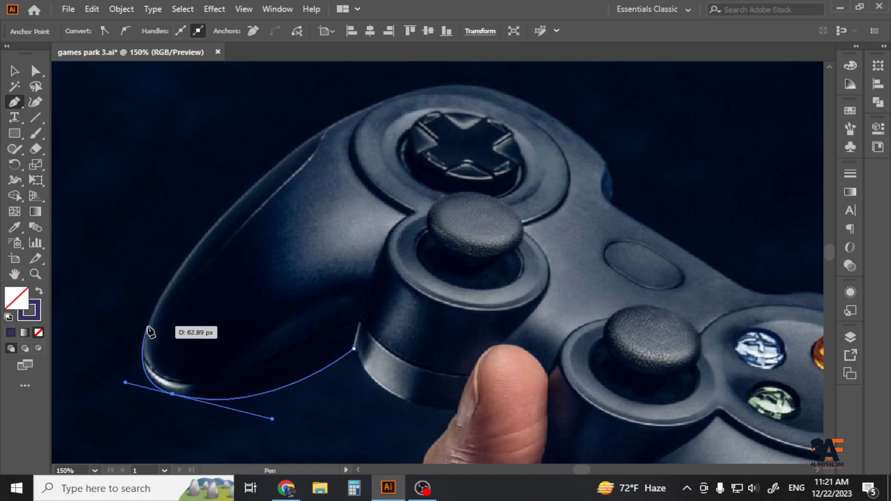
- Give the outline path a white stroke and no fill
{"action": "left_click", "coordinate": [11, 332]}
{"action": "left_click", "coordinate": [696, 79]}
{"action": "left_click", "coordinate": [39, 291]}
{"action": "left_click", "coordinate": [38, 332]}
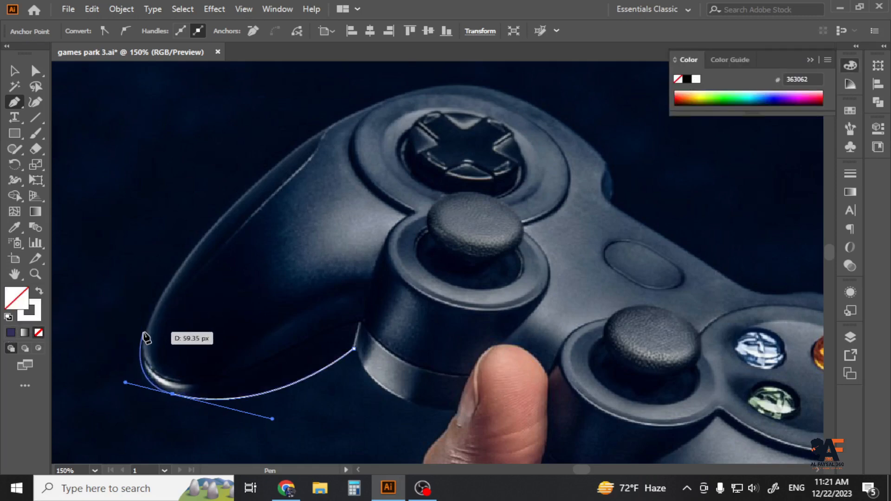
- Trace the outer edge of the controller's left grip with the Pen tool up to the D-pad housing, shortening the last curve handle
{"action": "left_click_drag", "start_coordinate": [225, 230], "coordinate": [183, 292]}
{"action": "scroll", "coordinate": [183, 293], "scroll_direction": "down", "scroll_amount": 1}
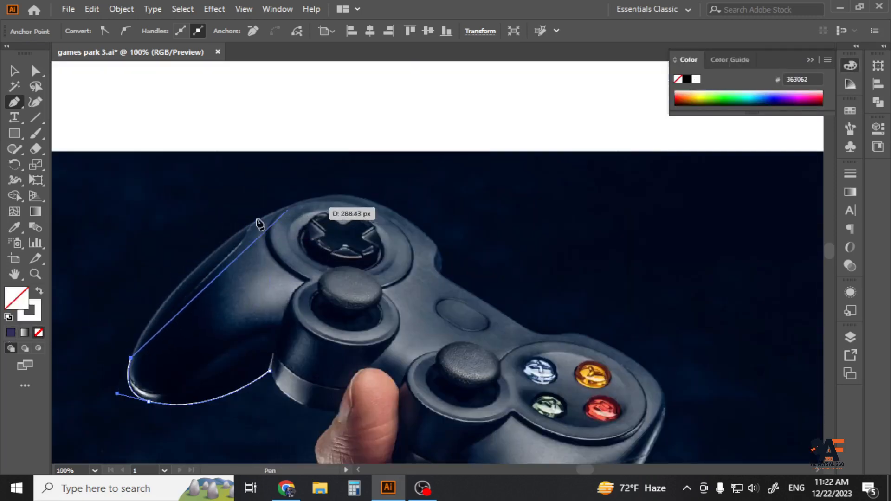
{"action": "left_click_drag", "start_coordinate": [249, 225], "coordinate": [307, 185]}
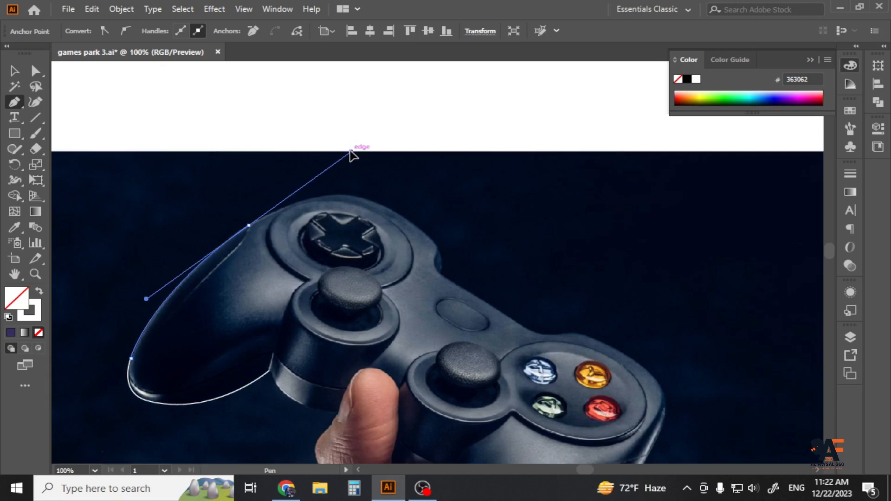
{"action": "left_click_drag", "start_coordinate": [353, 156], "coordinate": [279, 211]}
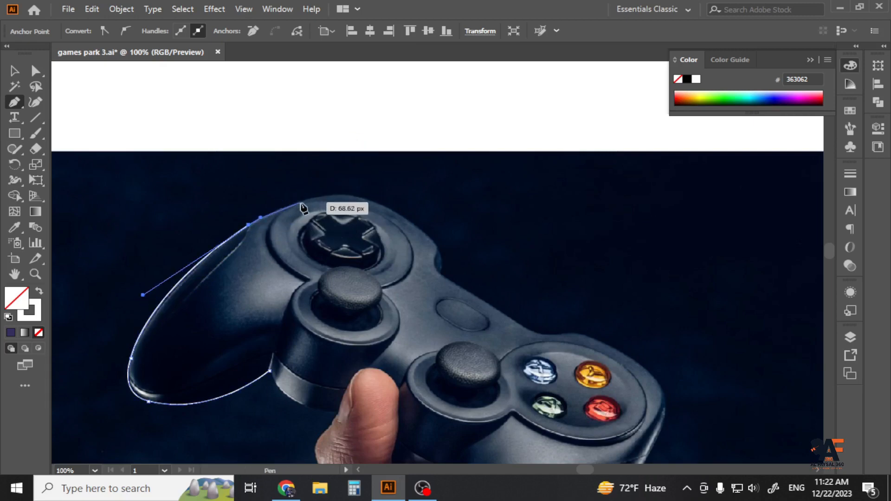
- Continue the Pen path along the curved top edge around the D-pad and into the notch beside it
{"action": "scroll", "coordinate": [305, 204], "scroll_direction": "up", "scroll_amount": 1}
{"action": "left_click_drag", "start_coordinate": [356, 198], "coordinate": [360, 200]}
{"action": "left_click_drag", "start_coordinate": [445, 212], "coordinate": [418, 205]}
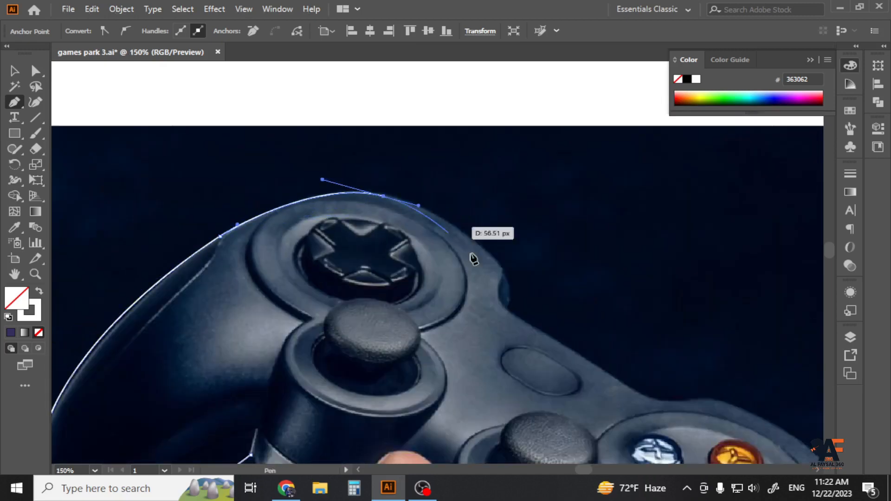
{"action": "scroll", "coordinate": [515, 314], "scroll_direction": "up", "scroll_amount": 2}
{"action": "left_click_drag", "start_coordinate": [542, 320], "coordinate": [510, 311]}
- Extend the outline along the controller's straight upper edge and the shallow curve above the coloured buttons
{"action": "scroll", "coordinate": [382, 284], "scroll_direction": "down", "scroll_amount": 2}
{"action": "scroll", "coordinate": [366, 293], "scroll_direction": "up", "scroll_amount": 2}
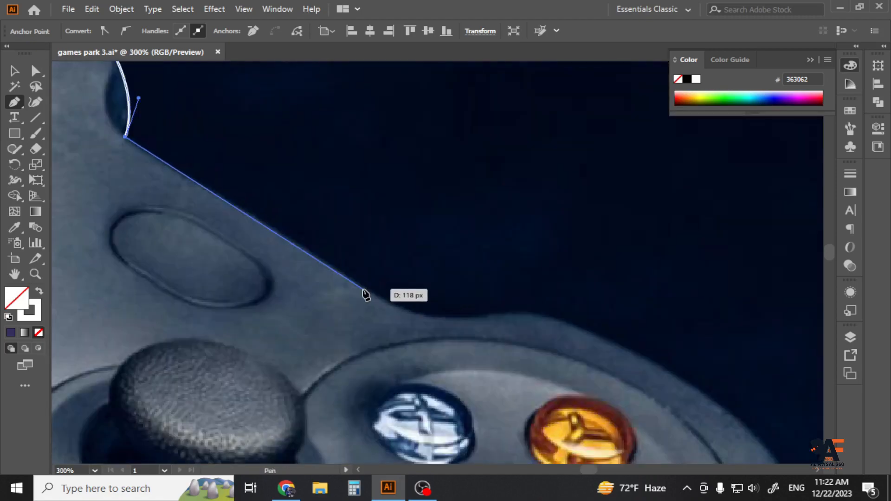
{"action": "left_click_drag", "start_coordinate": [363, 290], "coordinate": [381, 300]}
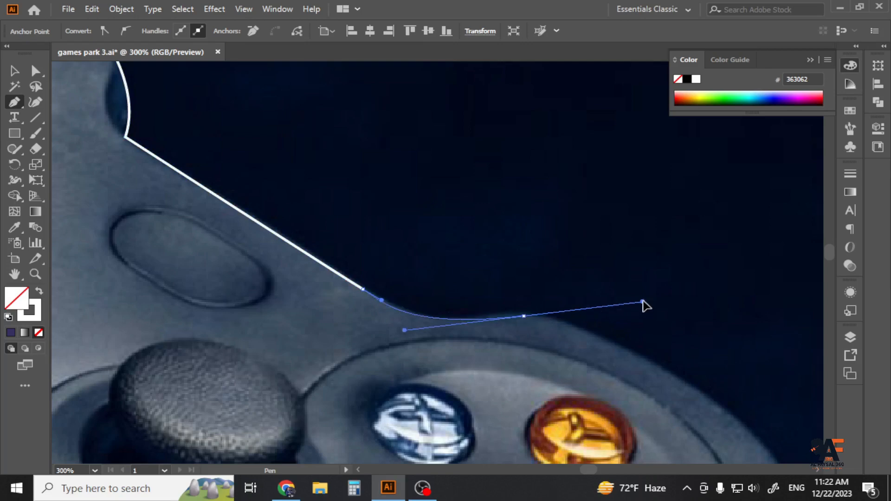
{"action": "left_click_drag", "start_coordinate": [642, 302], "coordinate": [642, 302]}
- Trace the controller's right shoulder around the coloured buttons down to the index finger, shortening the curve handle at the start
{"action": "scroll", "coordinate": [705, 398], "scroll_direction": "down", "scroll_amount": 1}
{"action": "left_click_drag", "start_coordinate": [765, 453], "coordinate": [521, 268]}
{"action": "scroll", "coordinate": [403, 143], "scroll_direction": "up", "scroll_amount": 3}
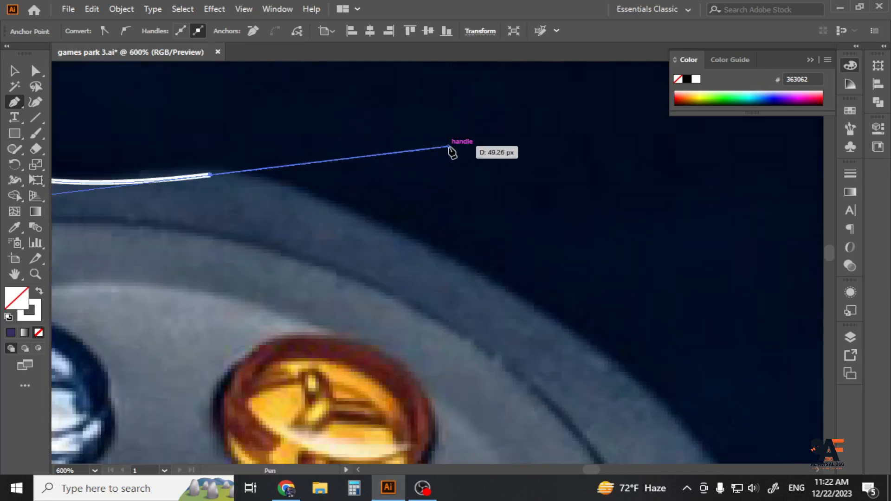
{"action": "left_click_drag", "start_coordinate": [448, 147], "coordinate": [289, 165]}
{"action": "scroll", "coordinate": [288, 165], "scroll_direction": "down", "scroll_amount": 3}
{"action": "left_click_drag", "start_coordinate": [439, 288], "coordinate": [447, 321]}
{"action": "left_click_drag", "start_coordinate": [434, 386], "coordinate": [436, 258]}
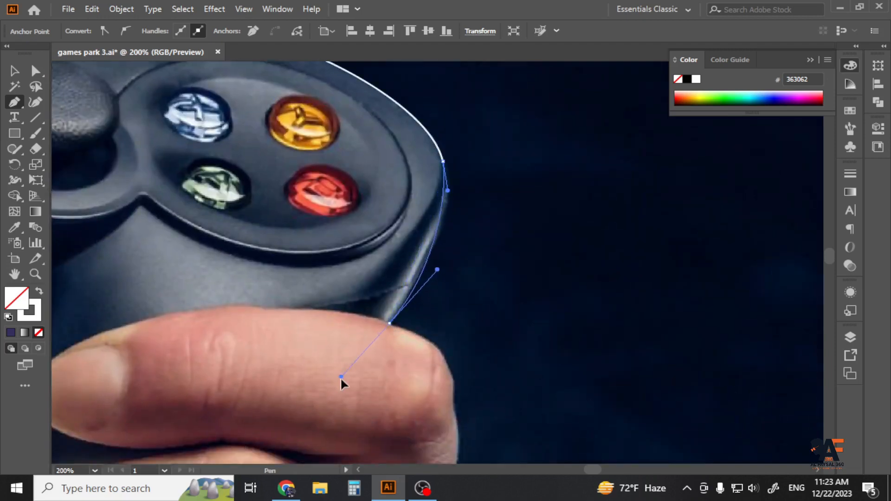
- Trace the outer edge of the index finger's knuckle down to the crease below it
{"action": "scroll", "coordinate": [432, 319], "scroll_direction": "down", "scroll_amount": 3}
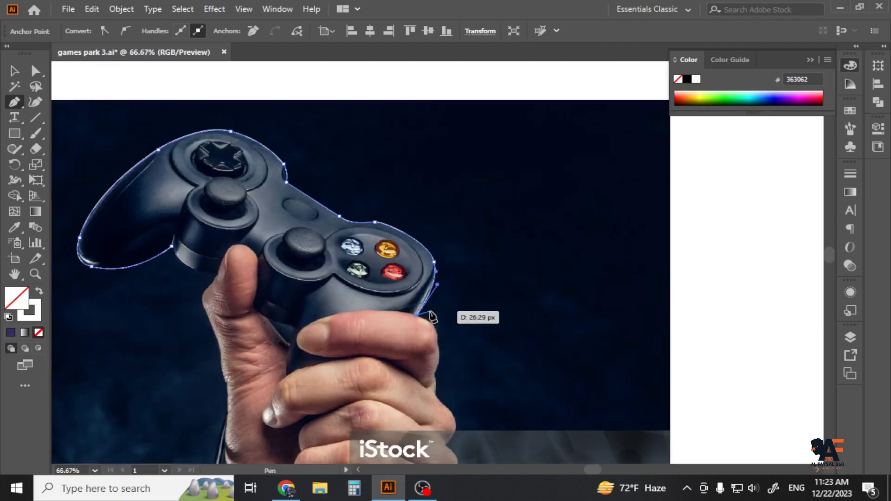
{"action": "scroll", "coordinate": [430, 314], "scroll_direction": "up", "scroll_amount": 5}
{"action": "left_click_drag", "start_coordinate": [356, 168], "coordinate": [330, 139]}
{"action": "left_click", "coordinate": [356, 168]}
{"action": "left_click", "coordinate": [330, 139]}
{"action": "left_click", "coordinate": [330, 187]}
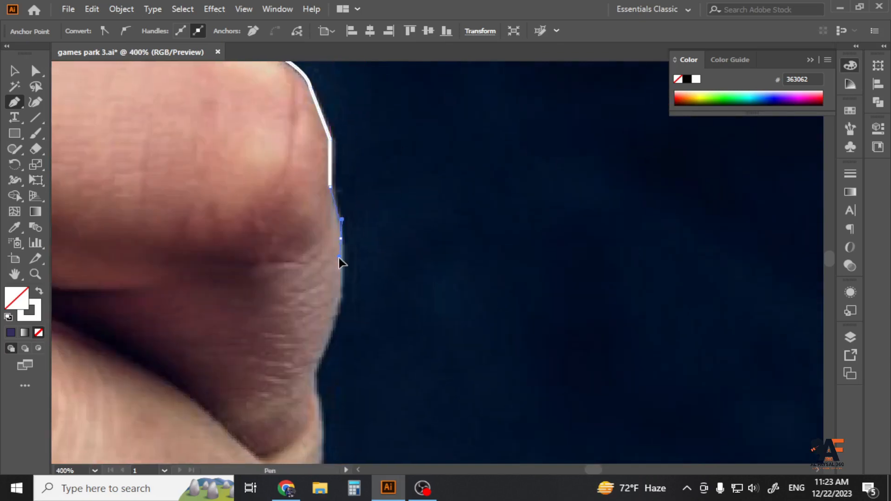
{"action": "left_click_drag", "start_coordinate": [339, 258], "coordinate": [342, 258]}
{"action": "left_click_drag", "start_coordinate": [317, 358], "coordinate": [389, 234]}
- Extend the outline past the crease and around the outer curve of the next finger's knuckle
{"action": "left_click_drag", "start_coordinate": [352, 317], "coordinate": [344, 205]}
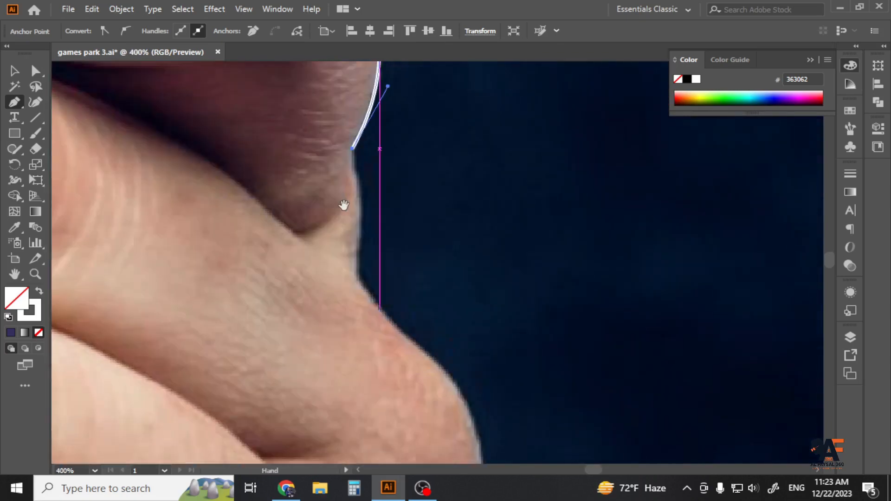
{"action": "left_click", "coordinate": [356, 278]}
{"action": "left_click_drag", "start_coordinate": [406, 329], "coordinate": [300, 158]}
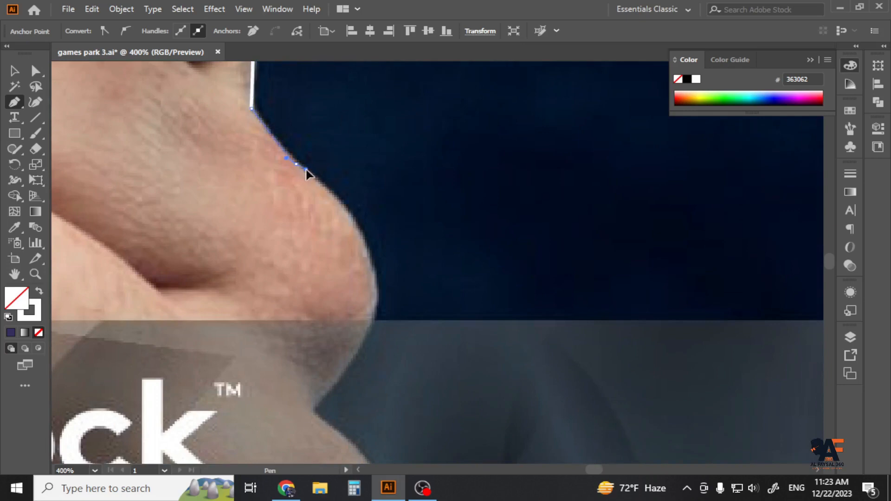
{"action": "left_click", "coordinate": [305, 169]}
{"action": "left_click_drag", "start_coordinate": [372, 263], "coordinate": [324, 157]}
{"action": "key", "text": "ctrl+minus"}
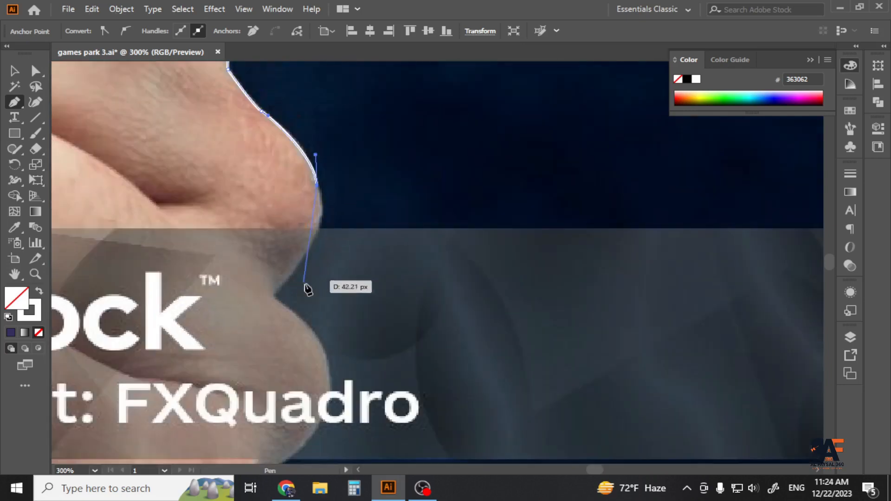
- Trace the knuckle edges behind the watermark band down to the band's lower border
{"action": "left_click_drag", "start_coordinate": [342, 266], "coordinate": [306, 287]}
{"action": "left_click", "coordinate": [343, 267]}
{"action": "left_click_drag", "start_coordinate": [397, 348], "coordinate": [300, 172]}
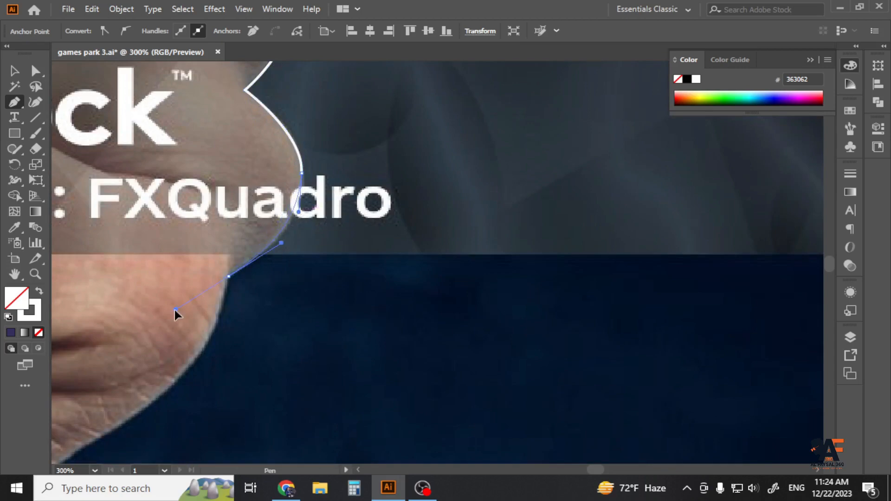
{"action": "left_click", "coordinate": [229, 277]}
- Trace the hand's lower right edge below the watermark toward the wrist
{"action": "left_click_drag", "start_coordinate": [205, 395], "coordinate": [425, 277]}
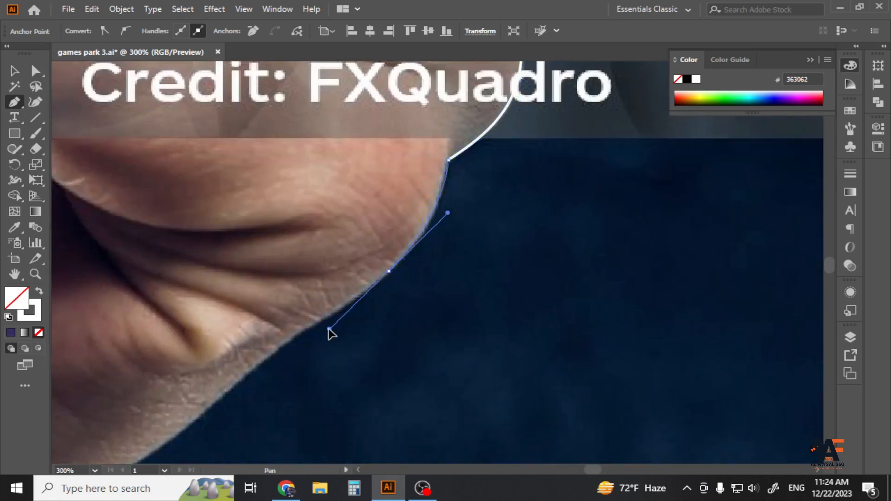
{"action": "left_click", "coordinate": [352, 299]}
{"action": "left_click_drag", "start_coordinate": [287, 343], "coordinate": [458, 267]}
{"action": "left_click_drag", "start_coordinate": [417, 309], "coordinate": [550, 193]}
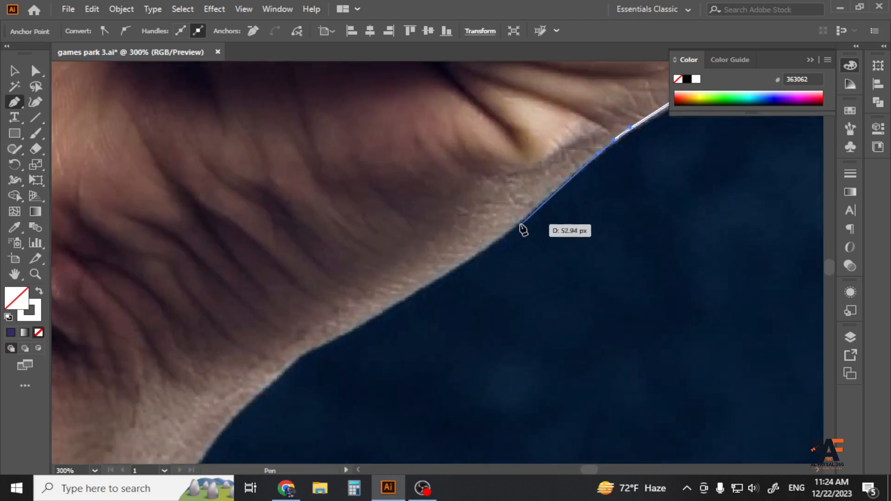
{"action": "left_click", "coordinate": [515, 220]}
- Trace the right side of the wrist down to the photo's bottom edge and end it in a corner point
{"action": "left_click_drag", "start_coordinate": [440, 280], "coordinate": [524, 247]}
{"action": "left_click_drag", "start_coordinate": [383, 315], "coordinate": [287, 353]}
{"action": "left_click_drag", "start_coordinate": [340, 349], "coordinate": [462, 153]}
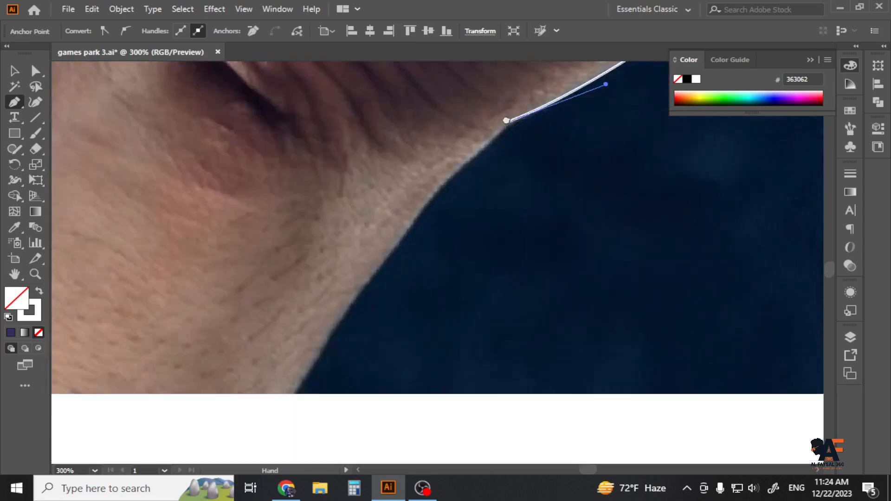
{"action": "left_click_drag", "start_coordinate": [394, 249], "coordinate": [394, 248]}
{"action": "left_click_drag", "start_coordinate": [296, 394], "coordinate": [278, 427]}
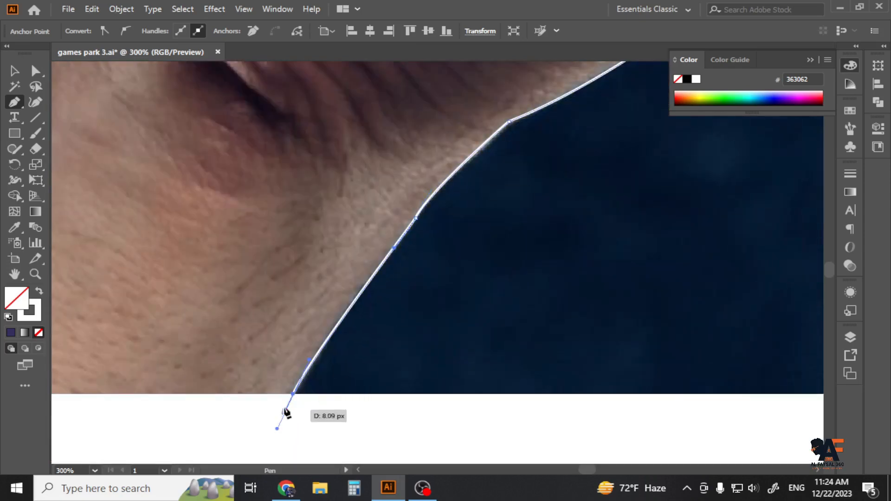
{"action": "left_click", "coordinate": [296, 394]}
- Run the outline straight across the wrist along the photo's bottom edge, then up the wrist's left side past the cable
{"action": "scroll", "coordinate": [406, 320], "scroll_direction": "down", "scroll_amount": 3}
{"action": "left_click_drag", "start_coordinate": [405, 322], "coordinate": [606, 404]}
{"action": "left_click", "coordinate": [385, 426]}
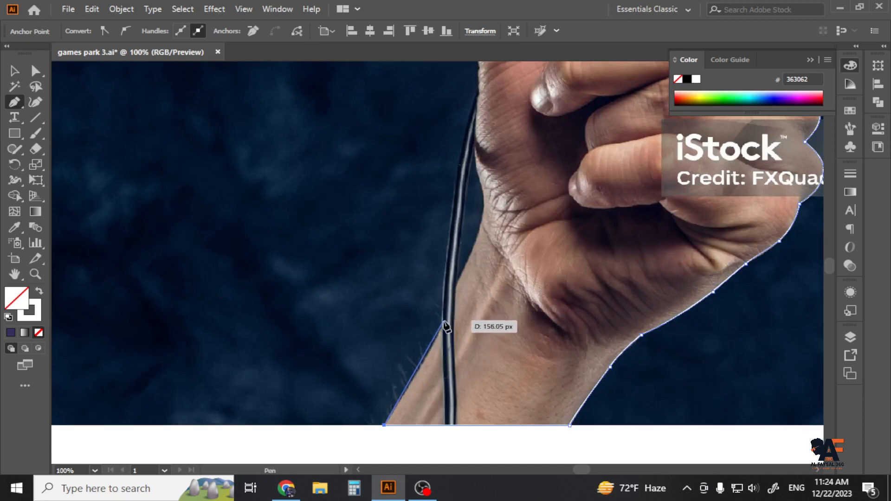
{"action": "scroll", "coordinate": [445, 326], "scroll_direction": "up", "scroll_amount": 3}
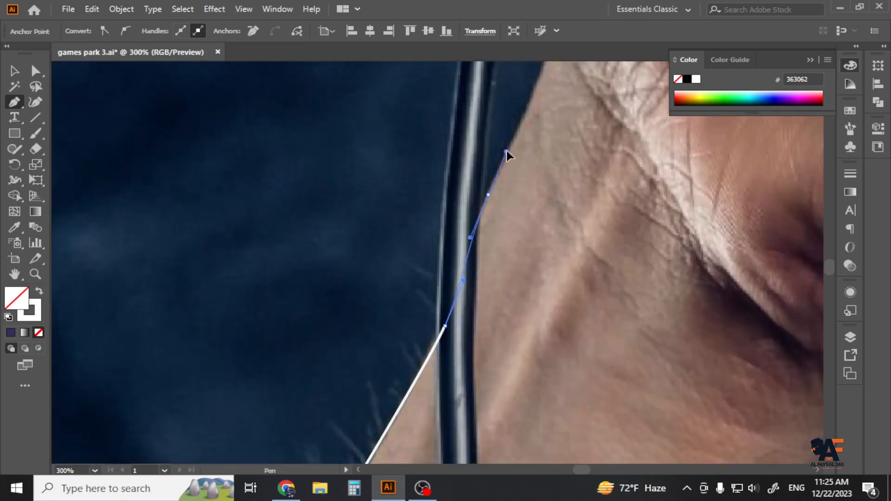
{"action": "left_click_drag", "start_coordinate": [506, 151], "coordinate": [509, 146]}
- Trace the left edge of the palm beside the cable up to where the cable meets the skin
{"action": "left_click_drag", "start_coordinate": [543, 174], "coordinate": [465, 412]}
{"action": "left_click_drag", "start_coordinate": [485, 201], "coordinate": [465, 340]}
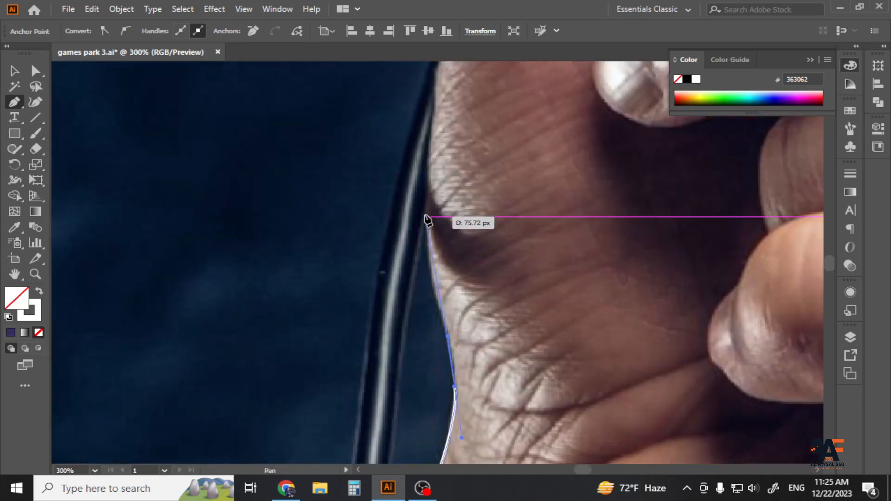
{"action": "left_click_drag", "start_coordinate": [424, 214], "coordinate": [428, 169]}
{"action": "left_click_drag", "start_coordinate": [474, 188], "coordinate": [386, 380]}
{"action": "left_click_drag", "start_coordinate": [349, 258], "coordinate": [353, 253]}
{"action": "scroll", "coordinate": [350, 257], "scroll_direction": "up", "scroll_amount": 6}
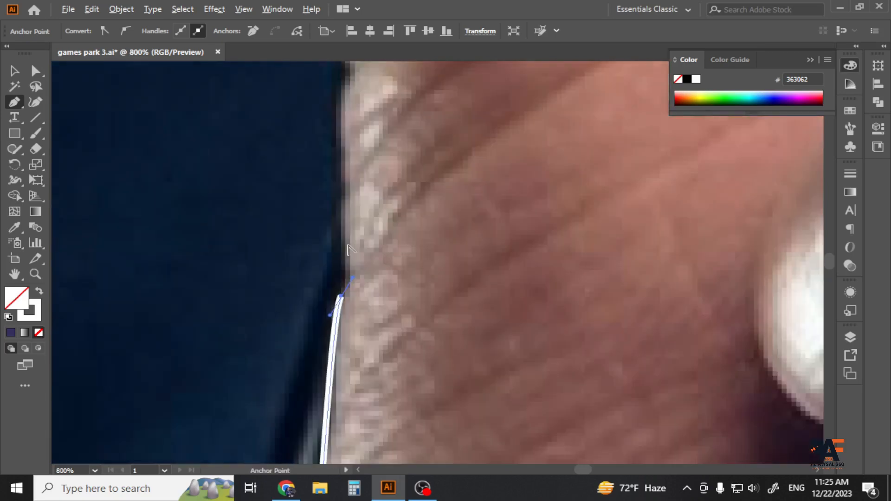
- Trace the small bumps of the skin edge above the cable, undoing one misplaced point and replacing it with a higher one
{"action": "left_click_drag", "start_coordinate": [354, 97], "coordinate": [353, 94]}
{"action": "scroll", "coordinate": [341, 254], "scroll_direction": "down", "scroll_amount": 7}
{"action": "scroll", "coordinate": [342, 186], "scroll_direction": "up", "scroll_amount": 4}
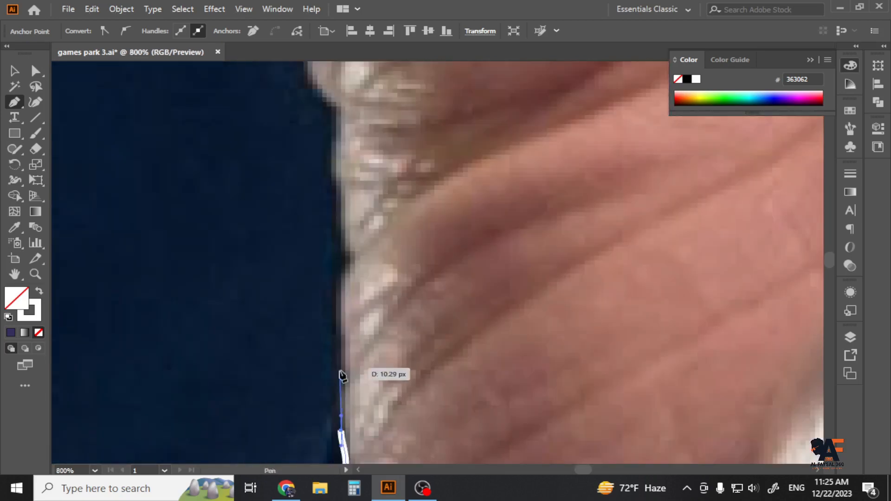
{"action": "left_click_drag", "start_coordinate": [349, 268], "coordinate": [344, 246]}
{"action": "left_click_drag", "start_coordinate": [332, 171], "coordinate": [333, 171]}
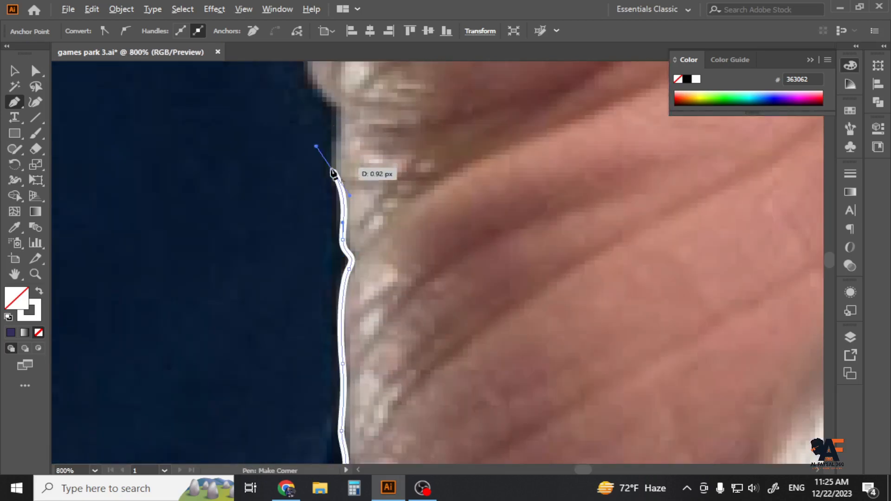
{"action": "key", "text": "ctrl+z"}
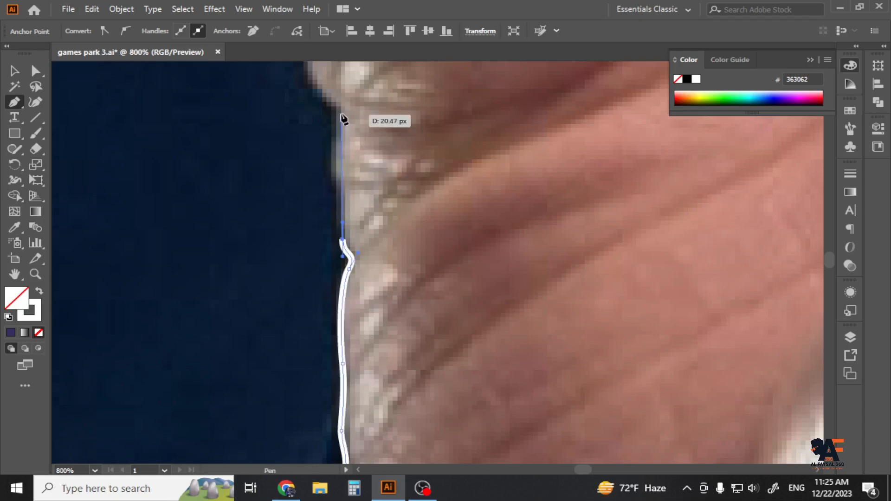
{"action": "left_click_drag", "start_coordinate": [340, 93], "coordinate": [341, 94]}
- Trace the left edge of the thumb's base up to just below its joint
{"action": "scroll", "coordinate": [352, 200], "scroll_direction": "down", "scroll_amount": 6}
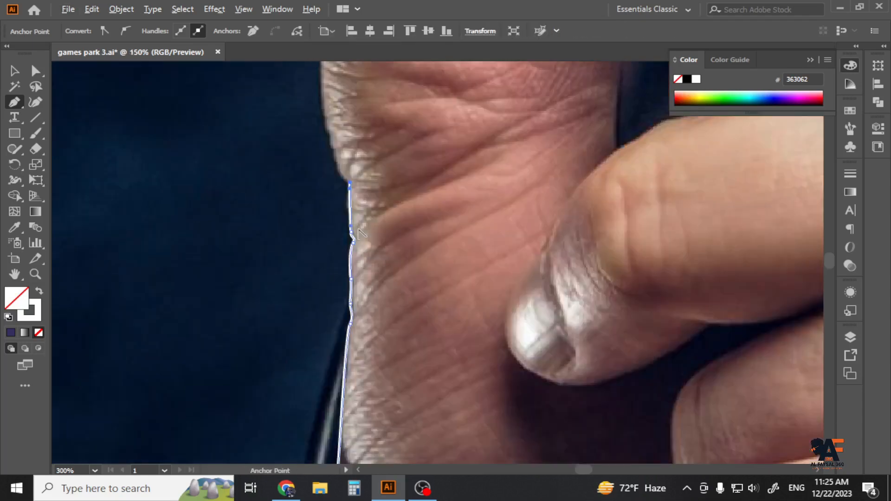
{"action": "scroll", "coordinate": [339, 121], "scroll_direction": "up", "scroll_amount": 3}
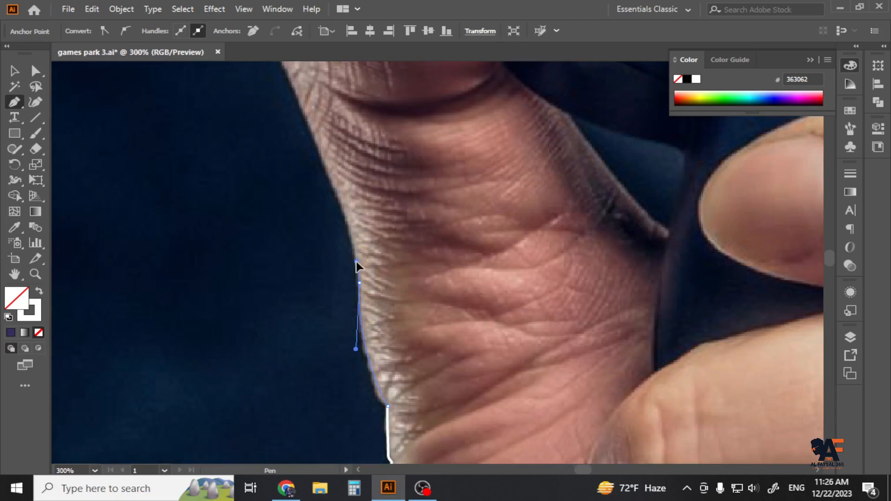
{"action": "left_click_drag", "start_coordinate": [356, 260], "coordinate": [415, 372]}
{"action": "left_click_drag", "start_coordinate": [349, 184], "coordinate": [331, 151]}
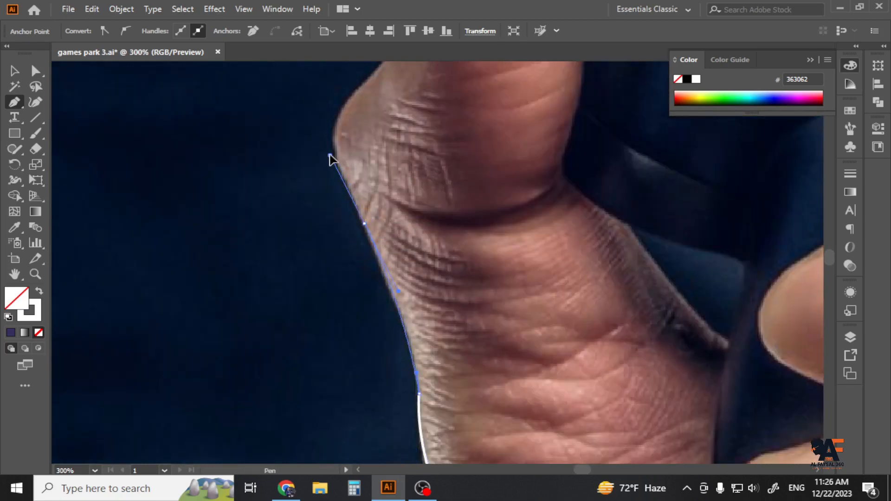
- Trace around the thumb's joint and up to the lower edge of its nail
{"action": "left_click_drag", "start_coordinate": [352, 111], "coordinate": [334, 200]}
{"action": "left_click", "coordinate": [358, 176]}
{"action": "left_click_drag", "start_coordinate": [378, 148], "coordinate": [355, 250]}
{"action": "left_click", "coordinate": [339, 267]}
- Curve the outline over the thumb's tip to its inner side and make the last anchor a corner point
{"action": "left_click_drag", "start_coordinate": [408, 151], "coordinate": [386, 206]}
{"action": "left_click_drag", "start_coordinate": [486, 275], "coordinate": [496, 329]}
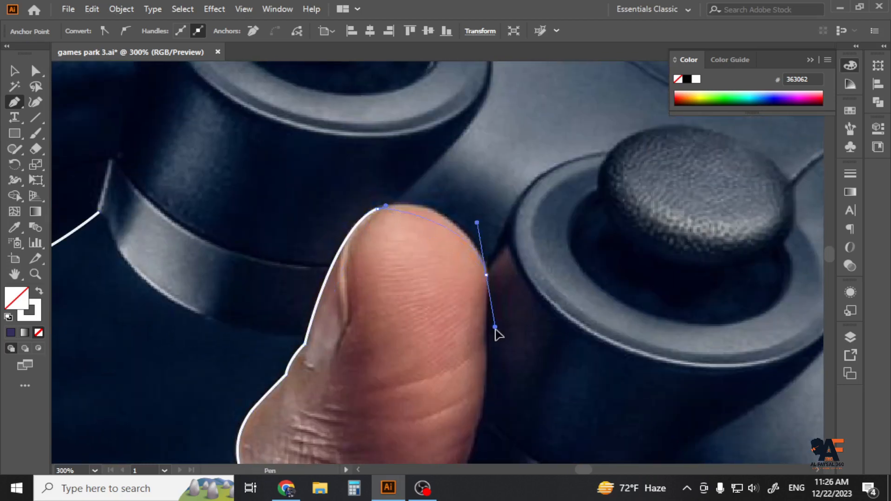
{"action": "left_click_drag", "start_coordinate": [511, 362], "coordinate": [511, 362]}
{"action": "left_click", "coordinate": [486, 275]}
- Trace the thumb's inner edge down to the crease at its base, ending in a corner point
{"action": "scroll", "coordinate": [453, 337], "scroll_direction": "down", "scroll_amount": 3}
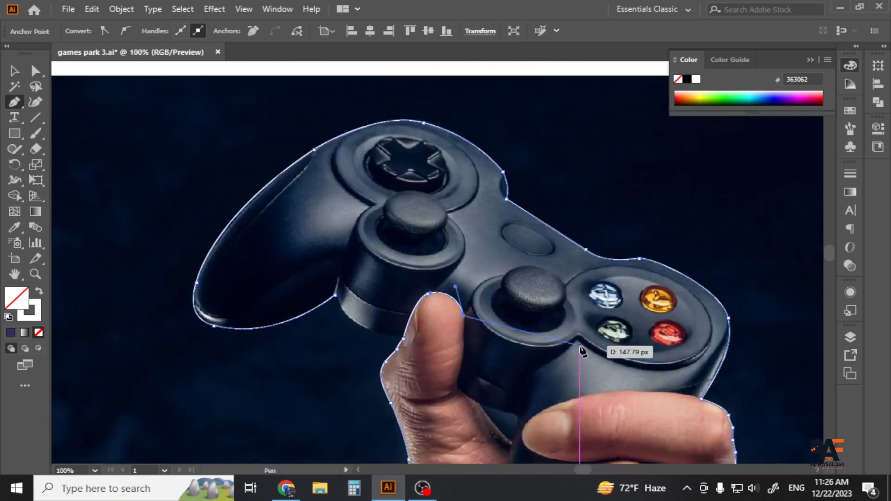
{"action": "left_click_drag", "start_coordinate": [574, 381], "coordinate": [466, 239]}
{"action": "scroll", "coordinate": [408, 242], "scroll_direction": "up", "scroll_amount": 1}
{"action": "scroll", "coordinate": [383, 264], "scroll_direction": "down", "scroll_amount": 1}
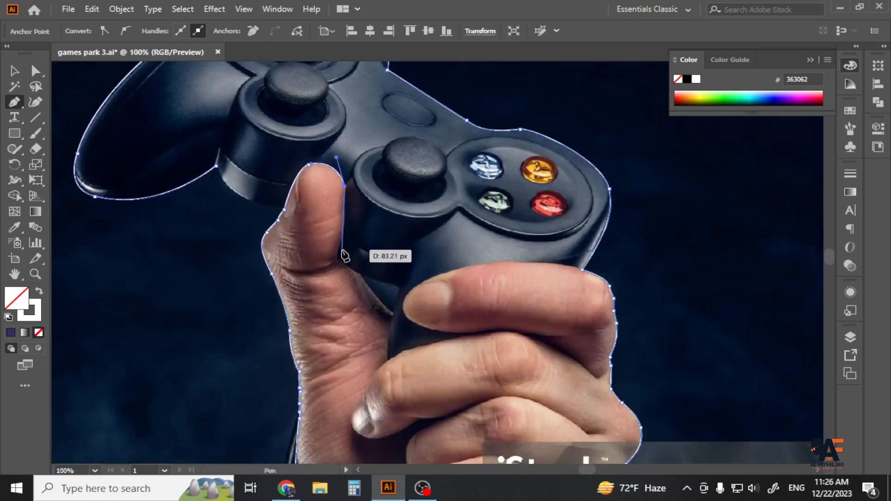
{"action": "scroll", "coordinate": [342, 243], "scroll_direction": "up", "scroll_amount": 3}
{"action": "left_click_drag", "start_coordinate": [354, 177], "coordinate": [348, 208]}
{"action": "left_click_drag", "start_coordinate": [332, 267], "coordinate": [318, 291]}
{"action": "left_click", "coordinate": [332, 267]}
- Trace the skin edge from the thumb's crease down along the webbing to the dark gap beside the index finger
{"action": "scroll", "coordinate": [359, 318], "scroll_direction": "up", "scroll_amount": 3}
{"action": "left_click", "coordinate": [290, 231]}
{"action": "left_click_drag", "start_coordinate": [467, 346], "coordinate": [474, 349]}
{"action": "left_click_drag", "start_coordinate": [534, 440], "coordinate": [407, 262]}
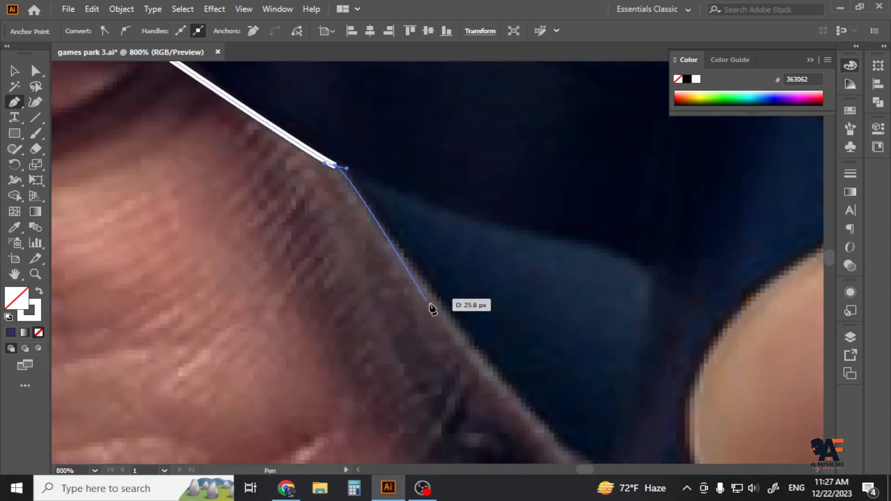
{"action": "left_click", "coordinate": [464, 336]}
{"action": "left_click_drag", "start_coordinate": [522, 389], "coordinate": [334, 145]}
{"action": "left_click_drag", "start_coordinate": [379, 209], "coordinate": [430, 350]}
{"action": "left_click", "coordinate": [424, 236]}
{"action": "scroll", "coordinate": [426, 241], "scroll_direction": "down", "scroll_amount": 3}
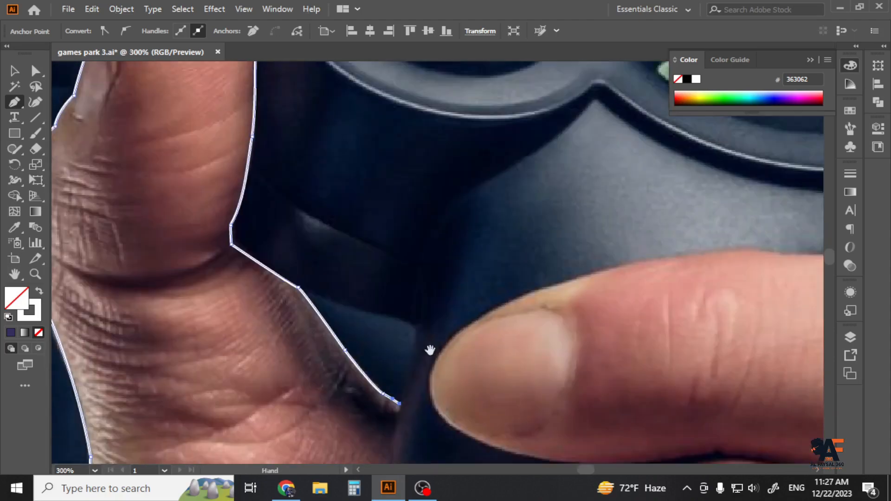
- Trace from the webbing down the dark gap to the middle finger's edge, ending in a corner point
{"action": "scroll", "coordinate": [407, 342], "scroll_direction": "down", "scroll_amount": 1}
{"action": "left_click_drag", "start_coordinate": [438, 389], "coordinate": [357, 232]}
{"action": "scroll", "coordinate": [330, 260], "scroll_direction": "up", "scroll_amount": 2}
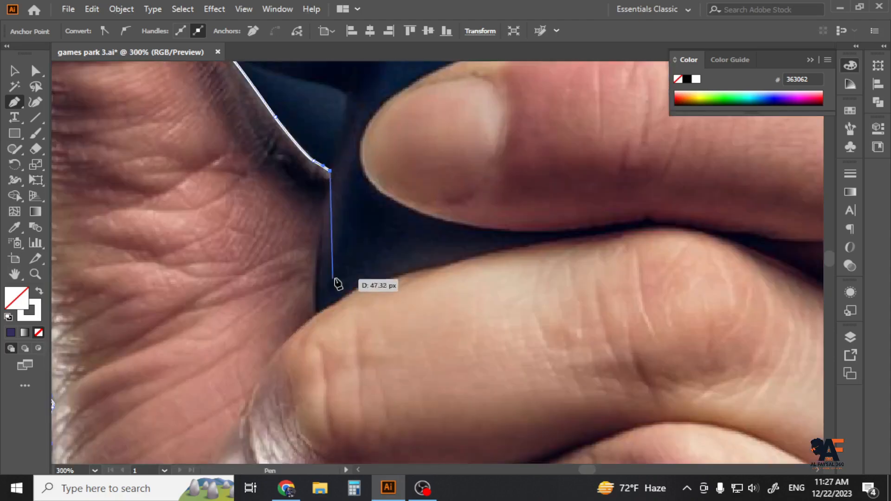
{"action": "left_click_drag", "start_coordinate": [315, 315], "coordinate": [317, 327]}
{"action": "scroll", "coordinate": [356, 315], "scroll_direction": "up", "scroll_amount": 2}
{"action": "left_click", "coordinate": [237, 330]}
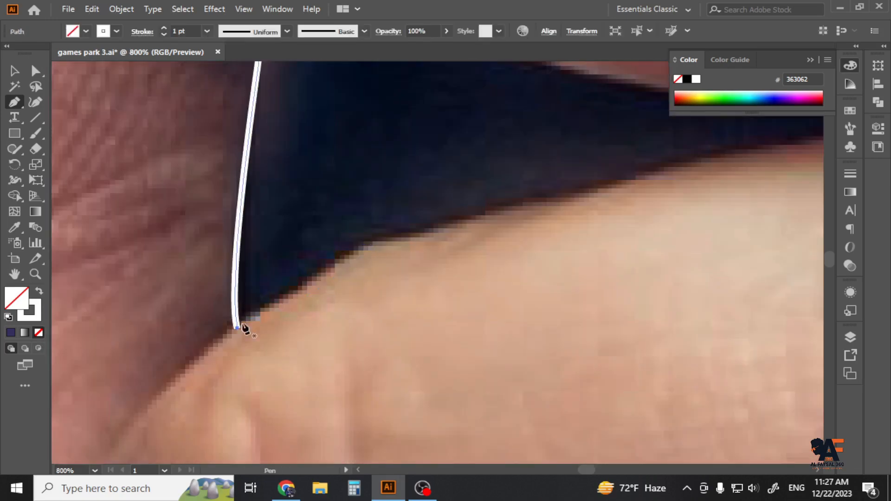
- Trace the middle finger's upper edge from the gap's corner up over its knuckle
{"action": "left_click_drag", "start_coordinate": [365, 246], "coordinate": [384, 240]}
{"action": "left_click_drag", "start_coordinate": [644, 182], "coordinate": [645, 181]}
{"action": "left_click_drag", "start_coordinate": [753, 146], "coordinate": [793, 145]}
{"action": "left_click_drag", "start_coordinate": [809, 151], "coordinate": [549, 243]}
{"action": "key", "text": "ctrl+z"}
{"action": "left_click", "coordinate": [395, 263]}
{"action": "key", "text": "ctrl+z"}
{"action": "left_click_drag", "start_coordinate": [642, 227], "coordinate": [517, 240]}
{"action": "left_click_drag", "start_coordinate": [595, 230], "coordinate": [658, 242]}
{"action": "left_click_drag", "start_coordinate": [761, 303], "coordinate": [427, 223]}
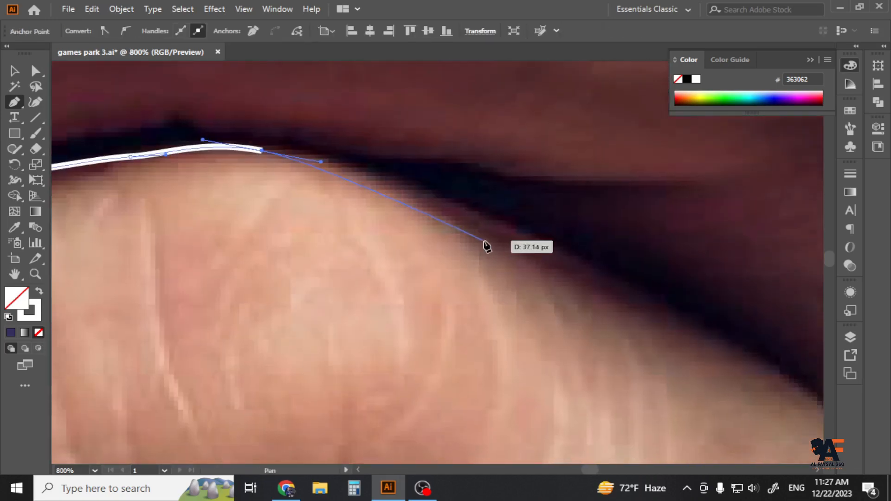
- Trace down the middle finger's slope beyond the knuckle into the narrow gap below the index finger
{"action": "left_click_drag", "start_coordinate": [525, 247], "coordinate": [587, 288]}
{"action": "scroll", "coordinate": [588, 287], "scroll_direction": "down", "scroll_amount": 4}
{"action": "scroll", "coordinate": [590, 292], "scroll_direction": "up", "scroll_amount": 3}
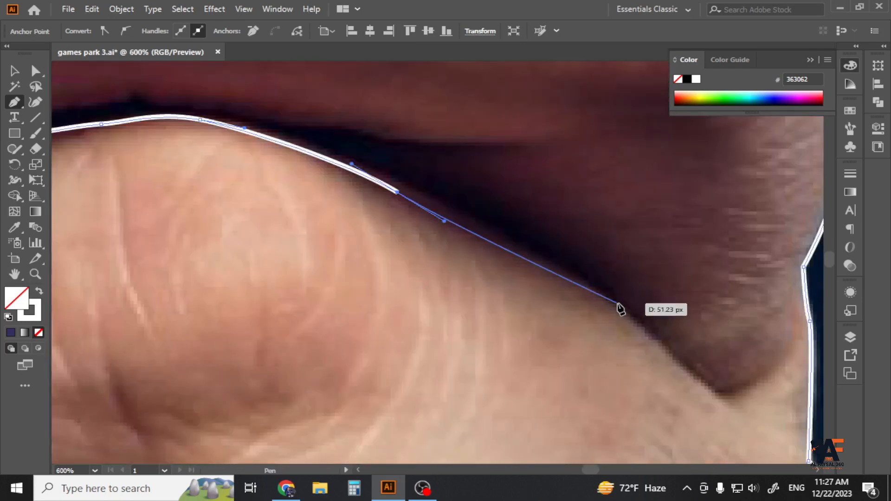
{"action": "left_click_drag", "start_coordinate": [529, 223], "coordinate": [462, 192]}
{"action": "key", "text": "ctrl+z"}
- Turn the outline at the gap's inner end and trace back along the index finger's lower edge
{"action": "left_click", "coordinate": [456, 153]}
{"action": "left_click_drag", "start_coordinate": [456, 155], "coordinate": [672, 258]}
{"action": "left_click", "coordinate": [430, 212]}
{"action": "left_click_drag", "start_coordinate": [319, 209], "coordinate": [483, 209]}
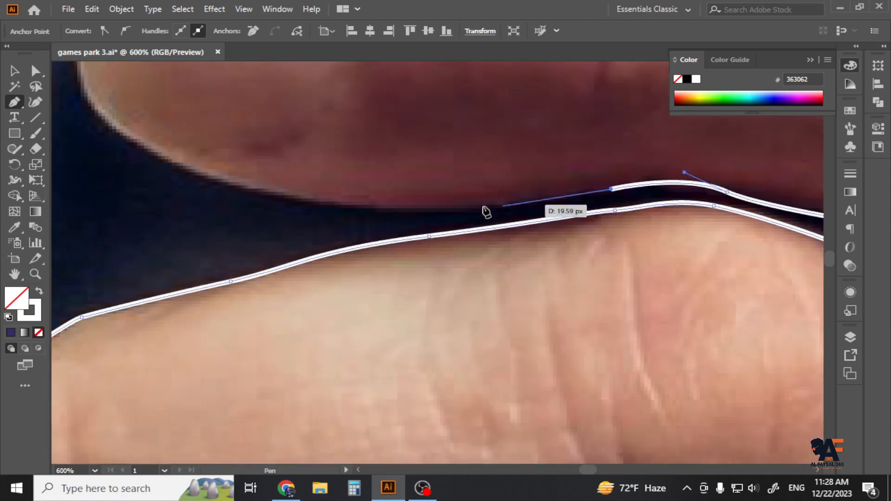
- Curve the outline around the index finger's tip and along the upper edge of its nail
{"action": "scroll", "coordinate": [362, 334], "scroll_direction": "down", "scroll_amount": 2}
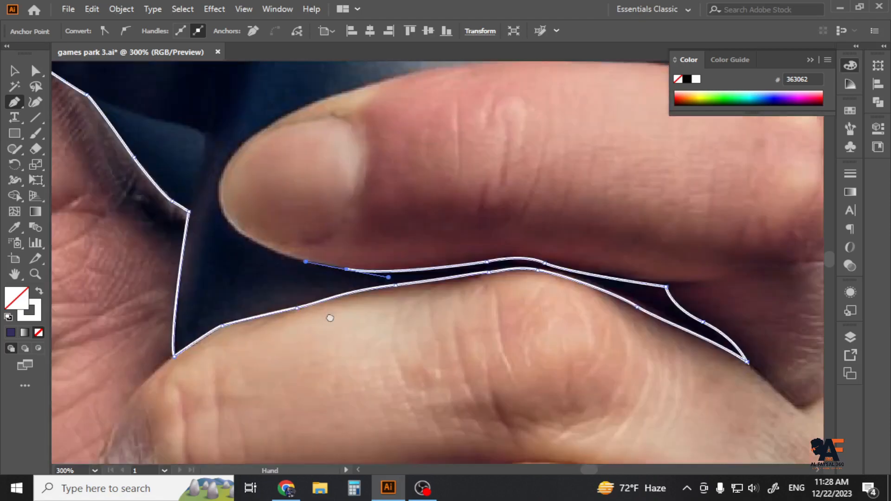
{"action": "left_click_drag", "start_coordinate": [328, 318], "coordinate": [408, 390]}
{"action": "left_click_drag", "start_coordinate": [300, 269], "coordinate": [299, 223]}
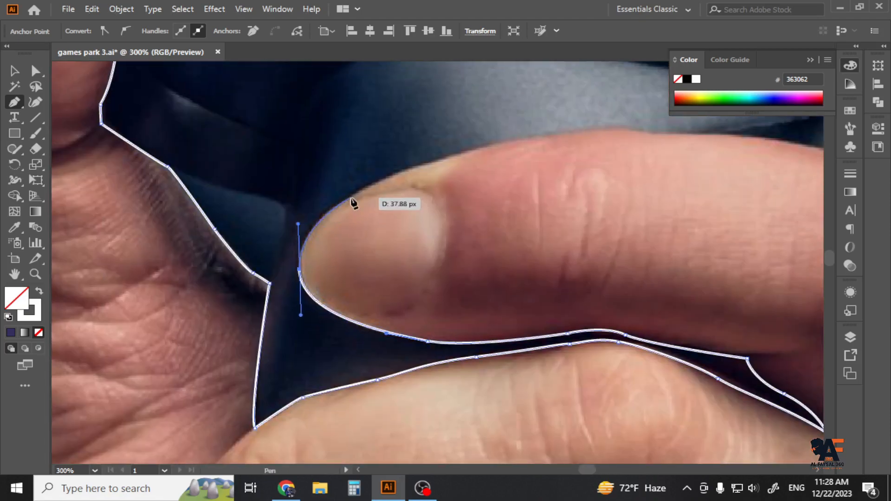
{"action": "left_click", "coordinate": [352, 197]}
{"action": "left_click_drag", "start_coordinate": [433, 173], "coordinate": [288, 257]}
- Trace the index finger's upper edge to the controller's lower corner, leave the path there and deselect it
{"action": "left_click", "coordinate": [305, 239]}
{"action": "left_click_drag", "start_coordinate": [375, 222], "coordinate": [377, 222]}
{"action": "left_click_drag", "start_coordinate": [487, 214], "coordinate": [528, 217]}
{"action": "left_click_drag", "start_coordinate": [643, 225], "coordinate": [683, 234]}
{"action": "left_click_drag", "start_coordinate": [664, 255], "coordinate": [348, 249]}
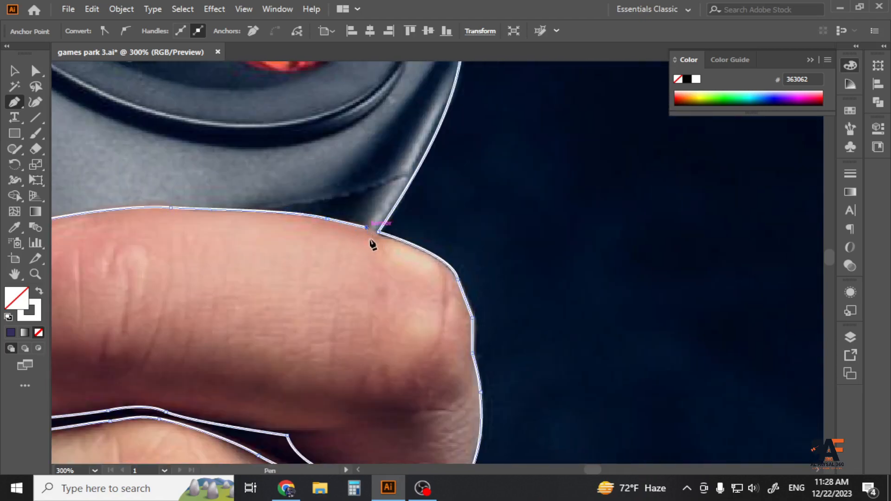
{"action": "scroll", "coordinate": [389, 253], "scroll_direction": "down", "scroll_amount": 4}
{"action": "left_click_drag", "start_coordinate": [405, 222], "coordinate": [412, 263]}
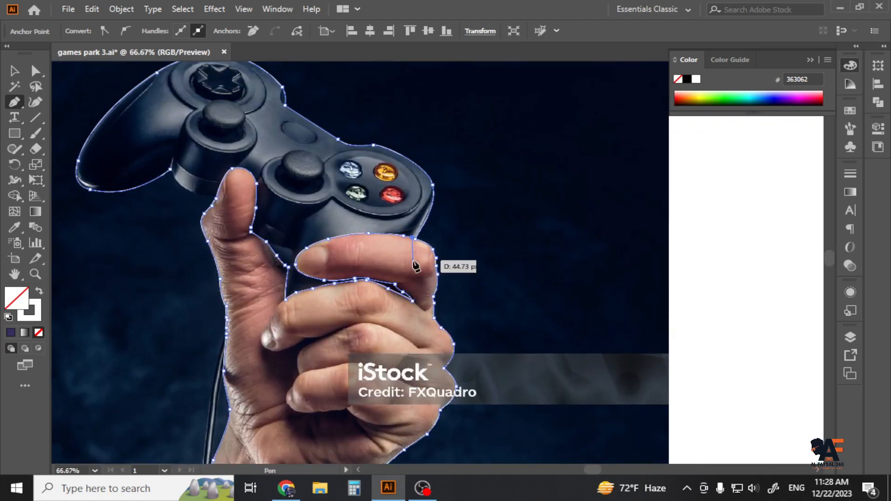
{"action": "scroll", "coordinate": [421, 259], "scroll_direction": "up", "scroll_amount": 4}
{"action": "left_click", "coordinate": [15, 71]}
{"action": "left_click", "coordinate": [521, 222]}
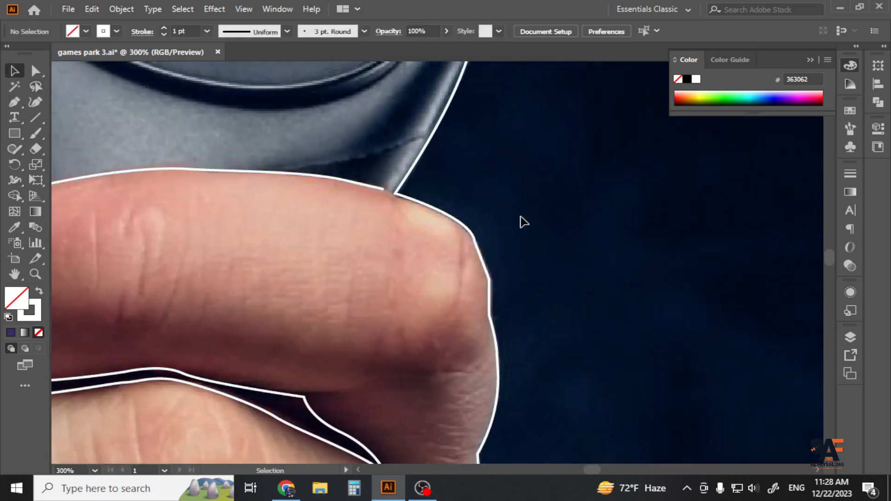
- Cut the outline with the Scissors tool on the index knuckle just beside the controller's corner
{"action": "scroll", "coordinate": [503, 269], "scroll_direction": "down", "scroll_amount": 3}
{"action": "scroll", "coordinate": [478, 265], "scroll_direction": "up", "scroll_amount": 6}
{"action": "left_click", "coordinate": [36, 70]}
{"action": "left_click", "coordinate": [282, 230]}
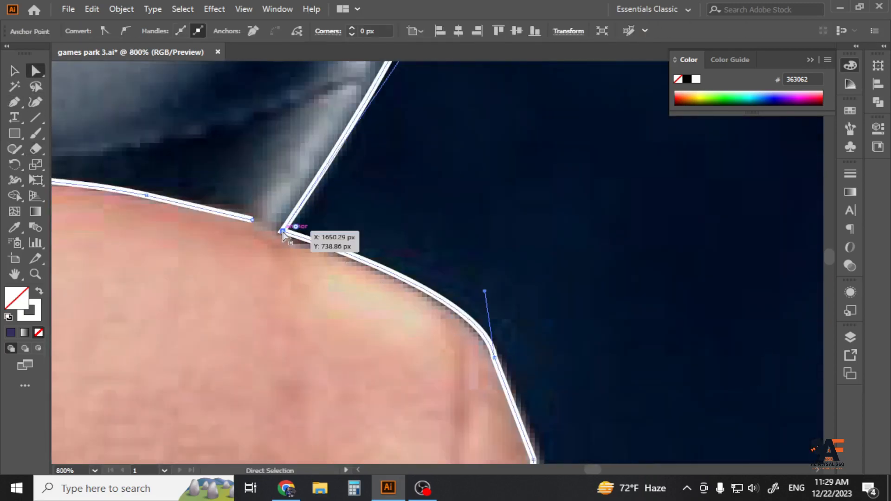
{"action": "right_click", "coordinate": [36, 149]}
{"action": "left_click", "coordinate": [67, 164]}
{"action": "left_click", "coordinate": [298, 235]}
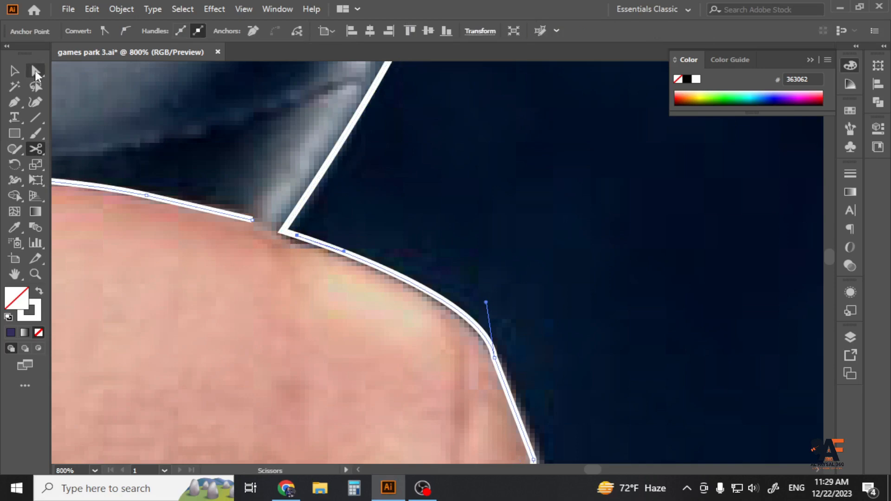
- Join the hand outline's open ends across the index finger beside the controller's corner and deselect it
{"action": "left_click", "coordinate": [35, 71]}
{"action": "left_click_drag", "start_coordinate": [282, 231], "coordinate": [253, 221]}
{"action": "key", "text": "ctrl+z"}
{"action": "left_click", "coordinate": [297, 237]}
{"action": "right_click", "coordinate": [290, 238]}
{"action": "left_click", "coordinate": [322, 299]}
{"action": "left_click", "coordinate": [566, 259]}
{"action": "left_click", "coordinate": [421, 251]}
{"action": "scroll", "coordinate": [419, 250], "scroll_direction": "down", "scroll_amount": 2}
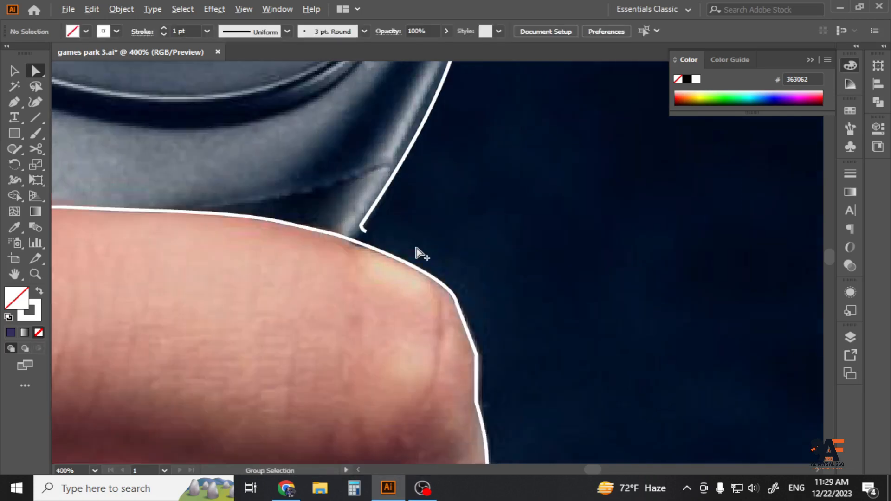
- Select the hand outline and swap its fill and stroke to give the shape a solid white fill
{"action": "scroll", "coordinate": [416, 248], "scroll_direction": "down", "scroll_amount": 5}
{"action": "mouse_move", "coordinate": [433, 312]}
{"action": "left_mouse_down"}
{"action": "mouse_move", "coordinate": [424, 149]}
{"action": "mouse_move", "coordinate": [460, 209]}
{"action": "left_mouse_up"}
{"action": "left_click", "coordinate": [14, 71]}
{"action": "left_click", "coordinate": [238, 183]}
{"action": "left_click", "coordinate": [39, 292]}
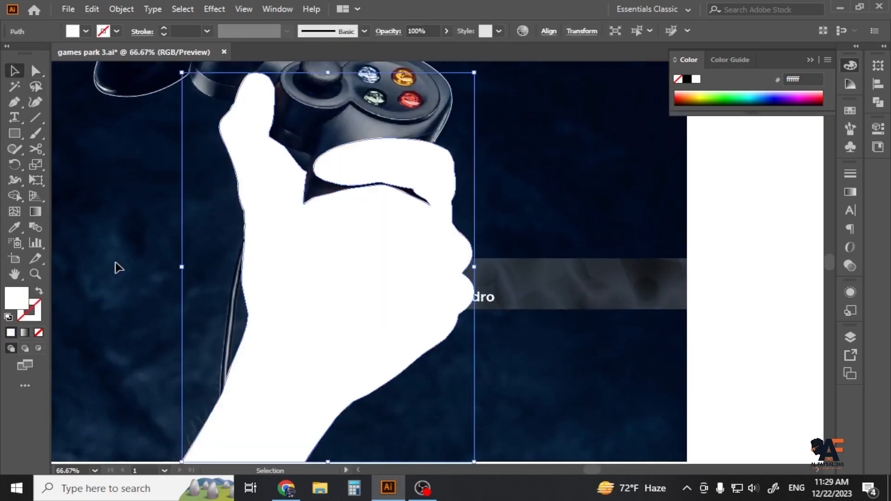
{"action": "left_click", "coordinate": [116, 263]}
{"action": "left_click_drag", "start_coordinate": [365, 175], "coordinate": [324, 297]}
- Select the hand shape and smooth its outline around the index knuckle and upper finger edge with the Smooth tool
{"action": "left_click", "coordinate": [36, 71]}
{"action": "left_click", "coordinate": [305, 284]}
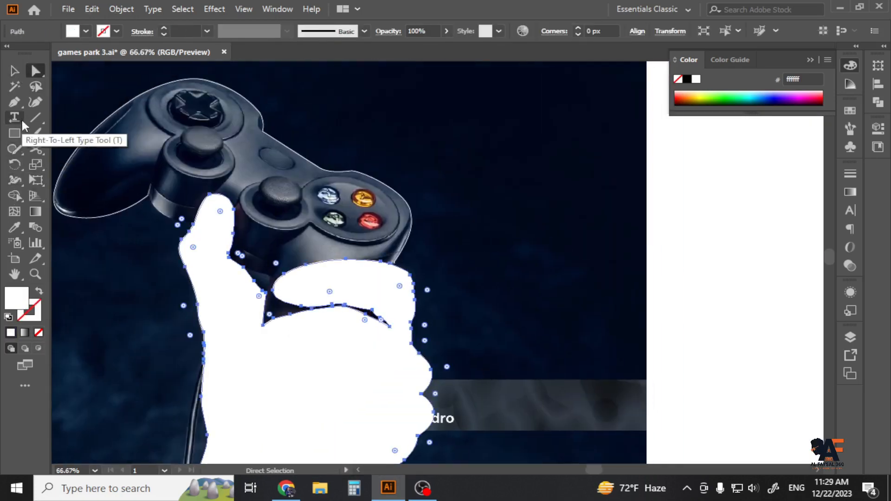
{"action": "right_click", "coordinate": [15, 149]}
{"action": "left_click", "coordinate": [68, 180]}
{"action": "left_click", "coordinate": [36, 70]}
{"action": "left_click", "coordinate": [302, 289]}
{"action": "scroll", "coordinate": [461, 334], "scroll_direction": "up", "scroll_amount": 2}
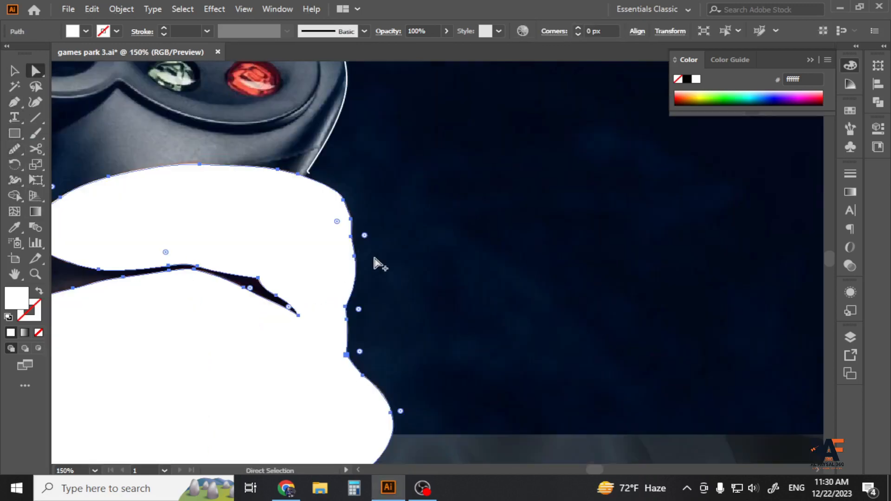
{"action": "scroll", "coordinate": [375, 258], "scroll_direction": "up", "scroll_amount": 2}
{"action": "left_click", "coordinate": [15, 148]}
{"action": "left_click_drag", "start_coordinate": [325, 208], "coordinate": [322, 157]}
{"action": "left_click_drag", "start_coordinate": [236, 137], "coordinate": [384, 242]}
{"action": "mouse_move", "coordinate": [325, 187]}
{"action": "left_mouse_down"}
{"action": "mouse_move", "coordinate": [181, 181]}
{"action": "mouse_move", "coordinate": [452, 234]}
{"action": "left_mouse_up"}
{"action": "left_click_drag", "start_coordinate": [454, 216], "coordinate": [287, 233]}
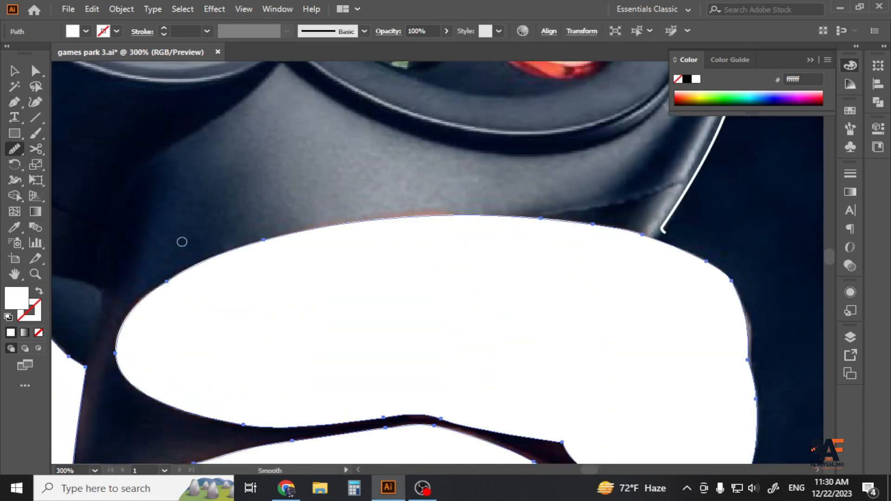
- Continue smoothing the hand outline along the thumb and down the outer edge of the palm
{"action": "left_click_drag", "start_coordinate": [285, 283], "coordinate": [455, 150]}
{"action": "left_click_drag", "start_coordinate": [261, 238], "coordinate": [382, 332]}
{"action": "left_click_drag", "start_coordinate": [208, 116], "coordinate": [388, 329]}
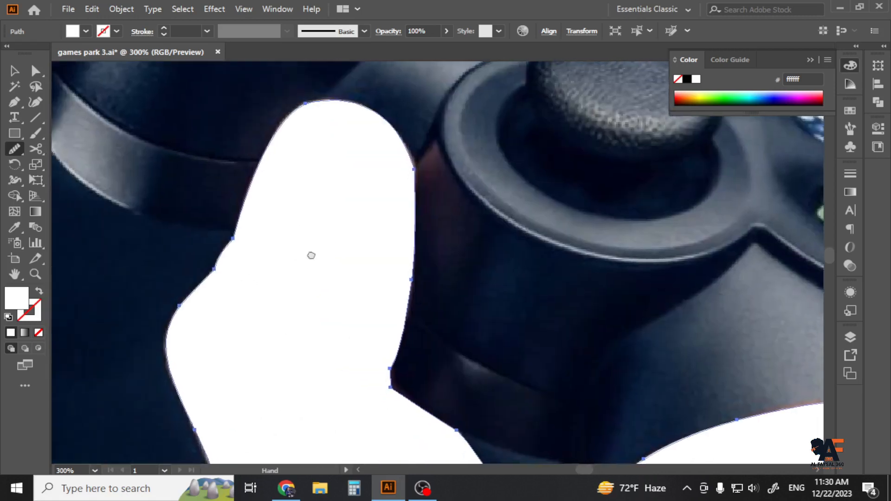
{"action": "left_click_drag", "start_coordinate": [324, 417], "coordinate": [306, 70]}
{"action": "left_click_drag", "start_coordinate": [320, 434], "coordinate": [322, 178]}
{"action": "left_click_drag", "start_coordinate": [260, 155], "coordinate": [255, 274]}
{"action": "mouse_move", "coordinate": [255, 274]}
{"action": "left_mouse_down"}
{"action": "mouse_move", "coordinate": [243, 227]}
{"action": "mouse_move", "coordinate": [236, 74]}
{"action": "left_mouse_up"}
{"action": "left_click_drag", "start_coordinate": [186, 436], "coordinate": [232, 84]}
- Check the hand outline along the forearm and knuckles, and undo the last smoothing stroke
{"action": "scroll", "coordinate": [223, 288], "scroll_direction": "down", "scroll_amount": 2}
{"action": "left_click_drag", "start_coordinate": [288, 139], "coordinate": [333, 398]}
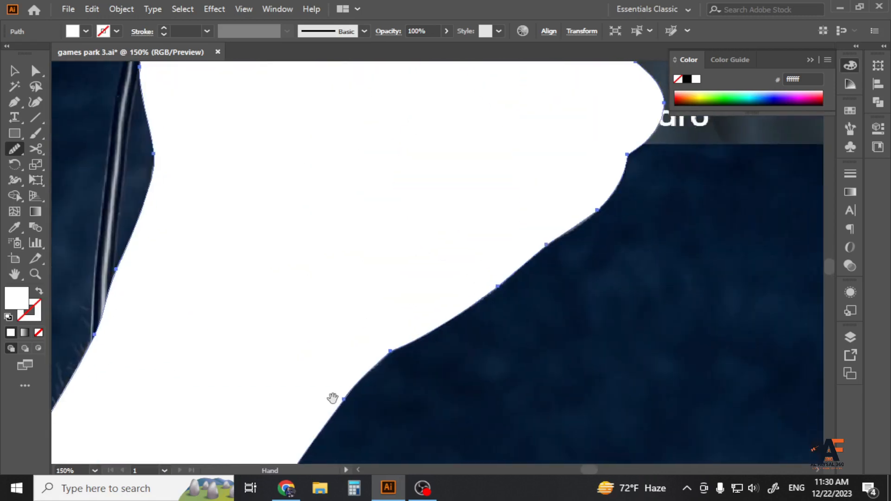
{"action": "left_click_drag", "start_coordinate": [599, 107], "coordinate": [340, 388]}
{"action": "scroll", "coordinate": [378, 282], "scroll_direction": "up", "scroll_amount": 3}
{"action": "left_click_drag", "start_coordinate": [317, 171], "coordinate": [242, 238]}
{"action": "key", "text": "ctrl+z"}
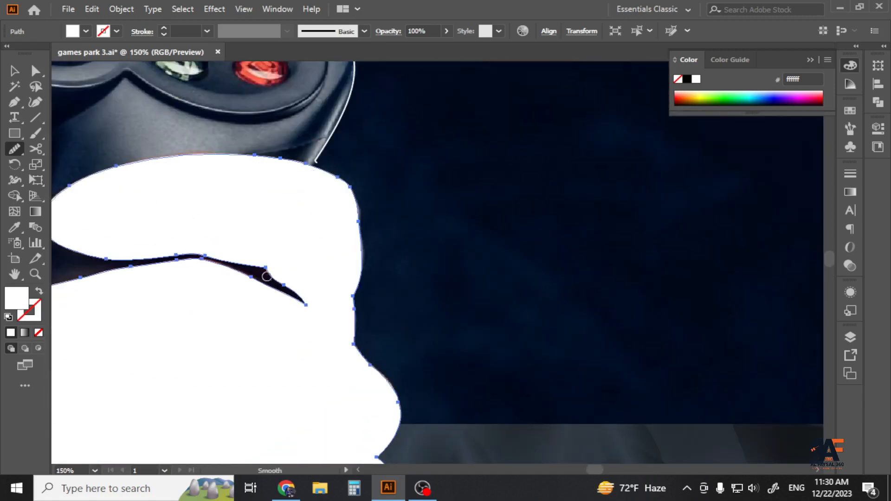
- Swap the hand shape's fill and stroke back to an unfilled white outline
{"action": "scroll", "coordinate": [266, 276], "scroll_direction": "down", "scroll_amount": 2}
{"action": "scroll", "coordinate": [267, 277], "scroll_direction": "up", "scroll_amount": 3}
{"action": "left_click", "coordinate": [14, 71]}
{"action": "left_click", "coordinate": [39, 291]}
- Select the controller outline and continue it with the Pen tool along the thin edge beside the thumbstick base
{"action": "left_click", "coordinate": [315, 197]}
{"action": "left_click", "coordinate": [143, 267]}
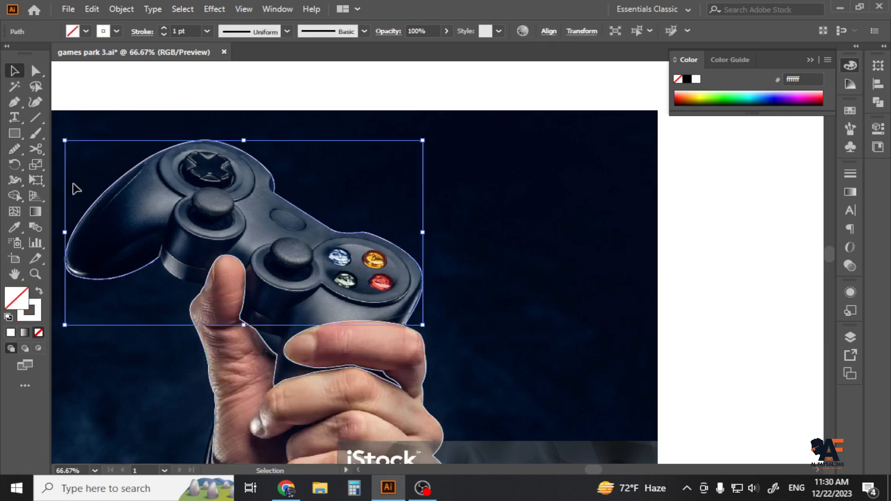
{"action": "left_click", "coordinate": [14, 102]}
{"action": "scroll", "coordinate": [167, 255], "scroll_direction": "up", "scroll_amount": 3}
{"action": "scroll", "coordinate": [139, 267], "scroll_direction": "up", "scroll_amount": 4}
{"action": "left_click", "coordinate": [143, 262]}
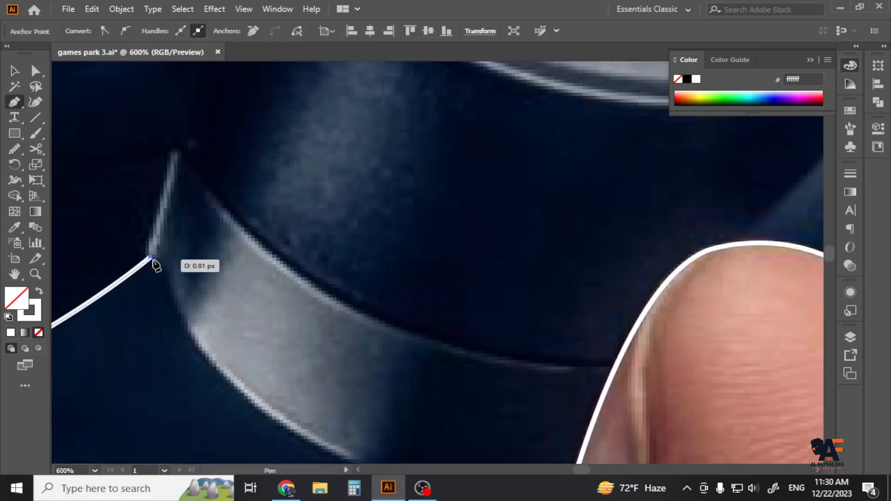
{"action": "left_click", "coordinate": [173, 156]}
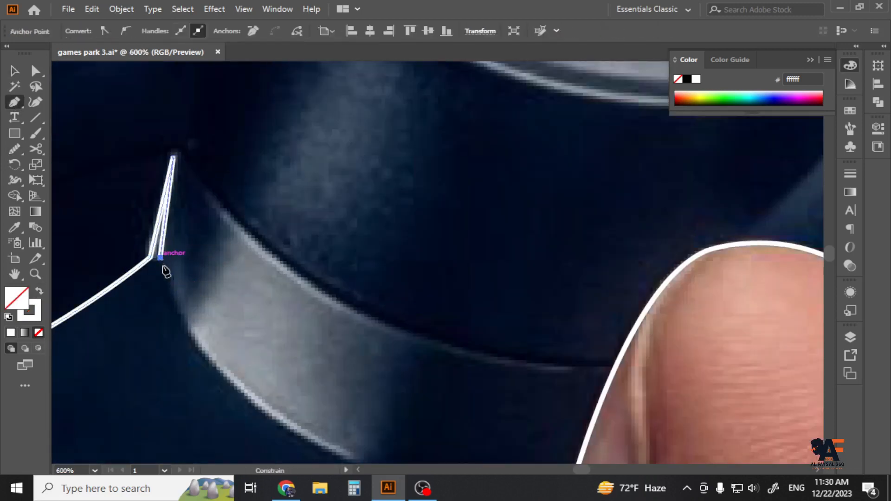
- Select the hand outline and hide it
{"action": "scroll", "coordinate": [199, 340], "scroll_direction": "down", "scroll_amount": 4}
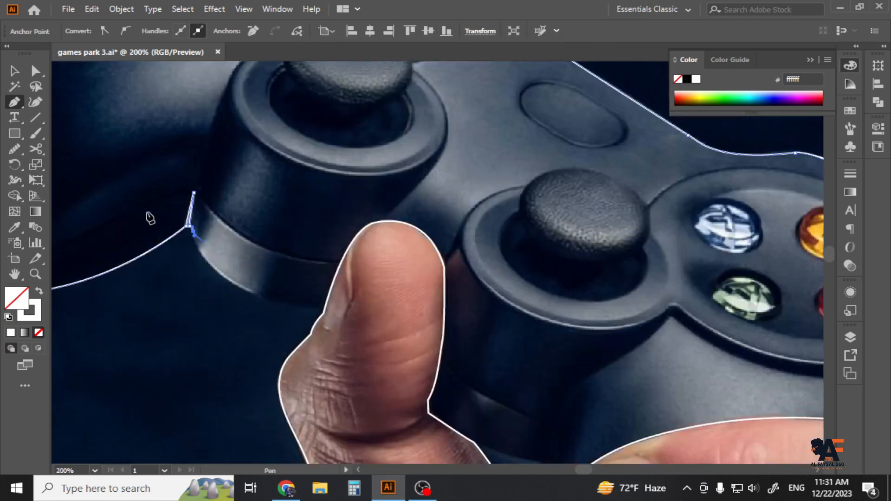
{"action": "key", "text": "v"}
{"action": "left_click", "coordinate": [345, 261]}
{"action": "key", "text": "Delete"}
- Continue the controller outline from its end anchor along the thumbstick base's lower rim to the thumb's edge
{"action": "left_click", "coordinate": [194, 228]}
{"action": "left_click", "coordinate": [200, 252]}
{"action": "key", "text": "a"}
{"action": "left_click", "coordinate": [193, 232]}
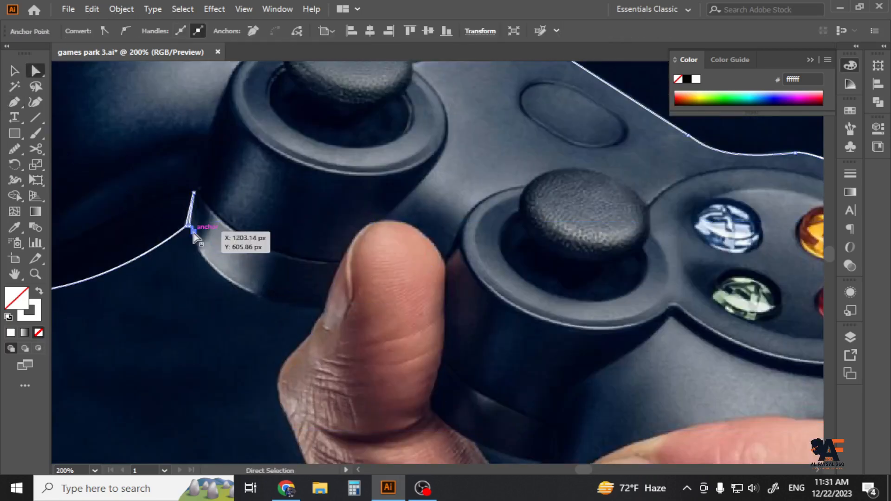
{"action": "key", "text": "p"}
{"action": "scroll", "coordinate": [206, 242], "scroll_direction": "up", "scroll_amount": 2}
{"action": "scroll", "coordinate": [361, 376], "scroll_direction": "down", "scroll_amount": 2}
{"action": "left_click_drag", "start_coordinate": [401, 372], "coordinate": [330, 244]}
{"action": "left_click", "coordinate": [401, 373]}
{"action": "left_click_drag", "start_coordinate": [361, 206], "coordinate": [307, 310]}
{"action": "scroll", "coordinate": [296, 310], "scroll_direction": "up", "scroll_amount": 3}
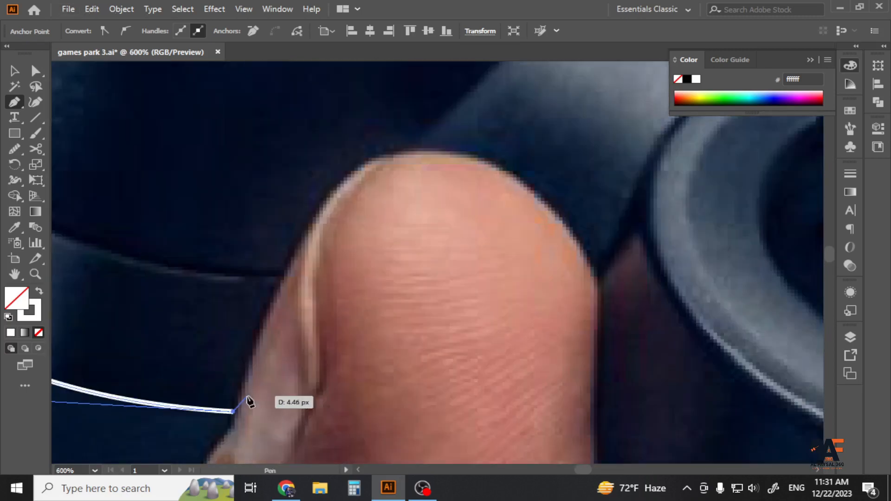
{"action": "key", "text": "Right"}
{"action": "left_click", "coordinate": [278, 290]}
{"action": "left_click_drag", "start_coordinate": [356, 168], "coordinate": [396, 152]}
{"action": "left_click_drag", "start_coordinate": [487, 162], "coordinate": [541, 188]}
{"action": "key", "text": "ctrl+z"}
{"action": "key", "text": "ctrl+z"}
{"action": "key", "text": "ctrl+z"}
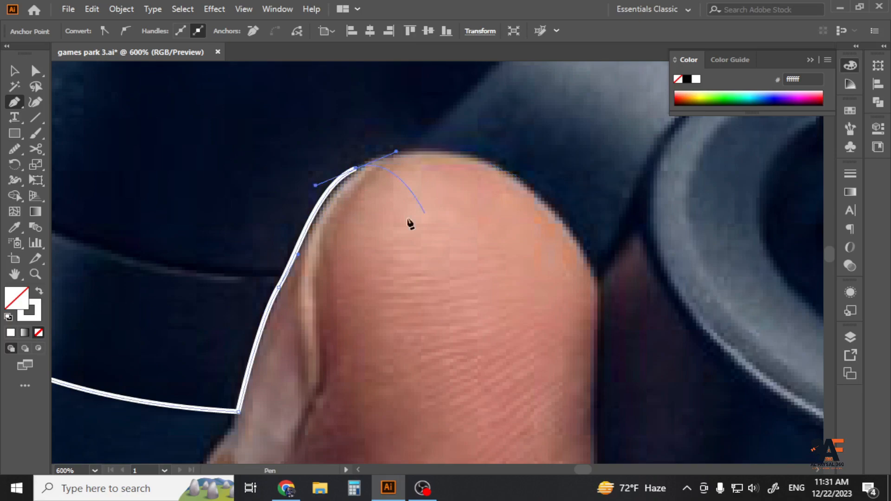
- Continue the controller outline roughly through the hand with straight segments, down the palm, across the fingers and up to the index finger
{"action": "scroll", "coordinate": [189, 287], "scroll_direction": "down", "scroll_amount": 4}
{"action": "scroll", "coordinate": [192, 293], "scroll_direction": "down", "scroll_amount": 5}
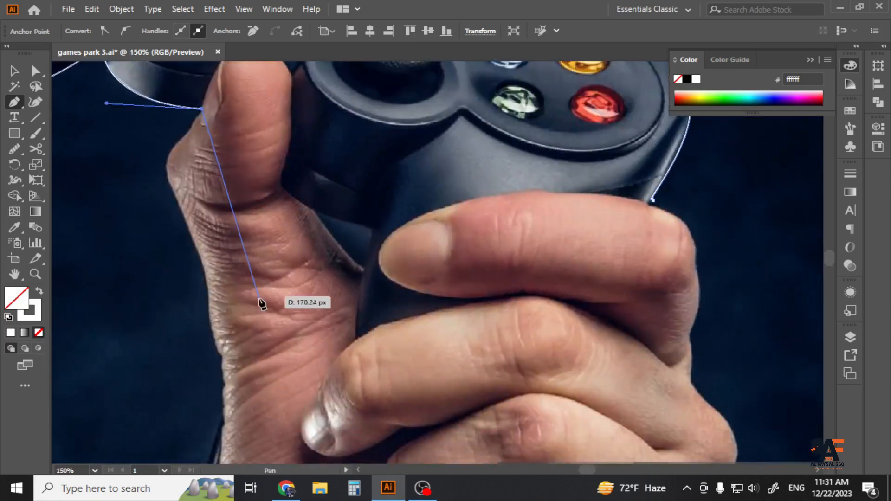
{"action": "left_click", "coordinate": [266, 354]}
{"action": "left_click", "coordinate": [312, 415]}
{"action": "left_click", "coordinate": [580, 376]}
{"action": "left_click", "coordinate": [654, 349]}
{"action": "left_click", "coordinate": [666, 274]}
- Bring the outline up beside the index knuckle to the controller's lower corner and close it there
{"action": "scroll", "coordinate": [657, 209], "scroll_direction": "up", "scroll_amount": 4}
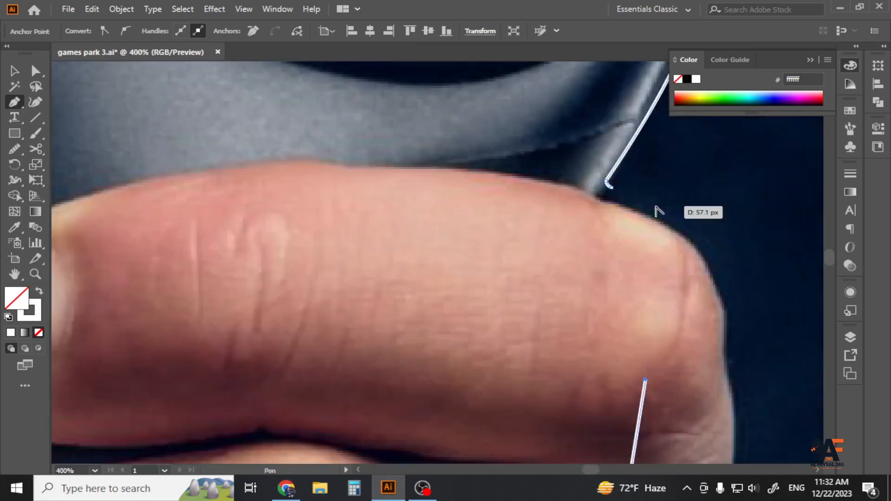
{"action": "left_click_drag", "start_coordinate": [583, 208], "coordinate": [554, 193]}
{"action": "left_click", "coordinate": [553, 189]}
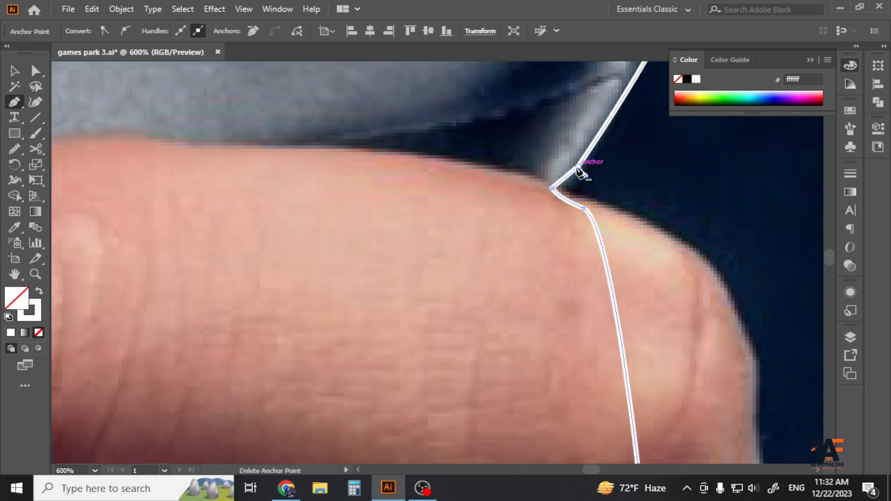
- Delete the stray anchor on the controller outline at its corner above the index finger
{"action": "key", "text": "a"}
{"action": "left_click", "coordinate": [608, 157]}
{"action": "scroll", "coordinate": [611, 165], "scroll_direction": "up", "scroll_amount": 2}
{"action": "left_click", "coordinate": [561, 182]}
{"action": "key", "text": "Delete"}
{"action": "left_click", "coordinate": [568, 179]}
{"action": "left_click", "coordinate": [553, 160]}
- Pull apart the controller outline's two loose ends near the corner and reconnect them at one anchor
{"action": "scroll", "coordinate": [574, 157], "scroll_direction": "up", "scroll_amount": 4}
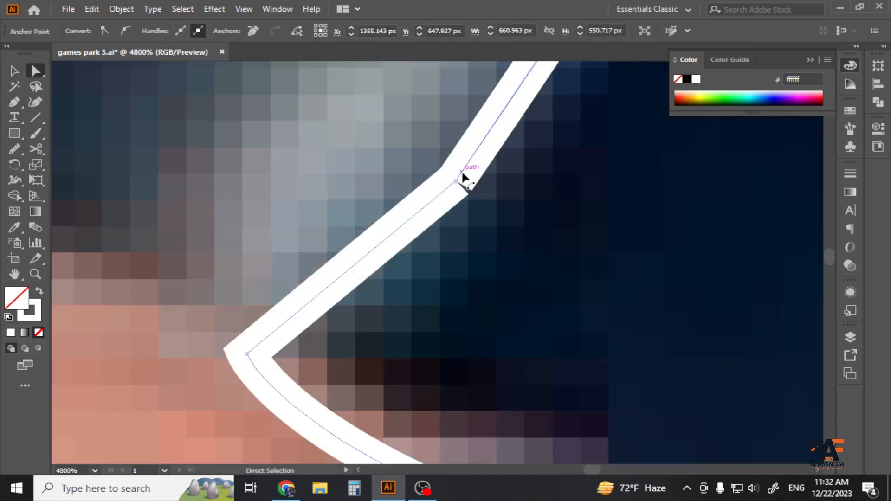
{"action": "left_click_drag", "start_coordinate": [456, 180], "coordinate": [500, 166]}
{"action": "left_click", "coordinate": [482, 202]}
{"action": "scroll", "coordinate": [482, 202], "scroll_direction": "down", "scroll_amount": 3}
{"action": "left_click", "coordinate": [466, 202]}
{"action": "scroll", "coordinate": [465, 202], "scroll_direction": "up", "scroll_amount": 3}
{"action": "left_click", "coordinate": [507, 208]}
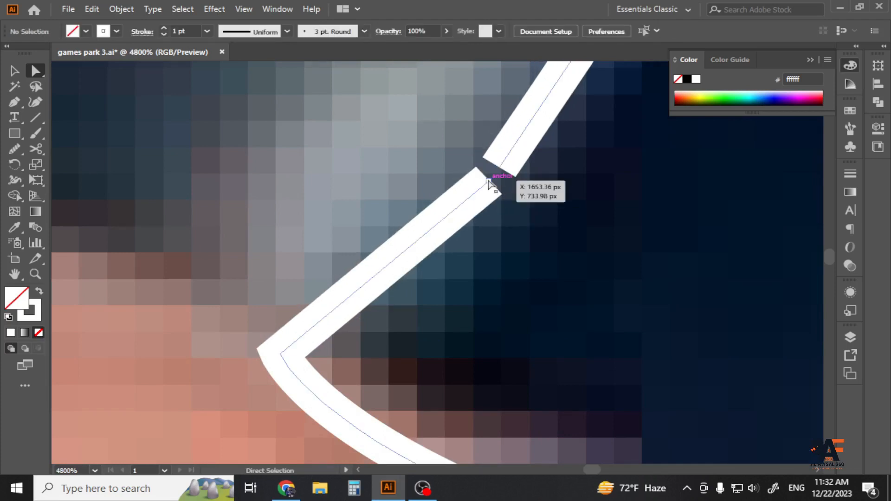
{"action": "left_click", "coordinate": [489, 181]}
{"action": "left_click", "coordinate": [489, 181]}
{"action": "left_click", "coordinate": [35, 71]}
{"action": "left_click", "coordinate": [543, 197]}
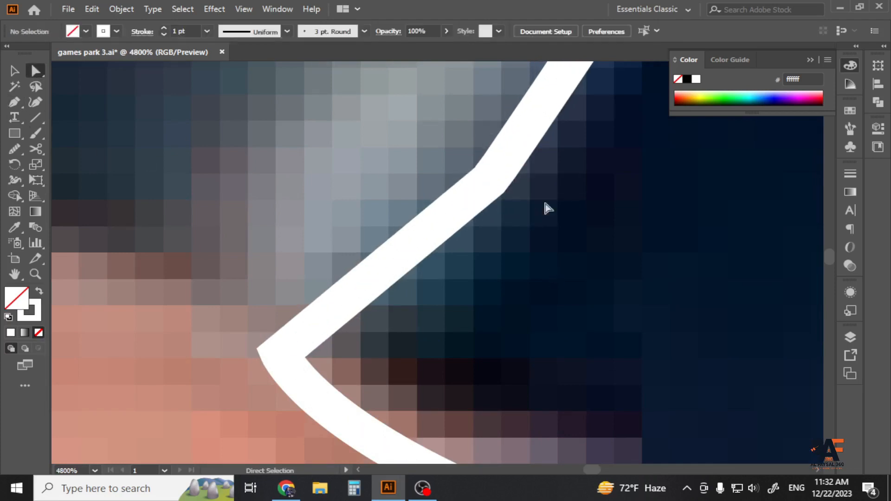
- Smooth the reconnected bend of the controller outline with the Smooth tool and deselect the path
{"action": "left_click", "coordinate": [489, 181]}
{"action": "left_click", "coordinate": [14, 153]}
{"action": "left_click_drag", "start_coordinate": [452, 210], "coordinate": [533, 116]}
{"action": "left_click", "coordinate": [36, 71]}
{"action": "left_click", "coordinate": [448, 358]}
{"action": "scroll", "coordinate": [448, 358], "scroll_direction": "down", "scroll_amount": 12}
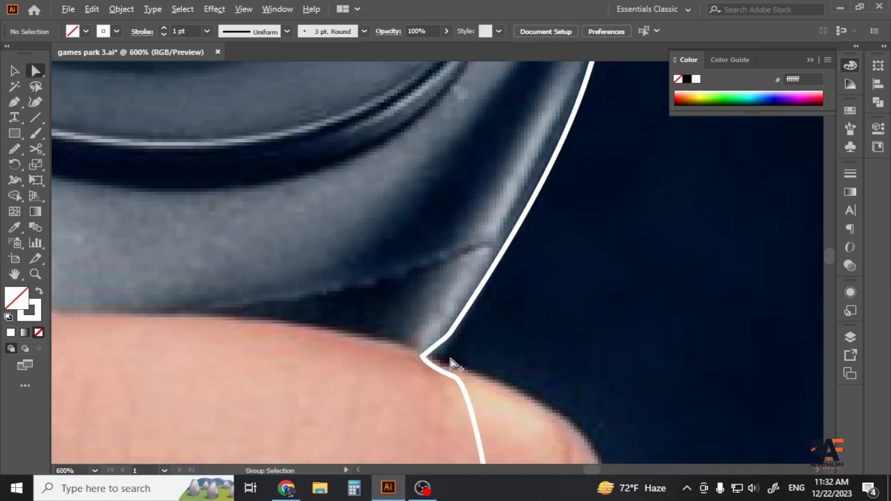
- Show the hidden hand outline again
{"action": "left_click_drag", "start_coordinate": [461, 326], "coordinate": [458, 247]}
{"action": "left_click_drag", "start_coordinate": [108, 133], "coordinate": [201, 243]}
{"action": "key", "text": "ctrl+alt+3"}
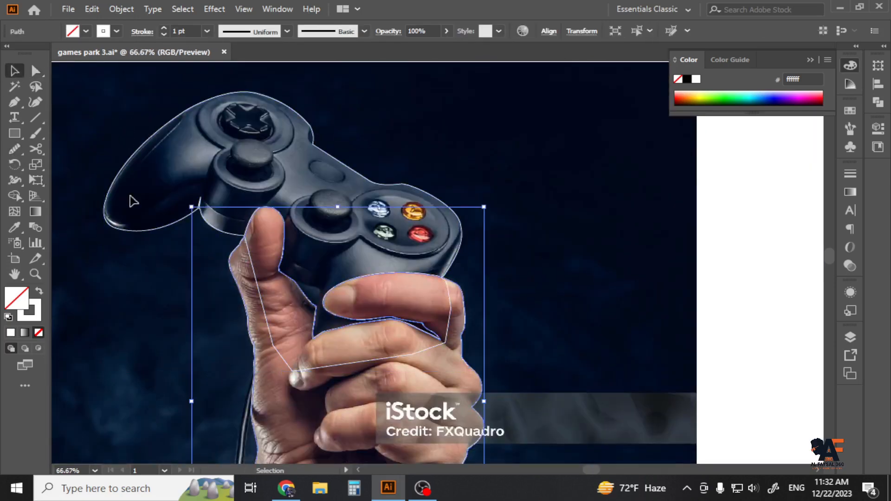
- Swap the fill and stroke of the hand and controller outlines so both become solid white shapes, and deselect them
{"action": "left_click_drag", "start_coordinate": [131, 196], "coordinate": [208, 290]}
{"action": "left_click", "coordinate": [39, 291]}
{"action": "left_click", "coordinate": [516, 272]}
- Select both white shapes, isolate the controller area outside the hand with the Shape Builder tool, and deselect
{"action": "left_click", "coordinate": [14, 196]}
{"action": "left_click", "coordinate": [14, 71]}
{"action": "left_click_drag", "start_coordinate": [144, 262], "coordinate": [285, 325]}
{"action": "left_click_drag", "start_coordinate": [514, 323], "coordinate": [499, 284]}
{"action": "left_click", "coordinate": [16, 196]}
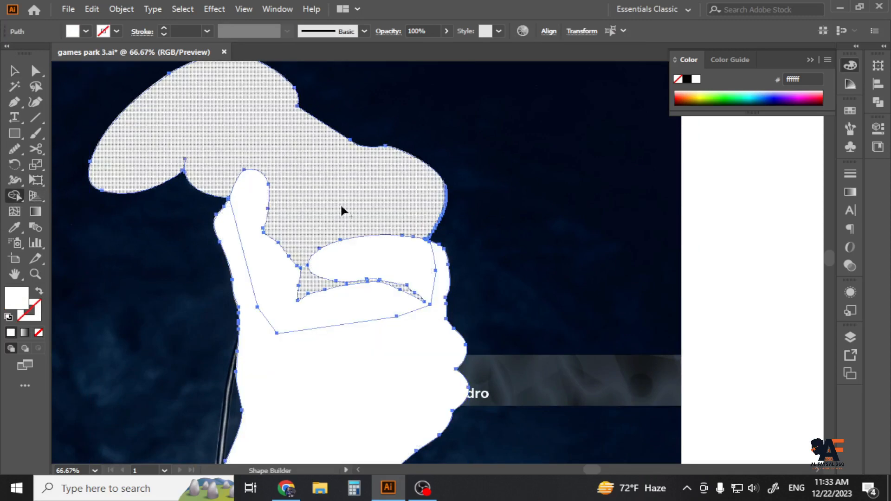
{"action": "left_click", "coordinate": [340, 203]}
{"action": "scroll", "coordinate": [478, 231], "scroll_direction": "down", "scroll_amount": 1}
{"action": "left_click", "coordinate": [14, 72]}
{"action": "left_click", "coordinate": [125, 209]}
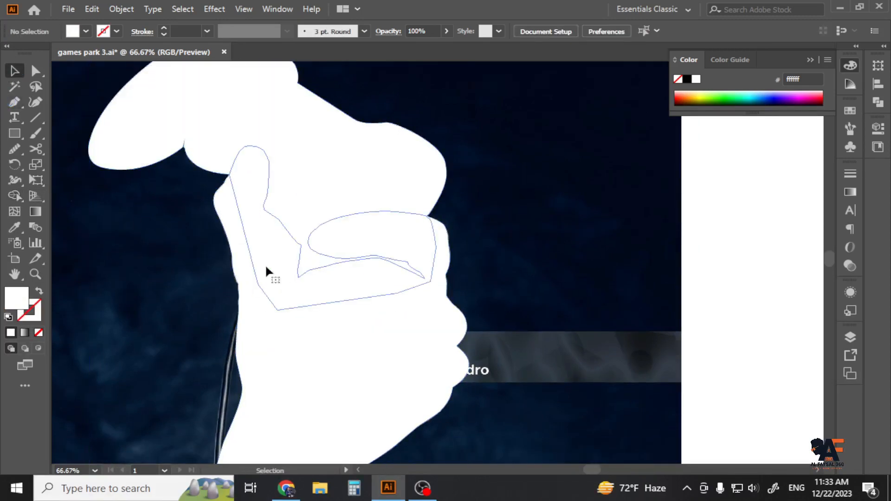
- Create a slightly enlarged copy of the hand shape with Offset Path, using miter joins and the preview
{"action": "left_click", "coordinate": [451, 248]}
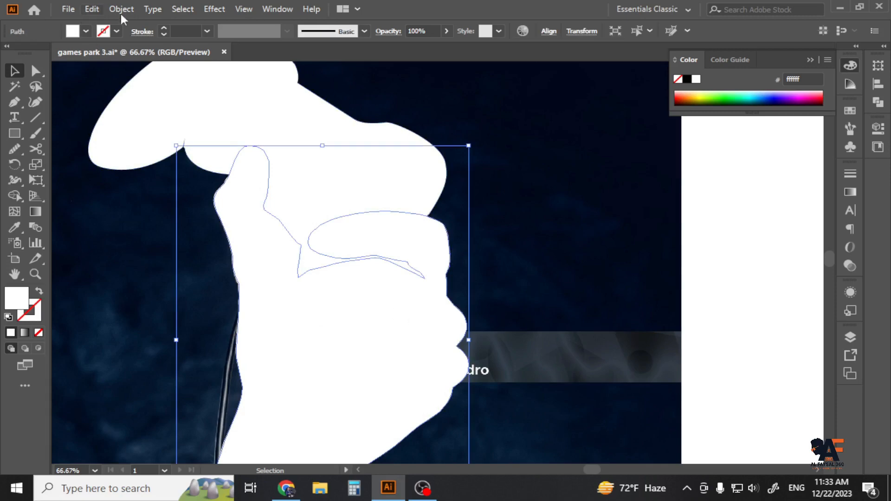
{"action": "left_click", "coordinate": [122, 9]}
{"action": "mouse_move", "coordinate": [198, 314]}
{"action": "left_click", "coordinate": [373, 364]}
{"action": "left_click", "coordinate": [451, 276]}
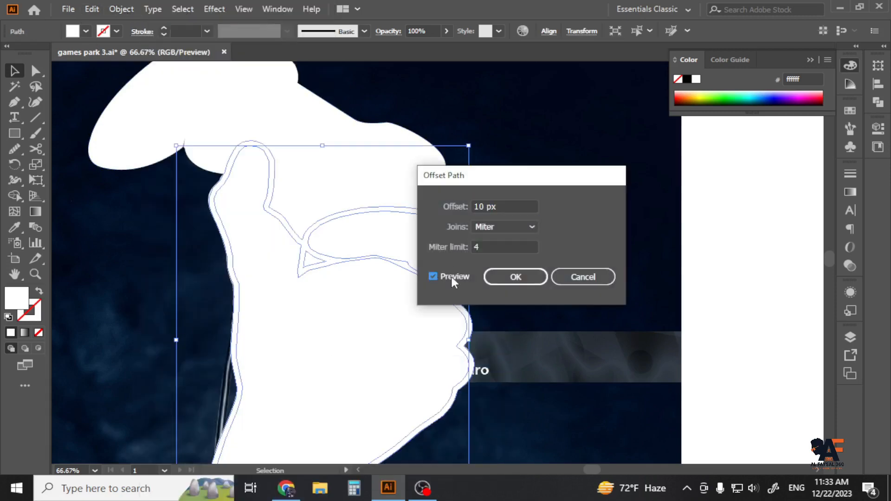
{"action": "scroll", "coordinate": [510, 207], "scroll_direction": "down", "scroll_amount": 5}
{"action": "scroll", "coordinate": [511, 208], "scroll_direction": "up", "scroll_amount": 2}
{"action": "scroll", "coordinate": [511, 208], "scroll_direction": "down", "scroll_amount": 1}
{"action": "left_click", "coordinate": [512, 275]}
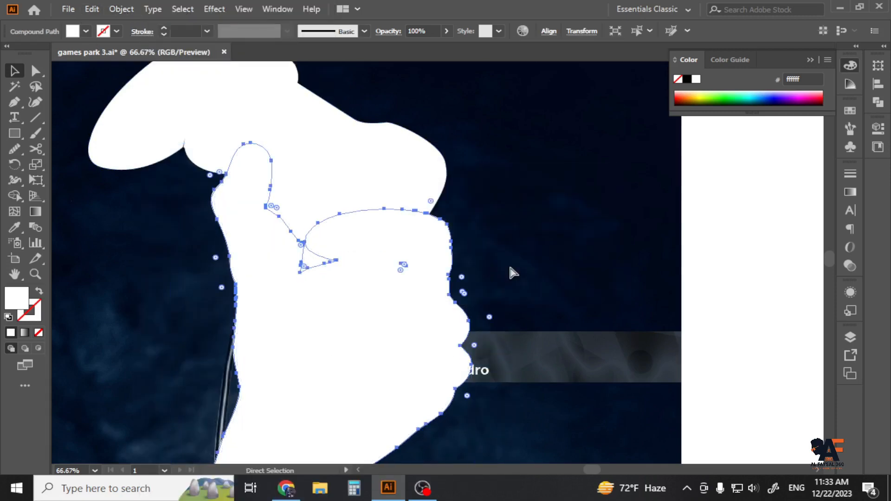
- Subtract the offset hand shape from the controller shape with Minus Front and deselect the result
{"action": "left_click", "coordinate": [413, 186], "text": "shift"}
{"action": "left_click", "coordinate": [877, 102]}
{"action": "left_click", "coordinate": [741, 95]}
{"action": "left_click", "coordinate": [509, 237]}
- Turn the hand and controller shapes back into white outlines without fill
{"action": "key", "text": "ctrl+minus"}
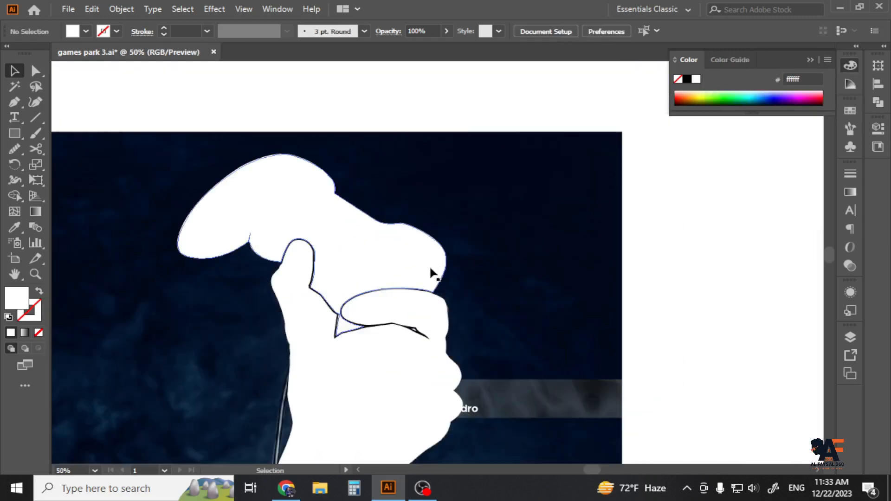
{"action": "left_click", "coordinate": [430, 273]}
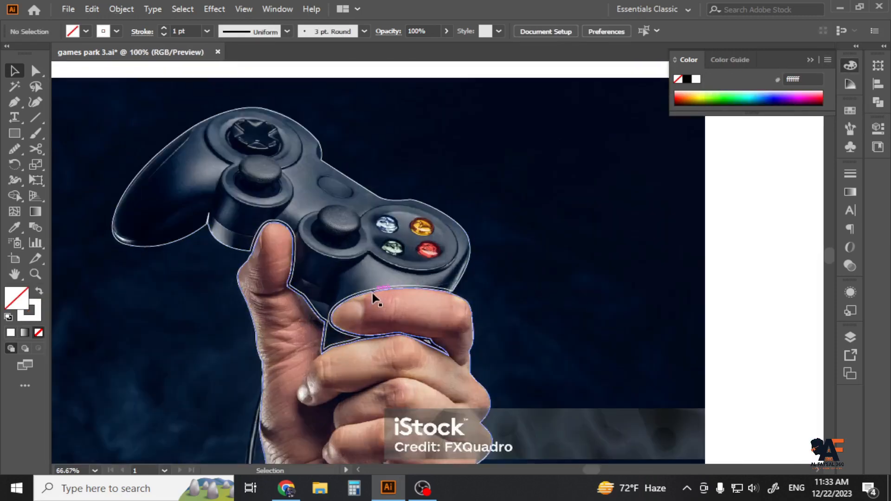
{"action": "scroll", "coordinate": [372, 293], "scroll_direction": "up", "scroll_amount": 2}
{"action": "left_click_drag", "start_coordinate": [309, 349], "coordinate": [257, 336]}
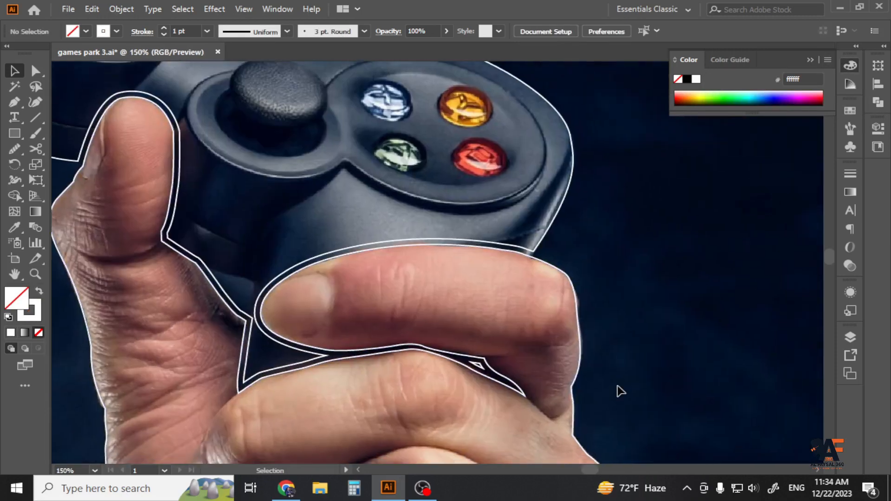
- Draw a Pen path along the controller's lower edge between thumb and index fingertip, rounding its corner with the Smooth tool
{"action": "scroll", "coordinate": [222, 297], "scroll_direction": "up", "scroll_amount": 3}
{"action": "key", "text": "p"}
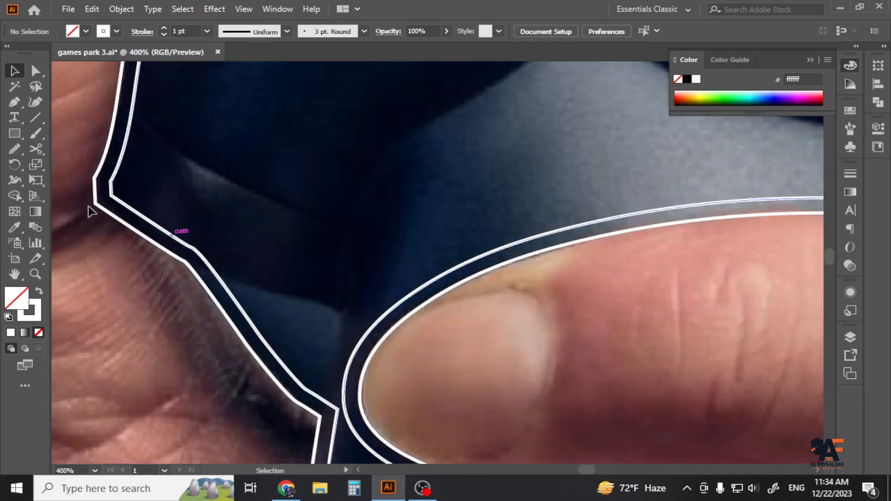
{"action": "left_click", "coordinate": [216, 274]}
{"action": "left_click_drag", "start_coordinate": [360, 312], "coordinate": [359, 311]}
{"action": "key", "text": "ctrl+z"}
{"action": "left_click_drag", "start_coordinate": [316, 303], "coordinate": [328, 302]}
{"action": "left_click_drag", "start_coordinate": [341, 338], "coordinate": [341, 353]}
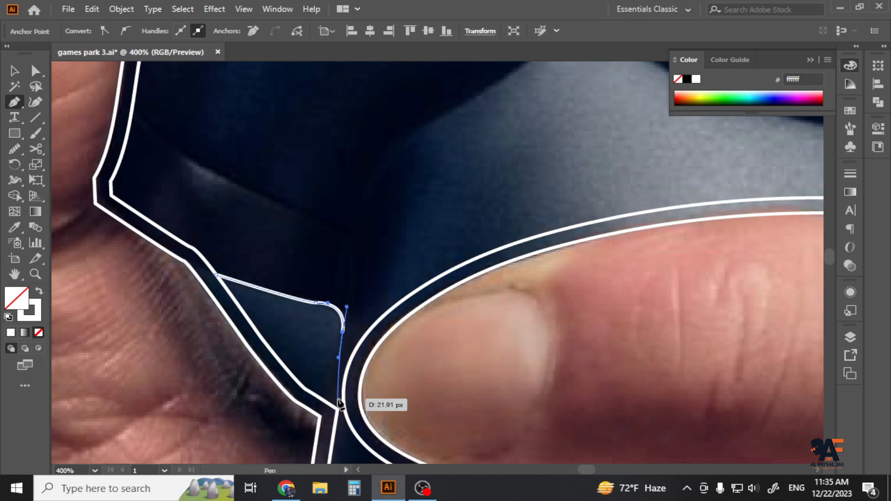
{"action": "left_click_drag", "start_coordinate": [326, 305], "coordinate": [340, 320]}
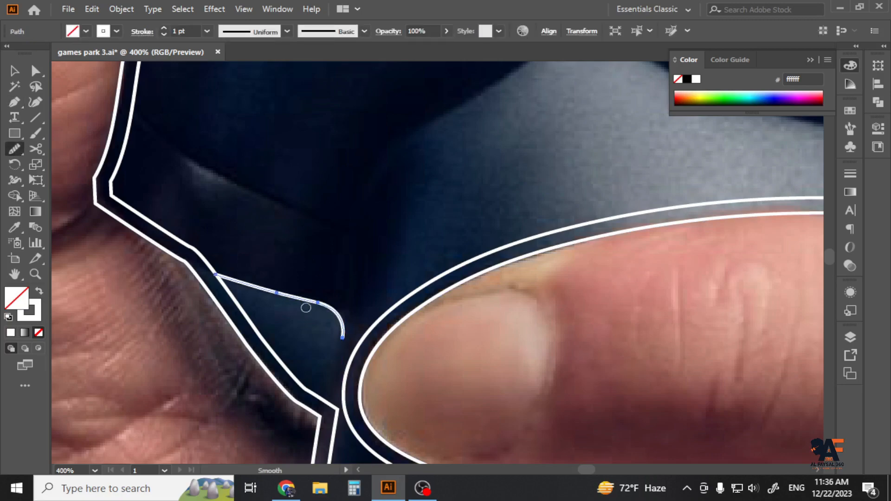
{"action": "left_click", "coordinate": [342, 337]}
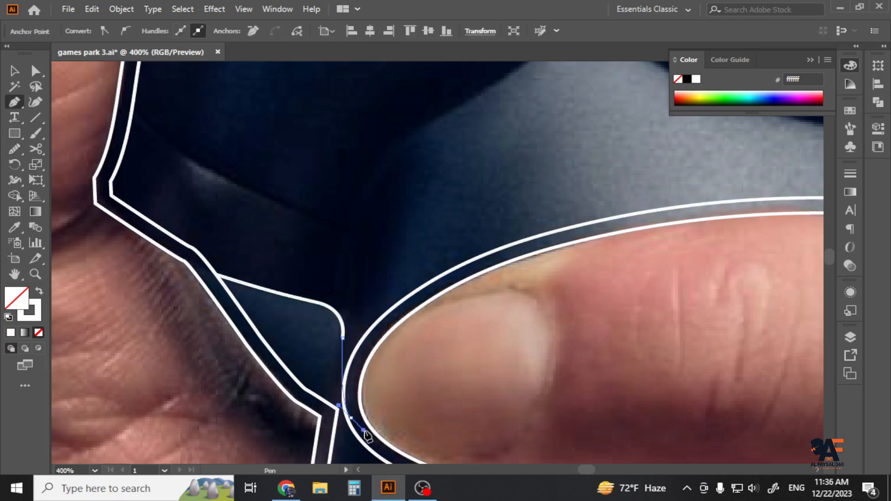
- Extend the Pen path around the fingertip and across the controller's lower face to form a patch shape
{"action": "scroll", "coordinate": [366, 433], "scroll_direction": "down", "scroll_amount": 3}
{"action": "left_click", "coordinate": [408, 421]}
{"action": "left_click", "coordinate": [462, 374]}
{"action": "left_click", "coordinate": [424, 301]}
{"action": "left_click", "coordinate": [390, 305]}
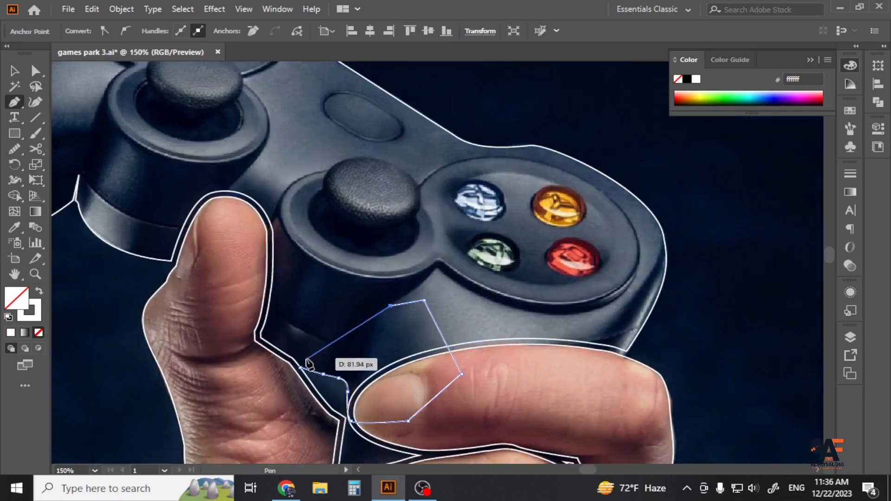
- Give the patch and the controller shape a white fill without stroke and select both
{"action": "left_click", "coordinate": [39, 291]}
{"action": "key", "text": "v"}
{"action": "left_click", "coordinate": [264, 317]}
{"action": "left_click", "coordinate": [39, 291]}
{"action": "left_click", "coordinate": [356, 341], "text": "shift"}
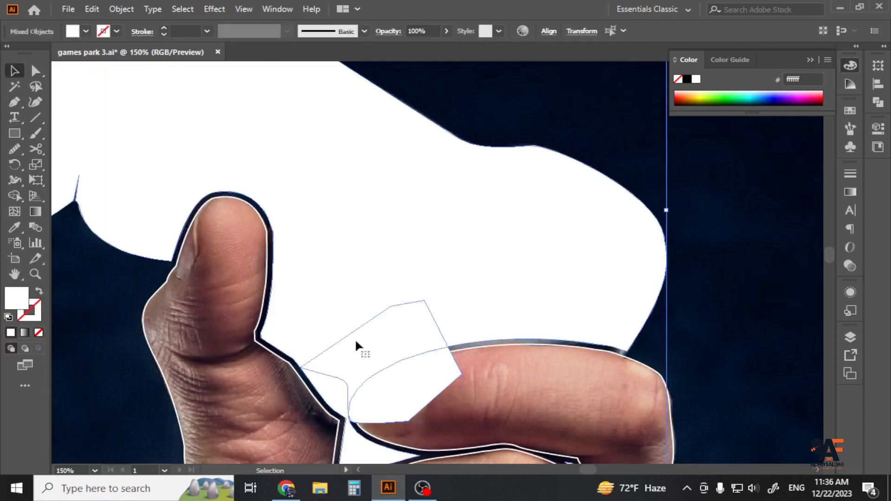
- Trim away the part of the patch that overlaps the index finger with the Shape Builder tool
{"action": "scroll", "coordinate": [348, 371], "scroll_direction": "up", "scroll_amount": 2}
{"action": "left_click_drag", "start_coordinate": [355, 371], "coordinate": [370, 317]}
{"action": "key", "text": "a"}
{"action": "left_click", "coordinate": [233, 280]}
{"action": "scroll", "coordinate": [277, 310], "scroll_direction": "up", "scroll_amount": 1}
{"action": "left_click_drag", "start_coordinate": [274, 310], "coordinate": [265, 312]}
{"action": "key", "text": "shift+m"}
{"action": "scroll", "coordinate": [342, 364], "scroll_direction": "down", "scroll_amount": 3}
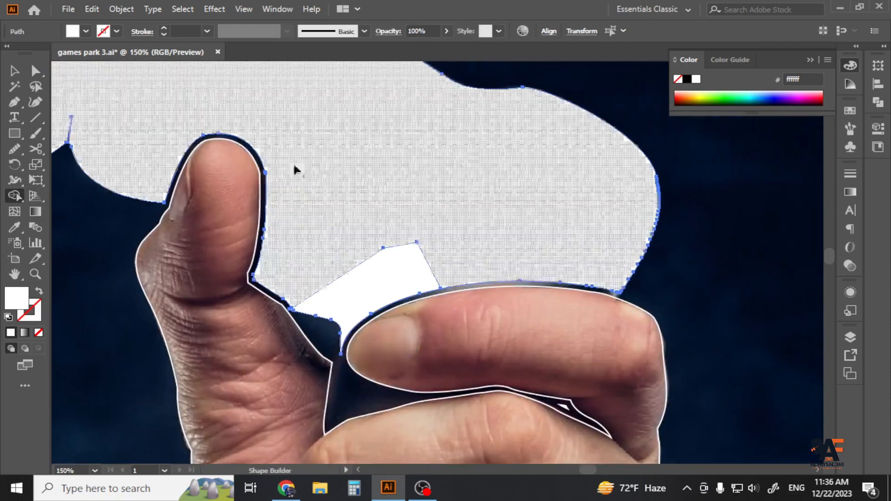
- Unite the trimmed patch with the controller shape and deselect the result
{"action": "key", "text": "v"}
{"action": "left_click", "coordinate": [408, 260]}
{"action": "left_click", "coordinate": [455, 228], "text": "shift"}
{"action": "left_click", "coordinate": [878, 104]}
{"action": "left_click", "coordinate": [714, 95]}
{"action": "left_click", "coordinate": [561, 342]}
{"action": "scroll", "coordinate": [561, 342], "scroll_direction": "down", "scroll_amount": 2}
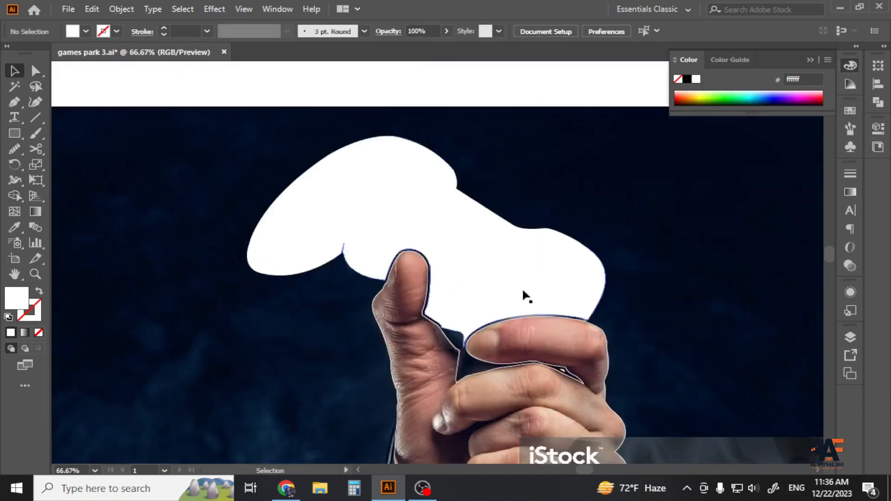
- Swap the united controller shape's fill and stroke to show it as a white outline, and deselect it
{"action": "left_click", "coordinate": [526, 296]}
{"action": "key", "text": "shift+x"}
{"action": "left_click", "coordinate": [169, 308]}
{"action": "scroll", "coordinate": [500, 338], "scroll_direction": "up", "scroll_amount": 5}
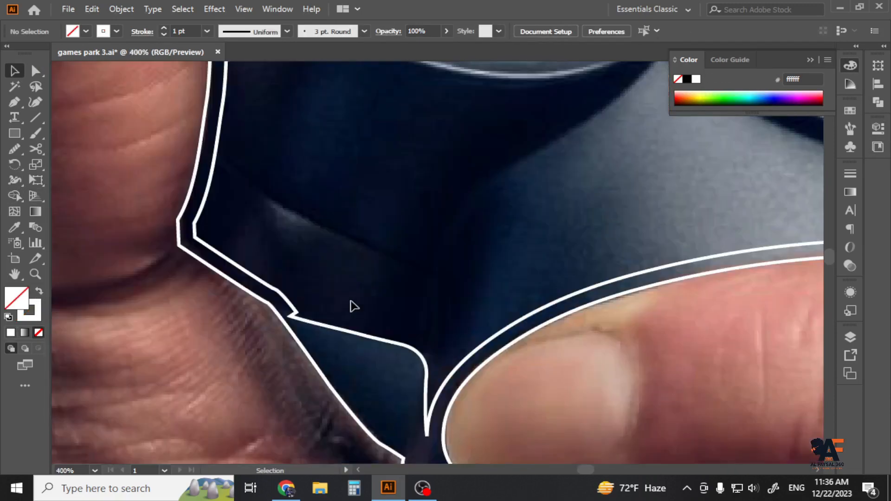
- Trace a curved Pen path along the seam above the controller's lower edge, from the thumb down to the index fingertip
{"action": "key", "text": "a"}
{"action": "scroll", "coordinate": [383, 348], "scroll_direction": "down", "scroll_amount": 3}
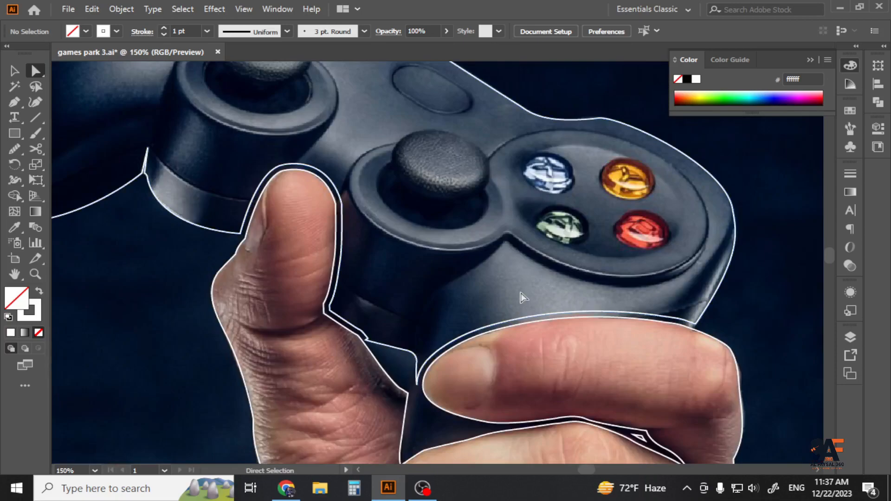
{"action": "scroll", "coordinate": [523, 297], "scroll_direction": "up", "scroll_amount": 1}
{"action": "left_click", "coordinate": [259, 269]}
{"action": "left_click_drag", "start_coordinate": [377, 326], "coordinate": [442, 342]}
{"action": "left_click", "coordinate": [377, 327]}
{"action": "scroll", "coordinate": [365, 383], "scroll_direction": "up", "scroll_amount": 2}
{"action": "scroll", "coordinate": [378, 425], "scroll_direction": "down", "scroll_amount": 4}
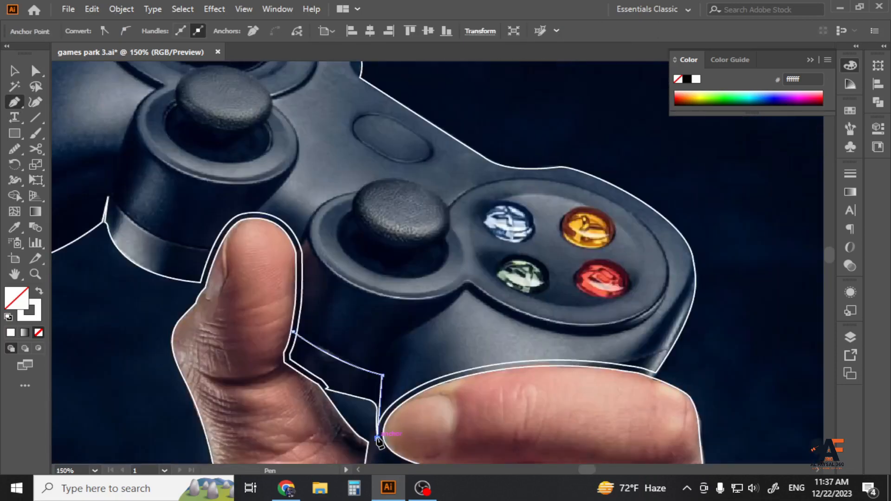
{"action": "scroll", "coordinate": [371, 408], "scroll_direction": "up", "scroll_amount": 3}
{"action": "scroll", "coordinate": [374, 408], "scroll_direction": "down", "scroll_amount": 2}
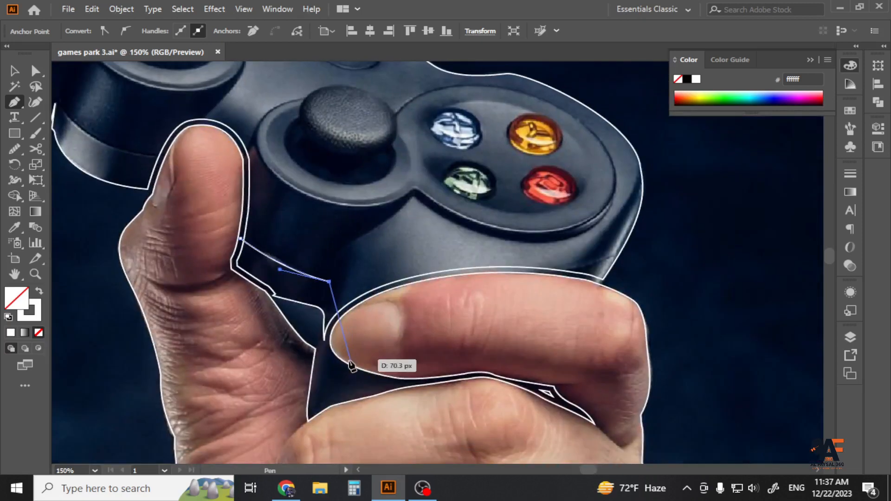
{"action": "left_click_drag", "start_coordinate": [330, 344], "coordinate": [338, 365]}
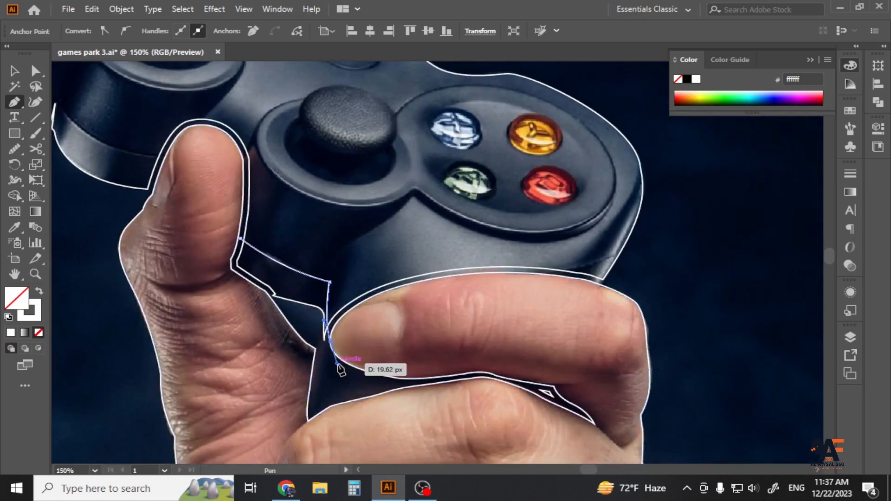
- Close the second Pen path over the controller's face and give it and the controller outline a white fill
{"action": "left_click", "coordinate": [516, 230]}
{"action": "left_click", "coordinate": [481, 185]}
{"action": "left_click", "coordinate": [293, 213]}
{"action": "left_click", "coordinate": [240, 238]}
{"action": "key", "text": "shift+x"}
{"action": "key", "text": "v"}
{"action": "left_click", "coordinate": [100, 209]}
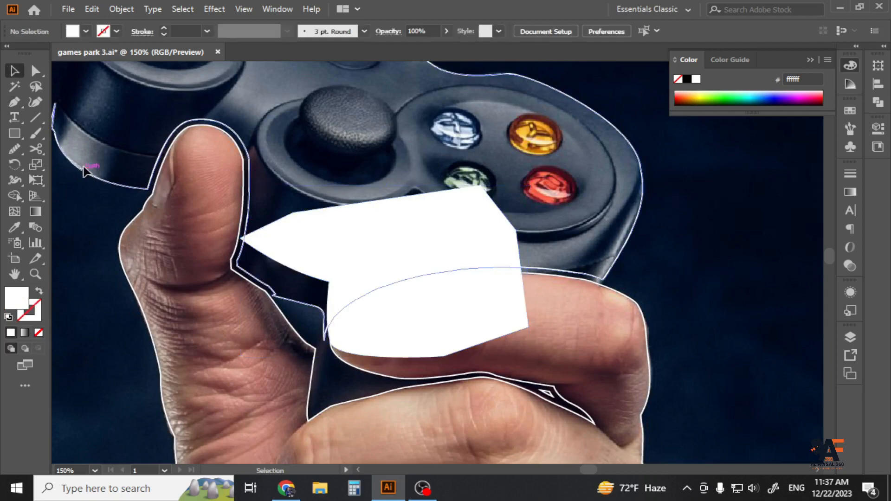
{"action": "left_click", "coordinate": [85, 171]}
{"action": "key", "text": "shift+x"}
{"action": "left_click", "coordinate": [107, 209]}
- Remove the second patch's area that overlaps the index finger with the Shape Builder tool
{"action": "left_click", "coordinate": [428, 324]}
{"action": "left_click", "coordinate": [319, 193], "text": "shift"}
{"action": "key", "text": "shift+m"}
{"action": "scroll", "coordinate": [282, 260], "scroll_direction": "up", "scroll_amount": 2}
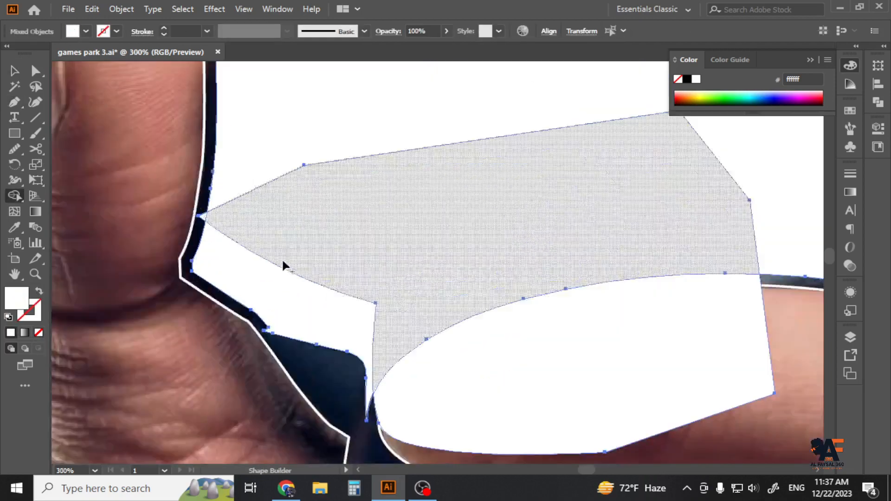
{"action": "left_click", "coordinate": [529, 355], "text": "alt"}
{"action": "scroll", "coordinate": [301, 283], "scroll_direction": "down", "scroll_amount": 2}
{"action": "key", "text": "v"}
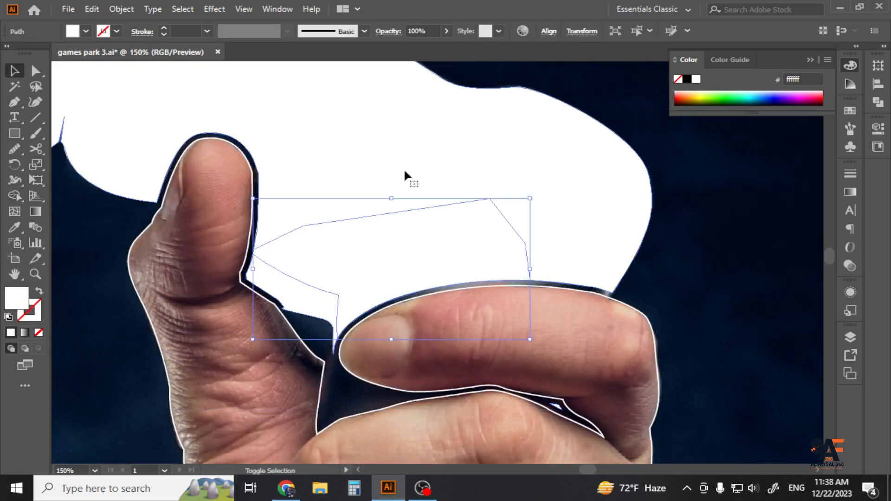
- Unite the second patch with the controller shape and show the result as a white outline without fill
{"action": "left_click", "coordinate": [881, 99]}
{"action": "left_click", "coordinate": [718, 95]}
{"action": "left_click", "coordinate": [723, 244]}
{"action": "left_click", "coordinate": [543, 232]}
{"action": "left_click", "coordinate": [39, 291]}
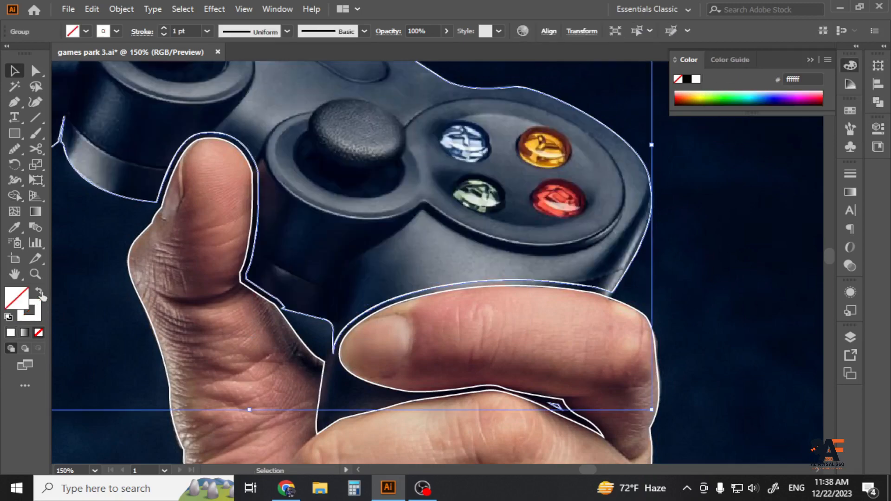
{"action": "left_click", "coordinate": [713, 284]}
{"action": "left_click", "coordinate": [850, 65]}
- Try to smooth the kink in the controller outline below the thumb with the Smooth tool, and undo the strokes
{"action": "scroll", "coordinate": [292, 307], "scroll_direction": "up", "scroll_amount": 3}
{"action": "key", "text": "a"}
{"action": "left_click", "coordinate": [284, 327]}
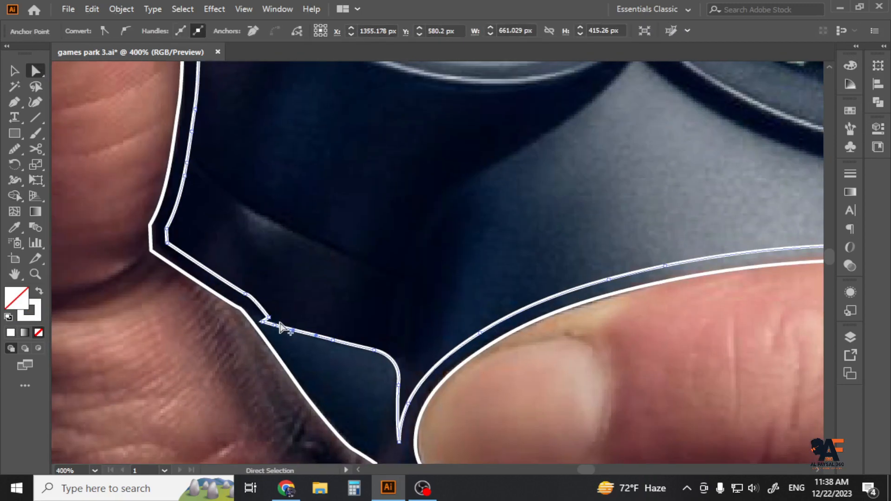
{"action": "scroll", "coordinate": [286, 321], "scroll_direction": "up", "scroll_amount": 2}
{"action": "left_click", "coordinate": [14, 149]}
{"action": "left_click_drag", "start_coordinate": [215, 282], "coordinate": [263, 330]}
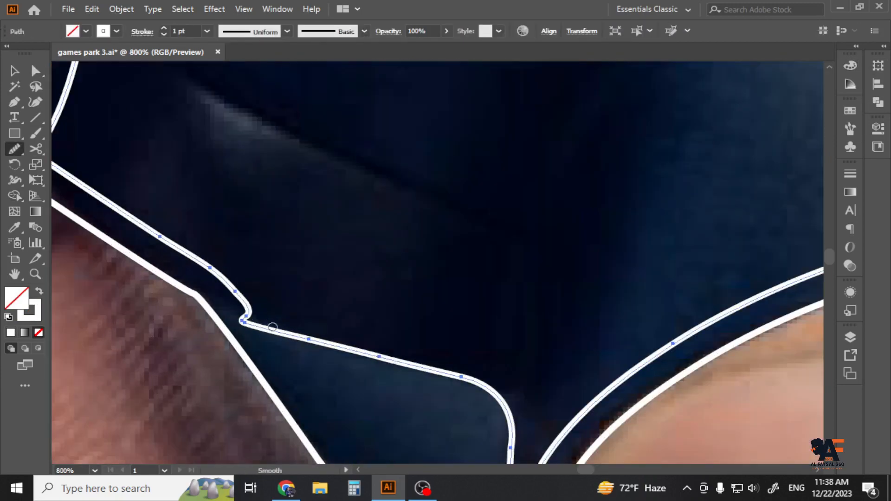
{"action": "scroll", "coordinate": [280, 341], "scroll_direction": "down", "scroll_amount": 3}
{"action": "key", "text": "ctrl+z"}
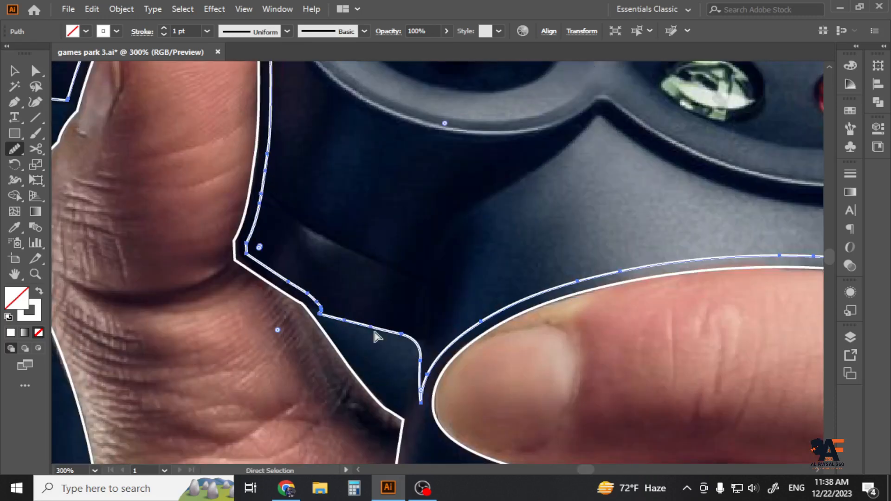
{"action": "key", "text": "ctrl+z"}
{"action": "key", "text": "ctrl+z"}
{"action": "key", "text": "ctrl+shift+z"}
{"action": "scroll", "coordinate": [340, 332], "scroll_direction": "up", "scroll_amount": 2}
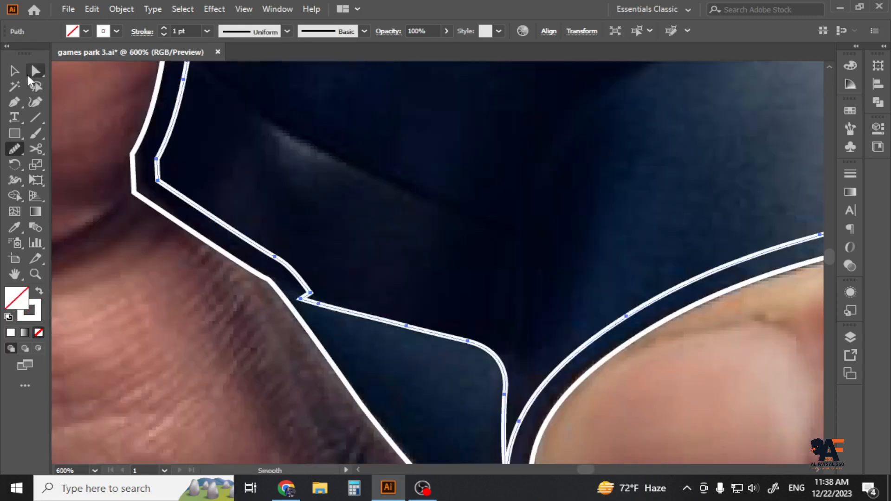
- Delete the kink's anchors from the controller outline below the thumb with the Pen tool
{"action": "left_click", "coordinate": [36, 72]}
{"action": "left_click", "coordinate": [355, 284]}
{"action": "scroll", "coordinate": [355, 292], "scroll_direction": "up", "scroll_amount": 3}
{"action": "left_click", "coordinate": [242, 309]}
{"action": "key", "text": "p"}
{"action": "left_click", "coordinate": [241, 309]}
{"action": "left_click", "coordinate": [263, 292]}
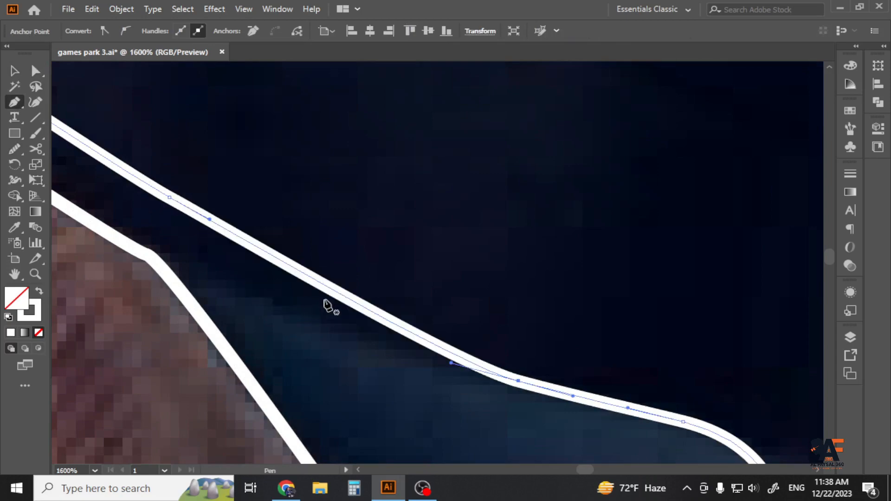
- Reshape the controller outline's bend below the thumb by adjusting its anchor and direction handle
{"action": "scroll", "coordinate": [325, 299], "scroll_direction": "down", "scroll_amount": 3}
{"action": "left_click", "coordinate": [36, 72]}
{"action": "scroll", "coordinate": [252, 243], "scroll_direction": "up", "scroll_amount": 3}
{"action": "left_click_drag", "start_coordinate": [331, 303], "coordinate": [312, 349]}
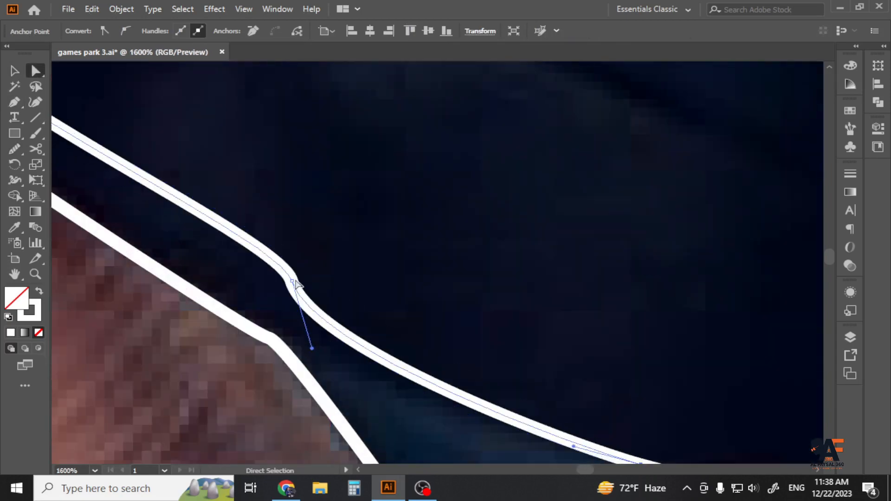
{"action": "left_click_drag", "start_coordinate": [282, 248], "coordinate": [250, 257]}
{"action": "left_click", "coordinate": [334, 273]}
{"action": "scroll", "coordinate": [333, 274], "scroll_direction": "down", "scroll_amount": 7}
{"action": "left_click_drag", "start_coordinate": [412, 233], "coordinate": [412, 253]}
- Undo the recent anchor edits on the controller outline and deselect it
{"action": "key", "text": "ctrl+z"}
{"action": "key", "text": "ctrl+z"}
{"action": "key", "text": "ctrl+z"}
{"action": "key", "text": "ctrl+z"}
{"action": "key", "text": "ctrl+z"}
{"action": "key", "text": "ctrl+z"}
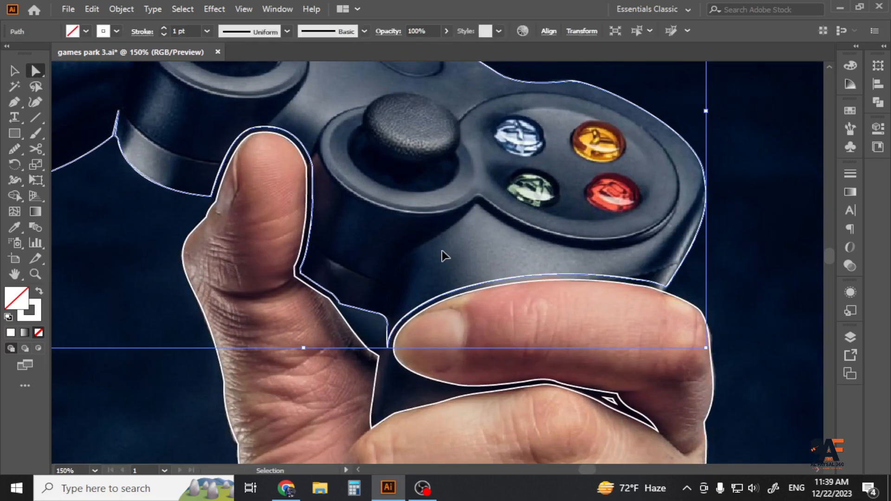
{"action": "left_click", "coordinate": [141, 297]}
- Select the white controller shape and the patch, and remove the controller areas outside the patch's lower-left edge with Shape Builder
{"action": "left_click", "coordinate": [15, 71]}
{"action": "left_click", "coordinate": [333, 302]}
{"action": "left_click", "coordinate": [298, 298]}
{"action": "left_click_drag", "start_coordinate": [298, 298], "coordinate": [394, 283]}
{"action": "scroll", "coordinate": [394, 283], "scroll_direction": "up", "scroll_amount": 2}
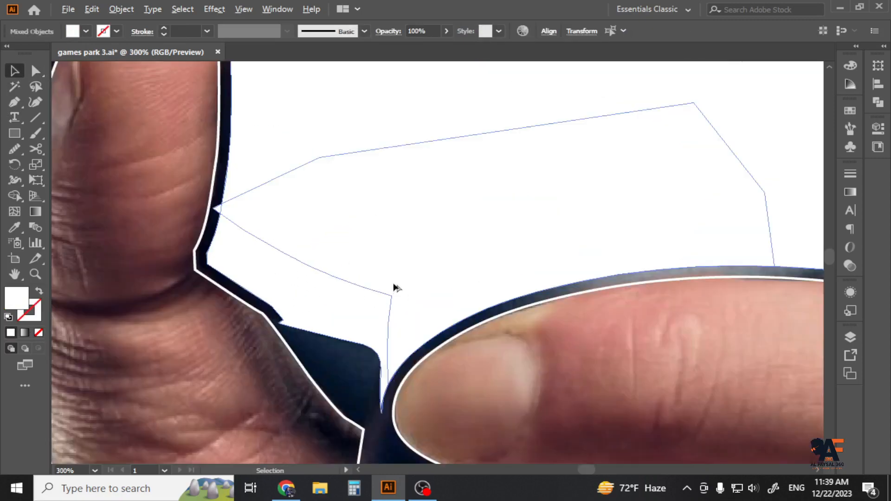
{"action": "left_click", "coordinate": [14, 196]}
{"action": "left_click", "coordinate": [280, 290], "text": "alt"}
{"action": "scroll", "coordinate": [236, 221], "scroll_direction": "up", "scroll_amount": 2}
{"action": "left_click", "coordinate": [200, 196], "text": "alt"}
{"action": "scroll", "coordinate": [224, 283], "scroll_direction": "down", "scroll_amount": 4}
{"action": "left_click", "coordinate": [14, 71]}
{"action": "left_click", "coordinate": [181, 260]}
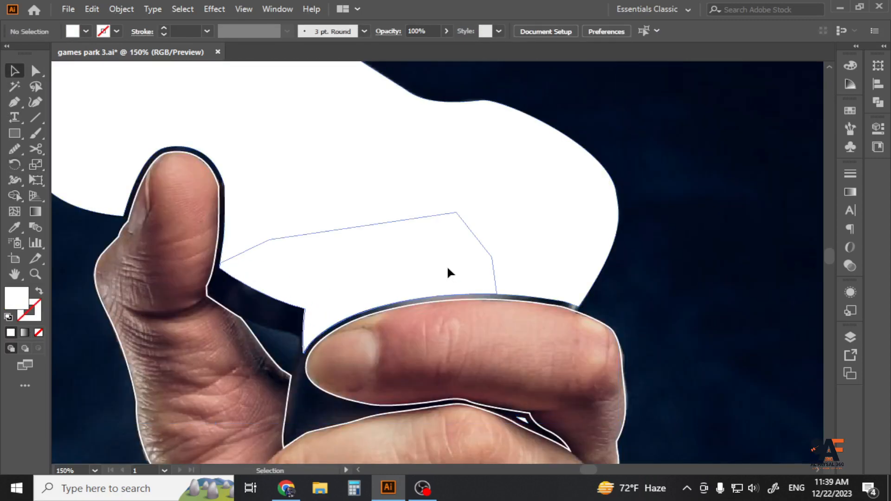
- Smooth the controller shape's edge beside the thumb with the Smooth tool
{"action": "left_click", "coordinate": [332, 180]}
{"action": "left_click", "coordinate": [14, 148]}
{"action": "scroll", "coordinate": [212, 190], "scroll_direction": "up", "scroll_amount": 3}
{"action": "left_click_drag", "start_coordinate": [227, 125], "coordinate": [248, 222]}
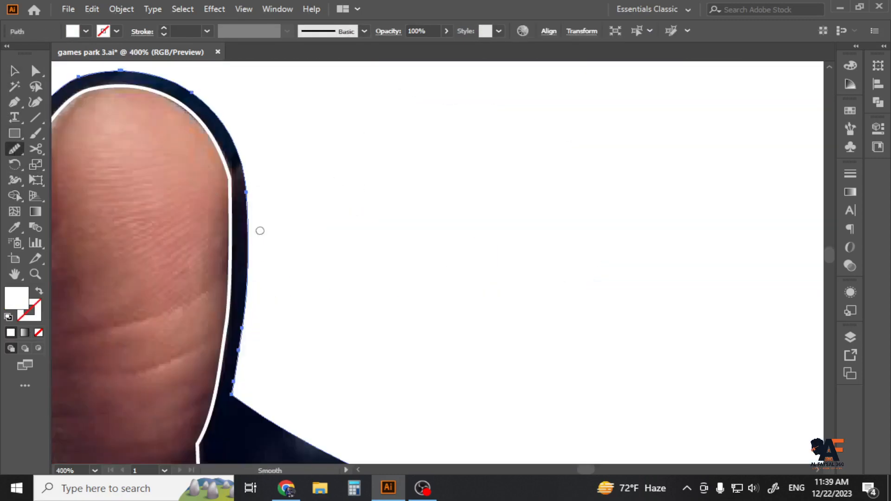
- Swap the controller shape's fill and stroke to make it an unfilled white outline, and deselect it
{"action": "scroll", "coordinate": [261, 223], "scroll_direction": "down", "scroll_amount": 3}
{"action": "left_click", "coordinate": [14, 71]}
{"action": "left_click", "coordinate": [39, 290]}
{"action": "left_click", "coordinate": [110, 265]}
{"action": "scroll", "coordinate": [343, 147], "scroll_direction": "down", "scroll_amount": 2}
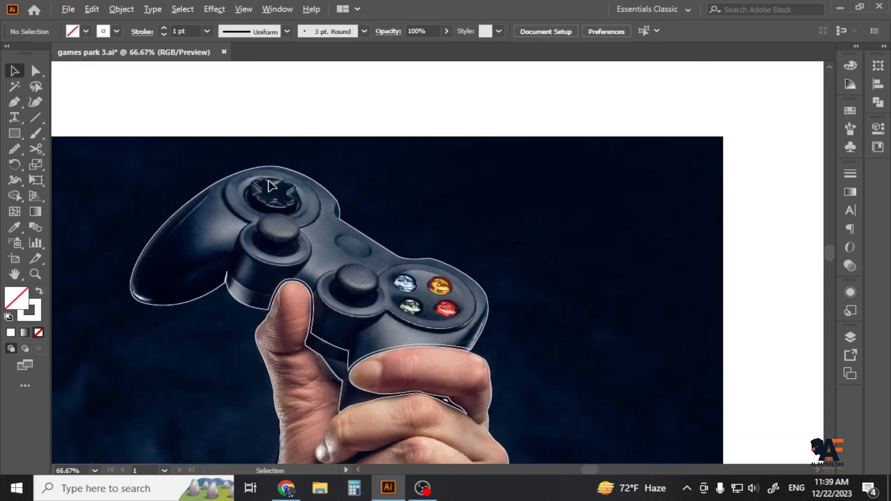
- Trace the inner edge of the dark groove left of the D-pad with the Pen tool, ending with a short corner beside the thumbstick
{"action": "scroll", "coordinate": [271, 186], "scroll_direction": "up", "scroll_amount": 3}
{"action": "left_click", "coordinate": [166, 159]}
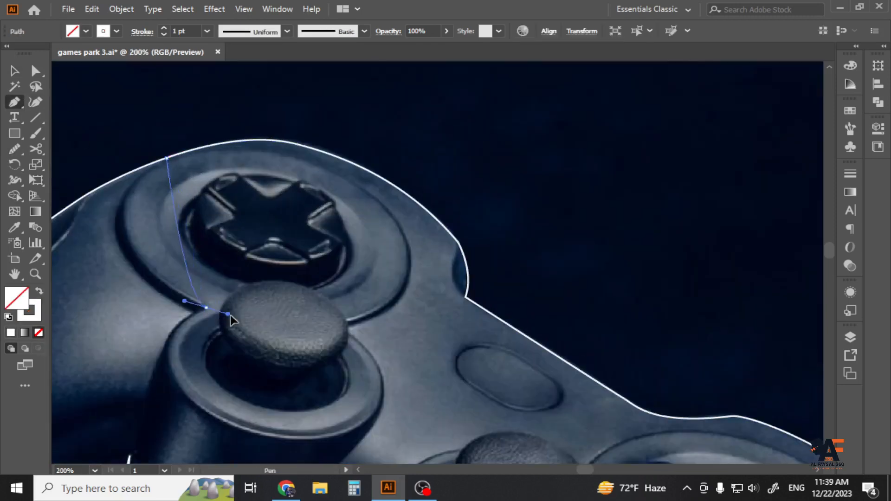
{"action": "left_click_drag", "start_coordinate": [364, 392], "coordinate": [363, 392]}
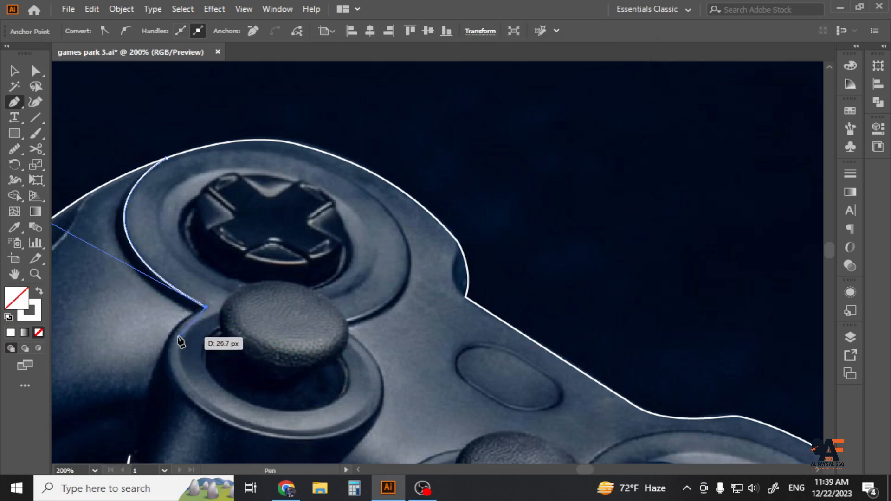
{"action": "scroll", "coordinate": [124, 303], "scroll_direction": "up", "scroll_amount": 3}
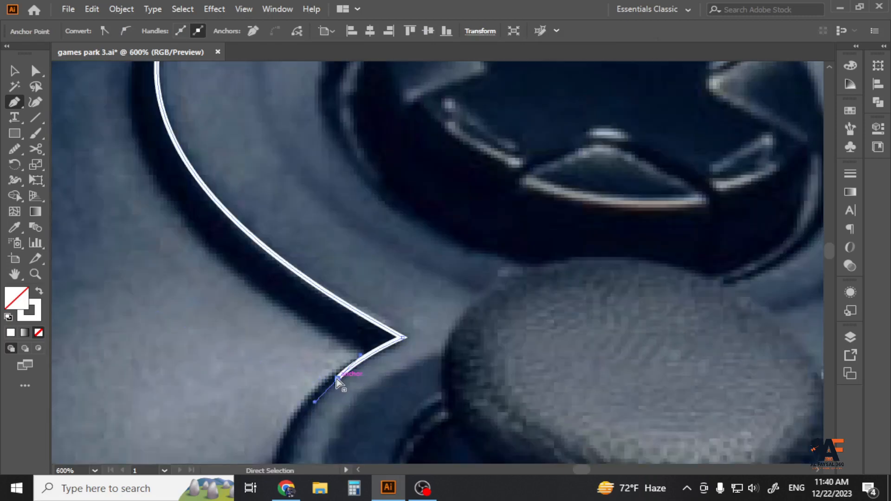
{"action": "left_click_drag", "start_coordinate": [402, 338], "coordinate": [367, 360]}
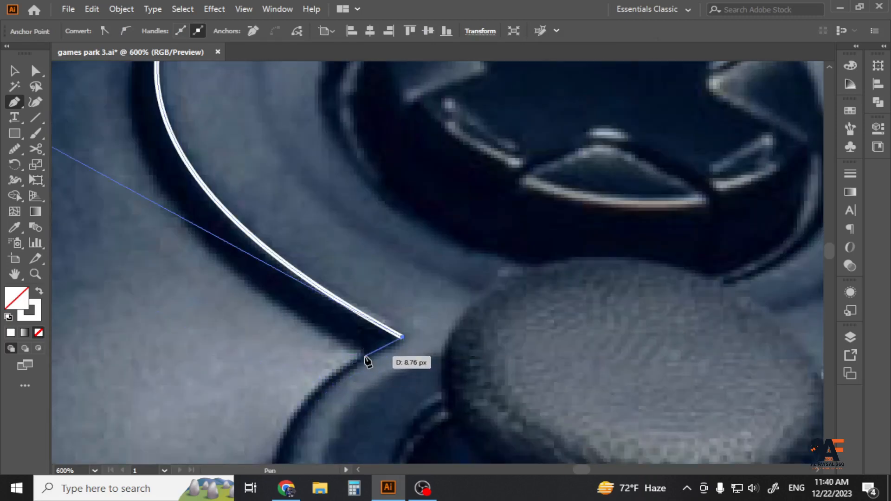
{"action": "left_click", "coordinate": [365, 356]}
- Trace the groove's outer edge back up to the starting point on the controller outline, closing the crescent, and deselect it
{"action": "scroll", "coordinate": [342, 420], "scroll_direction": "down", "scroll_amount": 3}
{"action": "left_click_drag", "start_coordinate": [296, 269], "coordinate": [287, 278]}
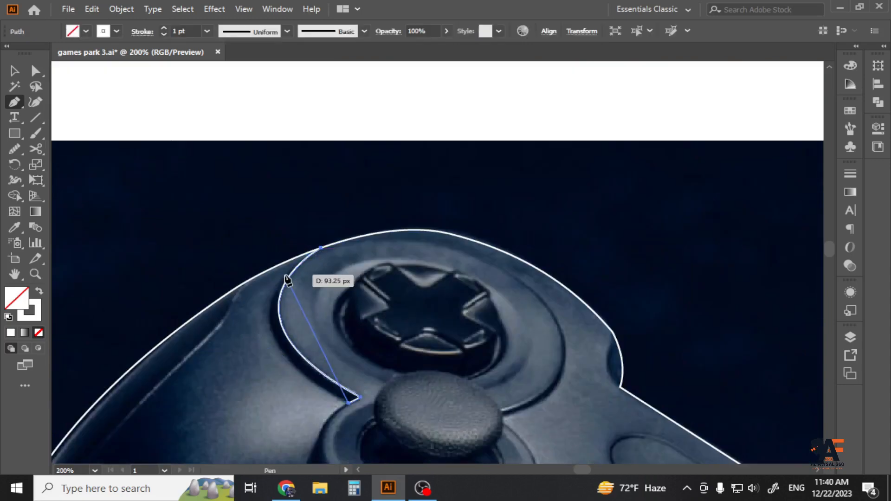
{"action": "left_click_drag", "start_coordinate": [342, 205], "coordinate": [344, 203]}
{"action": "scroll", "coordinate": [285, 291], "scroll_direction": "up", "scroll_amount": 3}
{"action": "scroll", "coordinate": [354, 190], "scroll_direction": "down", "scroll_amount": 1}
{"action": "left_click_drag", "start_coordinate": [426, 83], "coordinate": [335, 196]}
{"action": "scroll", "coordinate": [352, 187], "scroll_direction": "up", "scroll_amount": 2}
{"action": "left_click", "coordinate": [411, 155]}
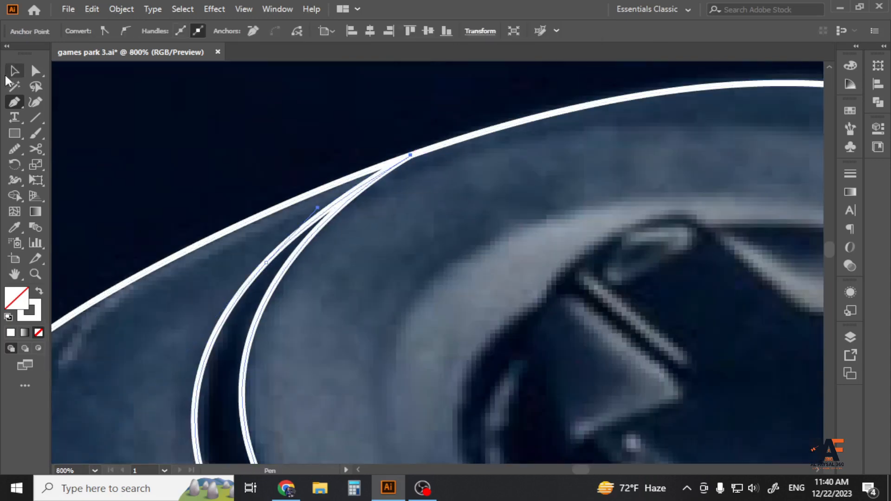
{"action": "left_click", "coordinate": [11, 73]}
{"action": "left_click", "coordinate": [187, 160]}
- Move the left crescent's upper tip inward, away from the controller outline, stepping back and forth through the recent edits
{"action": "scroll", "coordinate": [185, 160], "scroll_direction": "down", "scroll_amount": 2}
{"action": "scroll", "coordinate": [264, 185], "scroll_direction": "up", "scroll_amount": 1}
{"action": "key", "text": "a"}
{"action": "left_click_drag", "start_coordinate": [315, 144], "coordinate": [268, 179]}
{"action": "key", "text": "ctrl+z"}
{"action": "key", "text": "ctrl+z"}
{"action": "key", "text": "ctrl+z"}
{"action": "key", "text": "ctrl+z"}
{"action": "key", "text": "ctrl+z"}
{"action": "key", "text": "ctrl+shift+z"}
{"action": "key", "text": "ctrl+shift+z"}
{"action": "key", "text": "ctrl+minus"}
- Refine the left crescent's curves by adjusting its anchors and direction handles to follow the dark groove
{"action": "left_click_drag", "start_coordinate": [210, 346], "coordinate": [190, 233]}
{"action": "left_click_drag", "start_coordinate": [106, 203], "coordinate": [125, 209]}
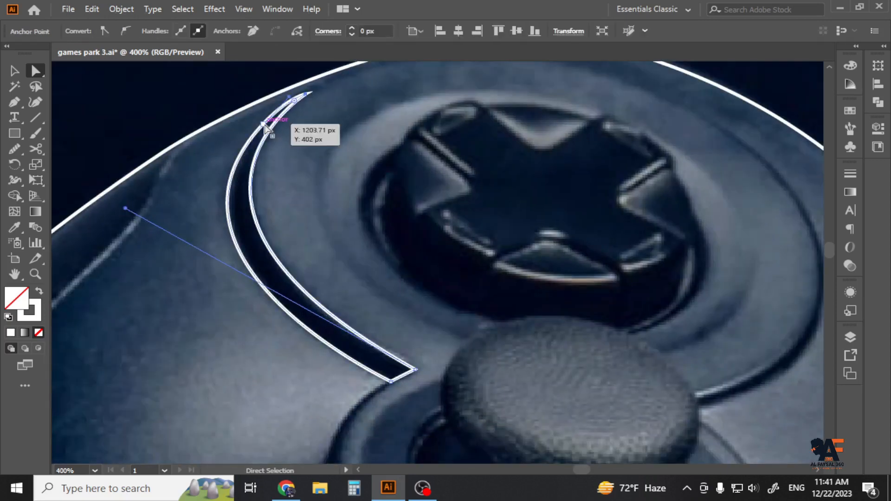
{"action": "left_click_drag", "start_coordinate": [264, 123], "coordinate": [262, 123]}
{"action": "left_click_drag", "start_coordinate": [135, 261], "coordinate": [141, 261]}
{"action": "scroll", "coordinate": [310, 97], "scroll_direction": "up", "scroll_amount": 2}
{"action": "left_click_drag", "start_coordinate": [310, 97], "coordinate": [193, 187]}
{"action": "left_click", "coordinate": [238, 240]}
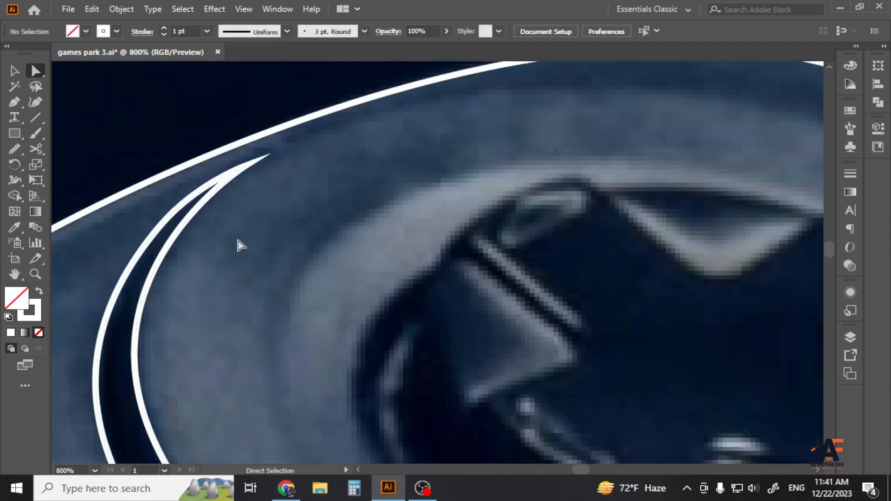
- Trace the inner edge of the dark groove right of the D-pad with the Pen tool, starting beside the thumbstick and undoing the misplaced curve
{"action": "scroll", "coordinate": [238, 240], "scroll_direction": "down", "scroll_amount": 4}
{"action": "left_click_drag", "start_coordinate": [248, 235], "coordinate": [229, 218]}
{"action": "key", "text": "p"}
{"action": "scroll", "coordinate": [478, 318], "scroll_direction": "up", "scroll_amount": 1}
{"action": "left_click_drag", "start_coordinate": [478, 317], "coordinate": [529, 352]}
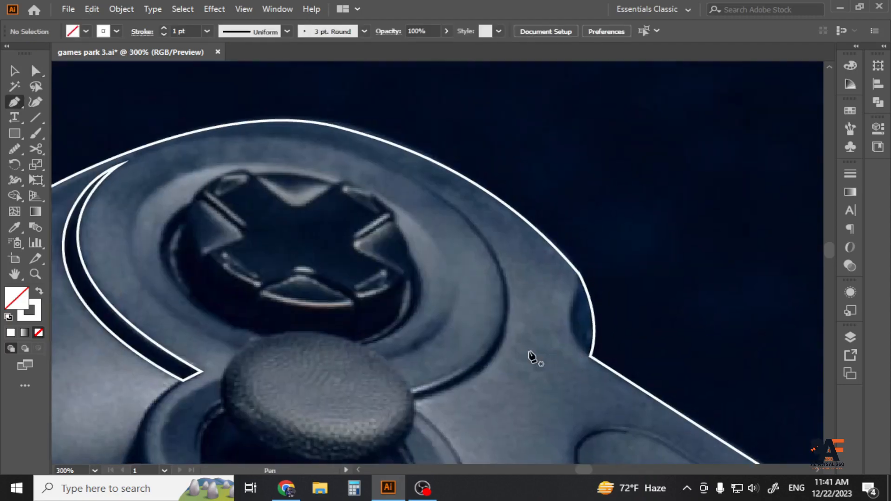
{"action": "left_click", "coordinate": [409, 388]}
{"action": "left_click_drag", "start_coordinate": [296, 86], "coordinate": [278, 57]}
{"action": "scroll", "coordinate": [294, 232], "scroll_direction": "down", "scroll_amount": 3}
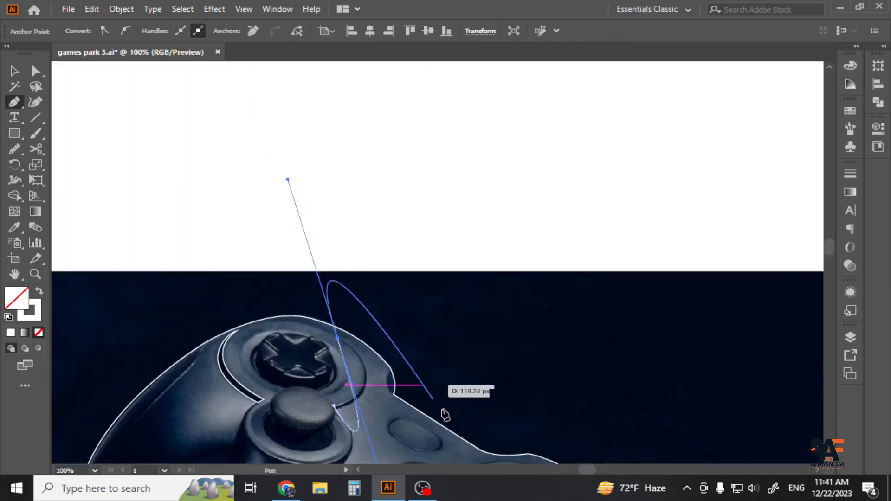
{"action": "key", "text": "ctrl+z"}
{"action": "left_click_drag", "start_coordinate": [405, 416], "coordinate": [335, 296]}
{"action": "scroll", "coordinate": [286, 253], "scroll_direction": "up", "scroll_amount": 1}
- Trace the right groove's outer edge back down to the thumbstick, close the shape and deselect it
{"action": "left_click_drag", "start_coordinate": [286, 253], "coordinate": [436, 310]}
{"action": "scroll", "coordinate": [419, 312], "scroll_direction": "up", "scroll_amount": 1}
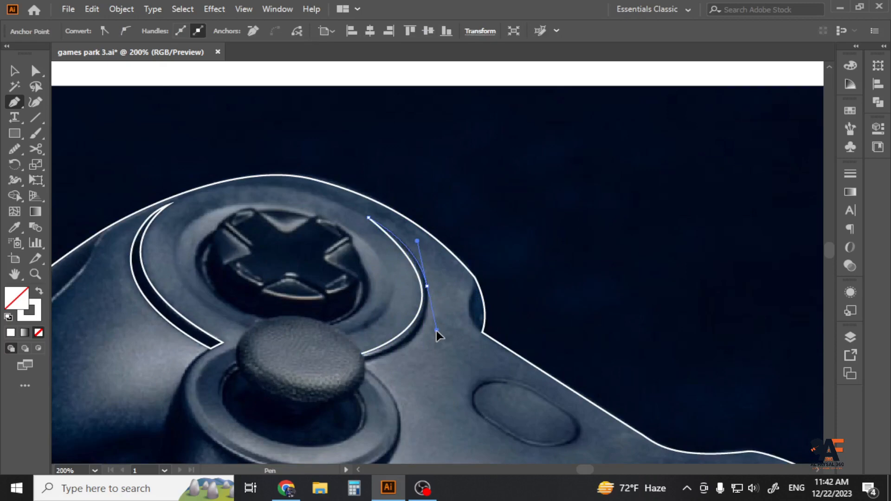
{"action": "scroll", "coordinate": [400, 371], "scroll_direction": "up", "scroll_amount": 3}
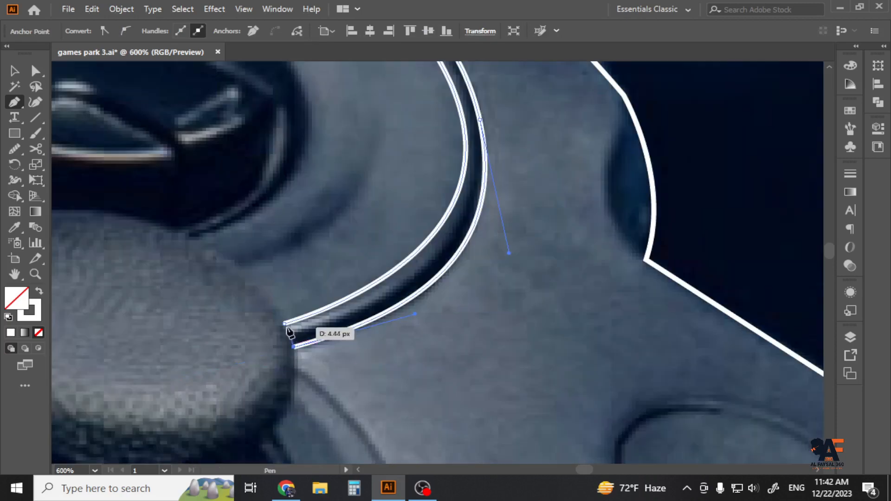
{"action": "left_click", "coordinate": [14, 71]}
{"action": "left_click", "coordinate": [462, 388]}
{"action": "scroll", "coordinate": [425, 318], "scroll_direction": "down", "scroll_amount": 6}
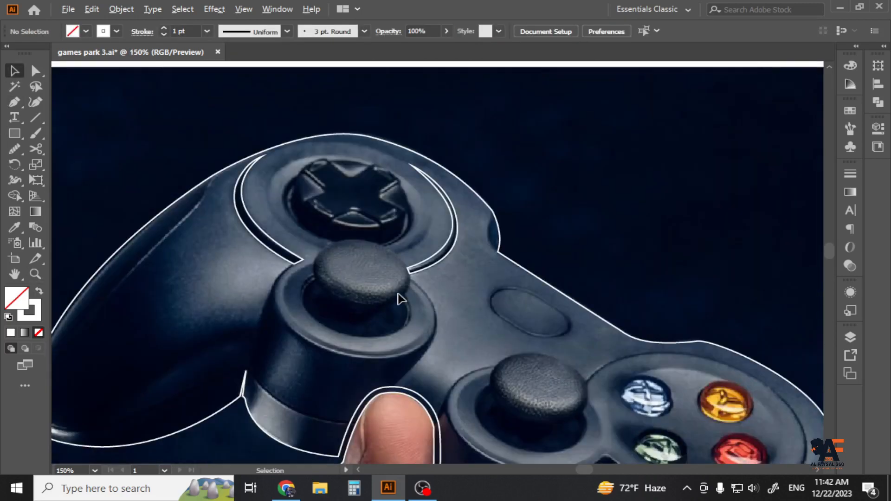
- Draw an ellipse around the cap of the thumbstick below the D-pad
{"action": "scroll", "coordinate": [413, 294], "scroll_direction": "up", "scroll_amount": 4}
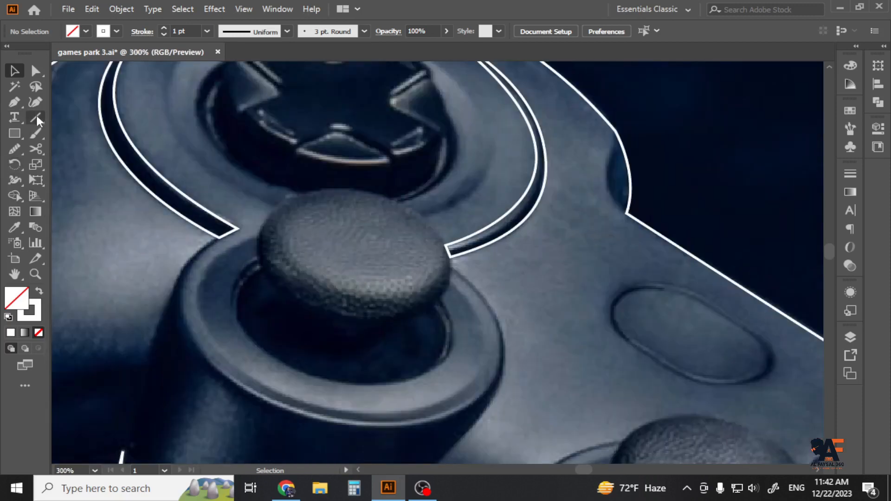
{"action": "left_click", "coordinate": [20, 133]}
{"action": "left_click", "coordinate": [80, 165]}
{"action": "mouse_move", "coordinate": [251, 186]}
{"action": "left_mouse_down"}
{"action": "mouse_move", "coordinate": [418, 283]}
{"action": "mouse_move", "coordinate": [454, 308]}
{"action": "mouse_move", "coordinate": [455, 323]}
{"action": "left_mouse_up"}
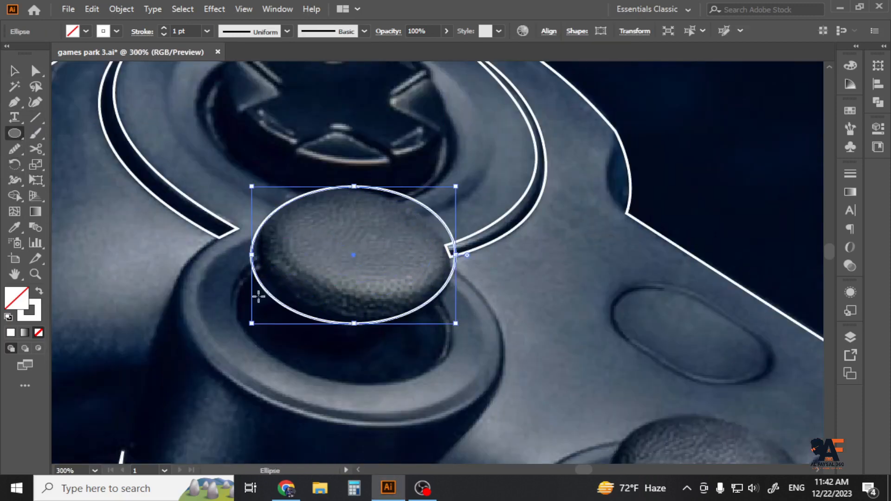
- Fit the ellipse to the thumbstick cap by adjusting its anchors, and deselect it
{"action": "key", "text": "a"}
{"action": "left_click", "coordinate": [251, 255]}
{"action": "left_click", "coordinate": [354, 324], "text": "shift"}
{"action": "mouse_move", "coordinate": [353, 324]}
{"action": "left_mouse_down"}
{"action": "mouse_move", "coordinate": [357, 308]}
{"action": "mouse_move", "coordinate": [358, 316]}
{"action": "left_mouse_up"}
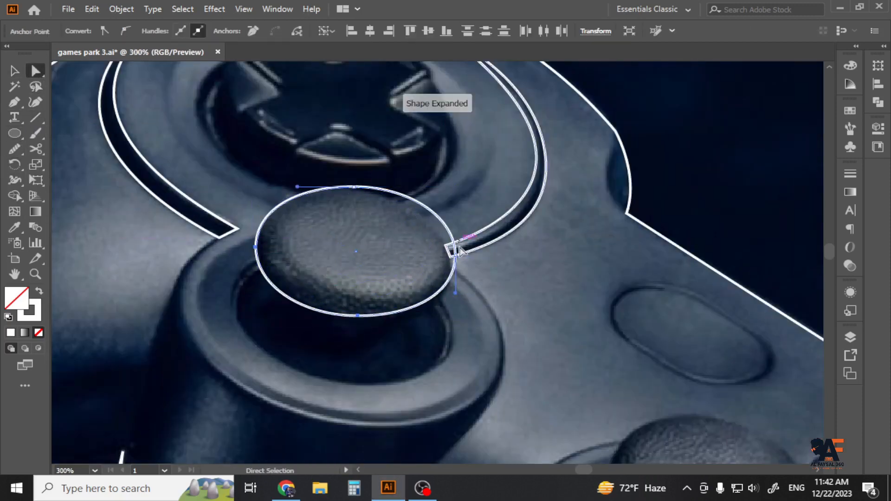
{"action": "left_click", "coordinate": [354, 187]}
{"action": "left_click", "coordinate": [455, 255], "text": "shift"}
{"action": "left_click_drag", "start_coordinate": [455, 256], "coordinate": [448, 261]}
{"action": "left_click", "coordinate": [14, 71]}
{"action": "left_click", "coordinate": [306, 148]}
- Create a slightly smaller copy of the cap ellipse inside it, filled white without a stroke
{"action": "scroll", "coordinate": [368, 215], "scroll_direction": "up", "scroll_amount": 1}
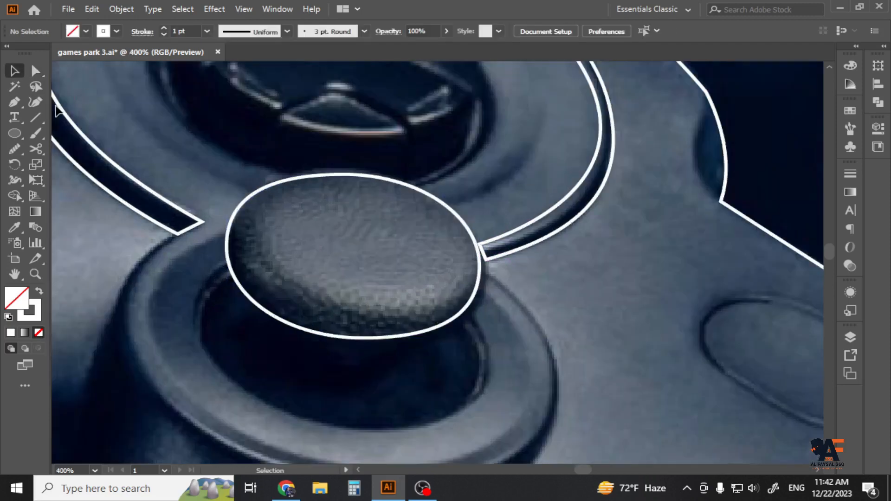
{"action": "left_click", "coordinate": [322, 179]}
{"action": "key", "text": "shift+x"}
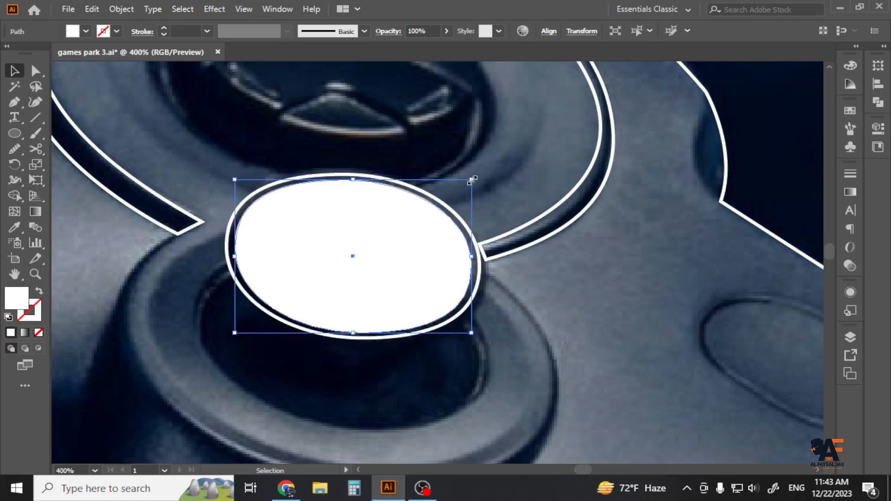
{"action": "left_click_drag", "start_coordinate": [472, 180], "coordinate": [489, 170]}
{"action": "key", "text": "ctrl+z"}
{"action": "mouse_move", "coordinate": [472, 256]}
{"action": "left_mouse_down"}
{"action": "mouse_move", "coordinate": [492, 253]}
{"action": "mouse_move", "coordinate": [487, 274]}
{"action": "mouse_move", "coordinate": [477, 260]}
{"action": "left_mouse_up"}
{"action": "key", "text": "ctrl+z"}
{"action": "key", "text": "ctrl+z"}
- Widen the white inner ellipse slightly and shift it up against the cap outline's upper edge
{"action": "left_click", "coordinate": [523, 319]}
{"action": "left_click", "coordinate": [376, 304]}
{"action": "left_click_drag", "start_coordinate": [235, 259], "coordinate": [231, 261]}
{"action": "left_click_drag", "start_coordinate": [318, 270], "coordinate": [320, 262]}
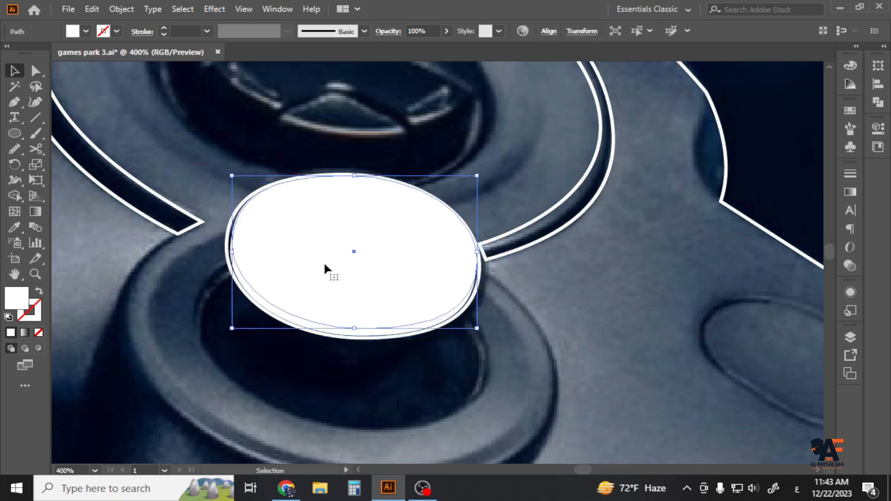
- Select both cap ellipses and remove their overlapping area with Shape Builder, leaving a white crescent along the cap's lower edge
{"action": "left_click", "coordinate": [267, 307], "text": "shift"}
{"action": "left_click", "coordinate": [14, 195]}
{"action": "left_click", "coordinate": [341, 186], "text": "alt"}
{"action": "left_click", "coordinate": [15, 70]}
{"action": "left_click", "coordinate": [352, 274]}
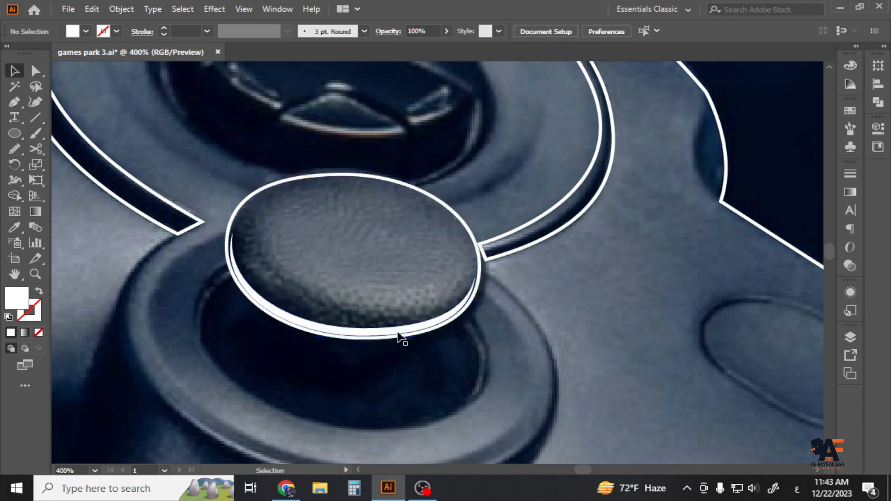
- Nudge the white crescent upward to open a gap above the cap outline's lower edge, and deselect it
{"action": "left_click", "coordinate": [398, 333]}
{"action": "key", "text": "Up"}
{"action": "left_click", "coordinate": [545, 327]}
{"action": "scroll", "coordinate": [419, 297], "scroll_direction": "down", "scroll_amount": 4}
{"action": "scroll", "coordinate": [419, 297], "scroll_direction": "up", "scroll_amount": 1}
{"action": "left_click", "coordinate": [377, 249]}
{"action": "key", "text": "Up"}
{"action": "left_click", "coordinate": [421, 308]}
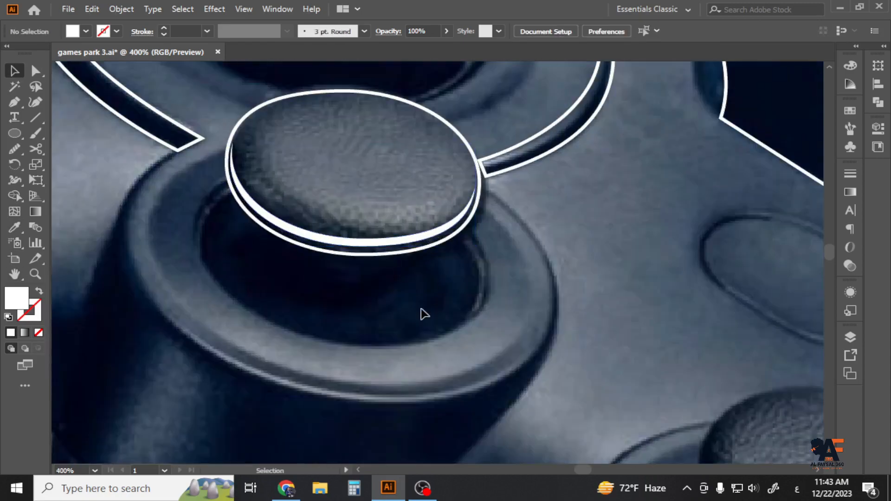
- Draw an ellipse over the thumbstick's base ring and move its four anchors onto the ring's outer edge
{"action": "scroll", "coordinate": [421, 314], "scroll_direction": "down", "scroll_amount": 2}
{"action": "left_click_drag", "start_coordinate": [168, 182], "coordinate": [373, 306]}
{"action": "key", "text": "a"}
{"action": "left_click_drag", "start_coordinate": [168, 243], "coordinate": [169, 231]}
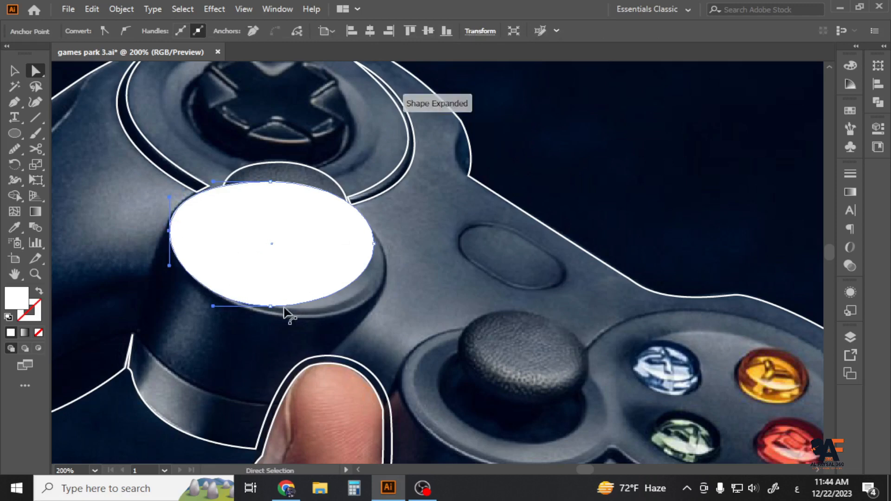
{"action": "left_click_drag", "start_coordinate": [270, 306], "coordinate": [288, 311]}
{"action": "left_click_drag", "start_coordinate": [373, 243], "coordinate": [385, 263]}
{"action": "mouse_move", "coordinate": [270, 181]}
{"action": "left_mouse_down"}
{"action": "mouse_move", "coordinate": [278, 198]}
{"action": "mouse_move", "coordinate": [280, 189]}
{"action": "left_mouse_up"}
- Refine the base ring ellipse's curvature with its direction handles and its bottom and left anchors, and deselect it
{"action": "left_click_drag", "start_coordinate": [338, 189], "coordinate": [348, 197]}
{"action": "left_click_drag", "start_coordinate": [292, 312], "coordinate": [292, 316]}
{"action": "left_click_drag", "start_coordinate": [179, 229], "coordinate": [170, 233]}
{"action": "left_click_drag", "start_coordinate": [170, 267], "coordinate": [170, 271]}
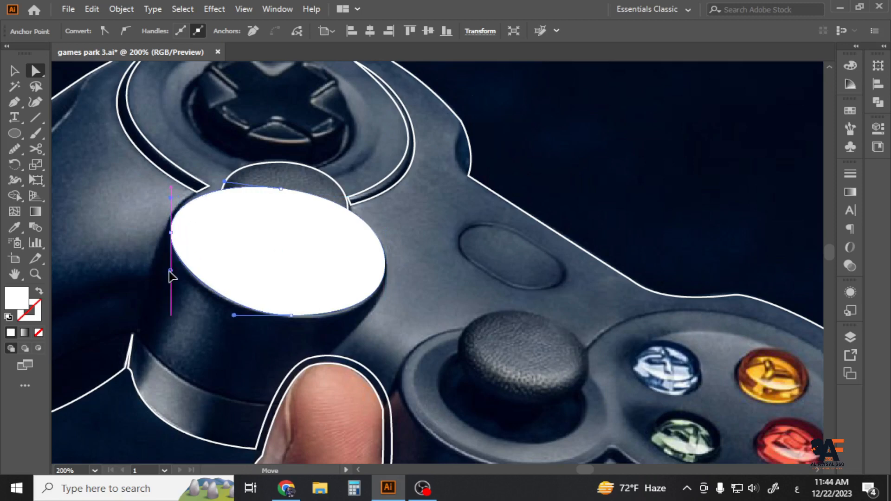
{"action": "left_click", "coordinate": [382, 330]}
- Change the base ring ellipse to an unfilled white outline and shift it slightly to align with the ring
{"action": "left_click", "coordinate": [321, 294]}
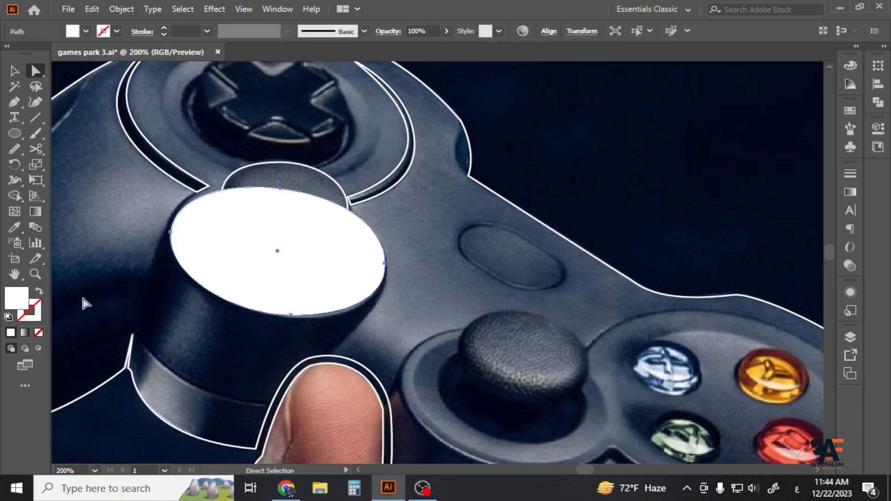
{"action": "left_click", "coordinate": [39, 291]}
{"action": "left_click", "coordinate": [194, 310]}
{"action": "left_click", "coordinate": [15, 71]}
{"action": "left_click_drag", "start_coordinate": [223, 298], "coordinate": [224, 300]}
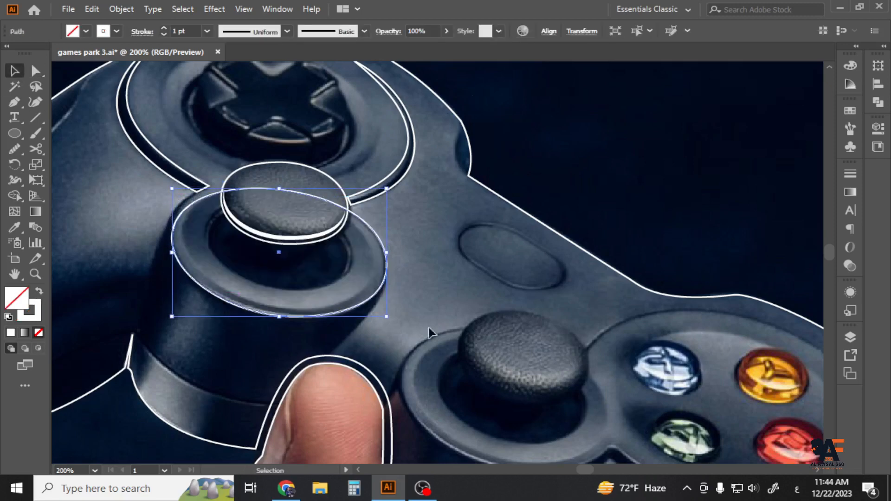
{"action": "left_click", "coordinate": [428, 328]}
- Reshape the ring ellipse's upper curve by adjusting the direction handles of its top anchor, and deselect it
{"action": "left_click_drag", "start_coordinate": [404, 294], "coordinate": [461, 318]}
{"action": "left_click", "coordinate": [35, 71]}
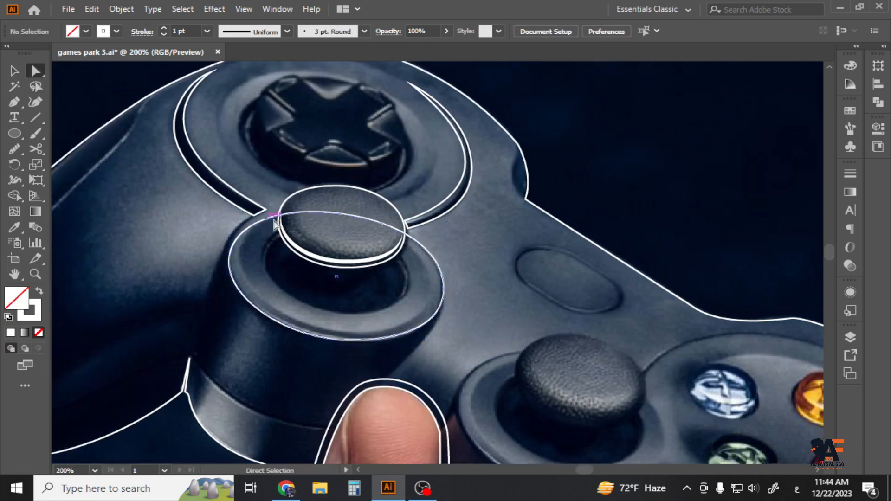
{"action": "left_click", "coordinate": [271, 215]}
{"action": "scroll", "coordinate": [270, 215], "scroll_direction": "up", "scroll_amount": 2}
{"action": "left_click_drag", "start_coordinate": [297, 199], "coordinate": [247, 176]}
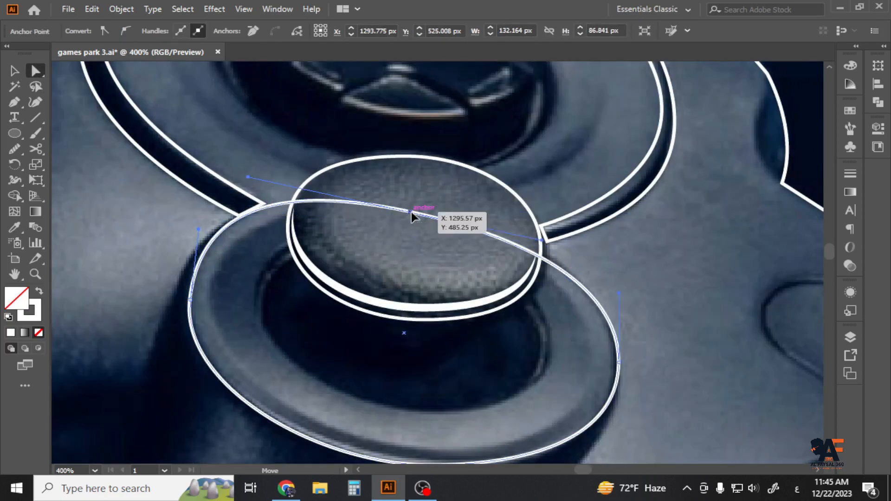
{"action": "left_click_drag", "start_coordinate": [541, 240], "coordinate": [550, 238]}
{"action": "left_click_drag", "start_coordinate": [410, 212], "coordinate": [410, 212]}
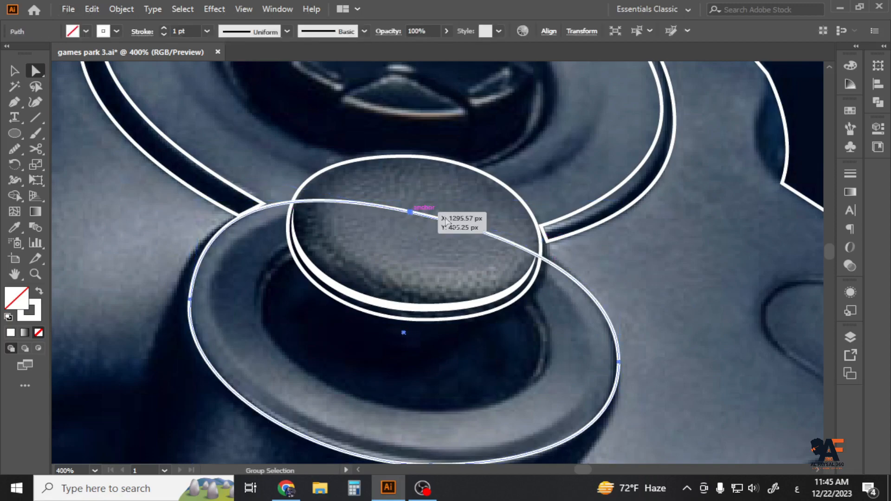
{"action": "left_click", "coordinate": [670, 304]}
{"action": "left_click_drag", "start_coordinate": [718, 358], "coordinate": [689, 288]}
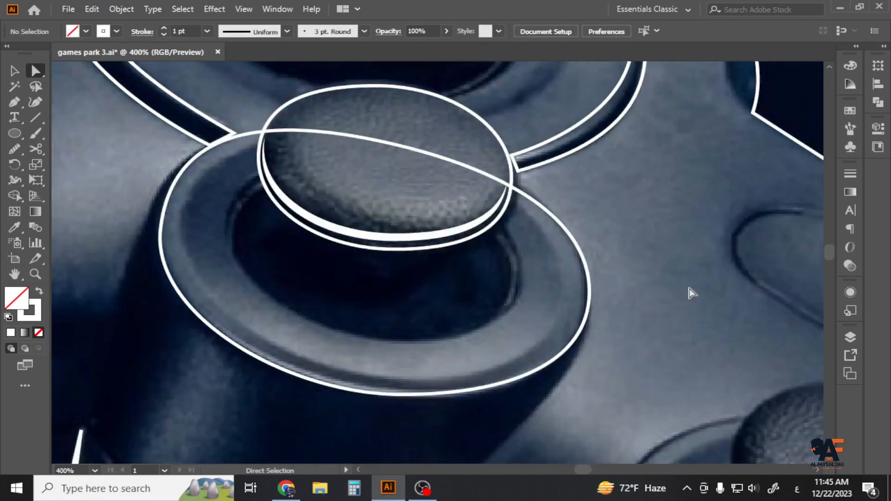
- Duplicate the base ring ellipse with a small offset up and to the right
{"action": "left_click", "coordinate": [13, 73]}
{"action": "left_click", "coordinate": [471, 397]}
{"action": "left_click_drag", "start_coordinate": [472, 400], "coordinate": [488, 389]}
- Fit the duplicate ellipse inside the original along the ring's inner bevel by moving its four anchors, and deselect it
{"action": "key", "text": "a"}
{"action": "left_click", "coordinate": [180, 215]}
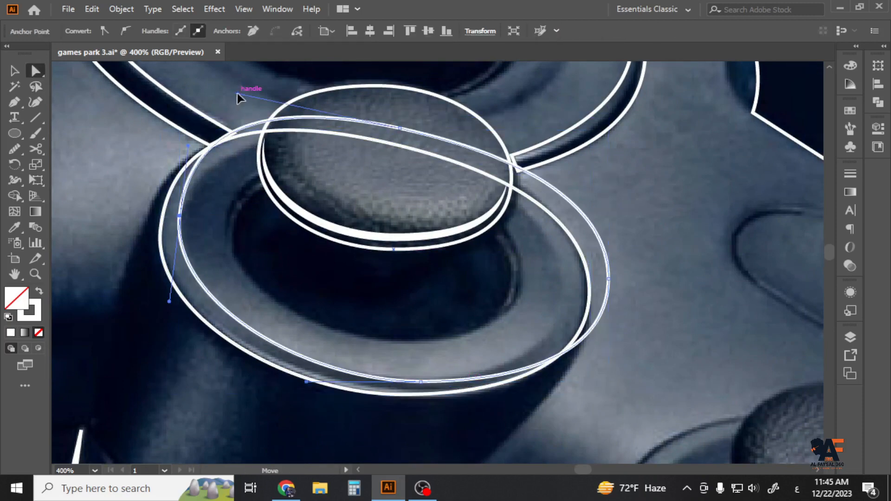
{"action": "left_click_drag", "start_coordinate": [608, 278], "coordinate": [560, 275]}
{"action": "left_click_drag", "start_coordinate": [403, 135], "coordinate": [394, 152]}
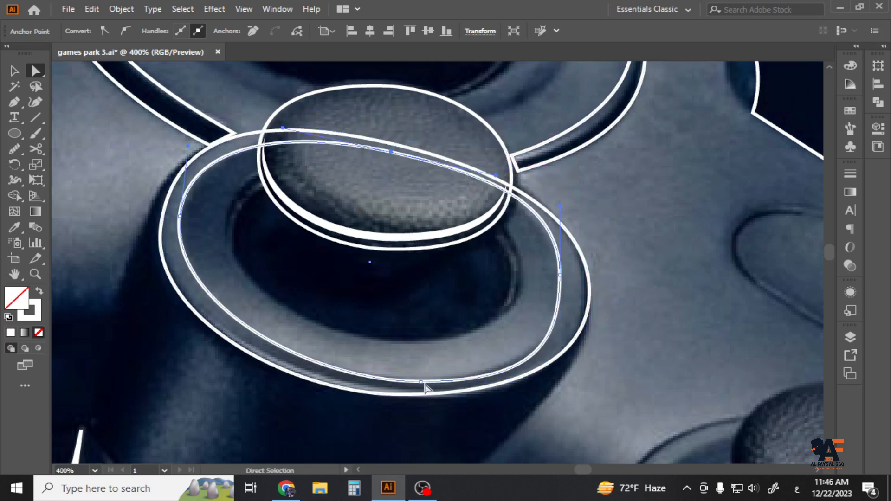
{"action": "left_click_drag", "start_coordinate": [181, 217], "coordinate": [187, 222]}
{"action": "left_click_drag", "start_coordinate": [420, 382], "coordinate": [404, 374]}
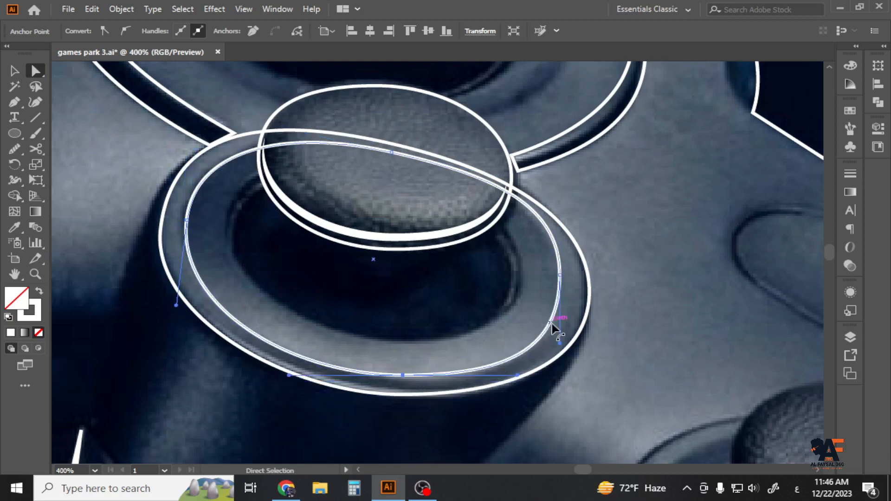
{"action": "left_click", "coordinate": [642, 269]}
- Refine the curve along the right side of the inner ring ellipse, and deselect it
{"action": "left_click_drag", "start_coordinate": [565, 202], "coordinate": [559, 229]}
{"action": "left_click", "coordinate": [509, 216]}
{"action": "left_click", "coordinate": [608, 237]}
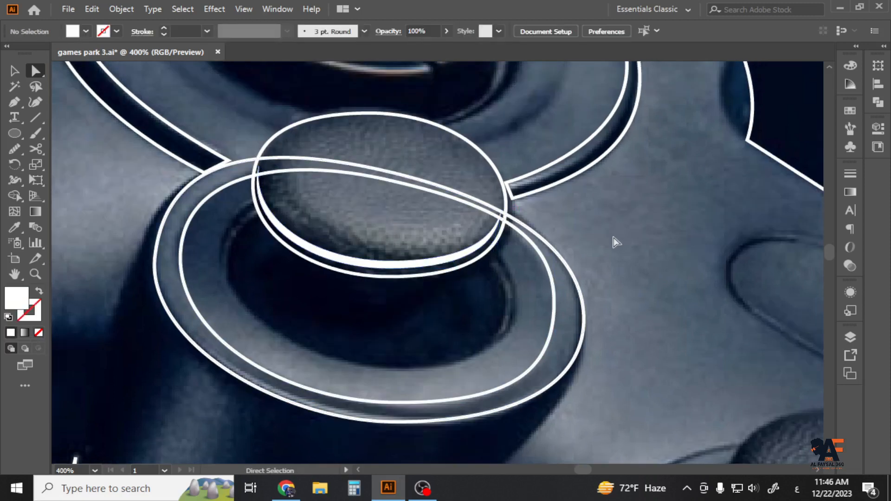
- Duplicate the inner ring ellipse with a small offset up and to the right, and save the document
{"action": "left_click", "coordinate": [459, 195]}
{"action": "key", "text": "v"}
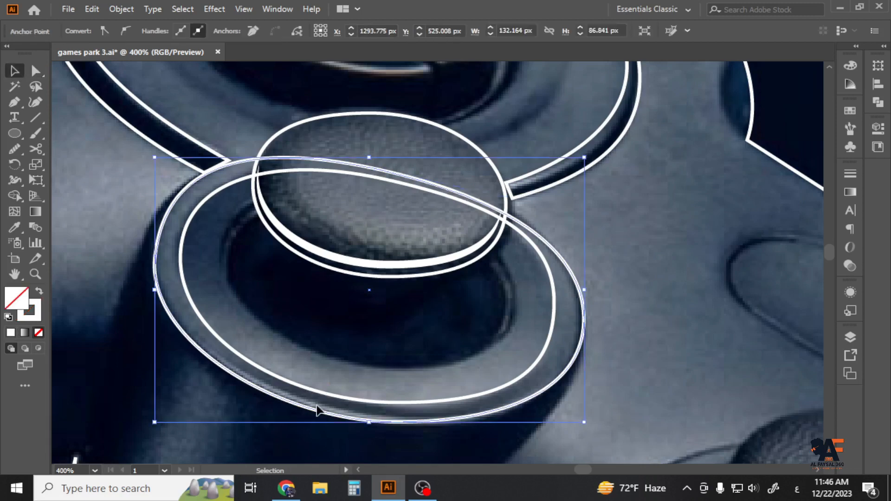
{"action": "left_click_drag", "start_coordinate": [322, 394], "coordinate": [355, 374]}
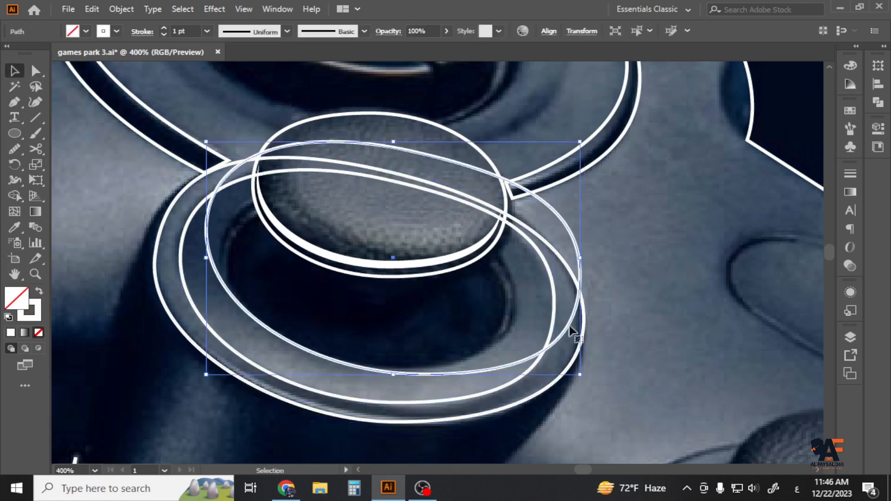
{"action": "key", "text": "a"}
{"action": "key", "text": "ctrl+s"}
- Fit the duplicate ellipse's right, lower and upper curves to the edge of the dark hole by moving its anchors and direction handles
{"action": "left_click_drag", "start_coordinate": [560, 278], "coordinate": [515, 273]}
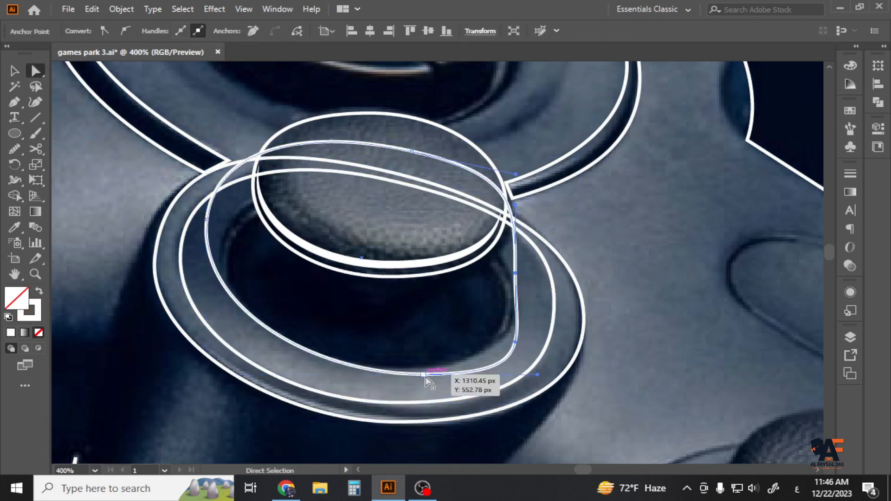
{"action": "left_click_drag", "start_coordinate": [424, 375], "coordinate": [395, 368]}
{"action": "left_click_drag", "start_coordinate": [412, 151], "coordinate": [379, 213]}
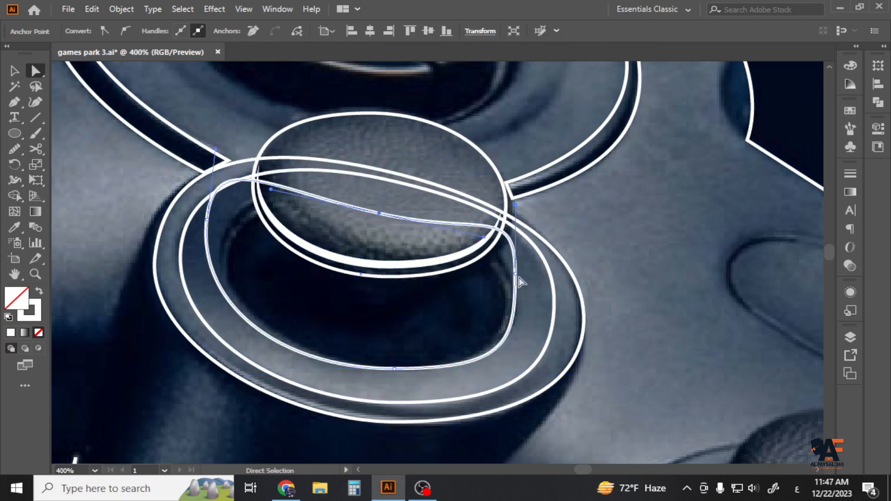
{"action": "left_click_drag", "start_coordinate": [515, 205], "coordinate": [498, 218]}
{"action": "left_click_drag", "start_coordinate": [515, 274], "coordinate": [506, 274]}
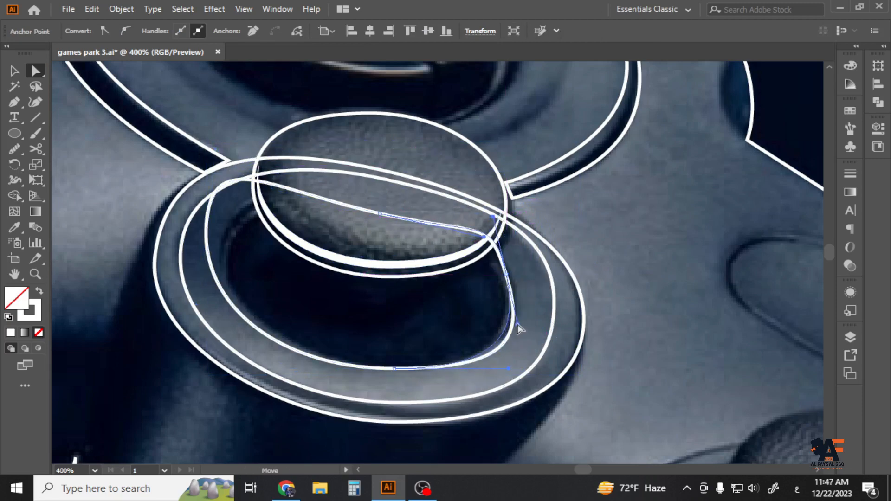
{"action": "left_click_drag", "start_coordinate": [517, 324], "coordinate": [517, 324]}
{"action": "left_click_drag", "start_coordinate": [517, 325], "coordinate": [525, 325]}
- Fit the duplicate ellipse's left side to the dark hole by adjusting its left anchor and neighbouring handles, and deselect it
{"action": "left_click_drag", "start_coordinate": [207, 219], "coordinate": [225, 236]}
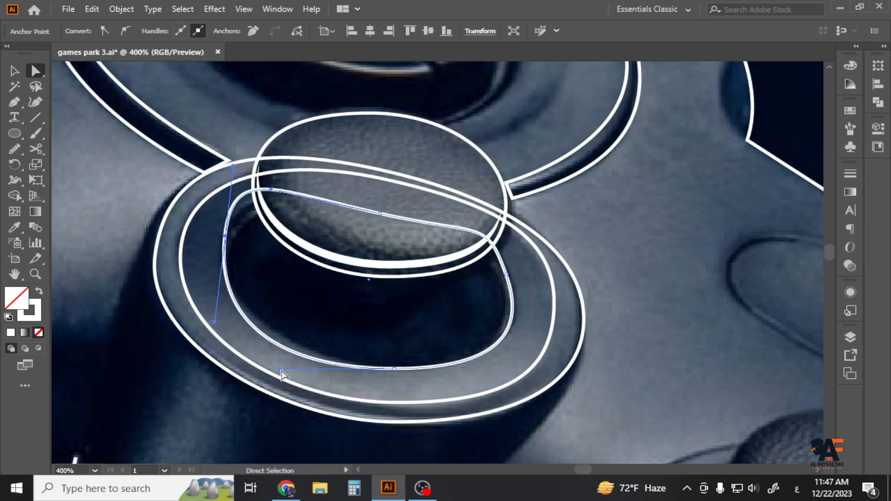
{"action": "left_click_drag", "start_coordinate": [280, 370], "coordinate": [292, 361]}
{"action": "left_click_drag", "start_coordinate": [234, 167], "coordinate": [238, 199]}
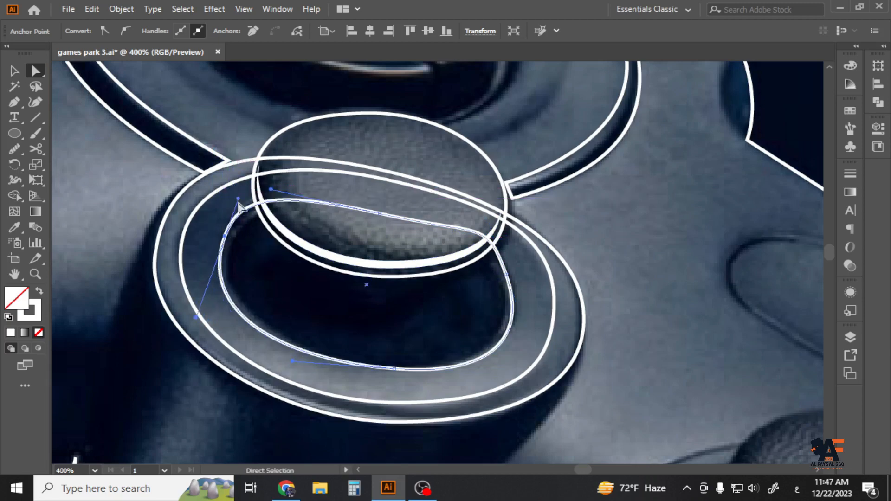
{"action": "left_click_drag", "start_coordinate": [224, 237], "coordinate": [234, 239]}
{"action": "left_click_drag", "start_coordinate": [270, 189], "coordinate": [290, 195]}
{"action": "left_click_drag", "start_coordinate": [234, 244], "coordinate": [233, 242]}
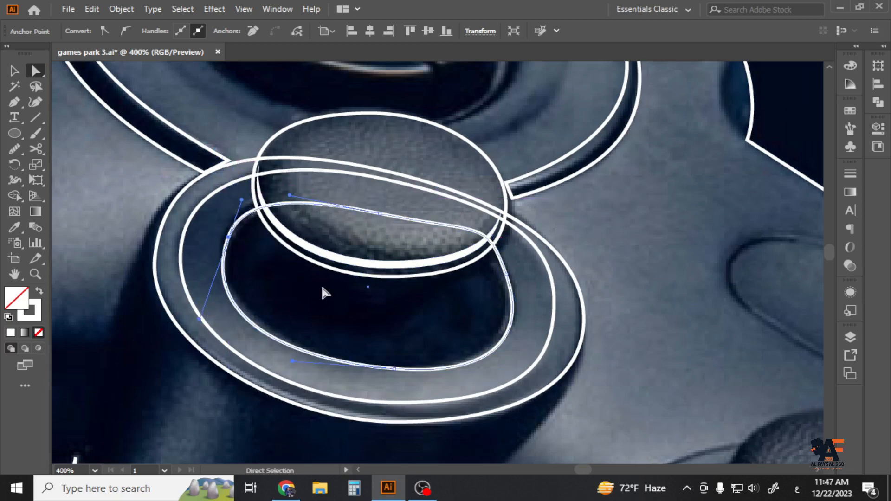
{"action": "left_click", "coordinate": [577, 213]}
- Change the two inner ring ellipses and the thumbstick cap's outer outline to white fills with no stroke
{"action": "left_click", "coordinate": [230, 348]}
{"action": "left_click", "coordinate": [264, 331], "text": "shift"}
{"action": "left_click", "coordinate": [39, 291]}
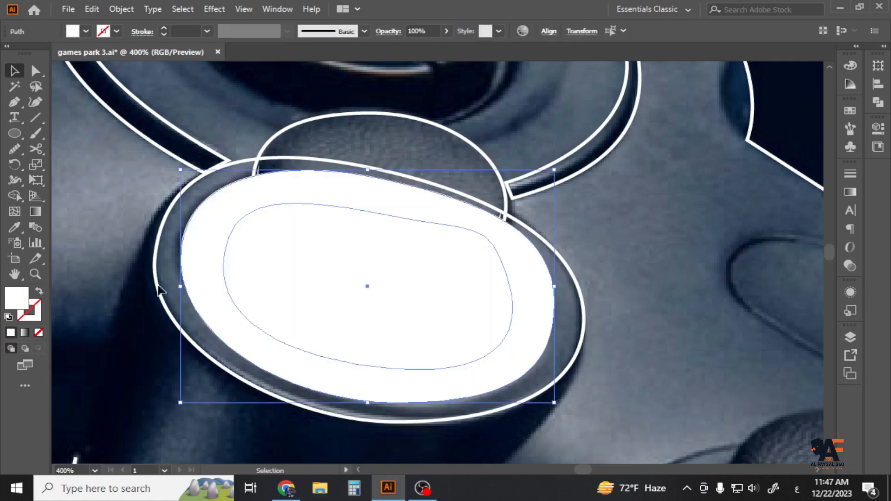
{"action": "left_click", "coordinate": [123, 287]}
{"action": "left_click", "coordinate": [275, 136]}
{"action": "left_click", "coordinate": [39, 291]}
- Divide the two filled inner ring ellipses along the thumbstick cap's edge with the Shape Builder tool
{"action": "left_click", "coordinate": [125, 285]}
{"action": "left_click", "coordinate": [203, 275]}
{"action": "left_click", "coordinate": [242, 258], "text": "shift"}
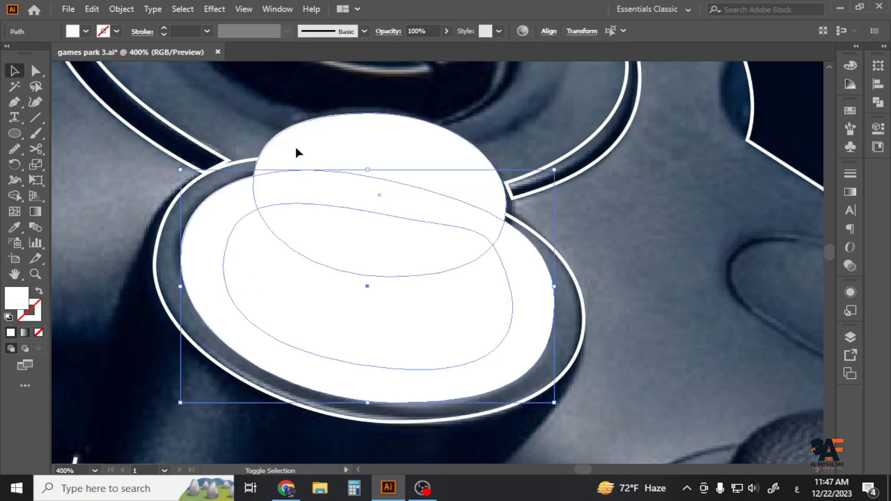
{"action": "left_click", "coordinate": [295, 146], "text": "shift"}
{"action": "left_click", "coordinate": [15, 196]}
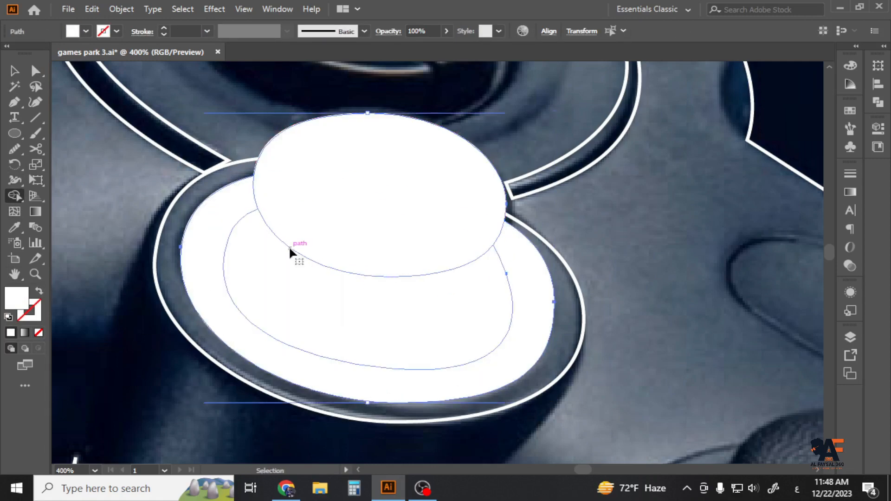
{"action": "left_click", "coordinate": [200, 268]}
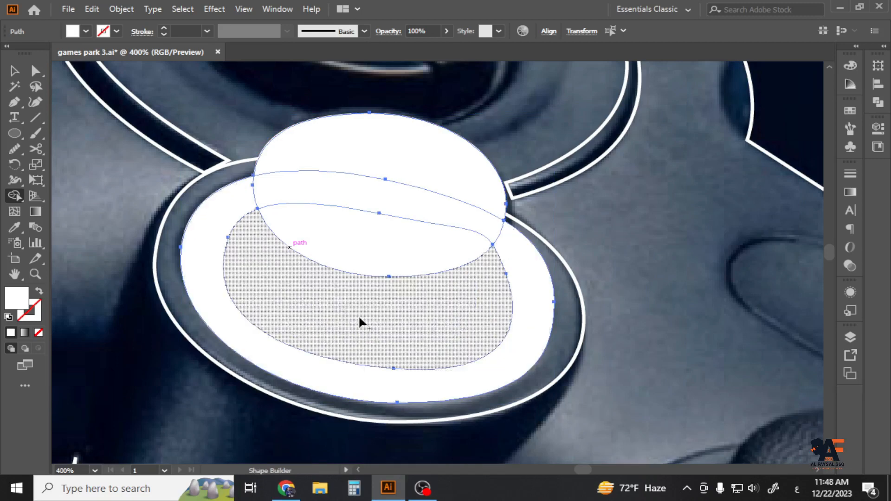
- Return the cap and ring shapes to unfilled white outlines, and delete the leftover white overlap piece inside the cap
{"action": "left_click", "coordinate": [15, 71]}
{"action": "left_click", "coordinate": [390, 155]}
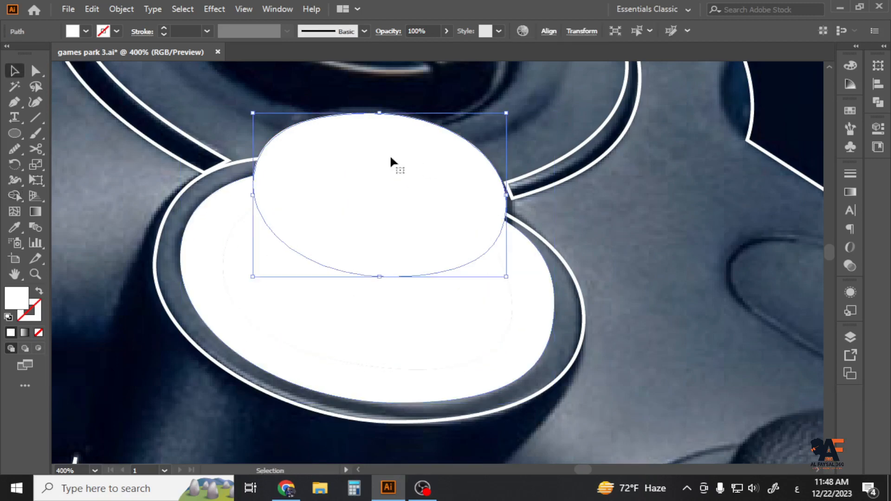
{"action": "left_click", "coordinate": [39, 291]}
{"action": "left_click", "coordinate": [125, 284]}
{"action": "left_click", "coordinate": [204, 241]}
{"action": "left_click", "coordinate": [39, 291]}
{"action": "left_click", "coordinate": [125, 284]}
{"action": "left_click", "coordinate": [93, 259]}
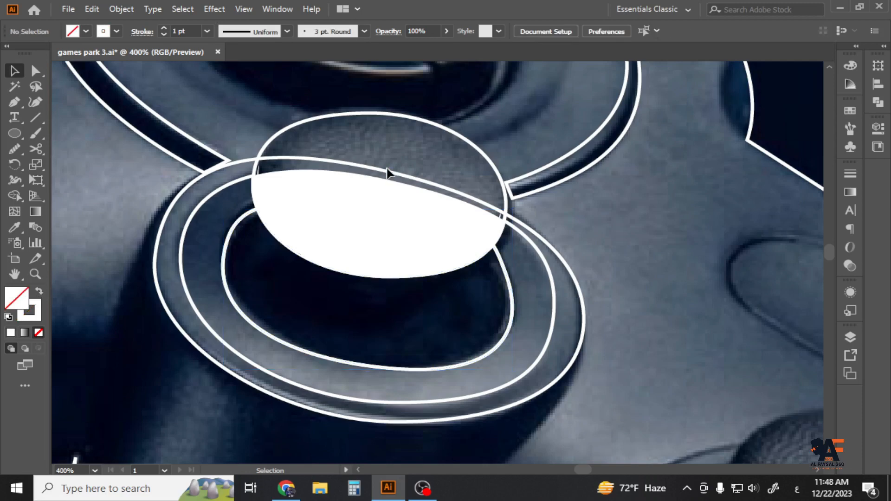
{"action": "left_click", "coordinate": [394, 200]}
{"action": "key", "text": "Delete"}
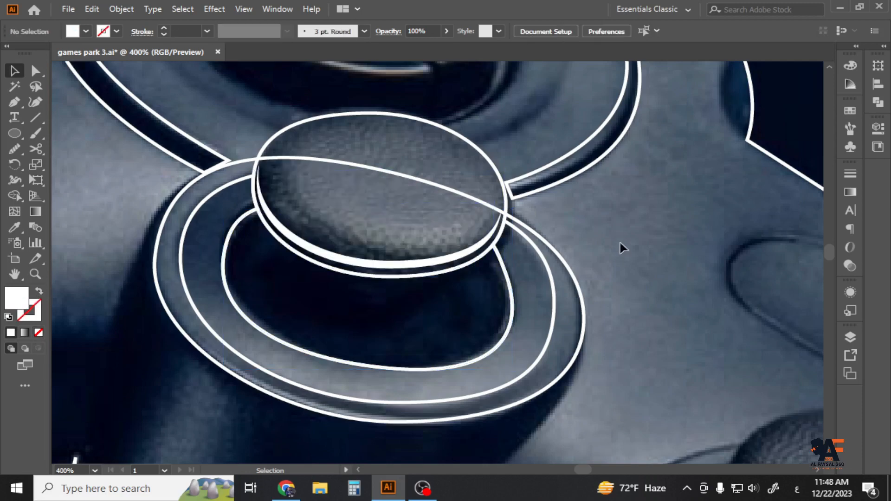
- Give the hole shape below the thumbstick cap and the outer ring ellipse white fills with no stroke
{"action": "left_click_drag", "start_coordinate": [620, 243], "coordinate": [610, 261]}
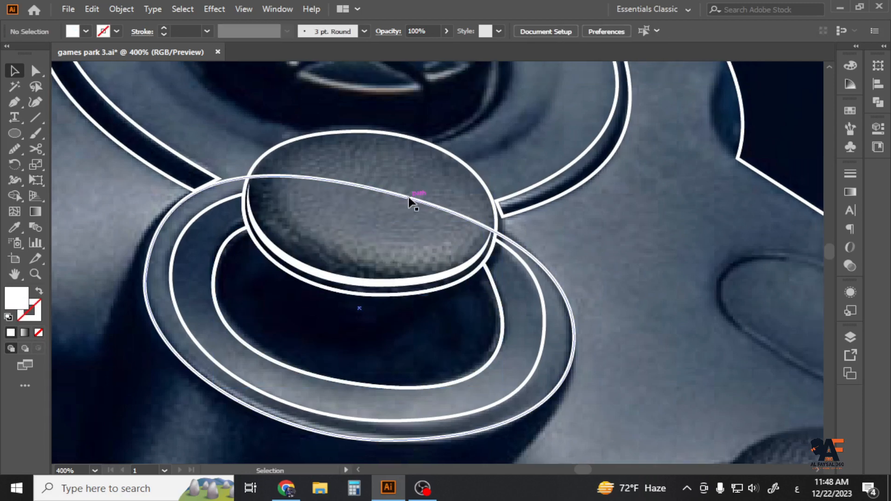
{"action": "left_click", "coordinate": [225, 323]}
{"action": "left_click", "coordinate": [40, 292]}
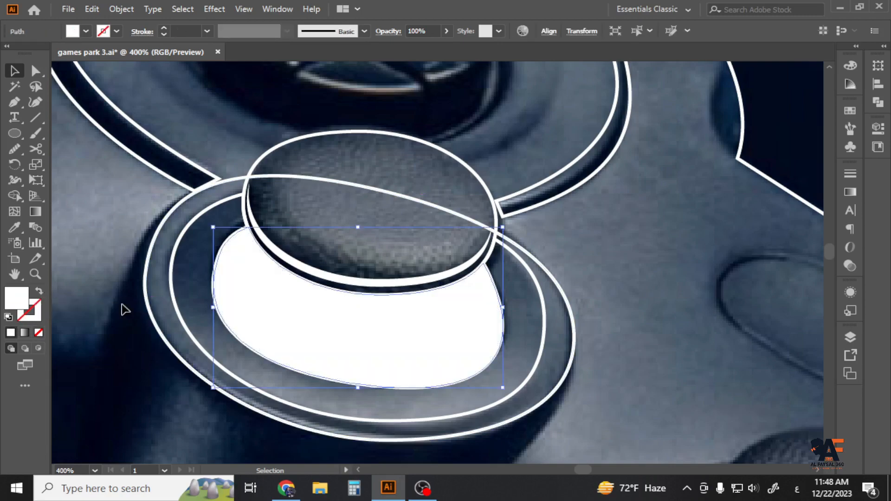
{"action": "left_click", "coordinate": [125, 310]}
{"action": "left_click", "coordinate": [258, 189]}
{"action": "left_click", "coordinate": [40, 292]}
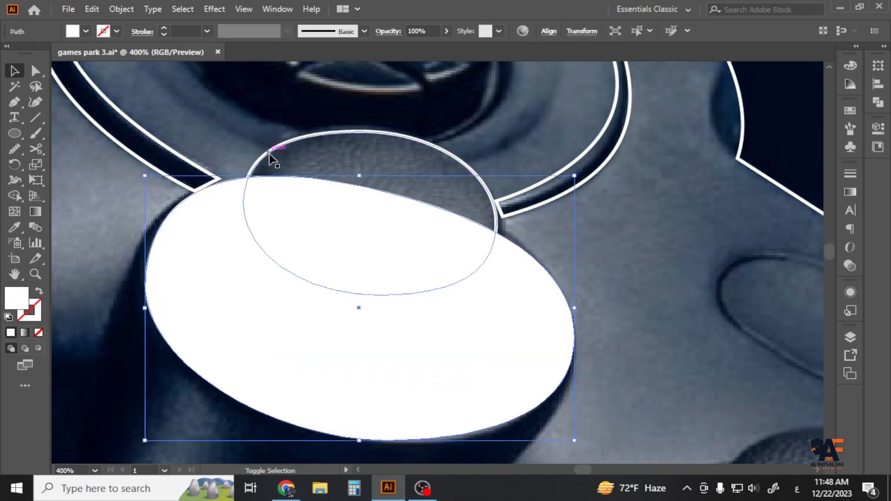
- Try to erase the overlap between the cap outline and the outer ring ellipse with the Shape Builder tool, and undo it
{"action": "left_click", "coordinate": [269, 153], "text": "shift"}
{"action": "left_click", "coordinate": [15, 196]}
{"action": "left_click", "coordinate": [325, 227], "text": "alt"}
{"action": "key", "text": "ctrl+z"}
- Fill the thumbstick cap outline white and trim the outer ring ellipse behind it with the Shape Builder tool
{"action": "left_click", "coordinate": [14, 71]}
{"action": "left_click", "coordinate": [184, 194]}
{"action": "left_click", "coordinate": [253, 168]}
{"action": "left_click", "coordinate": [40, 292]}
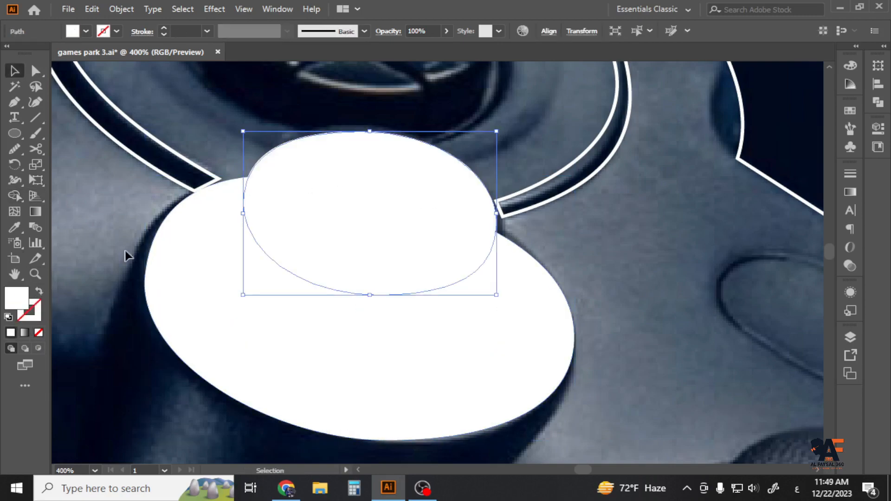
{"action": "left_click", "coordinate": [157, 260], "text": "shift"}
{"action": "left_click", "coordinate": [14, 196]}
{"action": "left_click", "coordinate": [280, 238]}
- Return the trimmed outer ring and the thumbstick cap shape to unfilled white outlines, and deselect them
{"action": "left_click", "coordinate": [14, 71]}
{"action": "left_click", "coordinate": [219, 281]}
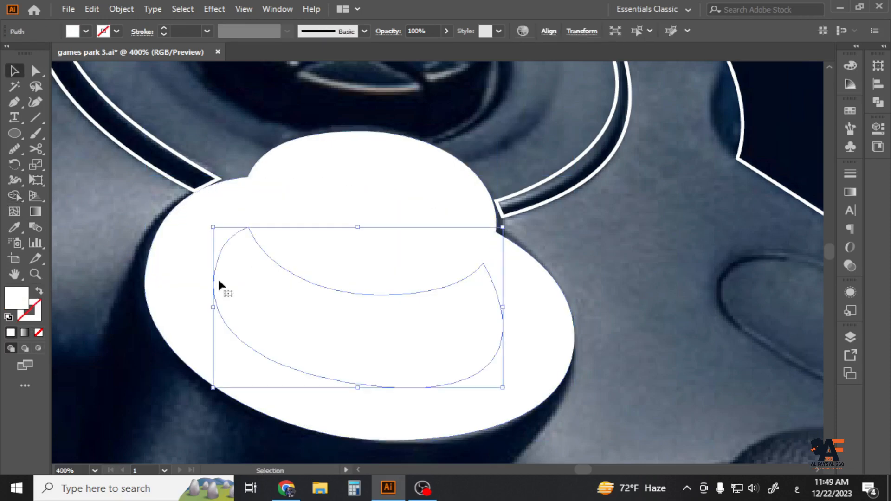
{"action": "left_click", "coordinate": [184, 281]}
{"action": "left_click", "coordinate": [40, 293]}
{"action": "left_click", "coordinate": [77, 218]}
{"action": "left_click", "coordinate": [352, 183]}
{"action": "left_click", "coordinate": [39, 292]}
{"action": "left_click", "coordinate": [54, 310]}
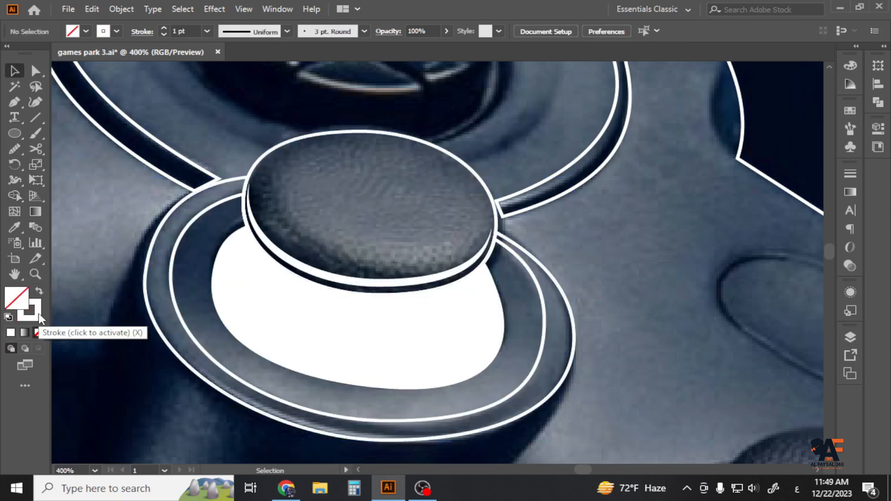
- Draw an open curved path with the Pen tool from the controller's upper edge down the groove of the left grip, and deselect it
{"action": "scroll", "coordinate": [538, 313], "scroll_direction": "down", "scroll_amount": 4}
{"action": "left_click_drag", "start_coordinate": [521, 314], "coordinate": [451, 287]}
{"action": "scroll", "coordinate": [265, 290], "scroll_direction": "up", "scroll_amount": 2}
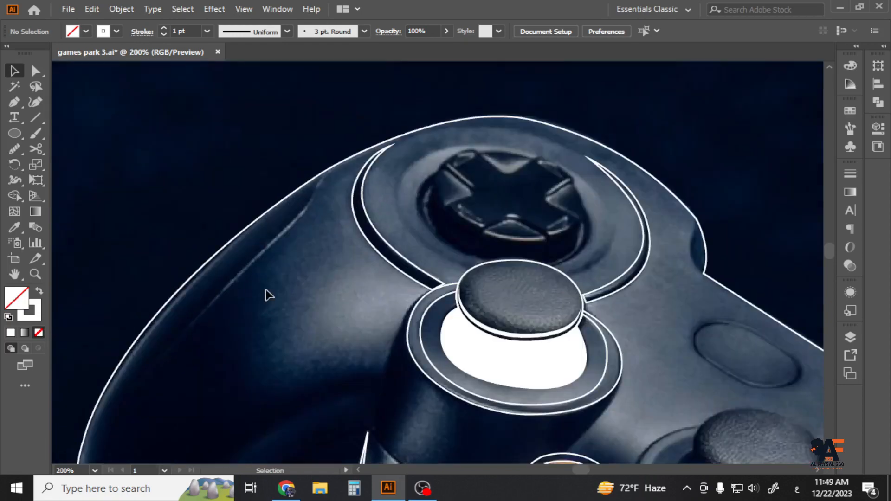
{"action": "left_click_drag", "start_coordinate": [270, 295], "coordinate": [301, 246]}
{"action": "scroll", "coordinate": [370, 112], "scroll_direction": "up", "scroll_amount": 2}
{"action": "left_click", "coordinate": [371, 101]}
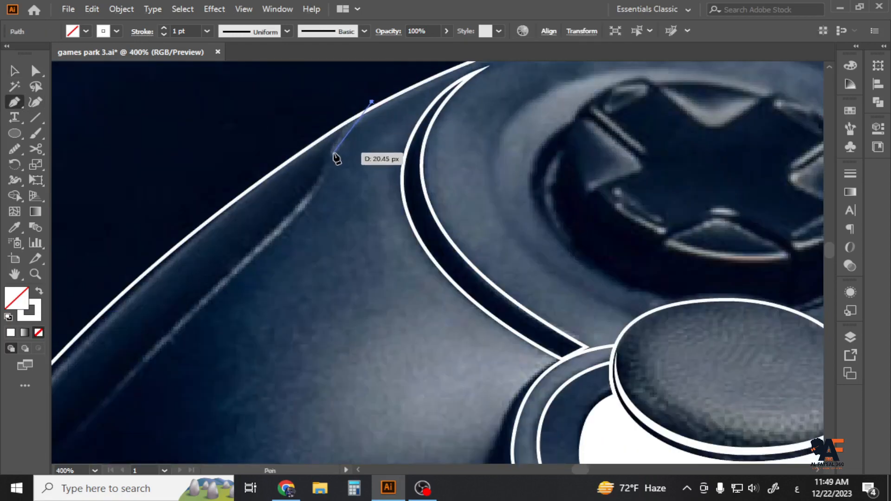
{"action": "left_click_drag", "start_coordinate": [333, 150], "coordinate": [327, 175]}
{"action": "scroll", "coordinate": [297, 250], "scroll_direction": "down", "scroll_amount": 2}
{"action": "left_click_drag", "start_coordinate": [268, 320], "coordinate": [402, 247]}
{"action": "left_click_drag", "start_coordinate": [343, 244], "coordinate": [318, 271]}
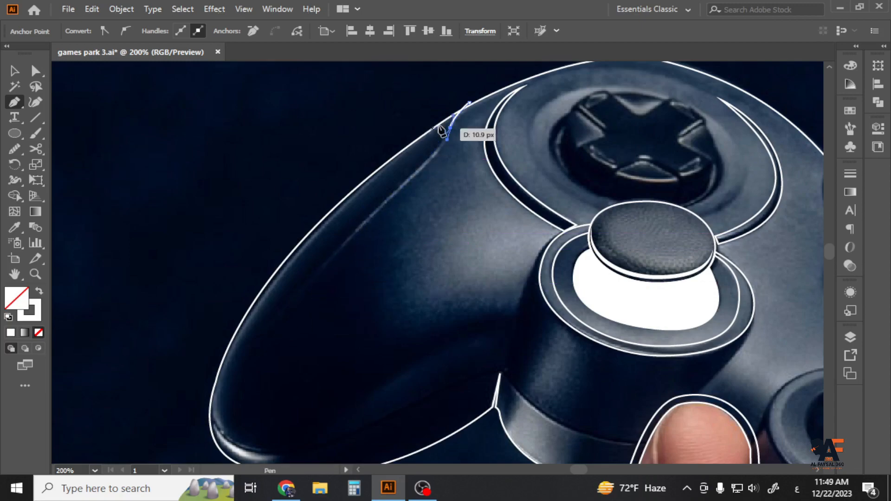
{"action": "scroll", "coordinate": [444, 131], "scroll_direction": "up", "scroll_amount": 2}
{"action": "scroll", "coordinate": [324, 268], "scroll_direction": "down", "scroll_amount": 1}
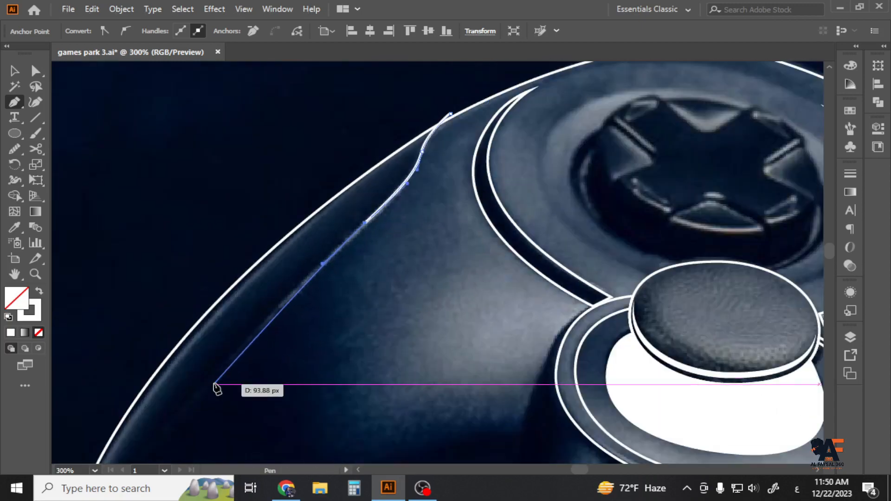
{"action": "left_click_drag", "start_coordinate": [214, 383], "coordinate": [199, 412]}
{"action": "key", "text": "v"}
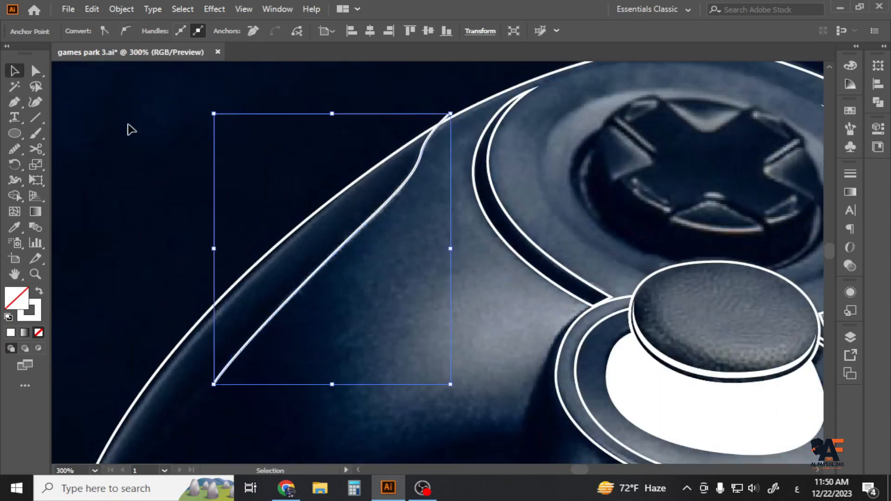
{"action": "left_click", "coordinate": [128, 125]}
- Apply the variable width profile tapered at both ends to the left grip's groove path
{"action": "left_click", "coordinate": [307, 280]}
{"action": "left_click", "coordinate": [287, 32]}
{"action": "left_click", "coordinate": [242, 72]}
{"action": "left_click", "coordinate": [180, 222]}
- Move the upper end anchor of the groove path back to the controller's outline, and deselect the path
{"action": "scroll", "coordinate": [457, 134], "scroll_direction": "up", "scroll_amount": 3}
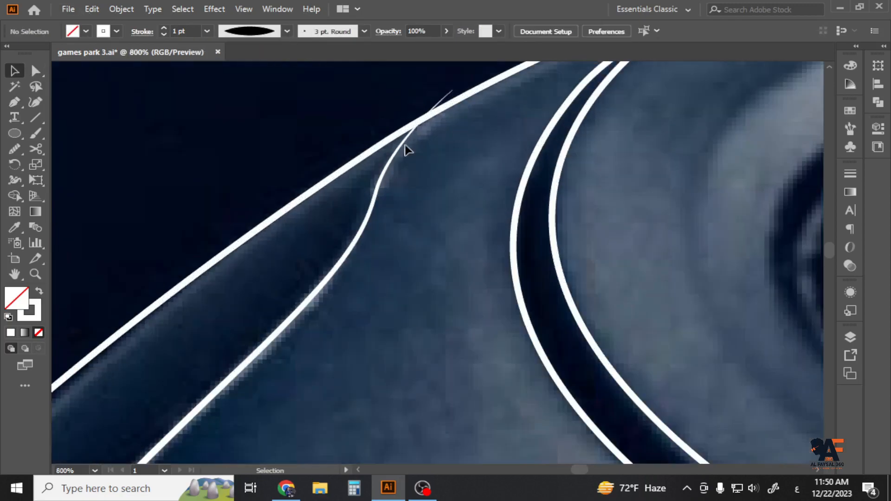
{"action": "key", "text": "a"}
{"action": "left_click", "coordinate": [452, 89]}
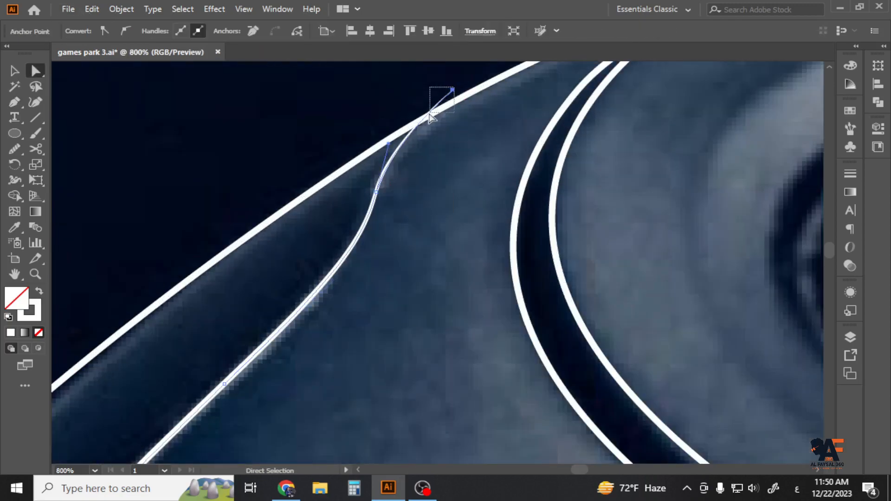
{"action": "left_click_drag", "start_coordinate": [454, 86], "coordinate": [411, 133]}
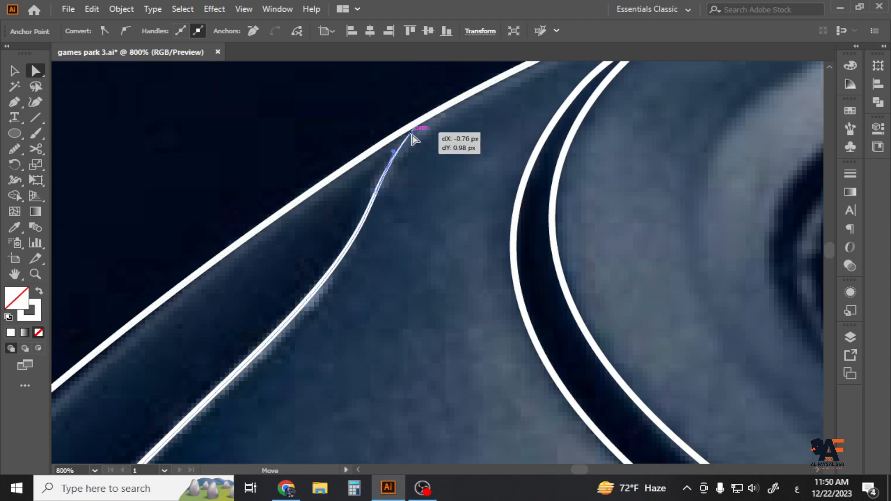
{"action": "left_click", "coordinate": [414, 203]}
- Draw a curved Pen path along the seam at the base of the left thumbstick housing, ending near the thumb outline
{"action": "scroll", "coordinate": [414, 203], "scroll_direction": "down", "scroll_amount": 5}
{"action": "left_click_drag", "start_coordinate": [661, 295], "coordinate": [314, 161]}
{"action": "left_click", "coordinate": [140, 236]}
{"action": "left_click", "coordinate": [124, 288]}
{"action": "left_click_drag", "start_coordinate": [124, 288], "coordinate": [240, 320]}
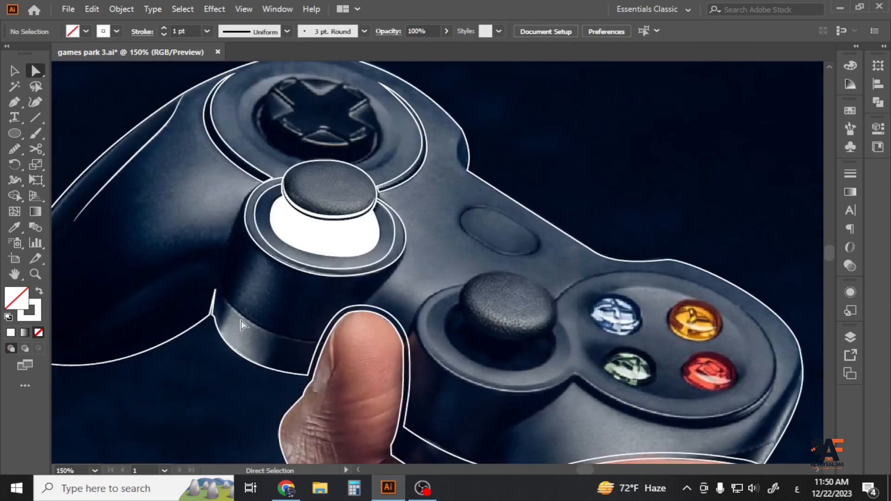
{"action": "scroll", "coordinate": [242, 324], "scroll_direction": "up", "scroll_amount": 1}
{"action": "left_click", "coordinate": [214, 289]}
{"action": "left_click_drag", "start_coordinate": [334, 349], "coordinate": [426, 358]}
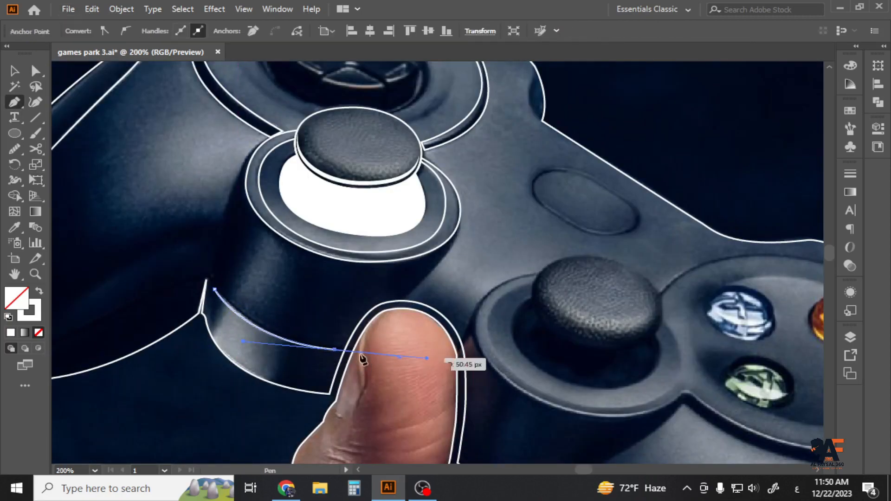
{"action": "key", "text": "v"}
{"action": "scroll", "coordinate": [175, 207], "scroll_direction": "down", "scroll_amount": 1}
{"action": "left_click_drag", "start_coordinate": [175, 207], "coordinate": [226, 281]}
{"action": "key", "text": "i"}
{"action": "left_click", "coordinate": [15, 71]}
{"action": "left_click", "coordinate": [315, 372]}
- Apply the width profile tapered at both ends to the thumbstick housing's seam path, set its stroke to 3 pt, and deselect it
{"action": "scroll", "coordinate": [315, 372], "scroll_direction": "up", "scroll_amount": 2}
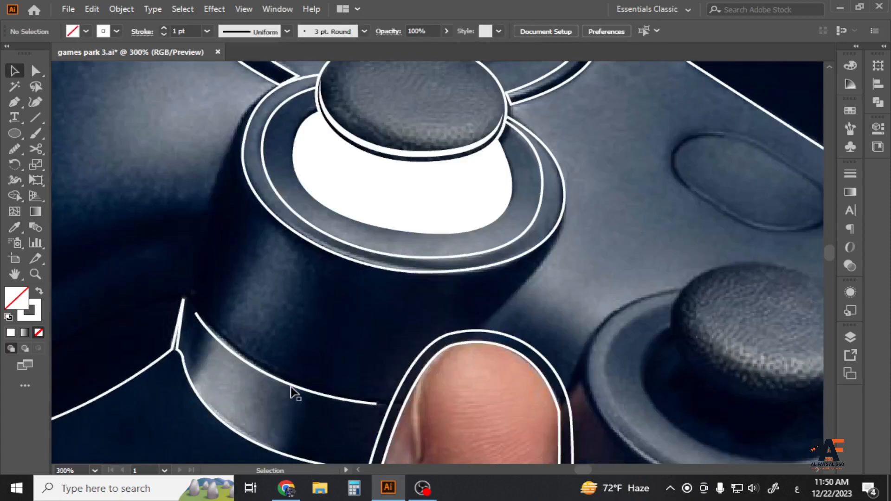
{"action": "left_click", "coordinate": [291, 386]}
{"action": "left_click", "coordinate": [287, 31]}
{"action": "left_click", "coordinate": [247, 72]}
{"action": "key", "text": "Up"}
{"action": "key", "text": "Up"}
{"action": "left_click", "coordinate": [259, 276]}
{"action": "left_click", "coordinate": [293, 388]}
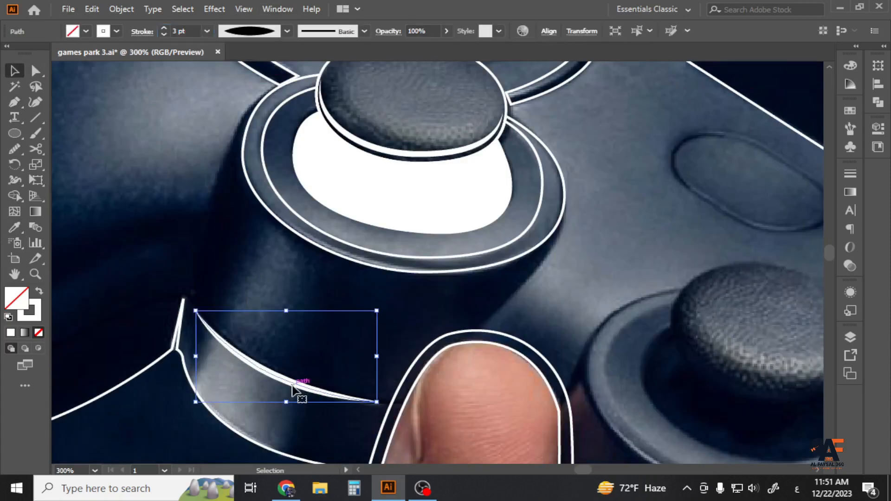
{"action": "left_click", "coordinate": [251, 262]}
{"action": "scroll", "coordinate": [251, 262], "scroll_direction": "down", "scroll_amount": 1}
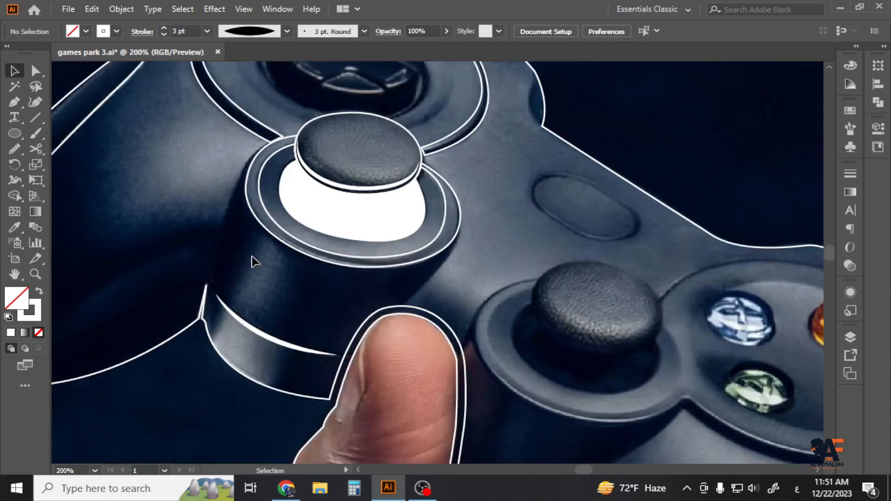
- Draw a curved path down the left edge of the left thumbstick housing and copy the 3 pt stroke style from the seam path
{"action": "left_click", "coordinate": [259, 152]}
{"action": "scroll", "coordinate": [228, 194], "scroll_direction": "up", "scroll_amount": 1}
{"action": "left_click_drag", "start_coordinate": [218, 248], "coordinate": [212, 283]}
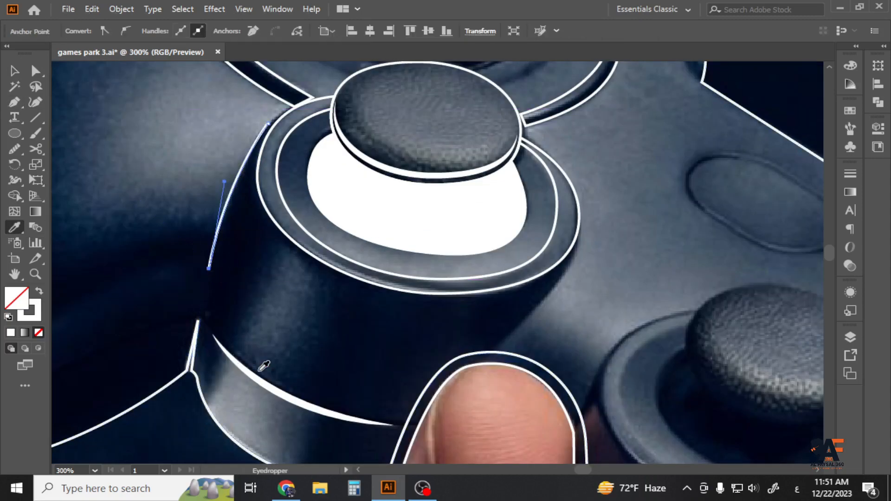
{"action": "left_click", "coordinate": [261, 374]}
{"action": "left_click", "coordinate": [15, 71]}
{"action": "left_click", "coordinate": [102, 106]}
{"action": "left_click_drag", "start_coordinate": [114, 110], "coordinate": [73, 98]}
- Draw a curved path along the right edge of the left thumbstick housing, from its outer rim down towards the thumb outline
{"action": "left_click", "coordinate": [538, 228]}
{"action": "scroll", "coordinate": [521, 299], "scroll_direction": "up", "scroll_amount": 2}
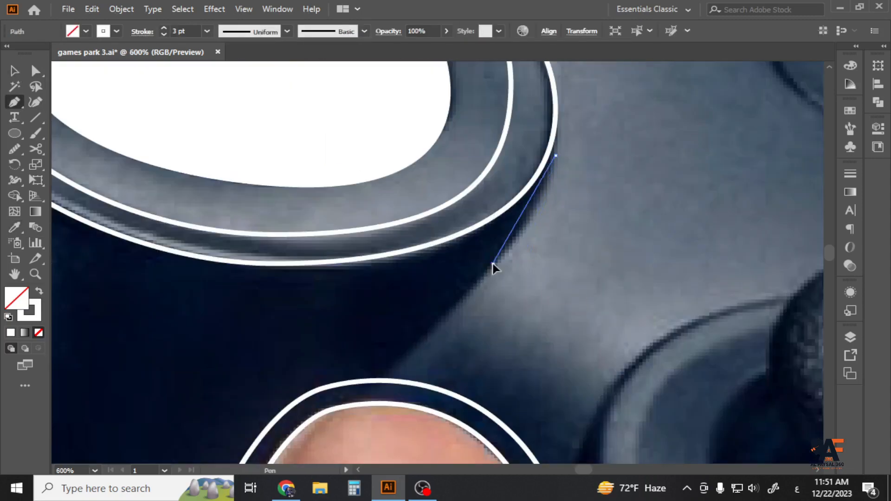
{"action": "left_click_drag", "start_coordinate": [493, 264], "coordinate": [445, 305]}
{"action": "left_click", "coordinate": [403, 360]}
{"action": "scroll", "coordinate": [442, 326], "scroll_direction": "down", "scroll_amount": 1}
{"action": "left_click", "coordinate": [15, 71]}
{"action": "left_click", "coordinate": [129, 215]}
{"action": "left_click_drag", "start_coordinate": [129, 213], "coordinate": [200, 246]}
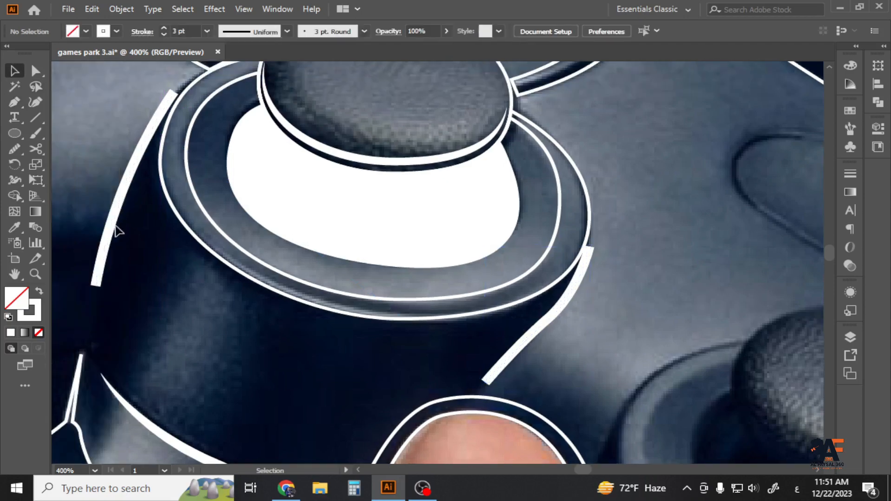
- Apply the width profile tapered at both ends and a 2 pt stroke to both housing side paths, and deselect them
{"action": "left_click", "coordinate": [109, 231]}
{"action": "left_click", "coordinate": [509, 354], "text": "shift"}
{"action": "left_click", "coordinate": [286, 31]}
{"action": "left_click", "coordinate": [272, 70]}
{"action": "left_click", "coordinate": [191, 31]}
{"action": "scroll", "coordinate": [190, 32], "scroll_direction": "down", "scroll_amount": 1}
{"action": "scroll", "coordinate": [190, 31], "scroll_direction": "up", "scroll_amount": 1}
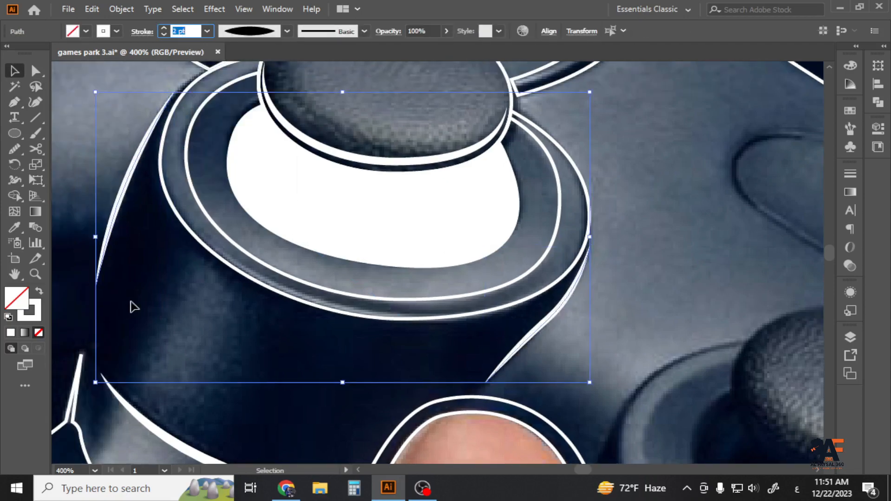
{"action": "left_click", "coordinate": [131, 304]}
- Draw an open curved Pen path around the lower edge of the D-pad's recess, from its left side to its right side
{"action": "scroll", "coordinate": [238, 284], "scroll_direction": "down", "scroll_amount": 3}
{"action": "left_click_drag", "start_coordinate": [445, 276], "coordinate": [350, 244]}
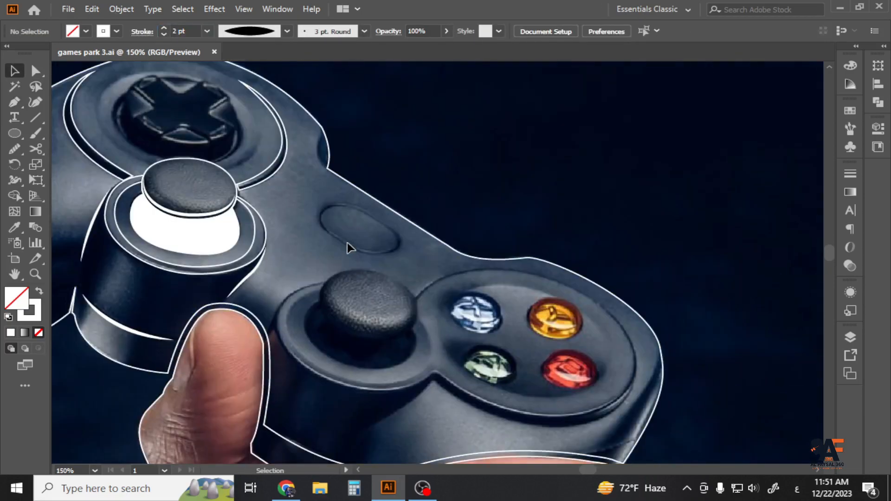
{"action": "left_click_drag", "start_coordinate": [304, 197], "coordinate": [393, 309]}
{"action": "scroll", "coordinate": [240, 202], "scroll_direction": "up", "scroll_amount": 2}
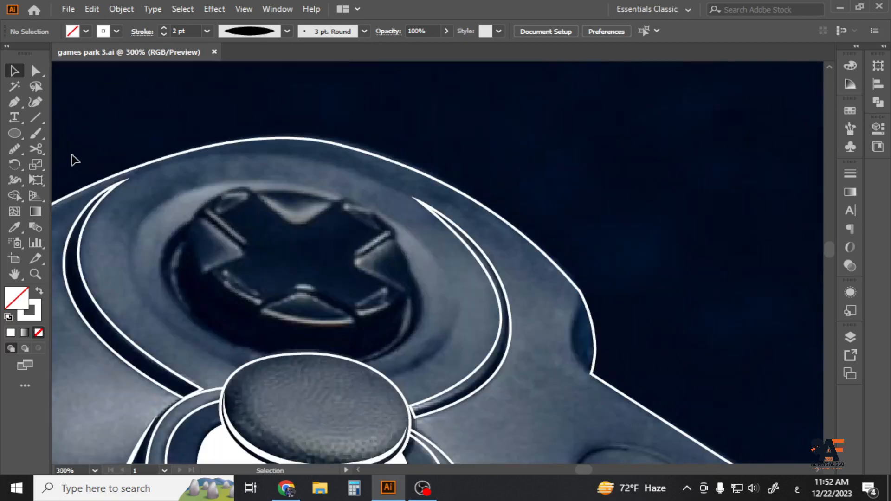
{"action": "left_click", "coordinate": [17, 100]}
{"action": "left_click", "coordinate": [185, 224]}
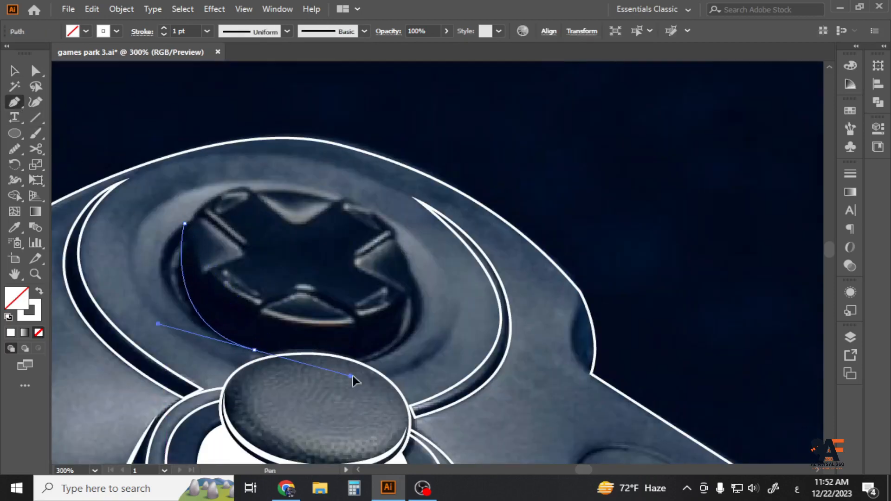
{"action": "left_click_drag", "start_coordinate": [353, 376], "coordinate": [387, 379]}
{"action": "left_click_drag", "start_coordinate": [410, 268], "coordinate": [373, 191]}
{"action": "left_click", "coordinate": [15, 71]}
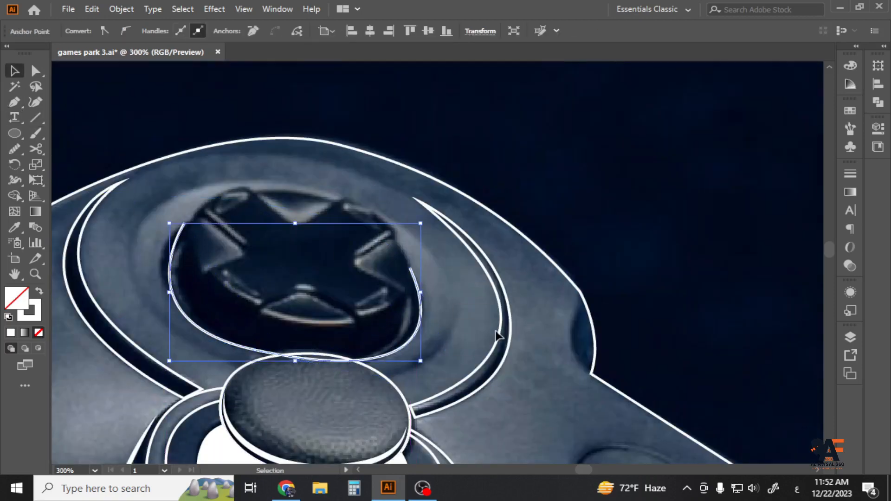
- Resize the D-pad recess arc slightly and move its two end anchors outward onto the recess edge
{"action": "left_click_drag", "start_coordinate": [421, 361], "coordinate": [404, 352]}
{"action": "left_click", "coordinate": [35, 71]}
{"action": "left_click", "coordinate": [178, 221]}
{"action": "left_click_drag", "start_coordinate": [199, 233], "coordinate": [166, 250]}
{"action": "left_click_drag", "start_coordinate": [395, 272], "coordinate": [414, 277]}
{"action": "left_click", "coordinate": [178, 248]}
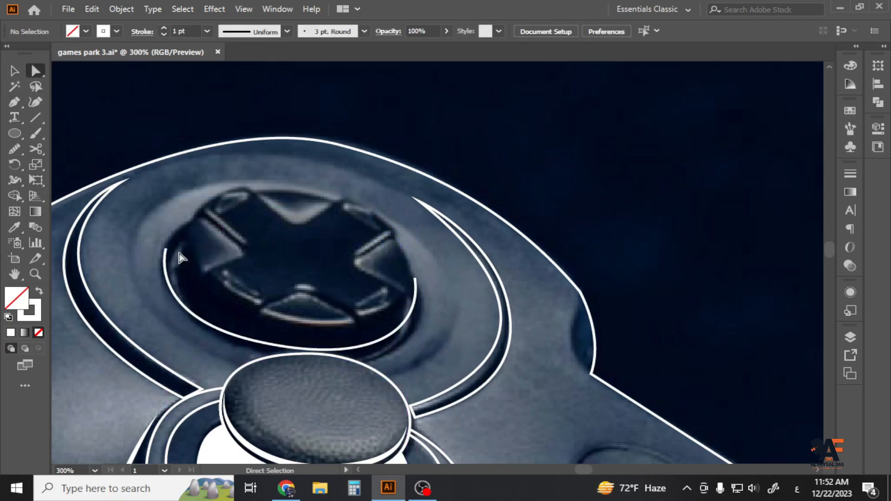
- Refine the left end and lower-right curve of the D-pad recess arc, and give it the width profile tapered at both ends
{"action": "left_click_drag", "start_coordinate": [166, 249], "coordinate": [172, 241]}
{"action": "left_click", "coordinate": [399, 347]}
{"action": "left_click_drag", "start_coordinate": [401, 327], "coordinate": [406, 363]}
{"action": "left_click", "coordinate": [408, 368]}
{"action": "key", "text": "v"}
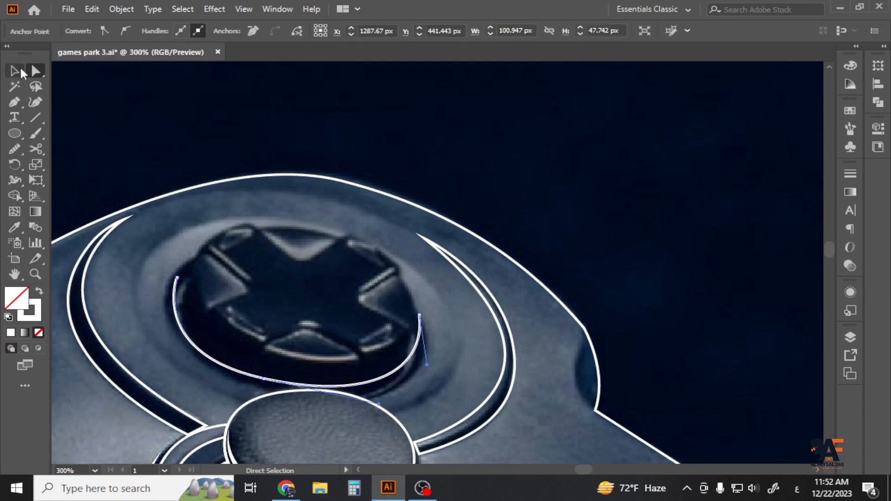
{"action": "left_click", "coordinate": [366, 150]}
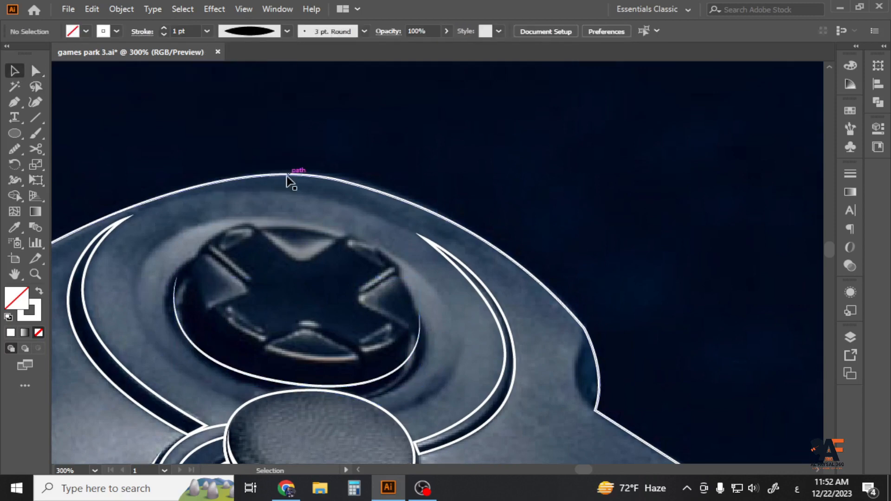
- Draw a closed Pen shape with a curved outer side around the D-pad's left wedge
{"action": "left_click", "coordinate": [206, 252]}
{"action": "left_click", "coordinate": [250, 290]}
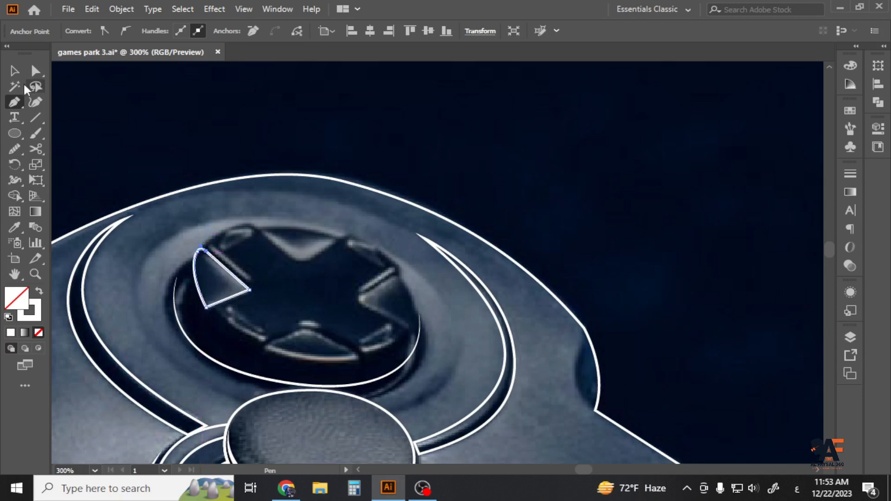
{"action": "left_click", "coordinate": [15, 72]}
{"action": "left_click", "coordinate": [278, 269]}
- Draw a straight path along the groove above the D-pad's left wedge
{"action": "scroll", "coordinate": [279, 268], "scroll_direction": "up", "scroll_amount": 3}
{"action": "left_click", "coordinate": [100, 216]}
{"action": "left_click", "coordinate": [202, 309]}
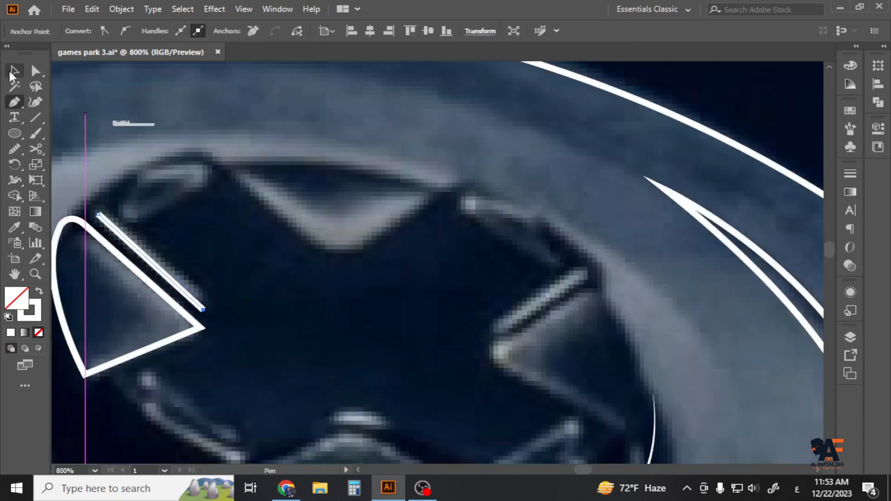
- Swap the fill and stroke of the D-pad's left wedge to make it solid white
{"action": "left_click", "coordinate": [13, 72]}
{"action": "left_click", "coordinate": [177, 294]}
{"action": "left_click", "coordinate": [199, 326]}
{"action": "left_click", "coordinate": [38, 292]}
- Apply the width profile tapered at both ends to the groove line above the left wedge, and deselect it
{"action": "left_click", "coordinate": [150, 260]}
{"action": "left_click", "coordinate": [287, 31]}
{"action": "left_click", "coordinate": [244, 69]}
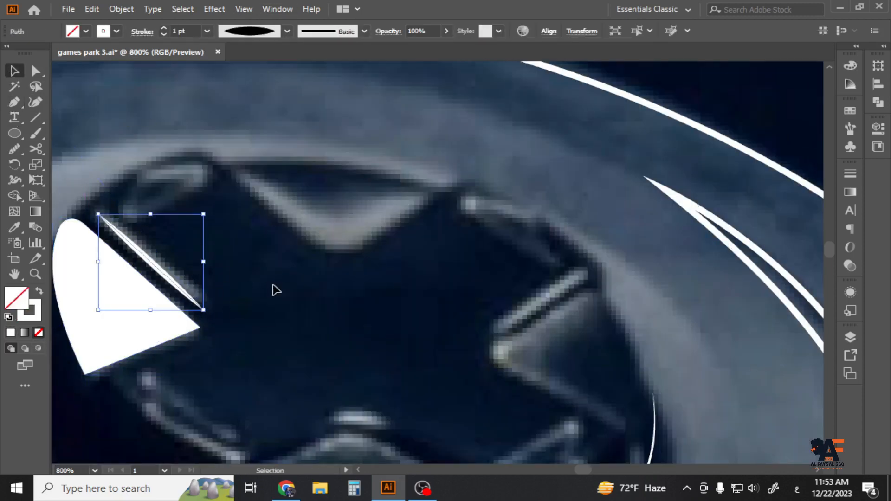
{"action": "left_click", "coordinate": [272, 288]}
- Draw a short curved path on the D-pad's lower-left edge, match its stroke to the groove line, and taper it at both ends
{"action": "scroll", "coordinate": [273, 286], "scroll_direction": "down", "scroll_amount": 3}
{"action": "scroll", "coordinate": [283, 327], "scroll_direction": "up", "scroll_amount": 1}
{"action": "left_click", "coordinate": [14, 102]}
{"action": "left_click", "coordinate": [163, 300]}
{"action": "mouse_move", "coordinate": [211, 325]}
{"action": "left_mouse_down"}
{"action": "mouse_move", "coordinate": [227, 329]}
{"action": "mouse_move", "coordinate": [189, 328]}
{"action": "left_mouse_up"}
{"action": "left_click", "coordinate": [16, 72]}
{"action": "left_click", "coordinate": [14, 228]}
{"action": "left_click", "coordinate": [169, 224]}
{"action": "left_click", "coordinate": [15, 73]}
{"action": "left_click", "coordinate": [287, 32]}
{"action": "left_click", "coordinate": [244, 72]}
{"action": "left_click", "coordinate": [219, 297]}
- Duplicate the tapered lower-left arc slightly up and to the right over the second highlight, and deselect it
{"action": "scroll", "coordinate": [218, 299], "scroll_direction": "up", "scroll_amount": 3}
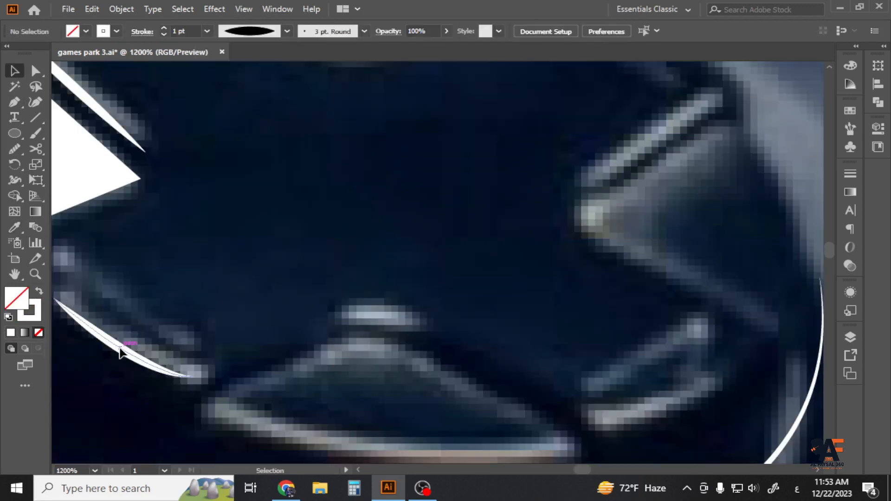
{"action": "left_click_drag", "start_coordinate": [118, 348], "coordinate": [139, 332]}
{"action": "left_click", "coordinate": [272, 280]}
- Draw a closed Pen shape with a curved lower side around the D-pad's bottom wedge
{"action": "scroll", "coordinate": [269, 279], "scroll_direction": "down", "scroll_amount": 2}
{"action": "key", "text": "p"}
{"action": "left_click", "coordinate": [211, 354]}
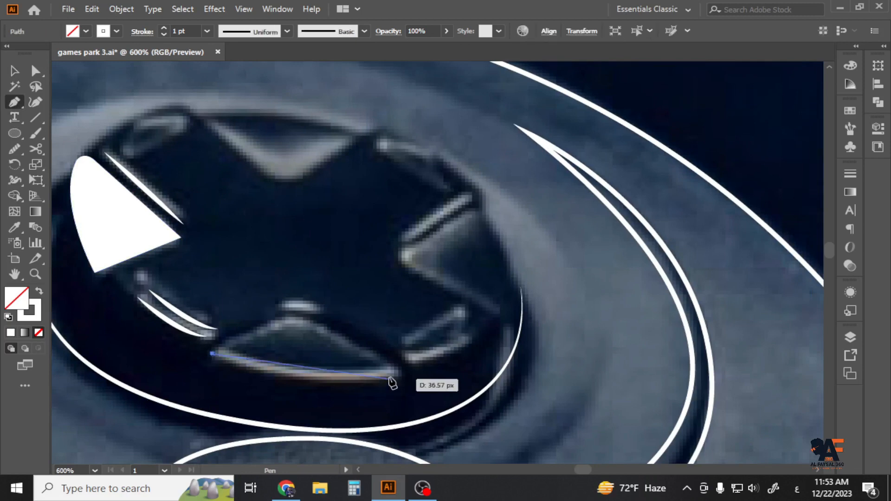
{"action": "left_click", "coordinate": [296, 316]}
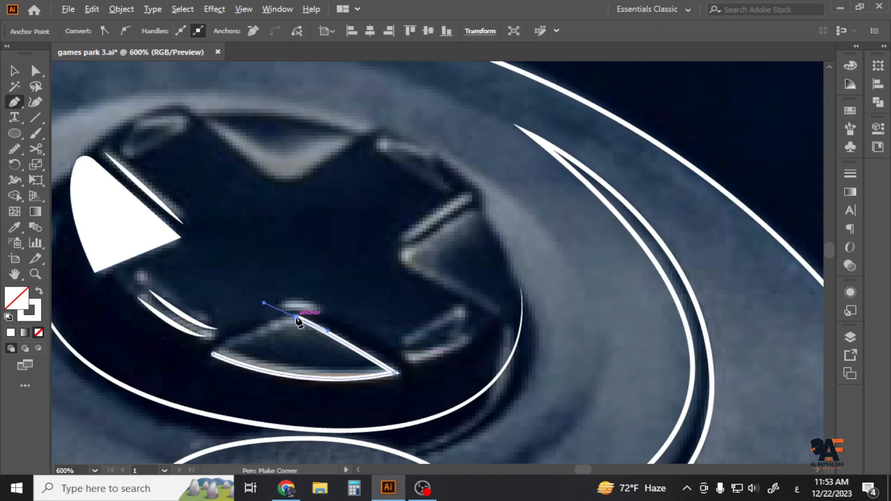
{"action": "left_click", "coordinate": [211, 354]}
- Round the top corner of the D-pad's bottom wedge
{"action": "left_click", "coordinate": [37, 69]}
{"action": "left_click_drag", "start_coordinate": [282, 262], "coordinate": [373, 403]}
{"action": "left_click_drag", "start_coordinate": [296, 331], "coordinate": [296, 338]}
{"action": "left_click", "coordinate": [332, 264]}
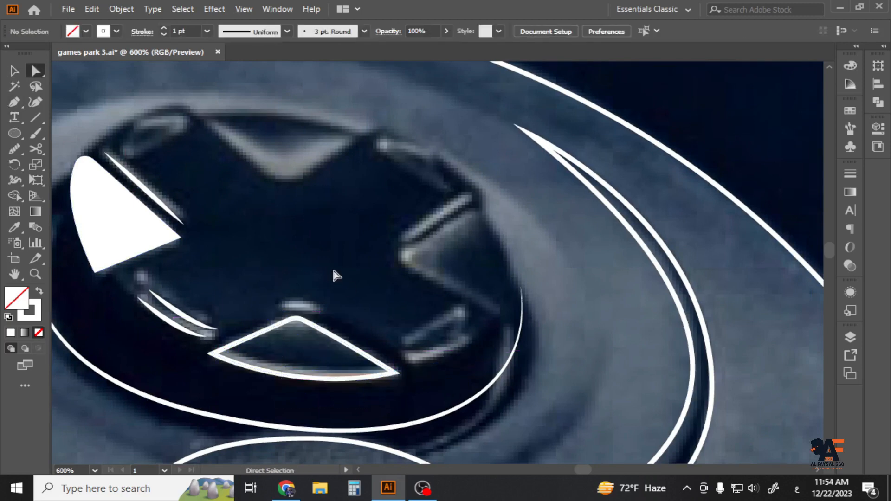
- Round the inner and lower corners of the D-pad's left wedge
{"action": "left_click", "coordinate": [126, 247]}
{"action": "left_click_drag", "start_coordinate": [169, 236], "coordinate": [163, 234]}
{"action": "left_click", "coordinate": [207, 253]}
{"action": "left_click", "coordinate": [122, 253]}
{"action": "left_click_drag", "start_coordinate": [100, 261], "coordinate": [104, 251]}
{"action": "left_click", "coordinate": [207, 274]}
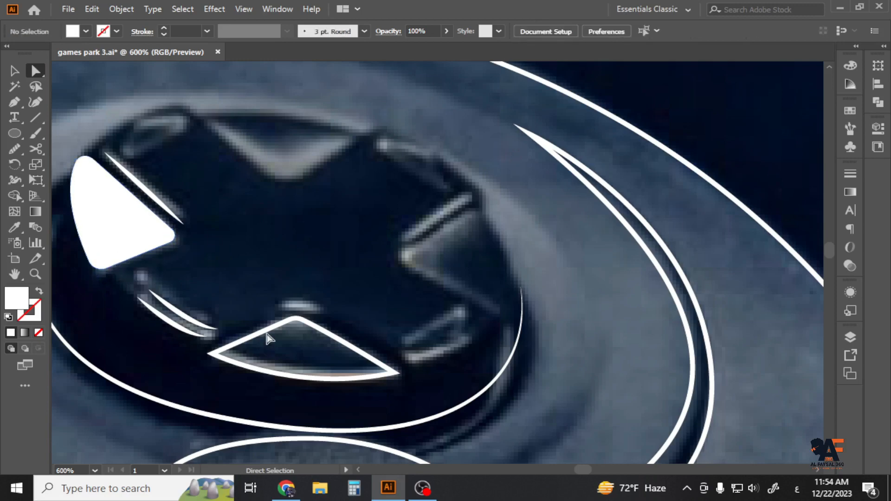
- Swap the fill and stroke of the D-pad's bottom wedge to make it solid white
{"action": "key", "text": "v"}
{"action": "left_click", "coordinate": [281, 324]}
{"action": "left_click", "coordinate": [39, 291]}
{"action": "left_click", "coordinate": [207, 279]}
- Round the side corners of the D-pad's bottom wedge and deselect it
{"action": "key", "text": "a"}
{"action": "left_click", "coordinate": [287, 341]}
{"action": "left_click_drag", "start_coordinate": [220, 354], "coordinate": [225, 358]}
{"action": "left_click", "coordinate": [414, 247]}
- Draw a closed white-filled shape over the D-pad's right wedge, curving its outer side along the D-pad's edge
{"action": "scroll", "coordinate": [415, 249], "scroll_direction": "right", "scroll_amount": 3}
{"action": "key", "text": "p"}
{"action": "left_click", "coordinate": [427, 214]}
{"action": "left_click", "coordinate": [350, 261]}
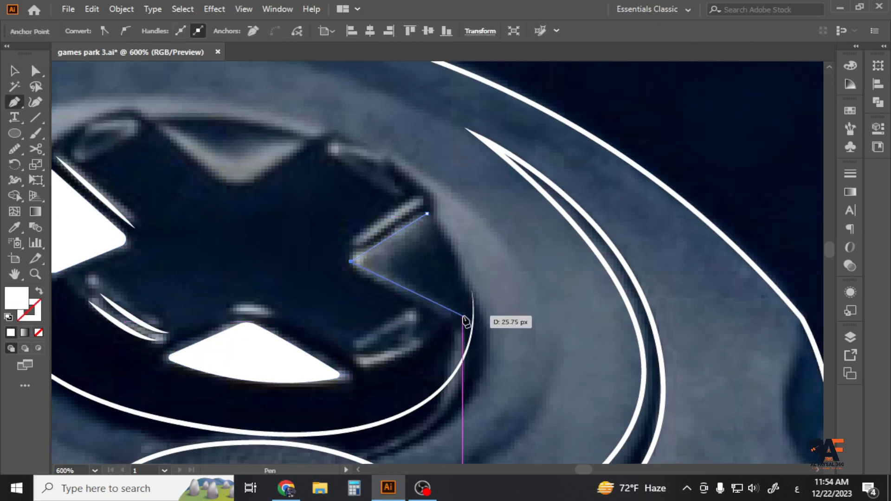
{"action": "left_click", "coordinate": [465, 320]}
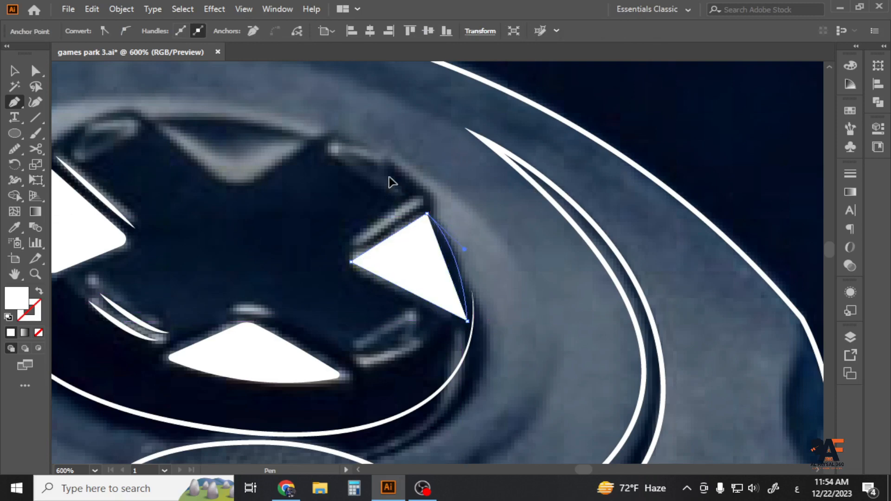
{"action": "left_click_drag", "start_coordinate": [389, 177], "coordinate": [389, 177]}
- Round the corners of the D-pad's right wedge slightly and deselect it
{"action": "left_click", "coordinate": [14, 70]}
{"action": "scroll", "coordinate": [402, 251], "scroll_direction": "up", "scroll_amount": 3}
{"action": "left_click", "coordinate": [36, 70]}
{"action": "left_click_drag", "start_coordinate": [273, 283], "coordinate": [280, 284]}
{"action": "left_click", "coordinate": [244, 248]}
- Draw a straight path along the groove above the D-pad's right wedge, give it a white 1 pt stroke without fill, and deselect it
{"action": "scroll", "coordinate": [244, 247], "scroll_direction": "down", "scroll_amount": 2}
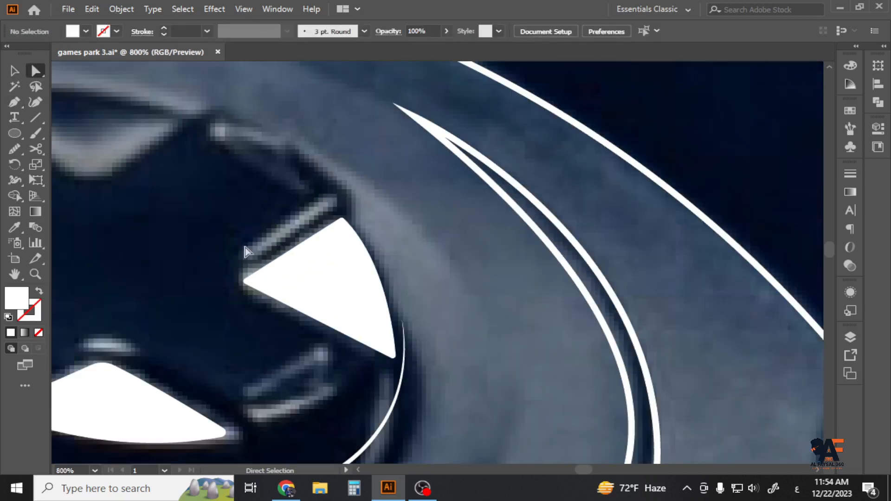
{"action": "left_click_drag", "start_coordinate": [244, 247], "coordinate": [319, 314]}
{"action": "key", "text": "p"}
{"action": "left_click", "coordinate": [319, 333]}
{"action": "left_click", "coordinate": [405, 275]}
{"action": "key", "text": "v"}
{"action": "scroll", "coordinate": [426, 195], "scroll_direction": "down", "scroll_amount": 2}
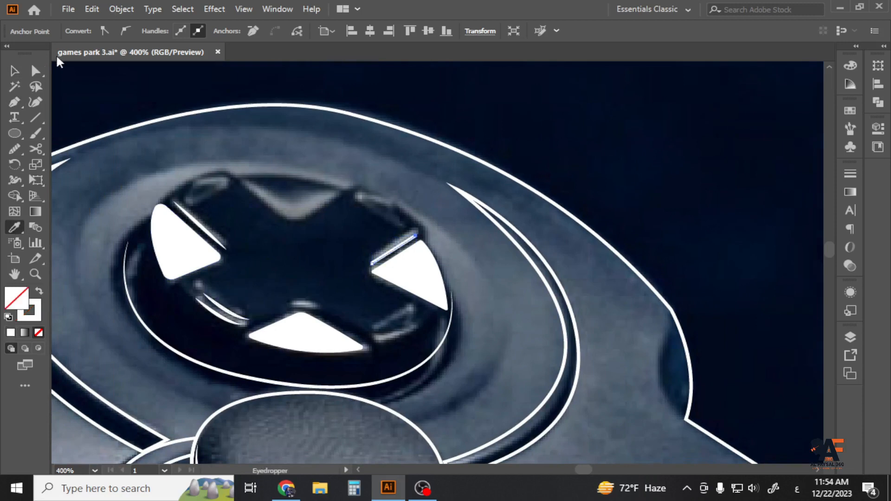
{"action": "left_click", "coordinate": [14, 70]}
{"action": "left_click", "coordinate": [397, 211]}
- Draw a short curved path along the highlight on the D-pad's lower-right arm and deselect it
{"action": "left_click_drag", "start_coordinate": [398, 211], "coordinate": [345, 209]}
{"action": "key", "text": "p"}
{"action": "scroll", "coordinate": [377, 348], "scroll_direction": "up", "scroll_amount": 3}
{"action": "left_click", "coordinate": [194, 299]}
{"action": "left_click_drag", "start_coordinate": [311, 245], "coordinate": [325, 228]}
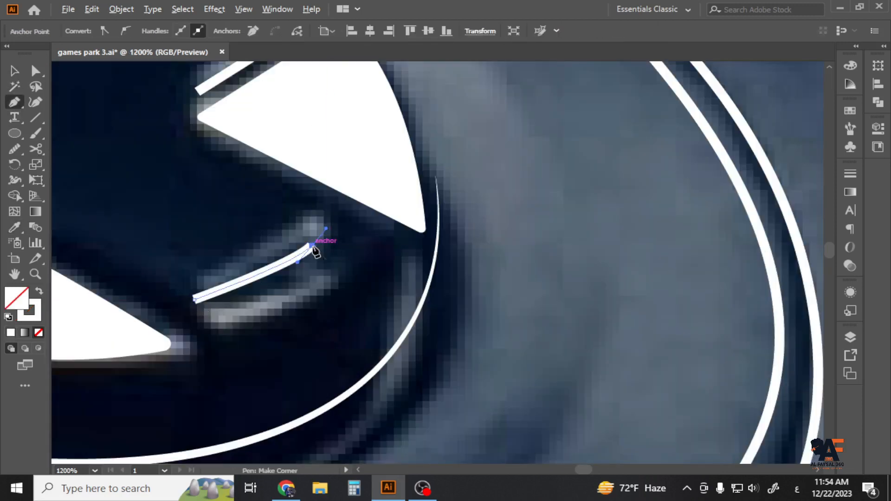
{"action": "left_click", "coordinate": [15, 71]}
{"action": "left_click", "coordinate": [104, 183]}
- Apply the width profile tapered at both ends to the lower-right arc and the groove line above the right wedge
{"action": "left_click", "coordinate": [226, 288]}
{"action": "left_click", "coordinate": [213, 82], "text": "shift"}
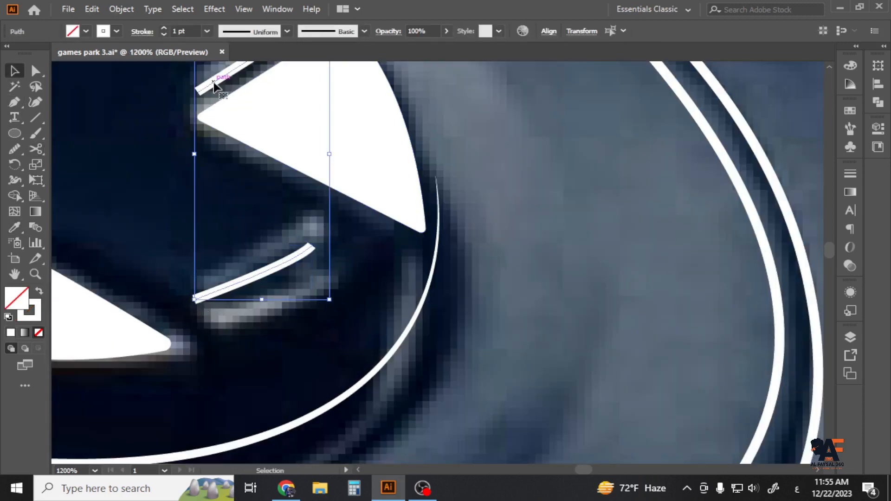
{"action": "left_click", "coordinate": [287, 32]}
{"action": "left_click", "coordinate": [253, 73]}
{"action": "left_click", "coordinate": [256, 197]}
- Duplicate the lower-right arc just below the original, rotate the copy about 4°, and adjust the positions of both arcs
{"action": "left_click_drag", "start_coordinate": [253, 276], "coordinate": [274, 307]}
{"action": "left_click_drag", "start_coordinate": [336, 336], "coordinate": [345, 335]}
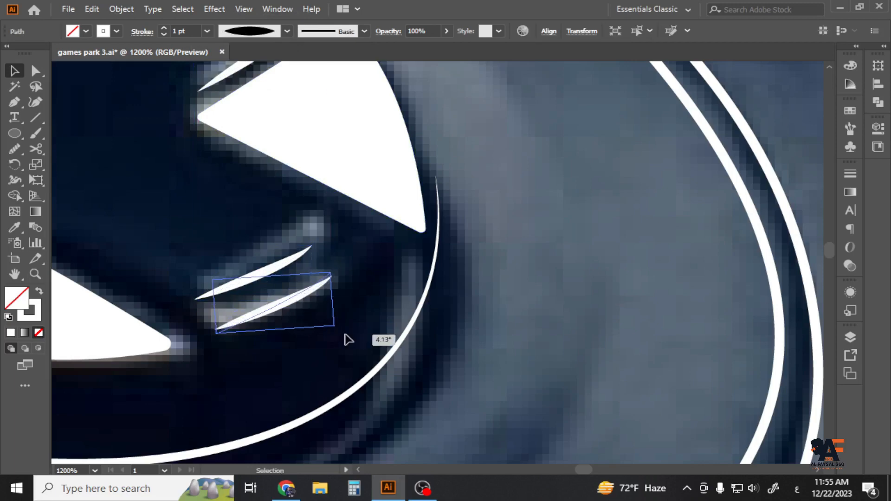
{"action": "left_click_drag", "start_coordinate": [274, 305], "coordinate": [282, 303]}
{"action": "left_click_drag", "start_coordinate": [259, 279], "coordinate": [253, 278]}
{"action": "left_click", "coordinate": [331, 230]}
- Draw a closed shape with a curved top around the D-pad's top wedge and copy the white fill from the left wedge
{"action": "scroll", "coordinate": [332, 228], "scroll_direction": "down", "scroll_amount": 3}
{"action": "left_click_drag", "start_coordinate": [216, 102], "coordinate": [292, 204]}
{"action": "scroll", "coordinate": [292, 204], "scroll_direction": "up", "scroll_amount": 1}
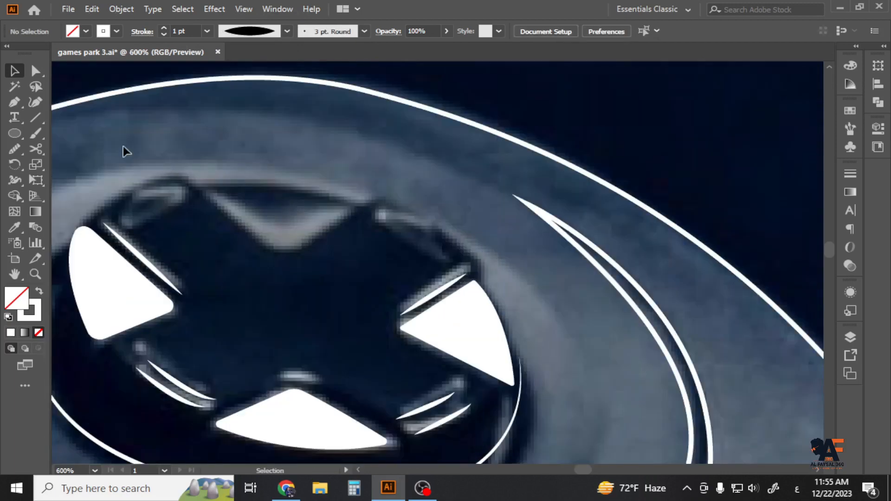
{"action": "left_click", "coordinate": [15, 101]}
{"action": "left_click", "coordinate": [206, 192]}
{"action": "left_click", "coordinate": [280, 249]}
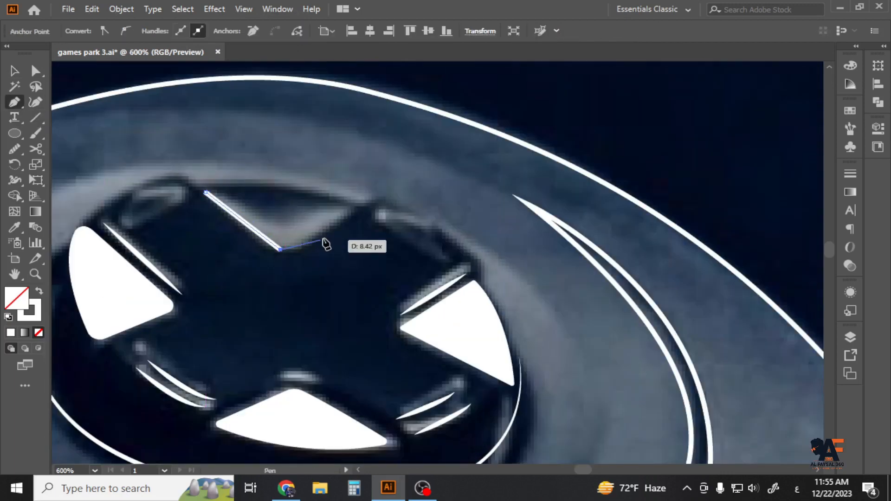
{"action": "left_click", "coordinate": [357, 204]}
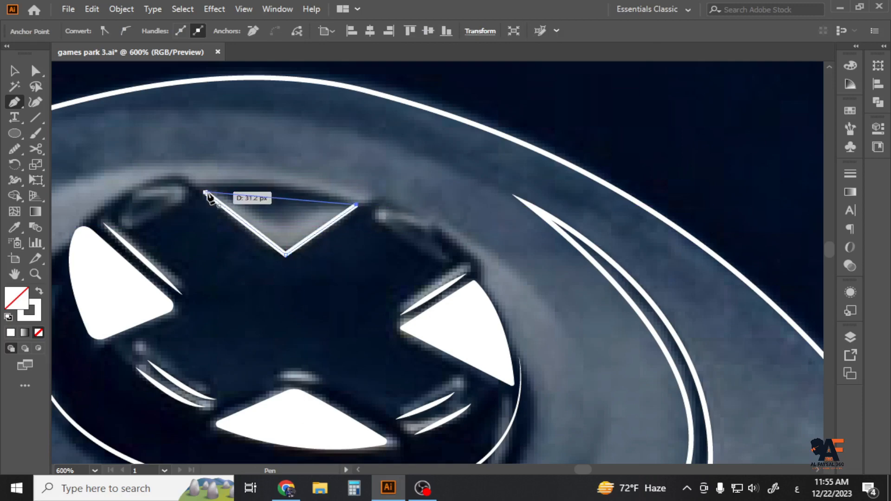
{"action": "left_click", "coordinate": [14, 228]}
{"action": "left_click", "coordinate": [95, 260]}
- Round the corners of the D-pad's top wedge and deselect it
{"action": "left_click", "coordinate": [36, 71]}
{"action": "left_click", "coordinate": [283, 258]}
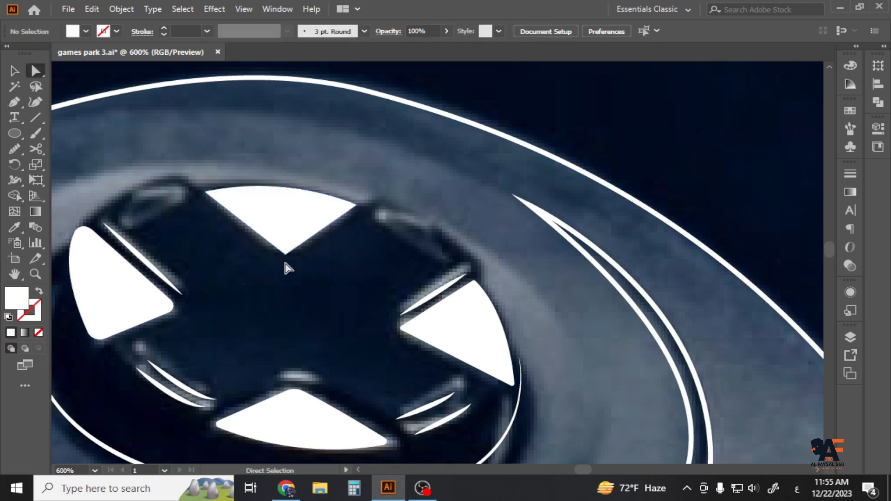
{"action": "left_click", "coordinate": [279, 235]}
{"action": "left_click_drag", "start_coordinate": [215, 194], "coordinate": [219, 197]}
{"action": "left_click", "coordinate": [314, 242]}
- Draw a short arc over the highlight above the D-pad's bottom wedge, with a white stroke tapered at both ends, and deselect it
{"action": "left_click", "coordinate": [15, 101]}
{"action": "scroll", "coordinate": [336, 405], "scroll_direction": "up", "scroll_amount": 2}
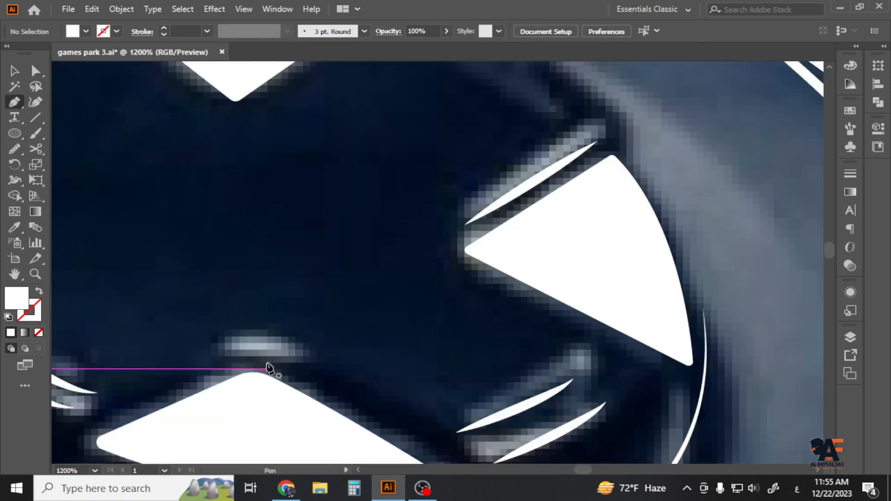
{"action": "left_click", "coordinate": [222, 354]}
{"action": "left_click_drag", "start_coordinate": [314, 369], "coordinate": [315, 369]}
{"action": "left_click", "coordinate": [14, 227]}
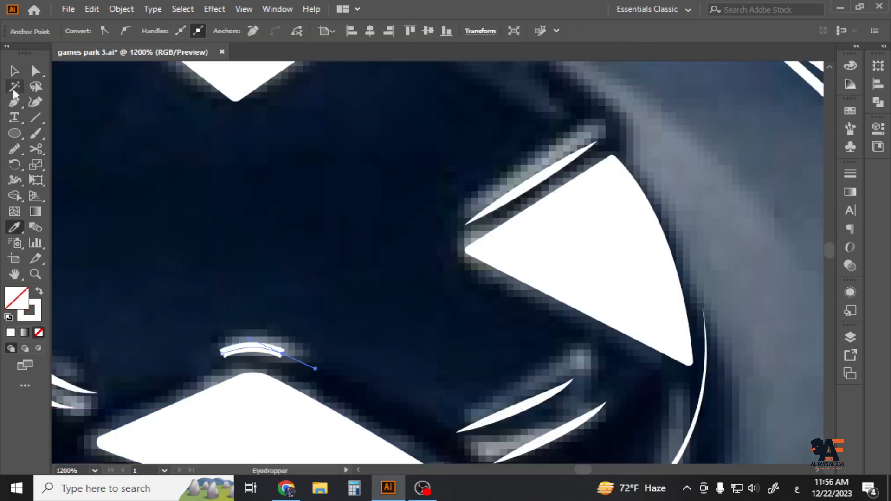
{"action": "key", "text": "v"}
{"action": "left_click", "coordinate": [348, 282]}
- Duplicate the grouped pair of tapered arcs at the D-pad's lower-left notch up to its upper-left notch
{"action": "scroll", "coordinate": [245, 328], "scroll_direction": "down", "scroll_amount": 3}
{"action": "left_click_drag", "start_coordinate": [298, 288], "coordinate": [301, 317]}
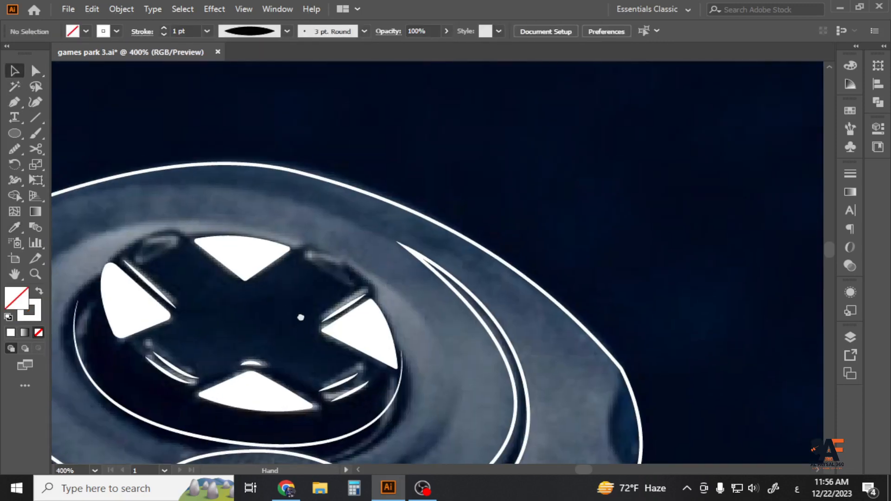
{"action": "scroll", "coordinate": [190, 260], "scroll_direction": "up", "scroll_amount": 1}
{"action": "left_click_drag", "start_coordinate": [166, 421], "coordinate": [184, 267]}
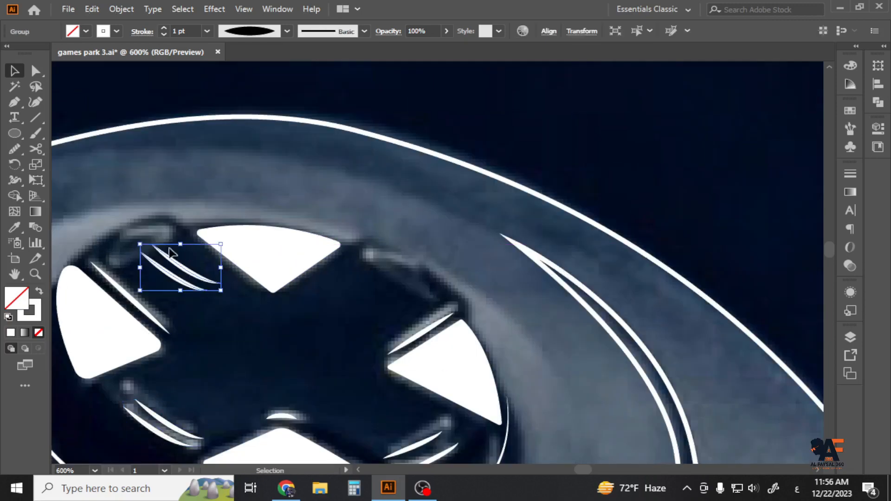
- Rotate the duplicated pair of arcs to follow the D-pad's upper-left edge and position it over the highlight there
{"action": "scroll", "coordinate": [168, 238], "scroll_direction": "up", "scroll_amount": 2}
{"action": "left_click_drag", "start_coordinate": [278, 243], "coordinate": [164, 370]}
{"action": "left_click_drag", "start_coordinate": [292, 282], "coordinate": [272, 283]}
{"action": "left_click_drag", "start_coordinate": [209, 267], "coordinate": [144, 226]}
{"action": "left_click_drag", "start_coordinate": [228, 237], "coordinate": [224, 219]}
{"action": "left_click", "coordinate": [223, 300]}
{"action": "scroll", "coordinate": [223, 304], "scroll_direction": "down", "scroll_amount": 3}
{"action": "left_click_drag", "start_coordinate": [245, 330], "coordinate": [228, 291]}
- Ungroup the upper-left pair of arcs and shift one arc sideways to match the highlight
{"action": "scroll", "coordinate": [176, 243], "scroll_direction": "up", "scroll_amount": 3}
{"action": "left_click", "coordinate": [144, 250]}
{"action": "key", "text": "ctrl+shift+g"}
{"action": "left_click", "coordinate": [179, 278]}
{"action": "left_click_drag", "start_coordinate": [160, 250], "coordinate": [178, 250]}
- Duplicate the upper-left arcs to the D-pad's upper-right notch, group the copies, and rotate them along that edge
{"action": "left_click_drag", "start_coordinate": [170, 222], "coordinate": [458, 284]}
{"action": "left_click", "coordinate": [242, 302]}
{"action": "scroll", "coordinate": [242, 303], "scroll_direction": "down", "scroll_amount": 3}
{"action": "scroll", "coordinate": [251, 320], "scroll_direction": "up", "scroll_amount": 2}
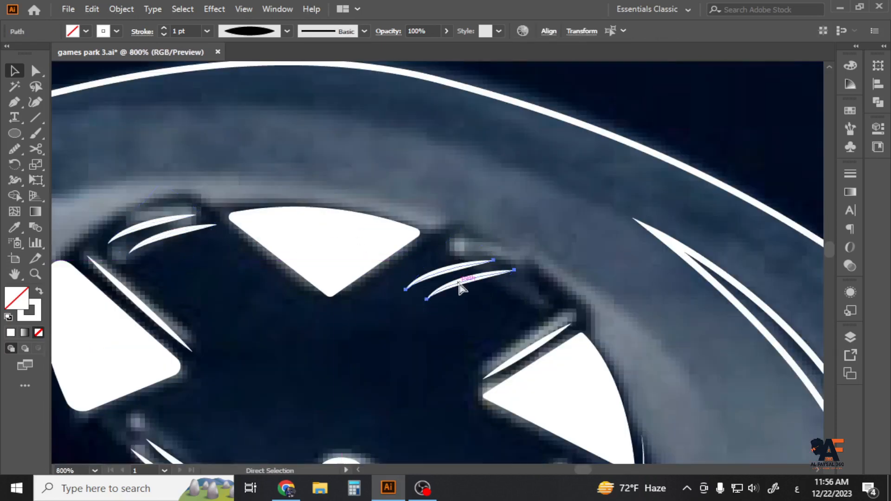
{"action": "key", "text": "ctrl+g"}
{"action": "left_click_drag", "start_coordinate": [539, 266], "coordinate": [574, 302]}
- Adjust the positions of the individual arcs inside the upper-right group and leave the group's isolation mode
{"action": "double_click", "coordinate": [514, 292]}
{"action": "key", "text": "Left"}
{"action": "key", "text": "Up"}
{"action": "key", "text": "Up"}
{"action": "left_click", "coordinate": [574, 302]}
{"action": "left_click_drag", "start_coordinate": [493, 285], "coordinate": [498, 280]}
{"action": "left_click", "coordinate": [532, 317]}
{"action": "left_click", "coordinate": [498, 280]}
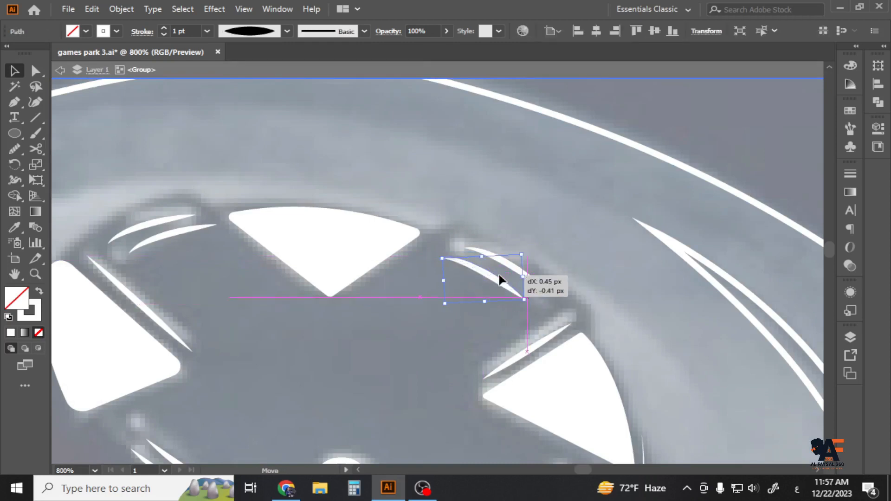
{"action": "left_click_drag", "start_coordinate": [500, 279], "coordinate": [499, 279]}
{"action": "left_click", "coordinate": [483, 316]}
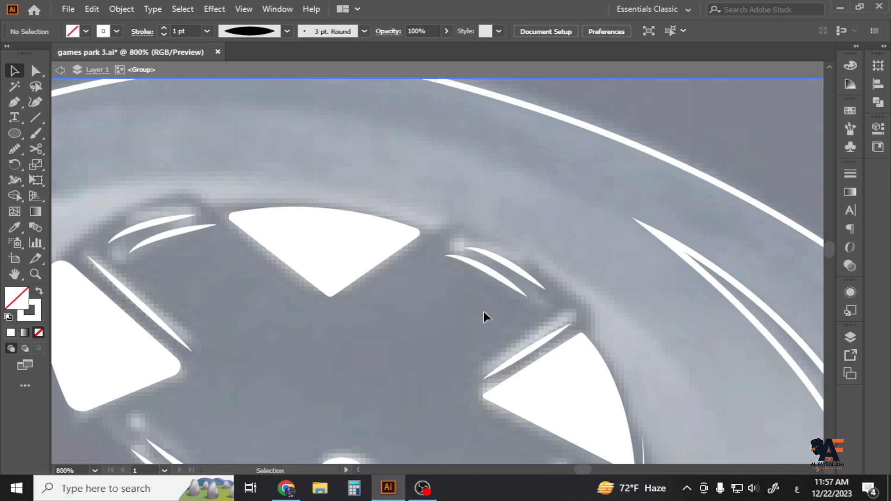
{"action": "scroll", "coordinate": [408, 322], "scroll_direction": "down", "scroll_amount": 5}
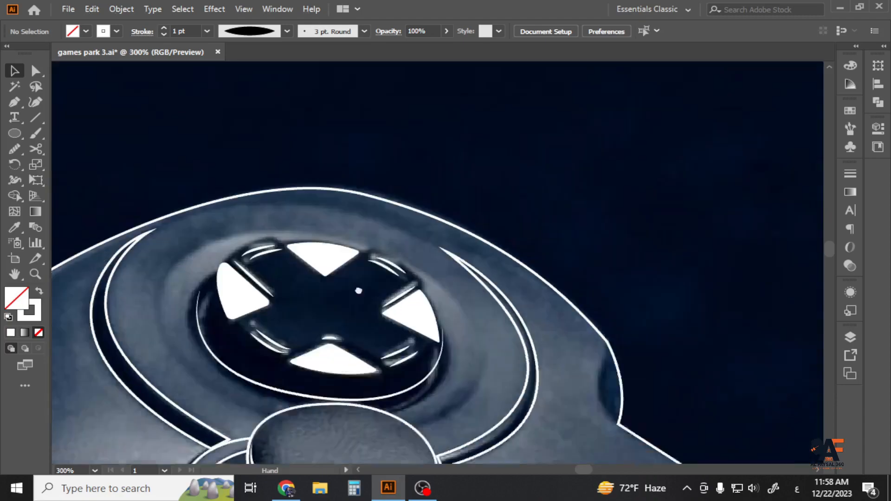
{"action": "left_click", "coordinate": [422, 488]}
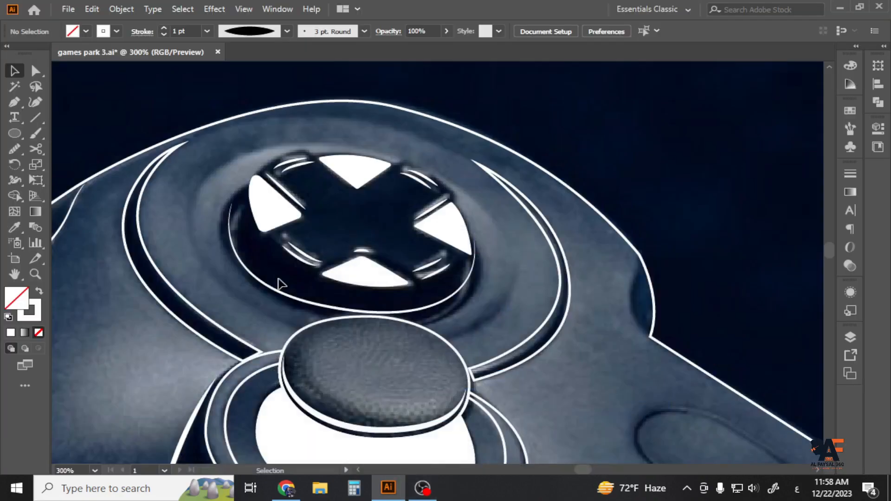
- Swap fill and stroke on the left and right groove shapes around the D-pad so they are solid white without outlines
{"action": "scroll", "coordinate": [302, 260], "scroll_direction": "down", "scroll_amount": 4}
{"action": "scroll", "coordinate": [345, 218], "scroll_direction": "up", "scroll_amount": 2}
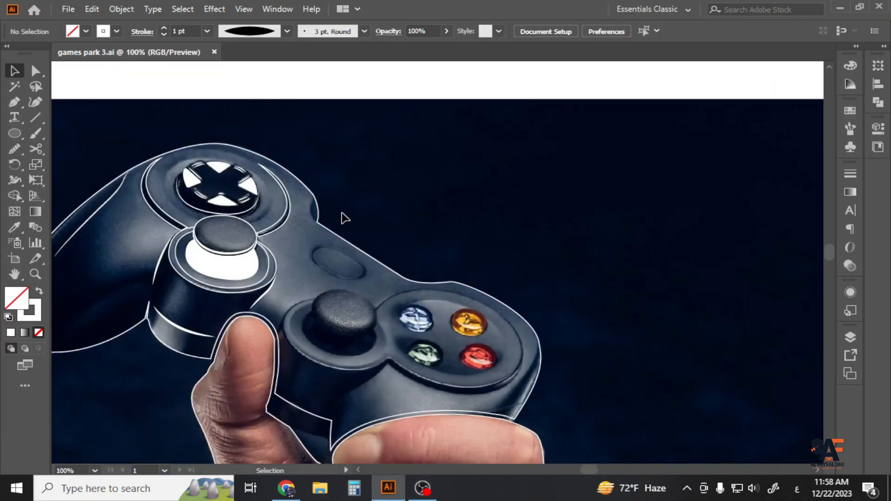
{"action": "scroll", "coordinate": [174, 181], "scroll_direction": "up", "scroll_amount": 2}
{"action": "left_click", "coordinate": [145, 231]}
{"action": "left_click", "coordinate": [40, 292]}
{"action": "left_click", "coordinate": [395, 261]}
{"action": "left_click", "coordinate": [38, 292]}
{"action": "left_click", "coordinate": [91, 305]}
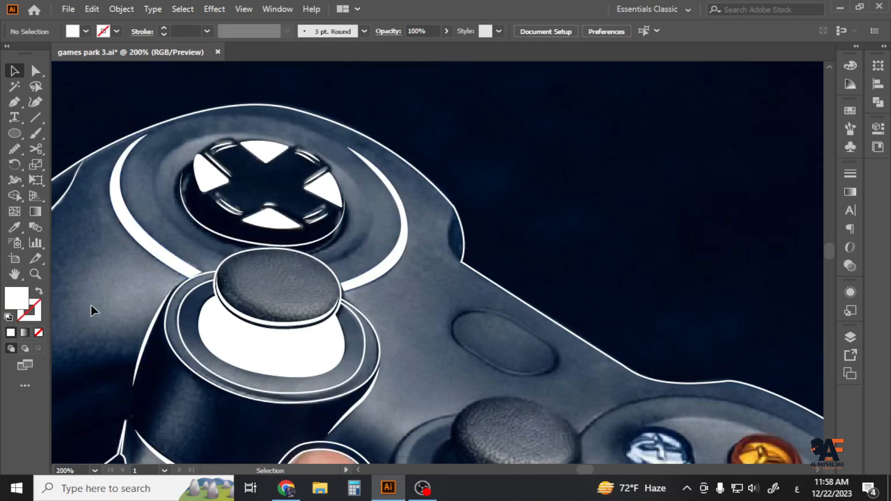
- Draw a white rectangle with fully rounded ends over the small oval button in the middle of the controller
{"action": "scroll", "coordinate": [279, 274], "scroll_direction": "down", "scroll_amount": 2}
{"action": "scroll", "coordinate": [369, 253], "scroll_direction": "up", "scroll_amount": 4}
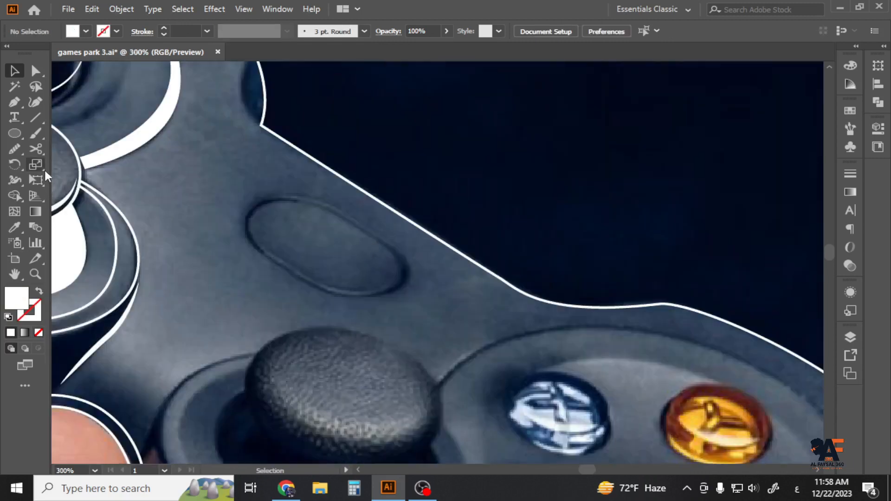
{"action": "right_click", "coordinate": [14, 133]}
{"action": "left_click", "coordinate": [96, 133]}
{"action": "mouse_move", "coordinate": [250, 225]}
{"action": "left_mouse_down"}
{"action": "mouse_move", "coordinate": [400, 297]}
{"action": "mouse_move", "coordinate": [341, 246]}
{"action": "left_mouse_up"}
{"action": "left_click", "coordinate": [15, 71]}
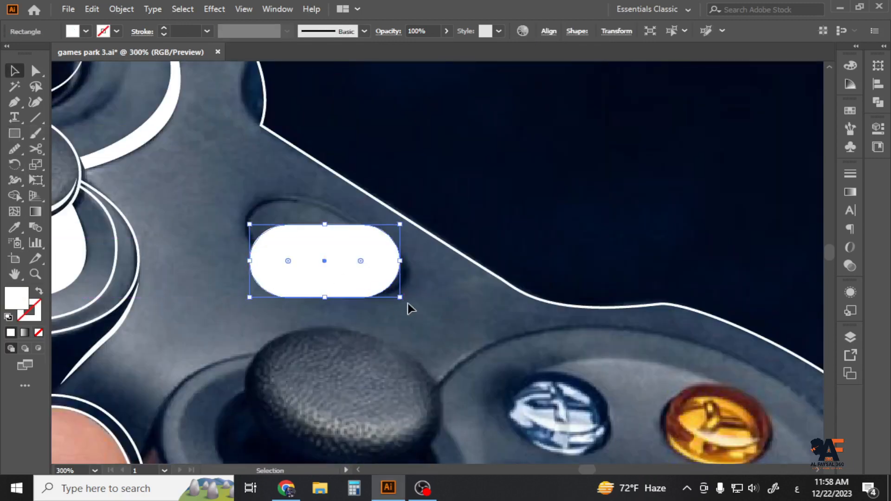
- Rotate the white rounded rectangle to the oval button's slant, then move and resize it to cover the button
{"action": "left_click_drag", "start_coordinate": [405, 302], "coordinate": [365, 316]}
{"action": "left_click_drag", "start_coordinate": [354, 268], "coordinate": [359, 258]}
{"action": "left_click_drag", "start_coordinate": [396, 286], "coordinate": [402, 289]}
{"action": "left_click_drag", "start_coordinate": [263, 215], "coordinate": [252, 208]}
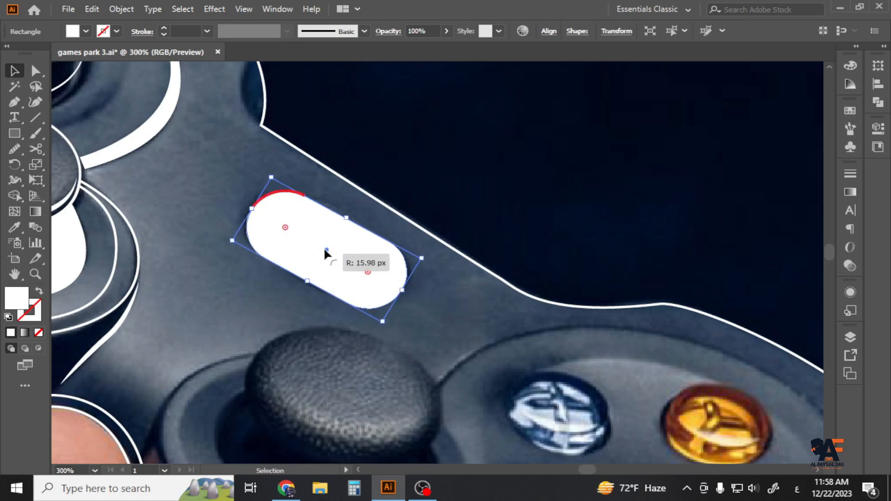
{"action": "left_click_drag", "start_coordinate": [346, 218], "coordinate": [335, 227]}
{"action": "key", "text": "ctrl+z"}
- Fine-tune the rotation and position of the white rounded rectangle over the oval button and deselect it
{"action": "left_click_drag", "start_coordinate": [409, 296], "coordinate": [407, 300]}
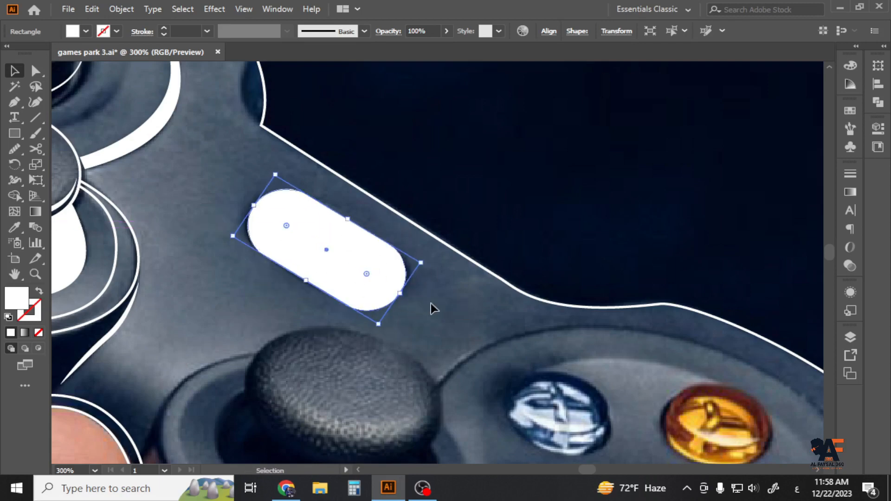
{"action": "left_click_drag", "start_coordinate": [359, 282], "coordinate": [465, 208]}
{"action": "key", "text": "ctrl+z"}
{"action": "left_click_drag", "start_coordinate": [426, 262], "coordinate": [427, 269]}
{"action": "left_click_drag", "start_coordinate": [378, 285], "coordinate": [377, 284]}
{"action": "left_click", "coordinate": [464, 308]}
- Draw an ellipse over the cap of the right thumbstick and give it a white stroke with no fill
{"action": "scroll", "coordinate": [465, 310], "scroll_direction": "down", "scroll_amount": 2}
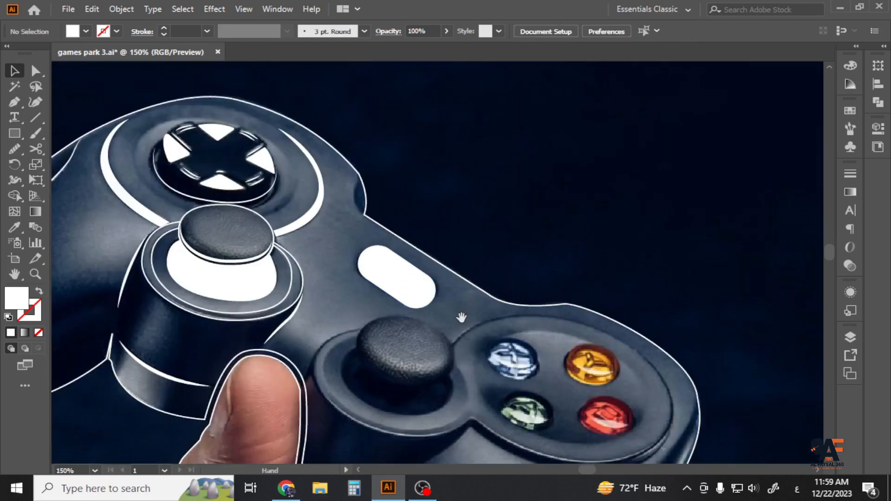
{"action": "left_click_drag", "start_coordinate": [461, 317], "coordinate": [436, 267]}
{"action": "left_click_drag", "start_coordinate": [496, 283], "coordinate": [477, 260]}
{"action": "scroll", "coordinate": [611, 338], "scroll_direction": "up", "scroll_amount": 2}
{"action": "scroll", "coordinate": [411, 244], "scroll_direction": "down", "scroll_amount": 1}
{"action": "left_click_drag", "start_coordinate": [277, 275], "coordinate": [372, 314]}
{"action": "scroll", "coordinate": [293, 225], "scroll_direction": "up", "scroll_amount": 1}
{"action": "left_click_drag", "start_coordinate": [14, 133], "coordinate": [84, 163]}
{"action": "left_click_drag", "start_coordinate": [255, 216], "coordinate": [421, 330]}
{"action": "key", "text": "shift+x"}
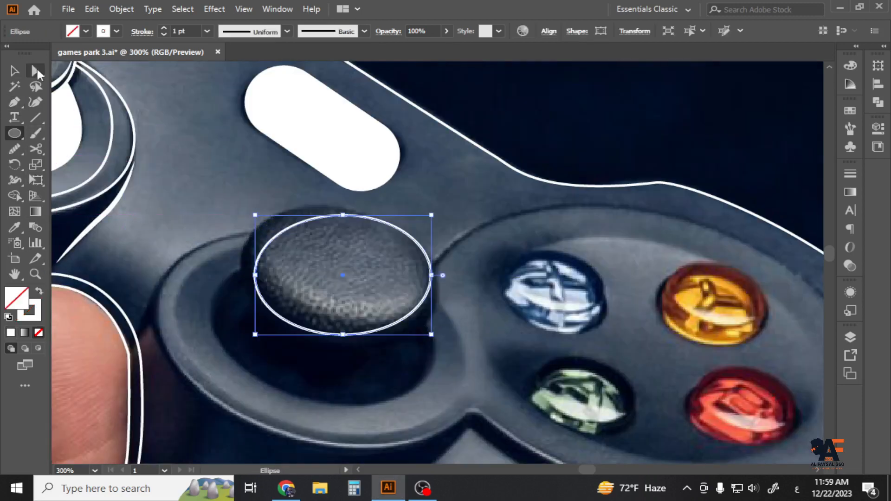
- Move the ellipse's top and left anchor points outward to match the outline of the right thumbstick's cap
{"action": "key", "text": "a"}
{"action": "left_click_drag", "start_coordinate": [337, 215], "coordinate": [326, 203]}
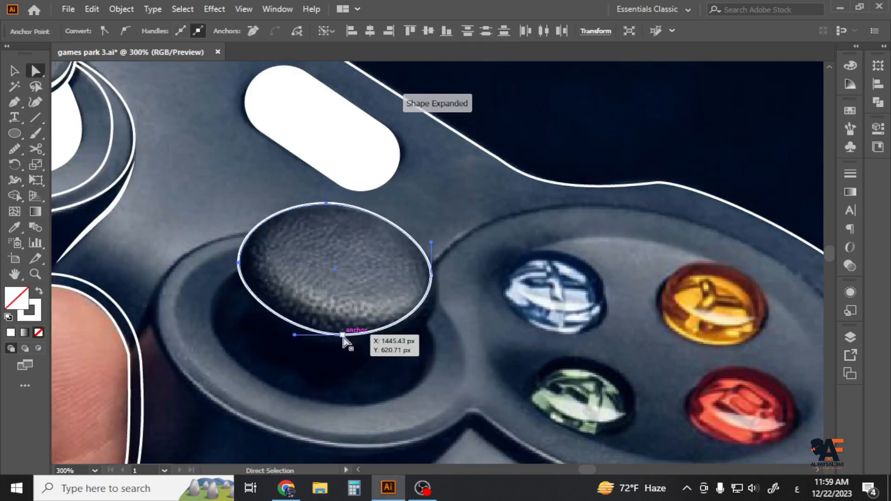
- Fit the ellipse outline to the right thumbstick's cap by adjusting its lower and right anchor points, and smooth the path
{"action": "left_click", "coordinate": [343, 335]}
{"action": "left_click", "coordinate": [431, 275], "text": "shift"}
{"action": "left_click_drag", "start_coordinate": [432, 275], "coordinate": [440, 285]}
{"action": "left_click", "coordinate": [13, 147]}
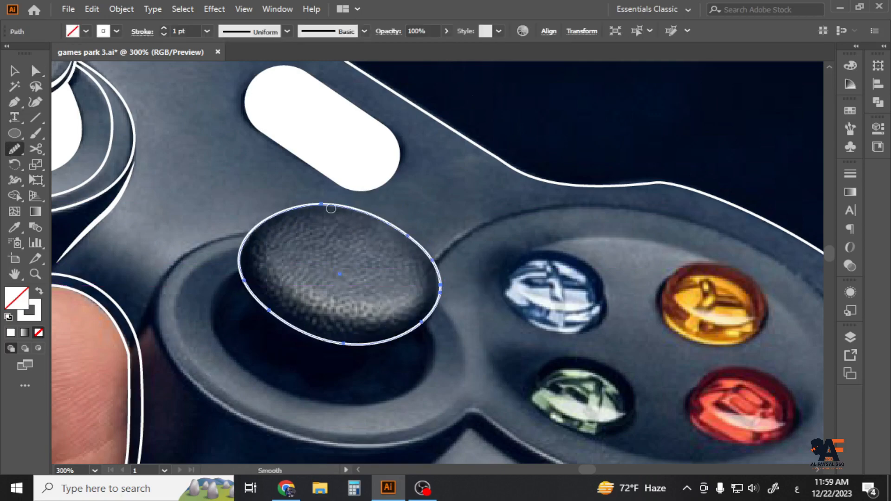
- Duplicate the cap ellipse slightly up and right, fill both white, and remove the overlap with Shape Builder to form a lower crescent
{"action": "key", "text": "v"}
{"action": "left_click", "coordinate": [364, 247]}
{"action": "left_click_drag", "start_coordinate": [363, 247], "coordinate": [406, 181]}
{"action": "left_click", "coordinate": [404, 279]}
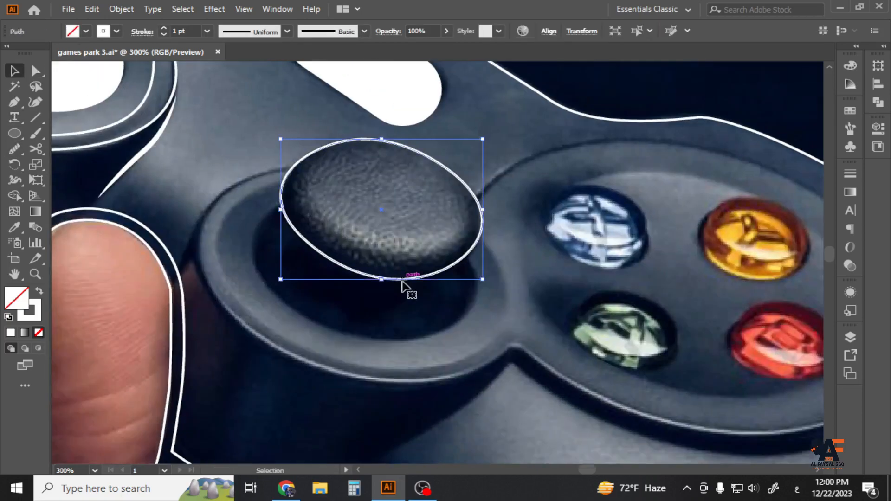
{"action": "left_click_drag", "start_coordinate": [403, 279], "coordinate": [415, 263]}
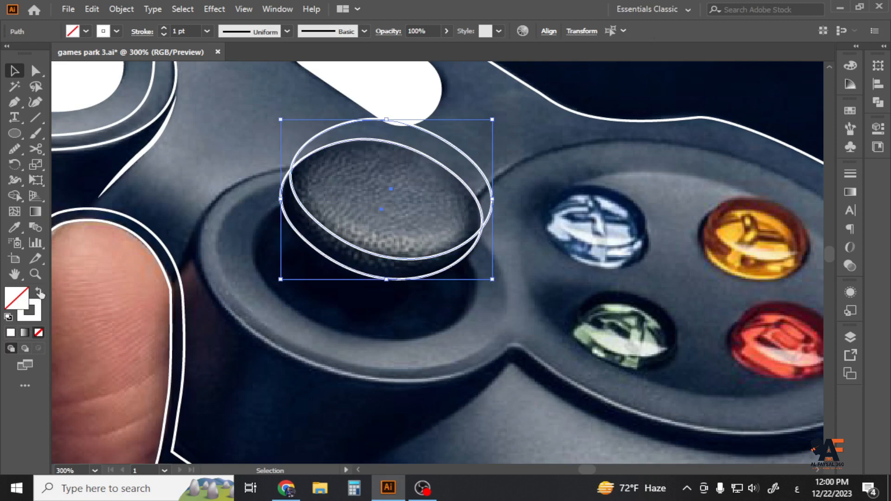
{"action": "left_click", "coordinate": [40, 292]}
{"action": "left_click", "coordinate": [15, 195]}
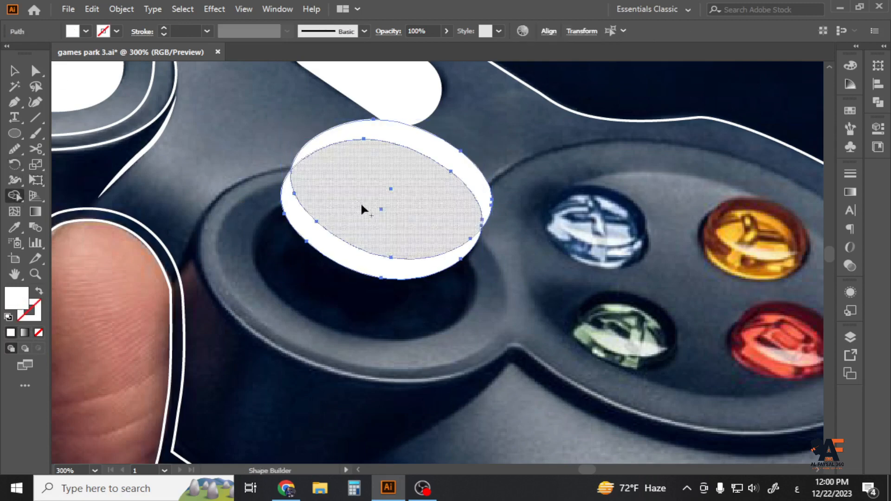
{"action": "left_click", "coordinate": [365, 195], "text": "alt"}
- Paste the original cap ellipse back in place as a white outline and shrink the crescent to sit inside it
{"action": "left_click", "coordinate": [14, 71]}
{"action": "left_click", "coordinate": [257, 134]}
{"action": "key", "text": "ctrl+f"}
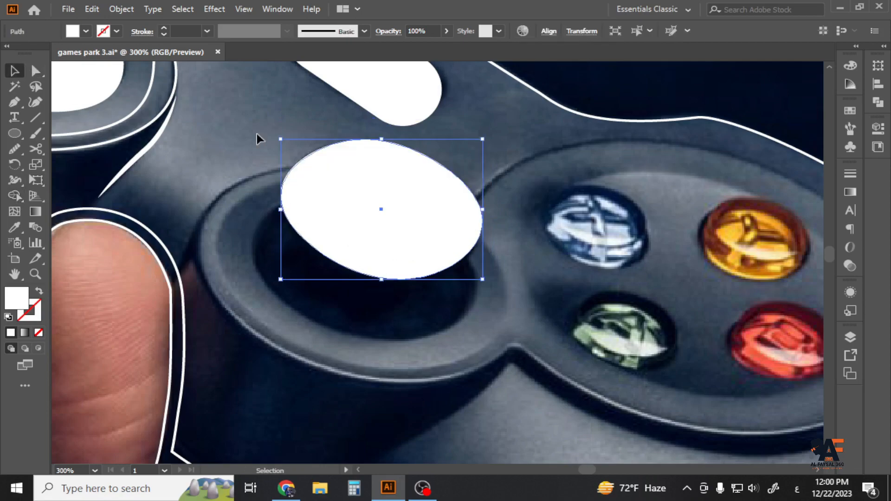
{"action": "left_click", "coordinate": [39, 291]}
{"action": "scroll", "coordinate": [403, 216], "scroll_direction": "up", "scroll_amount": 1}
{"action": "left_click", "coordinate": [399, 262]}
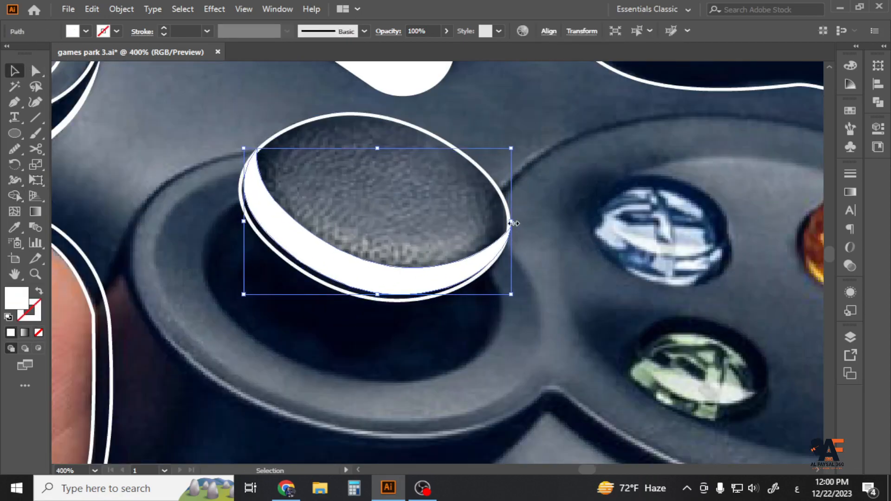
{"action": "left_click", "coordinate": [403, 360]}
{"action": "scroll", "coordinate": [310, 173], "scroll_direction": "down", "scroll_amount": 1}
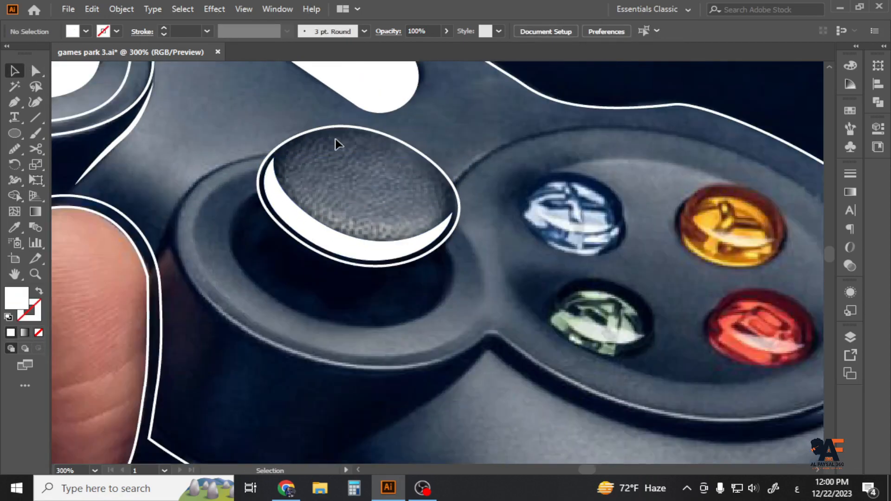
- Duplicate the cap outline over the dark well beneath the right thumbstick and reshape its anchors to follow the well's edge
{"action": "left_click_drag", "start_coordinate": [262, 199], "coordinate": [231, 249]}
{"action": "key", "text": "a"}
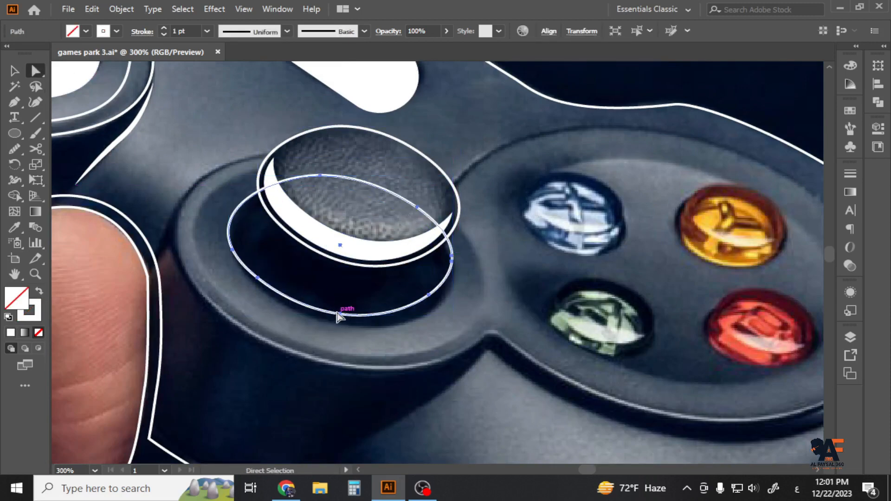
{"action": "left_click_drag", "start_coordinate": [432, 301], "coordinate": [438, 309]}
{"action": "left_click_drag", "start_coordinate": [258, 280], "coordinate": [252, 281]}
{"action": "left_click_drag", "start_coordinate": [232, 251], "coordinate": [231, 251]}
{"action": "left_click_drag", "start_coordinate": [252, 281], "coordinate": [256, 289]}
{"action": "left_click_drag", "start_coordinate": [452, 262], "coordinate": [456, 259]}
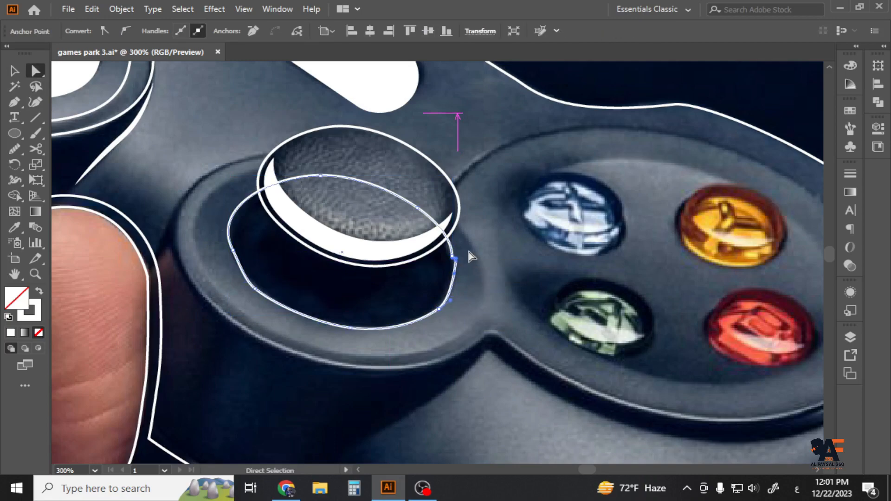
- Refine the well outline's side anchors and curve handles, smooth the path and fill it solid white
{"action": "scroll", "coordinate": [254, 253], "scroll_direction": "up", "scroll_amount": 1}
{"action": "left_click", "coordinate": [236, 257]}
{"action": "left_click_drag", "start_coordinate": [226, 250], "coordinate": [223, 251]}
{"action": "left_click", "coordinate": [553, 266]}
{"action": "scroll", "coordinate": [553, 266], "scroll_direction": "up", "scroll_amount": 2}
{"action": "left_click", "coordinate": [495, 260]}
{"action": "left_click_drag", "start_coordinate": [488, 270], "coordinate": [486, 279]}
{"action": "scroll", "coordinate": [500, 266], "scroll_direction": "down", "scroll_amount": 2}
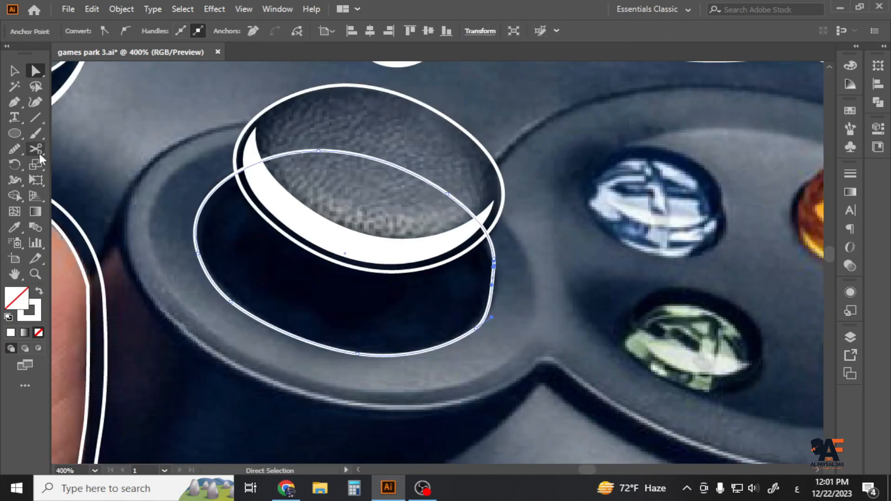
{"action": "left_click", "coordinate": [14, 149]}
{"action": "left_click", "coordinate": [196, 236]}
{"action": "left_click", "coordinate": [210, 201]}
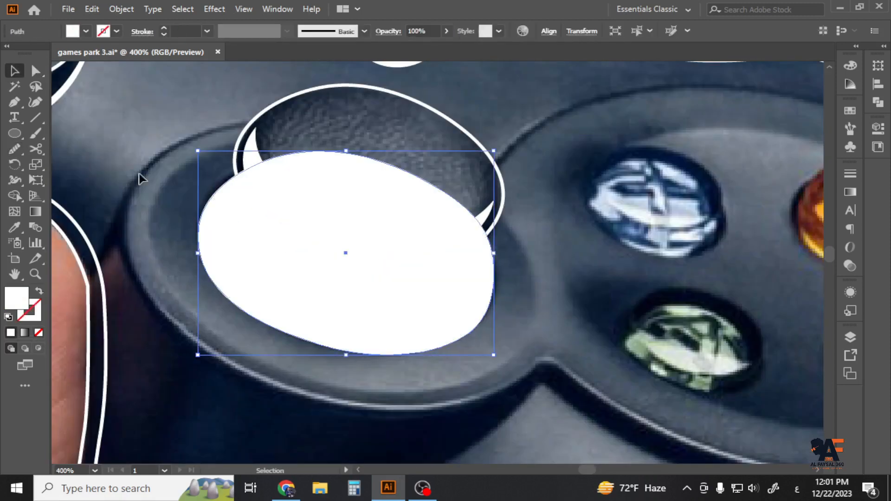
- Split the cap and well shapes with Shape Builder and delete the overlapping piece, keeping the cap as an outline
{"action": "left_click", "coordinate": [235, 153]}
{"action": "left_click", "coordinate": [39, 291]}
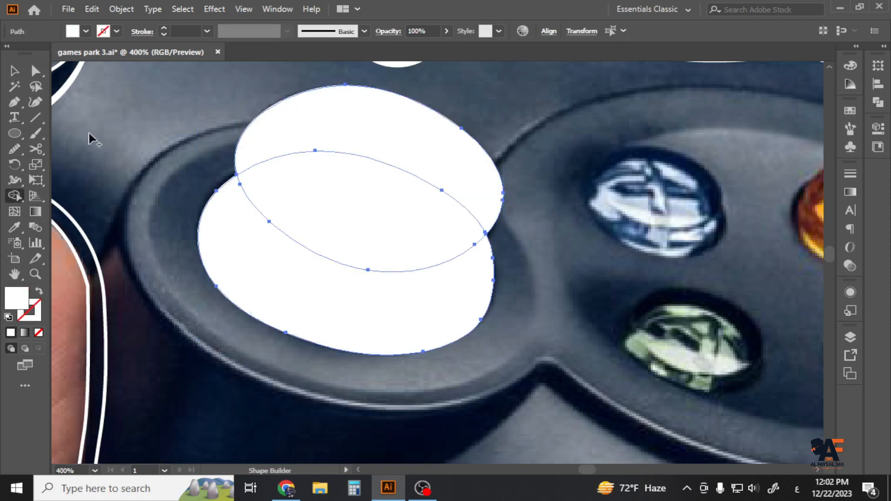
{"action": "key", "text": "v"}
{"action": "left_click", "coordinate": [224, 247]}
{"action": "left_click", "coordinate": [344, 154]}
{"action": "left_click", "coordinate": [39, 291]}
{"action": "left_click", "coordinate": [144, 218]}
{"action": "left_click", "coordinate": [290, 183]}
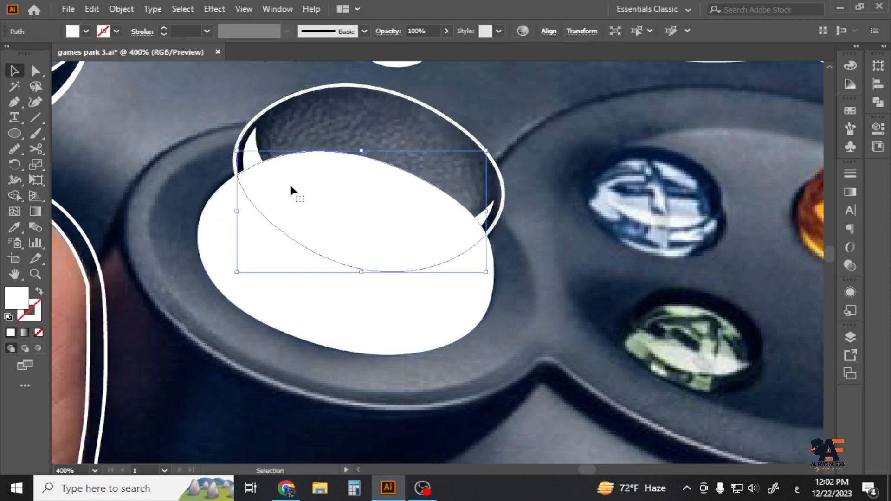
{"action": "key", "text": "Delete"}
- Fill the cap ellipse white and create an Offset Path of 3 px around it
{"action": "left_click", "coordinate": [238, 143]}
{"action": "left_click", "coordinate": [39, 292]}
{"action": "left_click", "coordinate": [122, 9]}
{"action": "mouse_move", "coordinate": [139, 320]}
{"action": "left_click", "coordinate": [394, 363]}
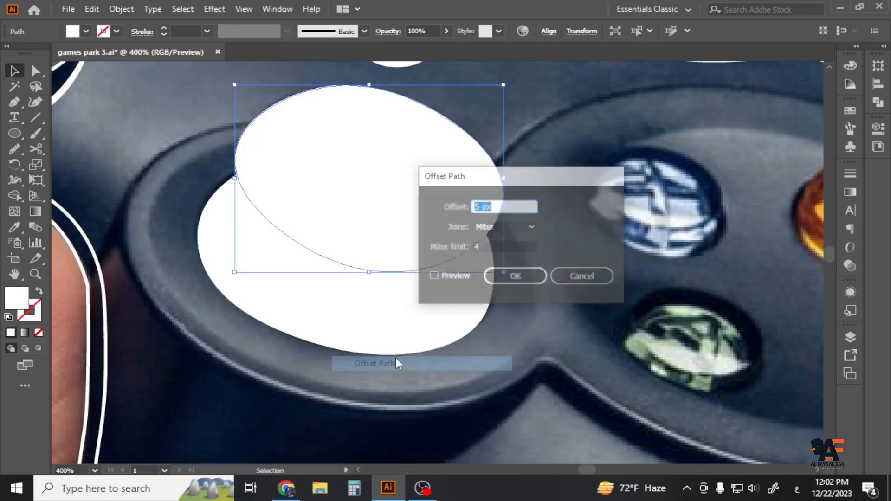
{"action": "left_click", "coordinate": [433, 276]}
{"action": "left_click", "coordinate": [504, 207]}
{"action": "key", "text": "Down"}
{"action": "key", "text": "Down"}
{"action": "left_click", "coordinate": [523, 282]}
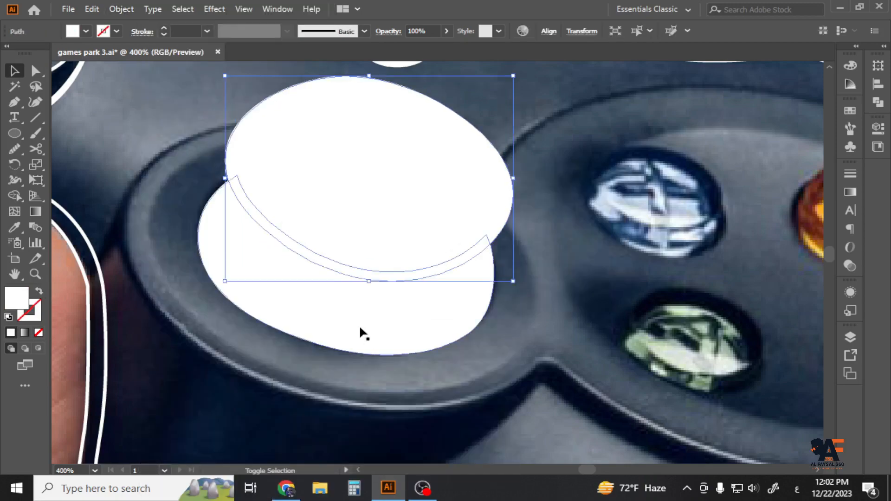
- Subtract the offset shape from the white well shape and turn the cap ellipse back into a white outline
{"action": "left_click", "coordinate": [362, 331], "text": "shift"}
{"action": "left_click", "coordinate": [883, 46]}
{"action": "left_click", "coordinate": [755, 92]}
{"action": "left_click", "coordinate": [884, 46]}
{"action": "left_click", "coordinate": [395, 178]}
{"action": "left_click", "coordinate": [39, 292]}
{"action": "left_click", "coordinate": [155, 294]}
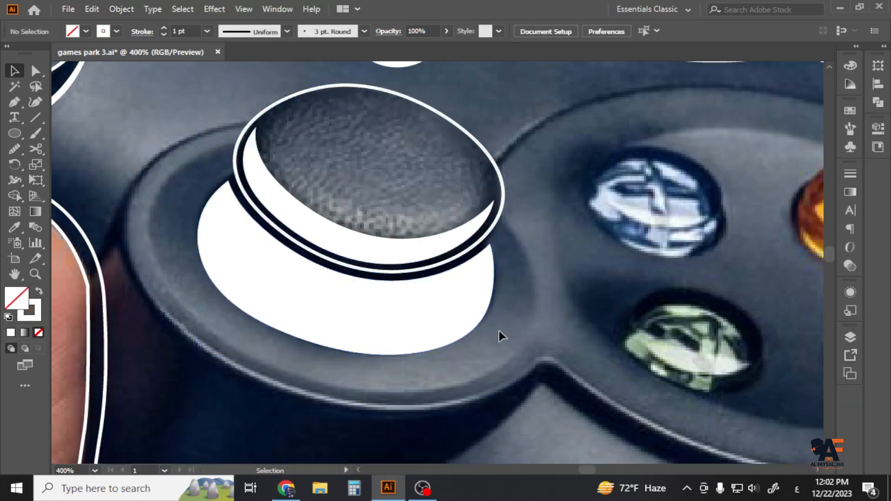
- Draw a curved Pen path along the right thumbstick's outer left and lower rim, and smooth it
{"action": "scroll", "coordinate": [497, 330], "scroll_direction": "down", "scroll_amount": 2}
{"action": "left_click_drag", "start_coordinate": [501, 347], "coordinate": [471, 293]}
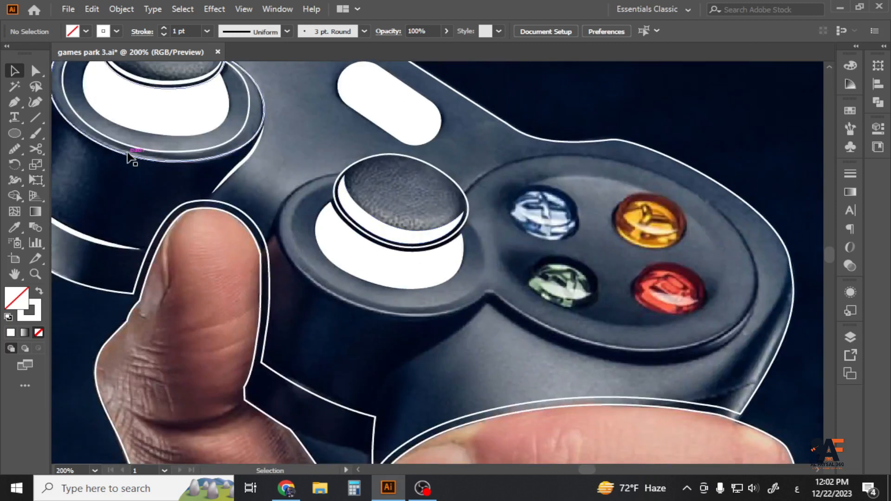
{"action": "scroll", "coordinate": [320, 209], "scroll_direction": "up", "scroll_amount": 1}
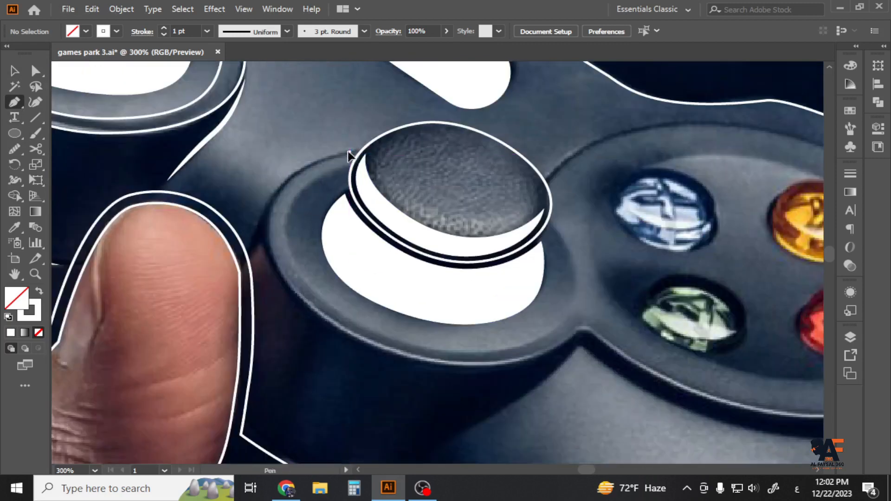
{"action": "left_click", "coordinate": [349, 152]}
{"action": "left_click_drag", "start_coordinate": [322, 317], "coordinate": [406, 356]}
{"action": "left_click_drag", "start_coordinate": [457, 449], "coordinate": [456, 446]}
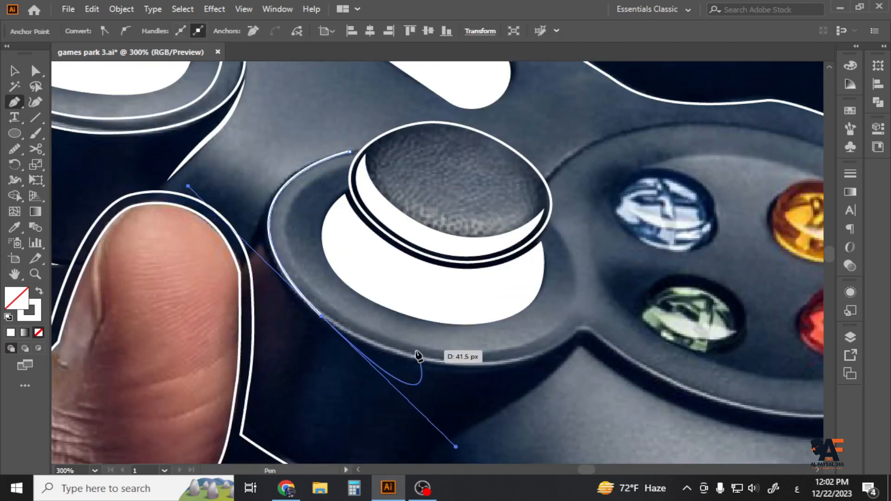
{"action": "left_click_drag", "start_coordinate": [570, 336], "coordinate": [663, 274]}
{"action": "left_click", "coordinate": [571, 336]}
{"action": "key", "text": "n"}
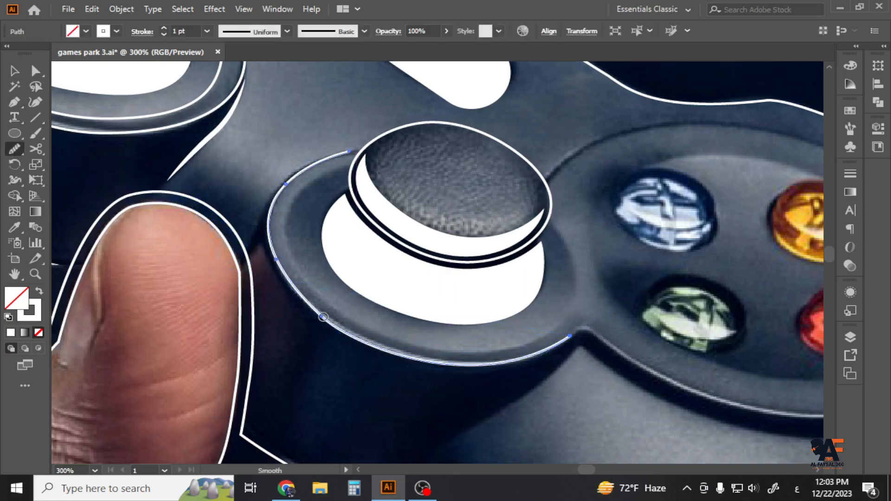
- Copy the left thumbstick rim's 2 pt tapered stroke onto the new rim curve with the Eyedropper
{"action": "left_click", "coordinate": [195, 153]}
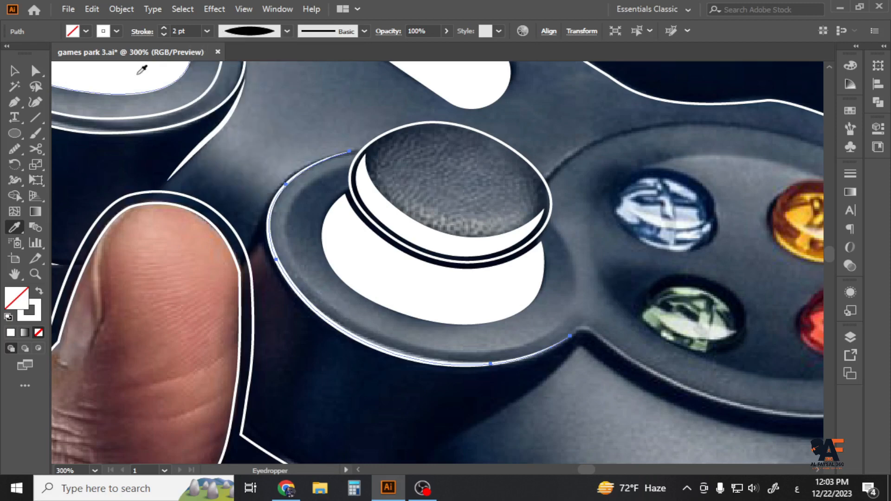
{"action": "key", "text": "v"}
{"action": "left_click", "coordinate": [293, 115]}
- Duplicate the rim stroke slightly inward and adjust its lower-right portion to follow the inner rim
{"action": "scroll", "coordinate": [255, 119], "scroll_direction": "right", "scroll_amount": 2}
{"action": "left_click_drag", "start_coordinate": [287, 325], "coordinate": [337, 307]}
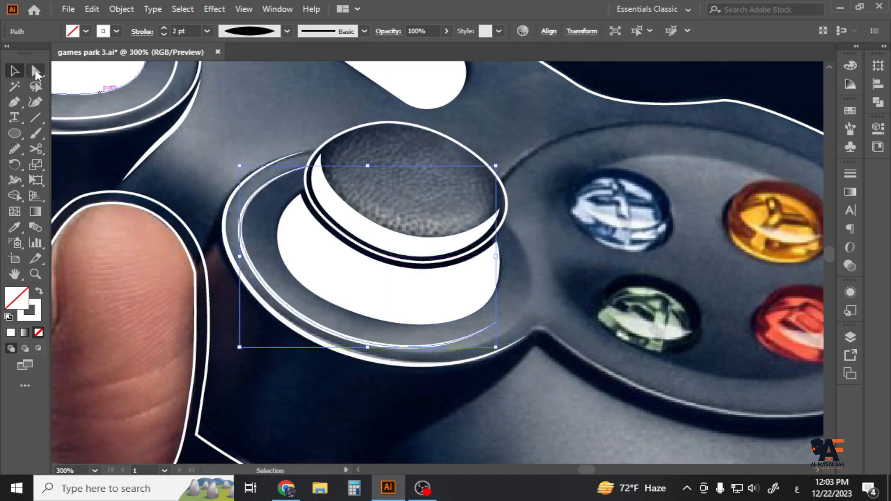
{"action": "left_click", "coordinate": [35, 71]}
{"action": "left_click_drag", "start_coordinate": [496, 322], "coordinate": [449, 349]}
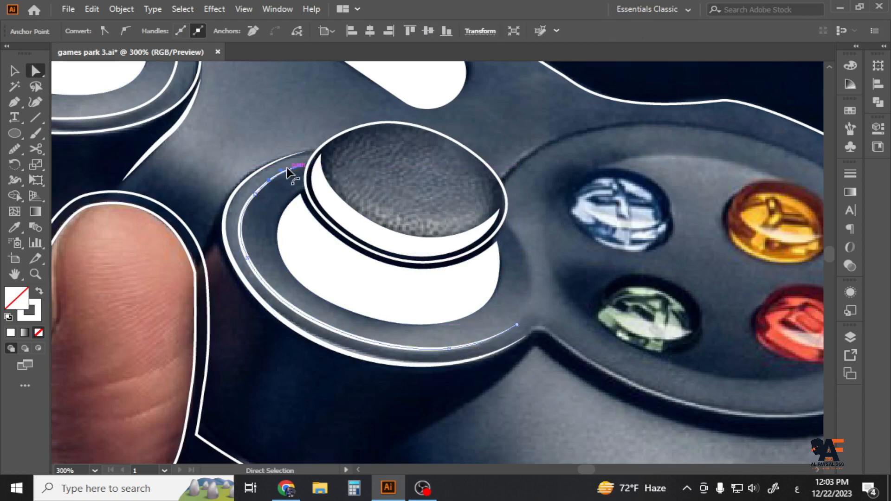
- Reshape the inner rim stroke's upper end and left-side anchors so it runs evenly inside the outer rim
{"action": "scroll", "coordinate": [287, 170], "scroll_direction": "up", "scroll_amount": 2}
{"action": "left_click", "coordinate": [220, 217], "text": "shift"}
{"action": "left_click_drag", "start_coordinate": [327, 159], "coordinate": [306, 166]}
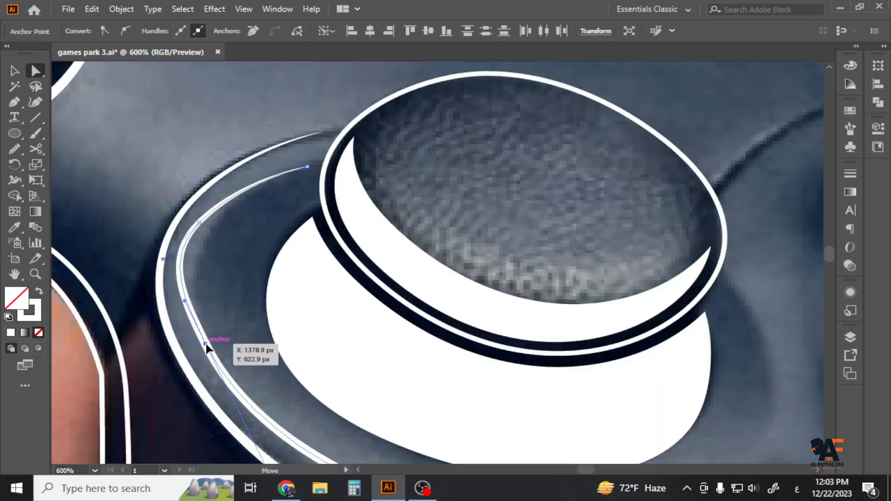
{"action": "left_click_drag", "start_coordinate": [205, 344], "coordinate": [205, 343]}
{"action": "left_click", "coordinate": [203, 227]}
{"action": "scroll", "coordinate": [179, 273], "scroll_direction": "down", "scroll_amount": 1}
{"action": "left_click_drag", "start_coordinate": [181, 275], "coordinate": [212, 355]}
{"action": "left_click", "coordinate": [15, 71]}
{"action": "left_click", "coordinate": [147, 134]}
{"action": "scroll", "coordinate": [153, 141], "scroll_direction": "down", "scroll_amount": 2}
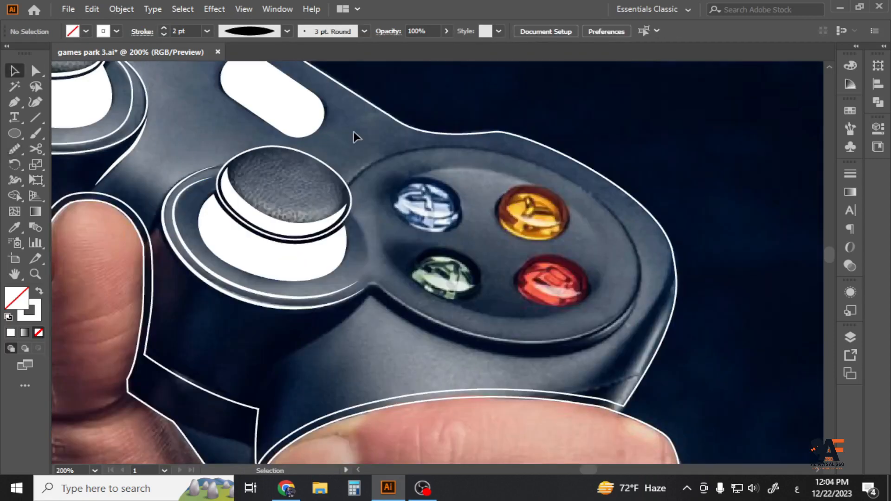
- Draw a curved Pen path from the rim's junction with the button panel down along the body crease, and smooth it
{"action": "left_click_drag", "start_coordinate": [408, 253], "coordinate": [459, 224]}
{"action": "scroll", "coordinate": [344, 318], "scroll_direction": "up", "scroll_amount": 1}
{"action": "left_click", "coordinate": [481, 195]}
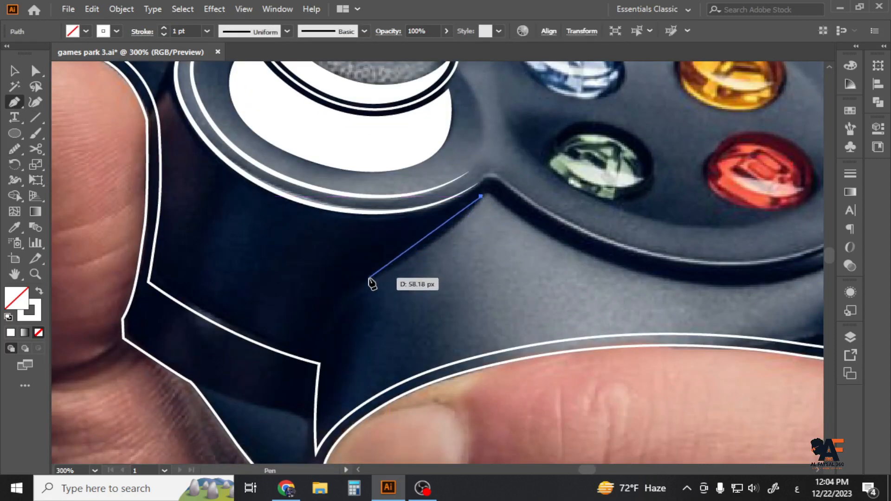
{"action": "left_click_drag", "start_coordinate": [301, 296], "coordinate": [293, 307]}
{"action": "key", "text": "ctrl+z"}
{"action": "left_click_drag", "start_coordinate": [370, 277], "coordinate": [321, 299]}
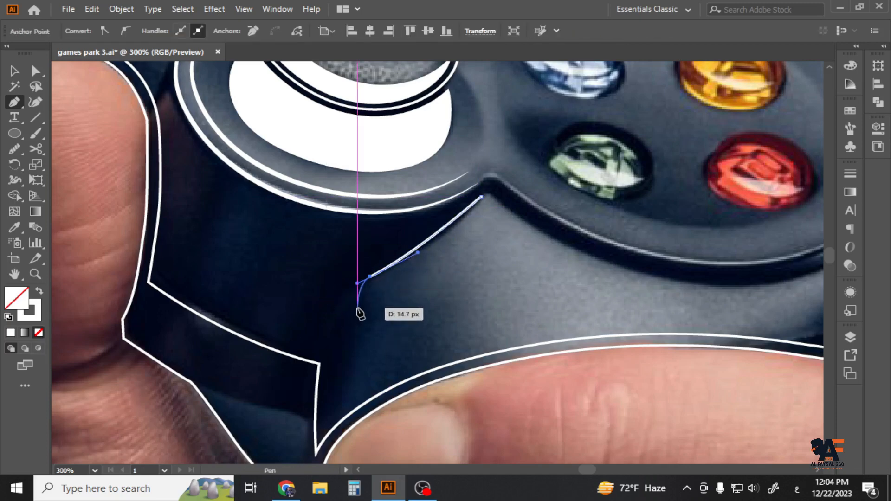
{"action": "left_click", "coordinate": [15, 149]}
{"action": "left_click_drag", "start_coordinate": [356, 302], "coordinate": [390, 270]}
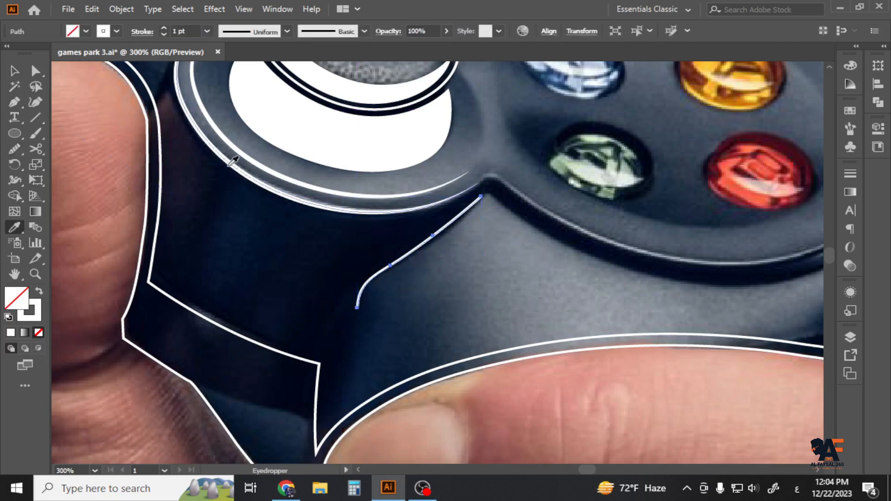
- Give the crease line a 2 pt stroke with a tapered width profile
{"action": "left_click", "coordinate": [286, 33]}
{"action": "left_click", "coordinate": [261, 72]}
{"action": "left_click", "coordinate": [16, 70]}
{"action": "left_click", "coordinate": [552, 256]}
- Draw a closed crescent outline with the Pen tool around the dark shadow along the face-button panel's lower edge
{"action": "scroll", "coordinate": [552, 256], "scroll_direction": "down", "scroll_amount": 1}
{"action": "left_click_drag", "start_coordinate": [566, 255], "coordinate": [400, 331]}
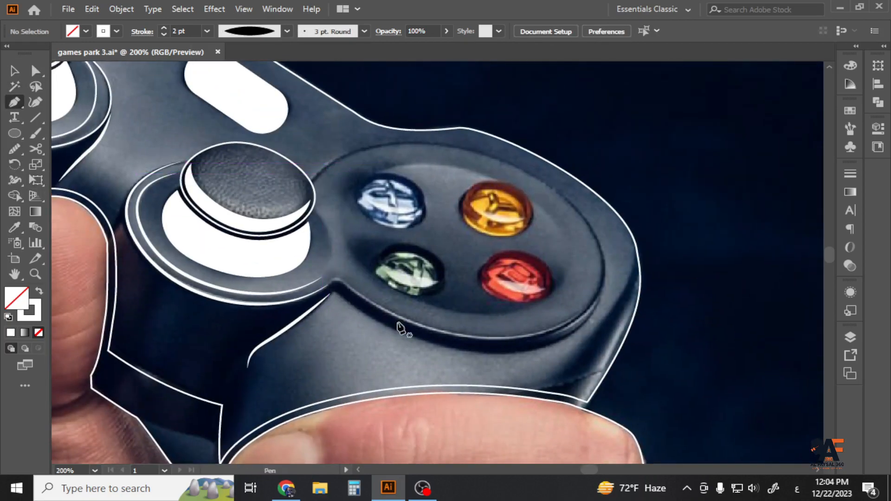
{"action": "left_click", "coordinate": [346, 284]}
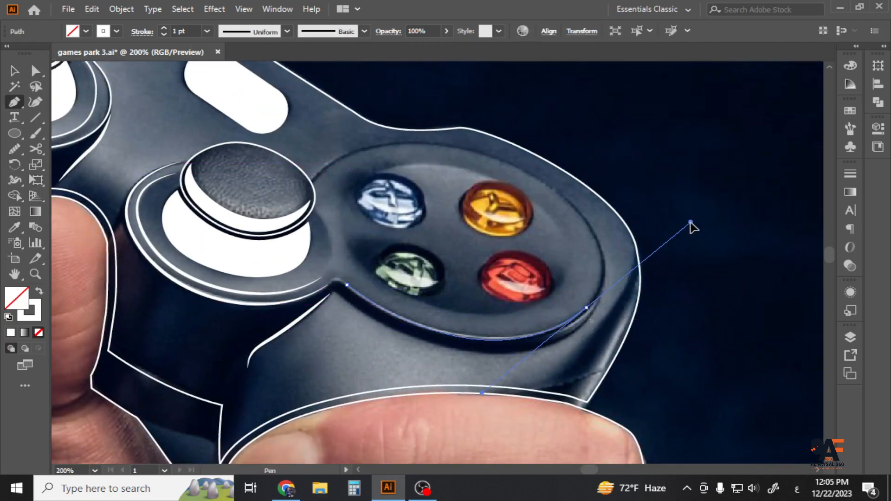
{"action": "left_click", "coordinate": [587, 307]}
{"action": "left_click_drag", "start_coordinate": [500, 360], "coordinate": [519, 351]}
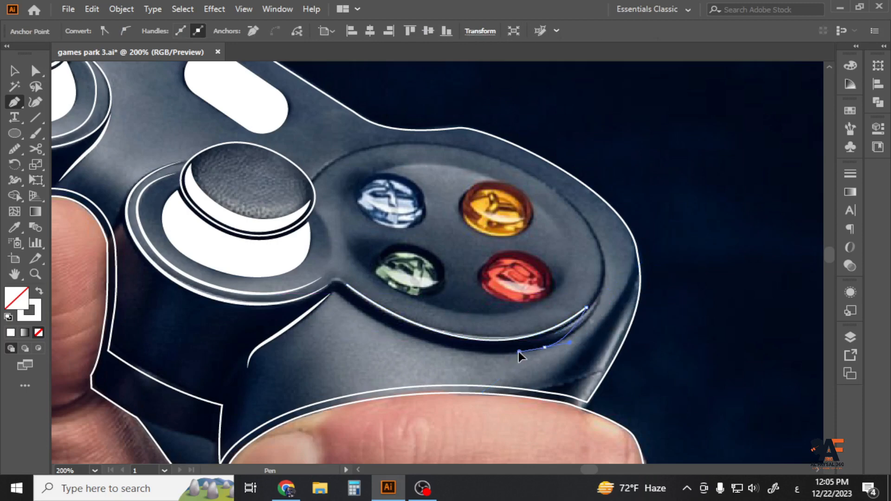
{"action": "left_click_drag", "start_coordinate": [334, 293], "coordinate": [249, 211]}
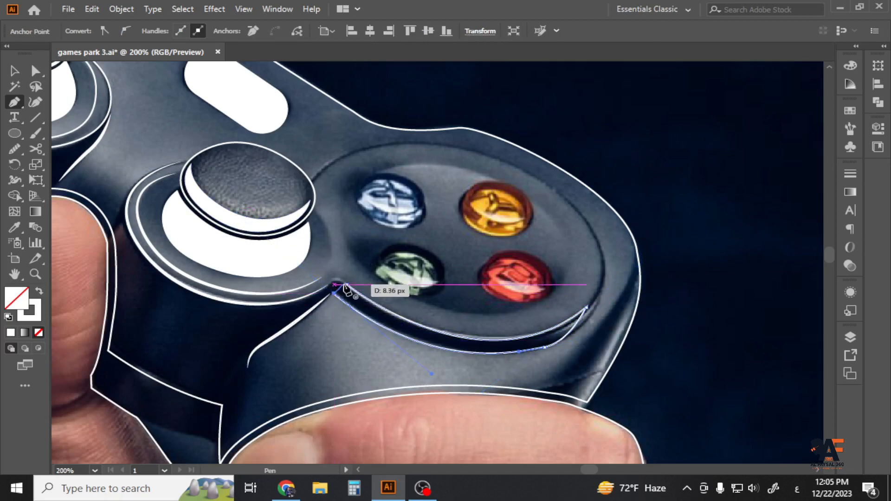
{"action": "key", "text": "v"}
{"action": "left_click", "coordinate": [580, 256]}
- Move the shadow outline's right tip out to the panel edge and smooth its lower right curve
{"action": "scroll", "coordinate": [597, 320], "scroll_direction": "up", "scroll_amount": 2}
{"action": "key", "text": "a"}
{"action": "left_click", "coordinate": [579, 295]}
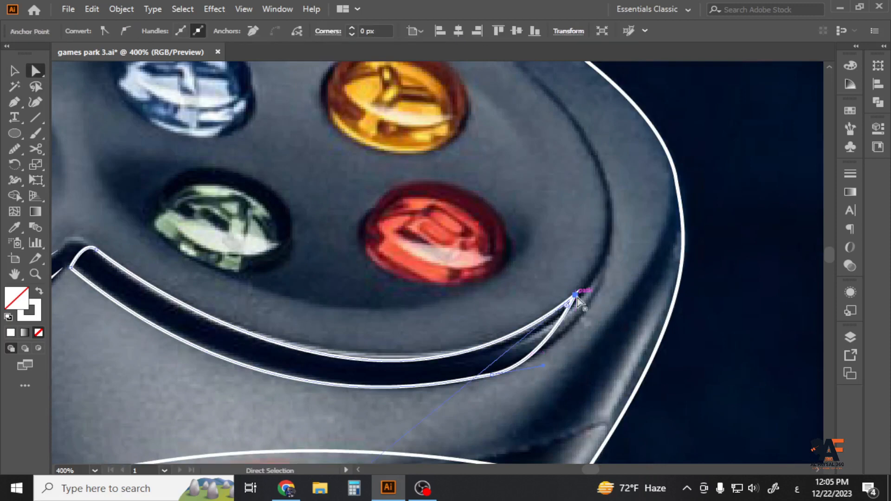
{"action": "left_click_drag", "start_coordinate": [580, 296], "coordinate": [589, 291]}
{"action": "left_click", "coordinate": [15, 148]}
{"action": "left_click_drag", "start_coordinate": [482, 368], "coordinate": [522, 367]}
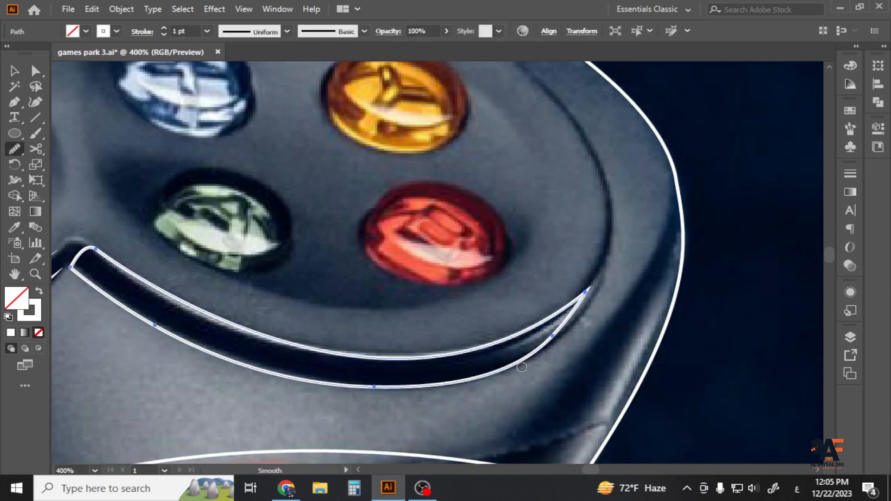
- Fill the panel's shadow shape solid white and adjust the anchor near its right tip
{"action": "left_click", "coordinate": [39, 293]}
{"action": "left_click", "coordinate": [579, 284]}
{"action": "key", "text": "a"}
{"action": "left_click_drag", "start_coordinate": [557, 340], "coordinate": [564, 333]}
{"action": "left_click", "coordinate": [589, 252]}
{"action": "left_click_drag", "start_coordinate": [467, 183], "coordinate": [495, 232]}
{"action": "scroll", "coordinate": [495, 232], "scroll_direction": "down", "scroll_amount": 1}
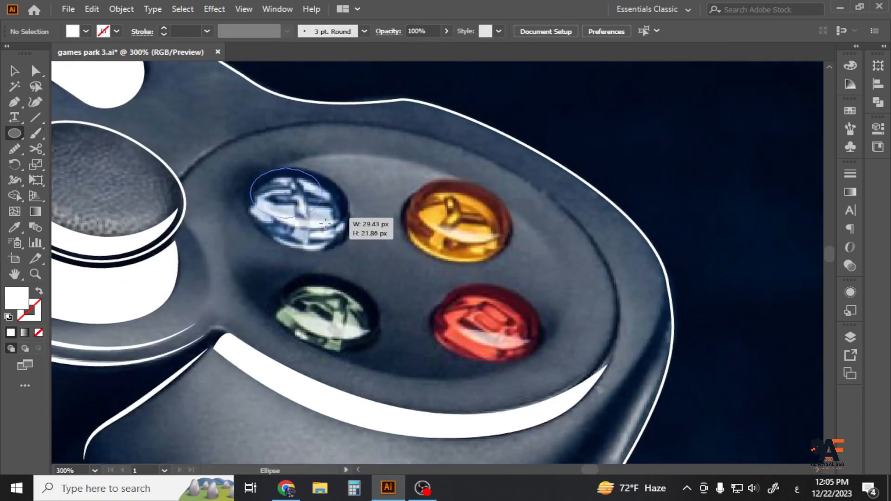
- Draw a white ellipse over the blue face button and copy it onto the yellow, red and green buttons
{"action": "left_click_drag", "start_coordinate": [326, 223], "coordinate": [355, 258]}
{"action": "key", "text": "v"}
{"action": "left_click_drag", "start_coordinate": [285, 213], "coordinate": [437, 222]}
{"action": "left_click_drag", "start_coordinate": [452, 231], "coordinate": [482, 332]}
{"action": "left_click_drag", "start_coordinate": [486, 323], "coordinate": [330, 316]}
{"action": "left_click", "coordinate": [421, 283]}
- Turn the four button ellipses into unfilled white outlines by swapping their fill and stroke
{"action": "left_click_drag", "start_coordinate": [474, 231], "coordinate": [417, 177]}
{"action": "key", "text": "ctrl+z"}
{"action": "left_click", "coordinate": [474, 311], "text": "shift"}
{"action": "left_click", "coordinate": [338, 309], "text": "shift"}
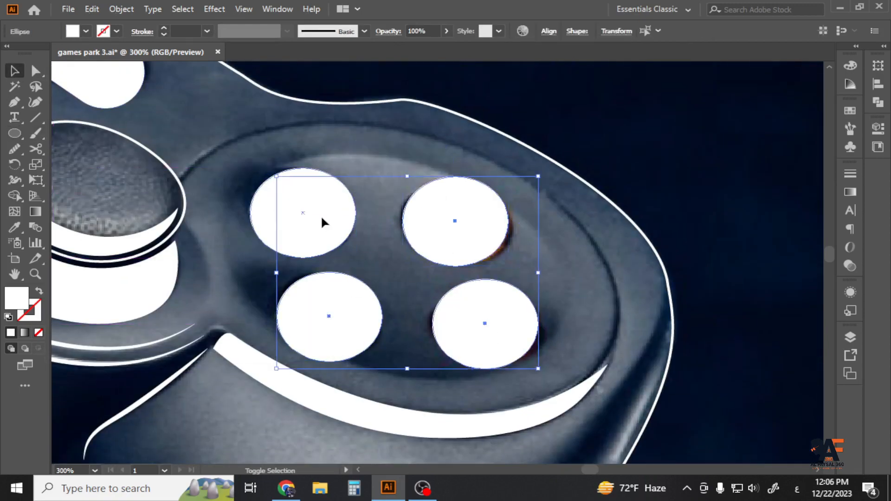
{"action": "key", "text": "shift+x"}
{"action": "left_click", "coordinate": [235, 167]}
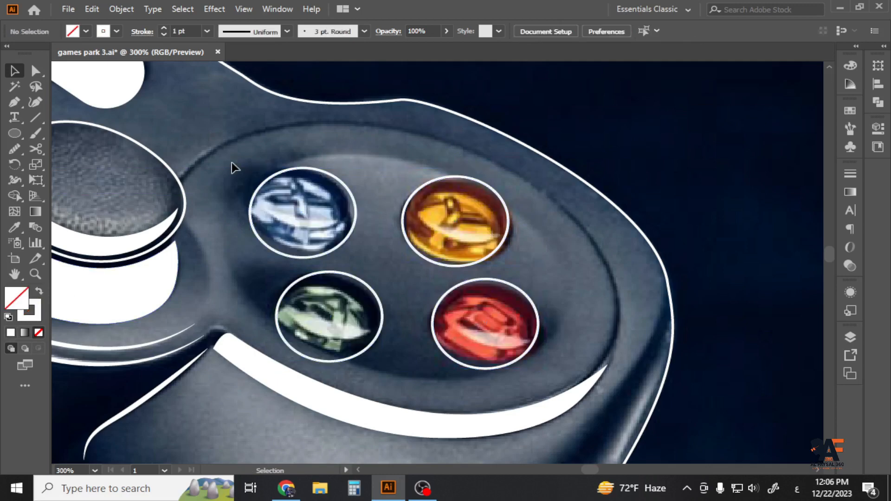
- Switch the keyboard input to English, add the letter S as text above the face buttons and enlarge it
{"action": "left_click", "coordinate": [370, 151]}
{"action": "key", "text": "super+space"}
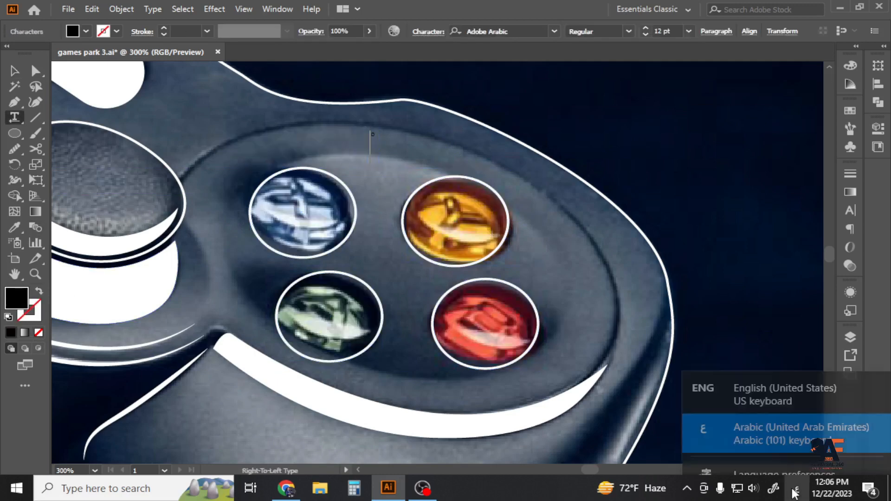
{"action": "key", "text": "Escape"}
{"action": "left_click", "coordinate": [16, 117]}
{"action": "left_click", "coordinate": [379, 151]}
{"action": "type", "text": "S"}
{"action": "left_click", "coordinate": [15, 71]}
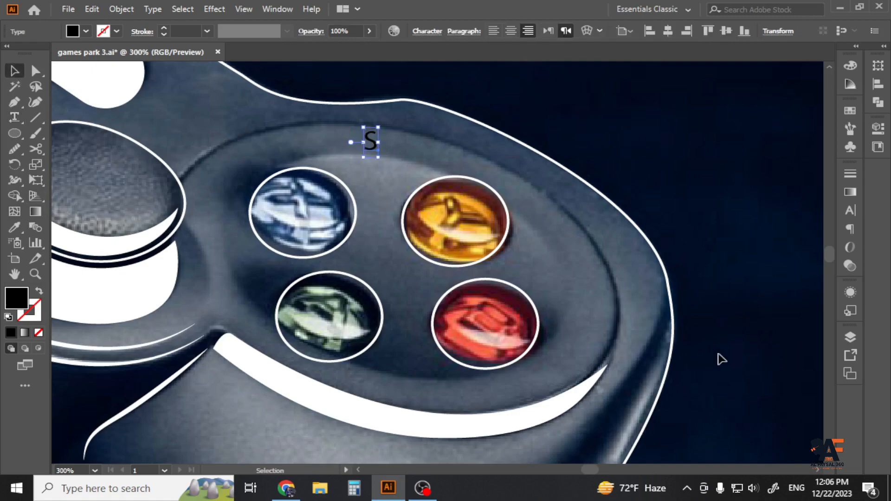
{"action": "left_click_drag", "start_coordinate": [378, 157], "coordinate": [431, 211]}
- Sample the purple GAMES PARK lettering's style onto the S, fill it white and set its Poppins weight to SemiBold
{"action": "scroll", "coordinate": [431, 257], "scroll_direction": "down", "scroll_amount": 8}
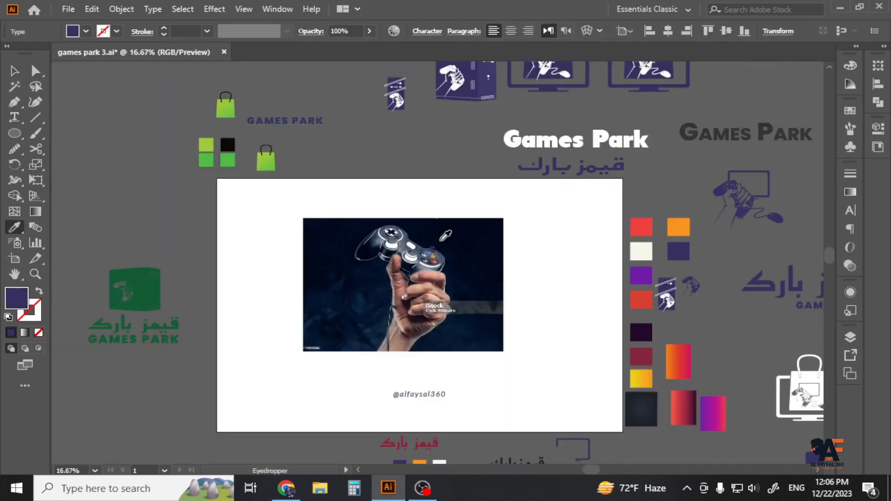
{"action": "scroll", "coordinate": [446, 248], "scroll_direction": "up", "scroll_amount": 5}
{"action": "left_click", "coordinate": [86, 32]}
{"action": "left_click", "coordinate": [31, 49]}
{"action": "left_click", "coordinate": [849, 210]}
{"action": "left_click", "coordinate": [825, 205]}
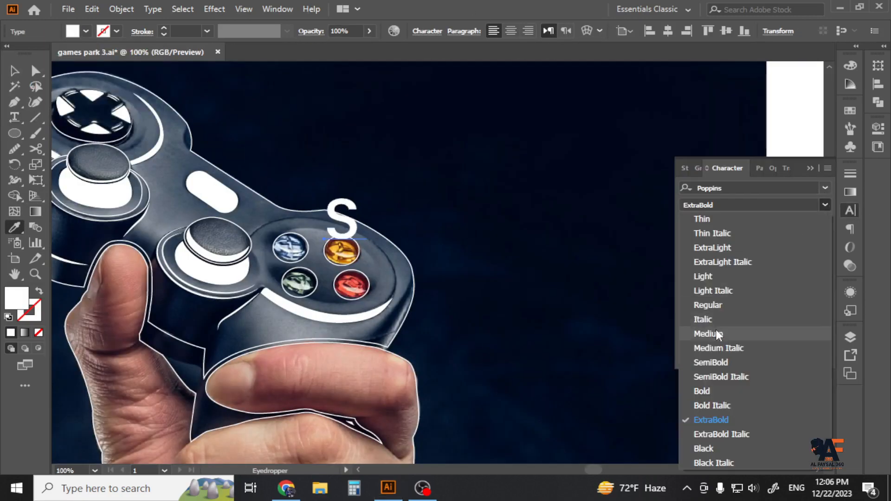
{"action": "left_click", "coordinate": [716, 361]}
- Resize the letter, change it to X and duplicate it into an evenly spaced row of four
{"action": "key", "text": "v"}
{"action": "scroll", "coordinate": [271, 215], "scroll_direction": "up", "scroll_amount": 2}
{"action": "left_click_drag", "start_coordinate": [467, 167], "coordinate": [434, 209]}
{"action": "double_click", "coordinate": [365, 225]}
{"action": "left_click_drag", "start_coordinate": [396, 252], "coordinate": [273, 216]}
{"action": "left_click", "coordinate": [15, 74]}
{"action": "left_click_drag", "start_coordinate": [273, 215], "coordinate": [340, 216]}
{"action": "key", "text": "ctrl+d"}
{"action": "key", "text": "ctrl+d"}
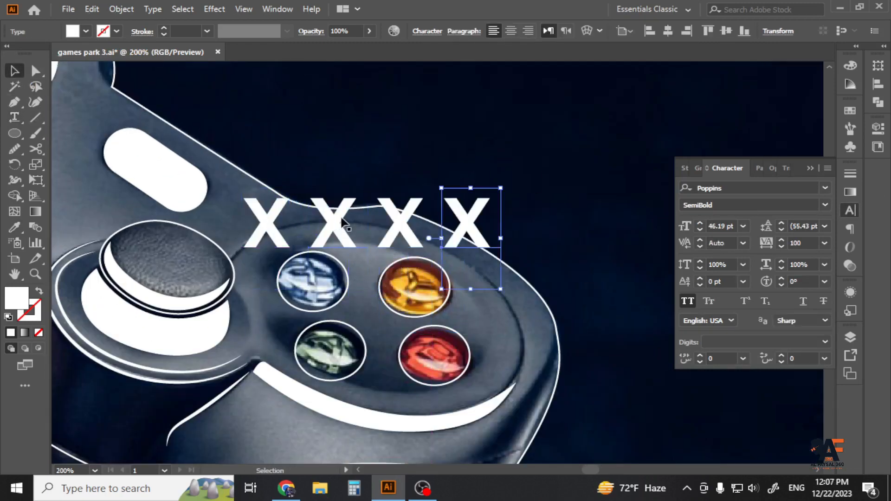
- Change the three copied letters to Y, B and A
{"action": "double_click", "coordinate": [348, 213]}
{"action": "type", "text": "Y"}
{"action": "double_click", "coordinate": [400, 220]}
{"action": "type", "text": "B"}
{"action": "double_click", "coordinate": [466, 221]}
{"action": "type", "text": "A"}
{"action": "key", "text": "Escape"}
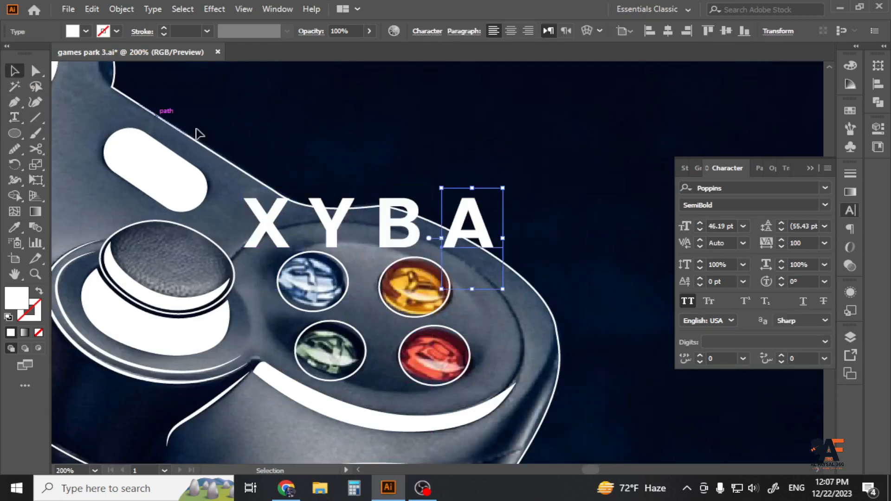
- Convert the X, Y, B and A text objects to outlines
{"action": "left_click_drag", "start_coordinate": [198, 135], "coordinate": [420, 229]}
{"action": "left_click", "coordinate": [468, 229], "text": "shift"}
{"action": "key", "text": "ctrl+shift+o"}
- Place X on the blue button, Y on yellow, A on green and B on red, tilting the Y and A
{"action": "left_click", "coordinate": [369, 254]}
{"action": "scroll", "coordinate": [318, 260], "scroll_direction": "up", "scroll_amount": 1}
{"action": "left_click_drag", "start_coordinate": [243, 206], "coordinate": [312, 292]}
{"action": "left_click_drag", "start_coordinate": [339, 204], "coordinate": [472, 305]}
{"action": "left_click_drag", "start_coordinate": [500, 343], "coordinate": [466, 356]}
{"action": "left_click_drag", "start_coordinate": [564, 228], "coordinate": [345, 429]}
{"action": "left_click_drag", "start_coordinate": [349, 398], "coordinate": [348, 415]}
{"action": "left_click_drag", "start_coordinate": [447, 207], "coordinate": [491, 398]}
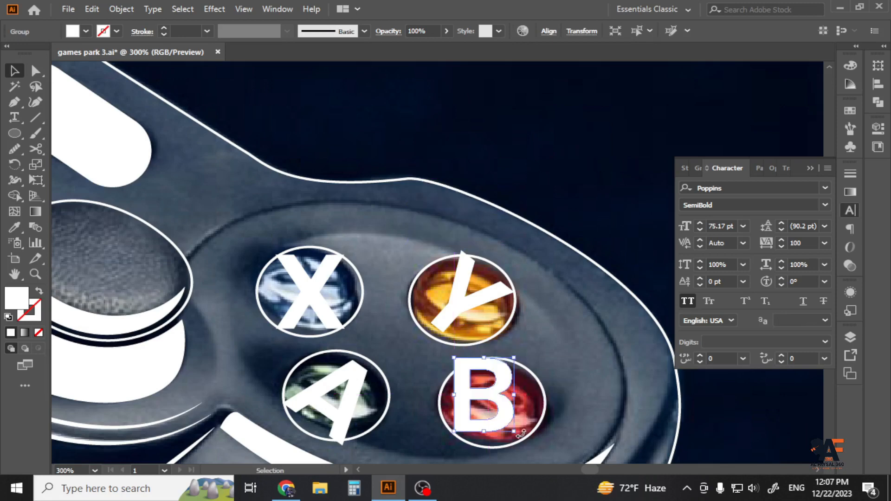
- Tilt the B, A and X letters to follow the controller's angle and scale all four letters down
{"action": "left_click_drag", "start_coordinate": [516, 435], "coordinate": [475, 441]}
{"action": "left_click_drag", "start_coordinate": [505, 407], "coordinate": [516, 415]}
{"action": "left_click", "coordinate": [350, 420]}
{"action": "left_click_drag", "start_coordinate": [344, 456], "coordinate": [331, 457]}
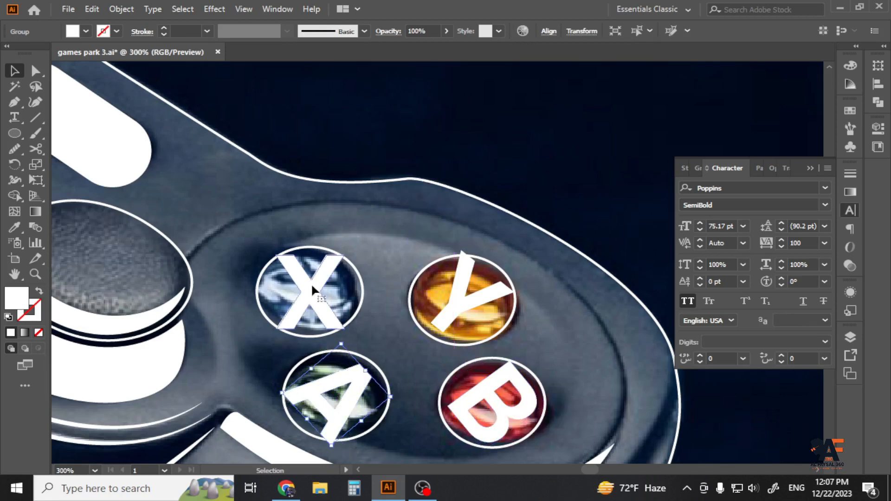
{"action": "left_click", "coordinate": [313, 290]}
{"action": "left_click_drag", "start_coordinate": [348, 333], "coordinate": [332, 345]}
{"action": "left_click_drag", "start_coordinate": [537, 246], "coordinate": [507, 286]}
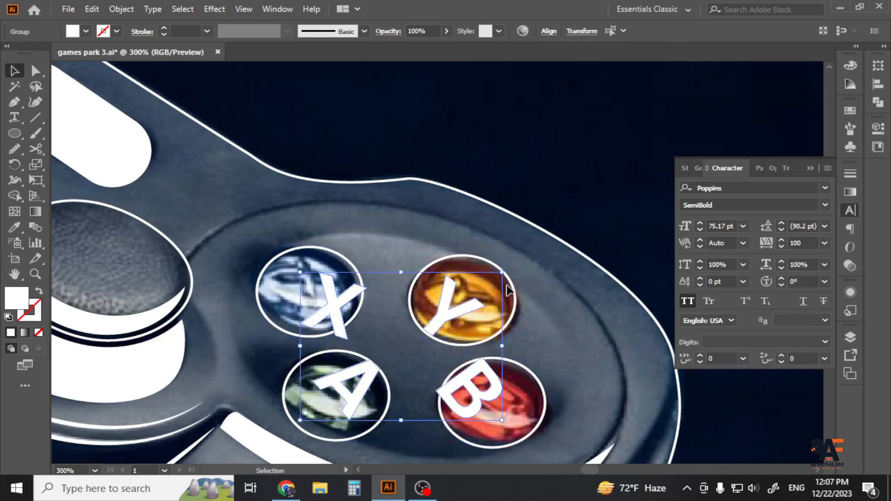
- Center the X letter horizontally and vertically within its button outline
{"action": "left_click", "coordinate": [400, 263]}
{"action": "left_click", "coordinate": [333, 297]}
{"action": "left_click", "coordinate": [316, 248], "text": "shift"}
{"action": "left_click", "coordinate": [549, 32]}
{"action": "left_click", "coordinate": [434, 66]}
{"action": "left_click", "coordinate": [514, 66]}
{"action": "left_click", "coordinate": [382, 235]}
{"action": "left_click", "coordinate": [382, 235]}
- Center the Y letter horizontally and vertically within the yellow button's outline
{"action": "left_click", "coordinate": [448, 304]}
{"action": "left_click", "coordinate": [482, 259], "text": "shift"}
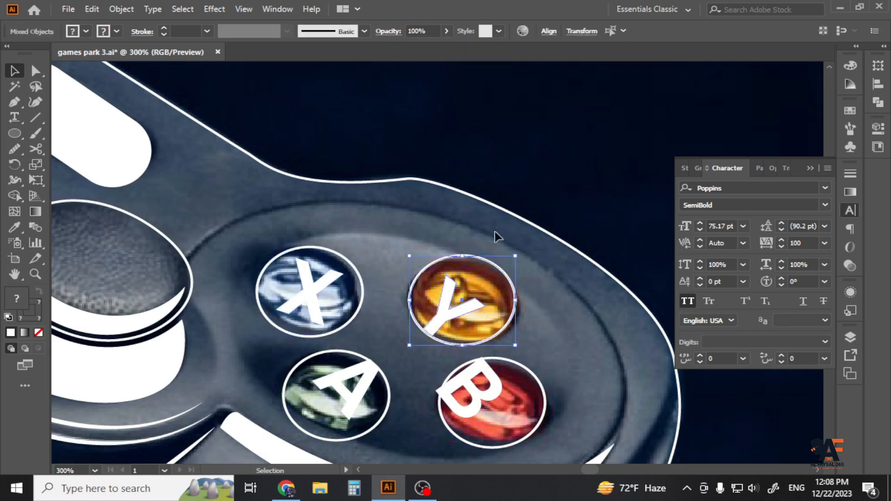
{"action": "left_click", "coordinate": [495, 267]}
{"action": "left_click", "coordinate": [549, 31]}
{"action": "left_click", "coordinate": [434, 68]}
{"action": "left_click", "coordinate": [518, 69]}
- Center the B letter horizontally and vertically within the red button's outline
{"action": "left_click", "coordinate": [446, 318]}
{"action": "left_click", "coordinate": [493, 301], "text": "shift"}
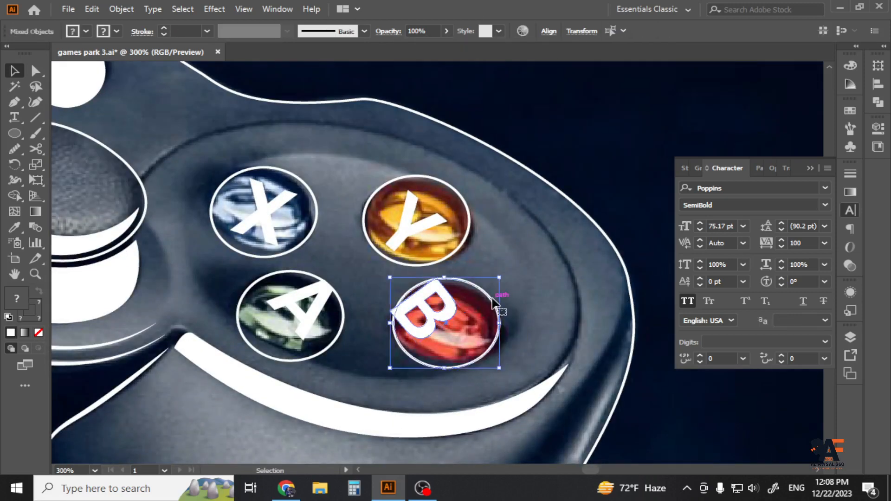
{"action": "left_click", "coordinate": [493, 301]}
{"action": "left_click", "coordinate": [549, 32]}
{"action": "left_click", "coordinate": [434, 68]}
{"action": "left_click", "coordinate": [519, 68]}
- Center the A letter horizontally and vertically within the green button's outline
{"action": "left_click", "coordinate": [314, 316]}
{"action": "left_click", "coordinate": [329, 347], "text": "shift"}
{"action": "left_click", "coordinate": [549, 32]}
{"action": "left_click", "coordinate": [434, 68]}
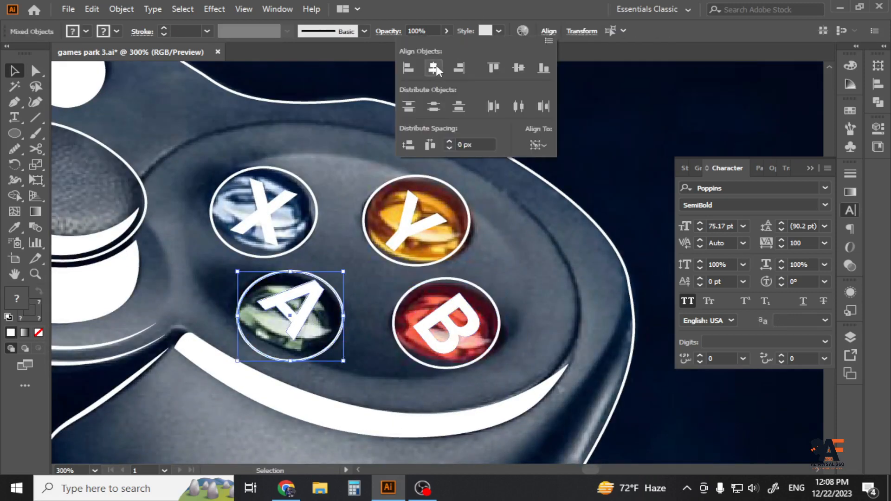
{"action": "left_click", "coordinate": [519, 68]}
{"action": "left_click", "coordinate": [507, 245]}
- Create slightly smaller copies of the four button outlines and make the copies solid white discs
{"action": "scroll", "coordinate": [280, 200], "scroll_direction": "down", "scroll_amount": 2}
{"action": "scroll", "coordinate": [281, 201], "scroll_direction": "up", "scroll_amount": 3}
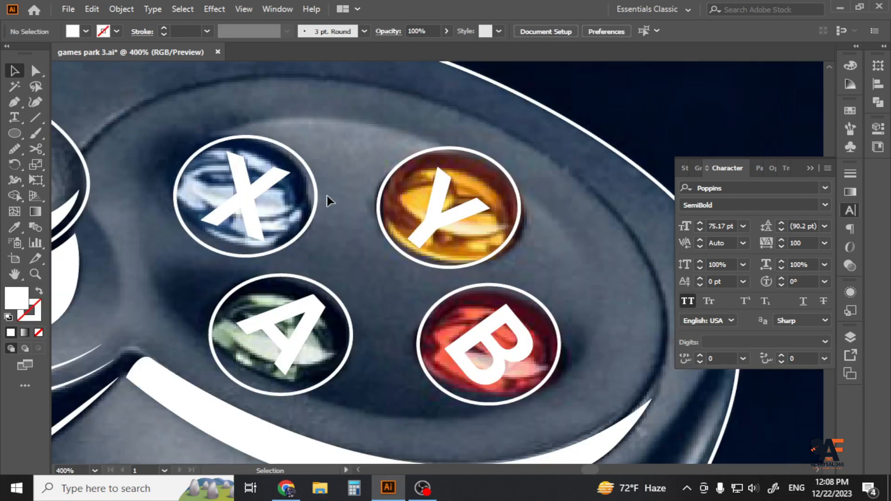
{"action": "left_click", "coordinate": [318, 199]}
{"action": "left_click", "coordinate": [349, 320], "text": "shift"}
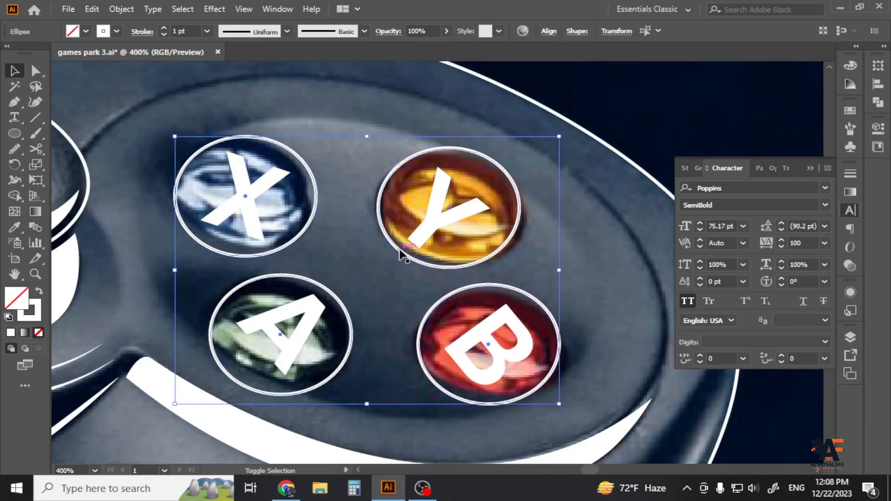
{"action": "left_click_drag", "start_coordinate": [559, 136], "coordinate": [549, 143]}
{"action": "left_click", "coordinate": [39, 291]}
{"action": "left_click", "coordinate": [344, 200]}
- Align the X button's white disc to the center of its outline
{"action": "left_click_drag", "start_coordinate": [324, 200], "coordinate": [269, 186]}
{"action": "left_click", "coordinate": [217, 141]}
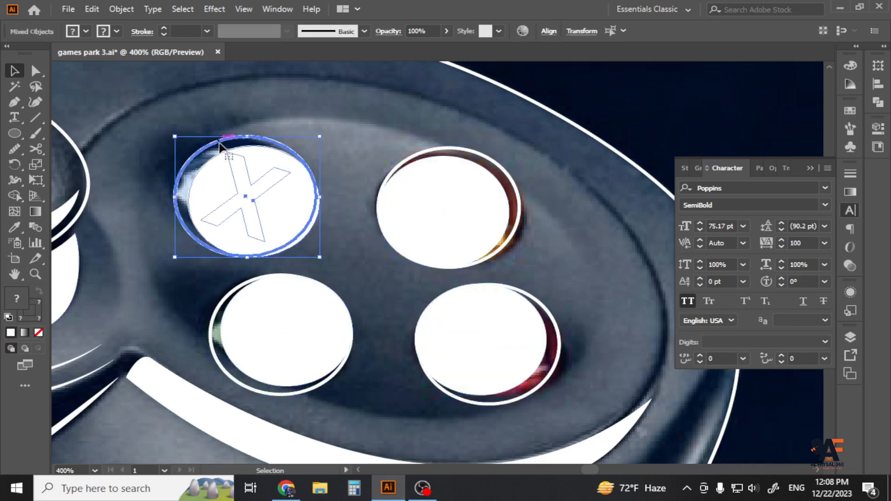
{"action": "left_click", "coordinate": [549, 31]}
{"action": "left_click", "coordinate": [433, 69]}
{"action": "left_click", "coordinate": [518, 70]}
{"action": "left_click", "coordinate": [353, 130]}
- Scale the four white button discs down further together
{"action": "left_click", "coordinate": [480, 336]}
{"action": "left_click", "coordinate": [309, 327]}
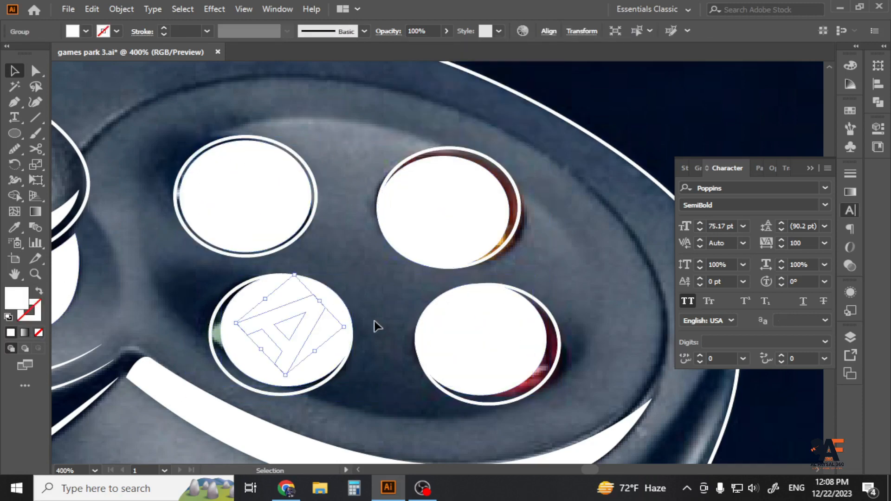
{"action": "left_click", "coordinate": [337, 327]}
{"action": "left_click", "coordinate": [434, 320], "text": "shift"}
{"action": "left_click_drag", "start_coordinate": [546, 140], "coordinate": [533, 149]}
- Center the reduced white disc of the X button horizontally and vertically inside its outline
{"action": "left_click", "coordinate": [255, 185]}
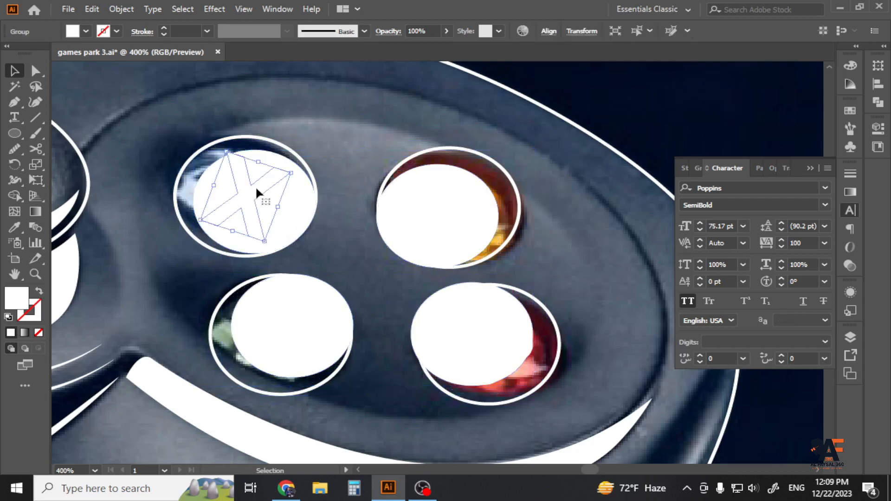
{"action": "left_click", "coordinate": [347, 172]}
{"action": "left_click", "coordinate": [303, 190]}
{"action": "left_click", "coordinate": [306, 162], "text": "shift"}
{"action": "left_click", "coordinate": [306, 162]}
{"action": "left_click", "coordinate": [549, 31]}
{"action": "left_click", "coordinate": [434, 69]}
{"action": "left_click", "coordinate": [518, 69]}
{"action": "left_click", "coordinate": [617, 109]}
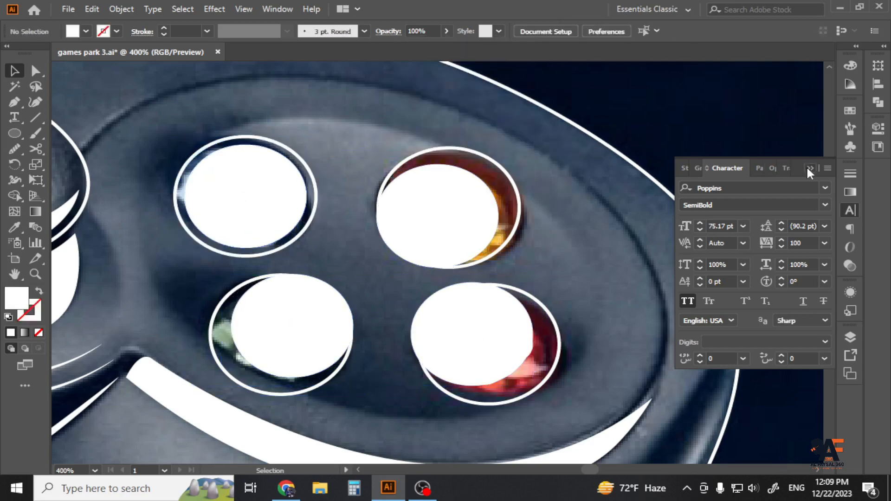
- Center the Y button's white disc inside its outline, keeping the alignment controls open
{"action": "left_click", "coordinate": [808, 168]}
{"action": "left_click", "coordinate": [878, 84]}
{"action": "left_click", "coordinate": [472, 176]}
{"action": "left_click", "coordinate": [515, 182], "text": "shift"}
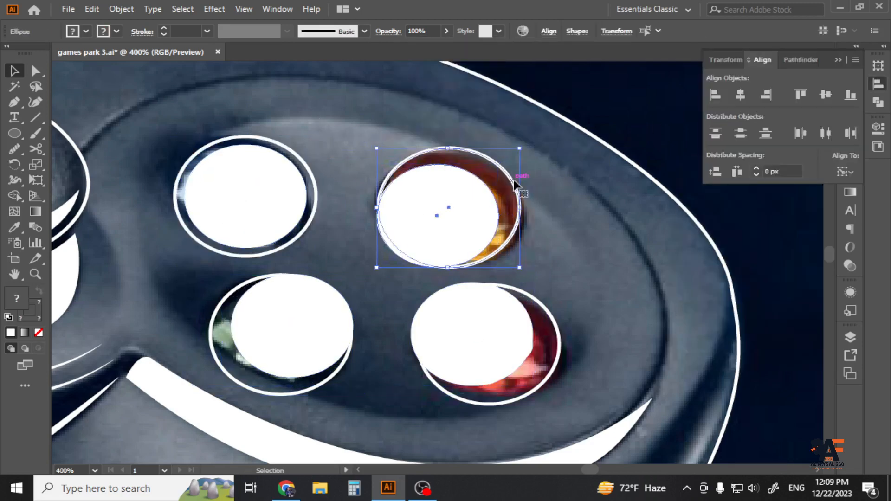
{"action": "left_click", "coordinate": [515, 182]}
{"action": "left_click", "coordinate": [740, 94]}
{"action": "left_click", "coordinate": [826, 95]}
- Center the B button's white disc horizontally and vertically inside its outline
{"action": "left_click_drag", "start_coordinate": [603, 304], "coordinate": [523, 344]}
{"action": "left_click", "coordinate": [524, 293], "text": "shift"}
{"action": "double_click", "coordinate": [528, 295]}
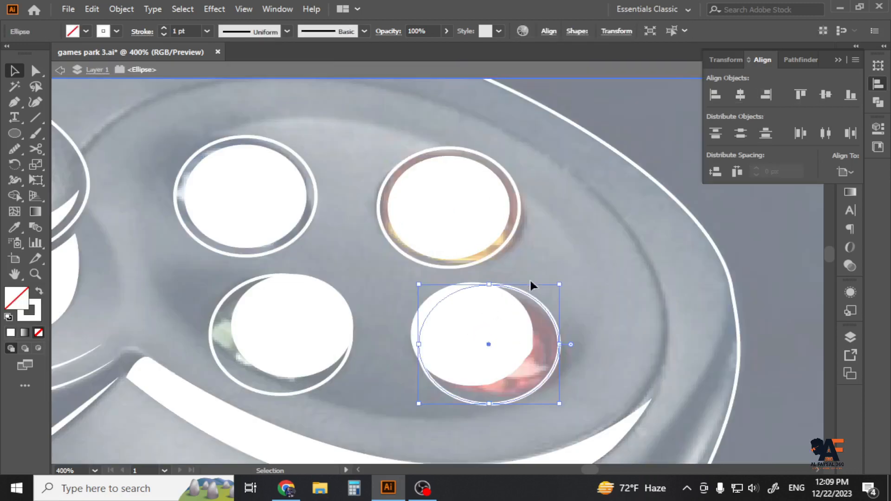
{"action": "double_click", "coordinate": [531, 284]}
{"action": "left_click_drag", "start_coordinate": [541, 284], "coordinate": [510, 306]}
{"action": "left_click", "coordinate": [529, 296]}
{"action": "left_click", "coordinate": [740, 94]}
{"action": "left_click", "coordinate": [825, 94]}
- Center the A button's white disc on its outline, using the outline as the fixed reference
{"action": "left_click_drag", "start_coordinate": [349, 283], "coordinate": [222, 311]}
{"action": "left_click", "coordinate": [740, 95]}
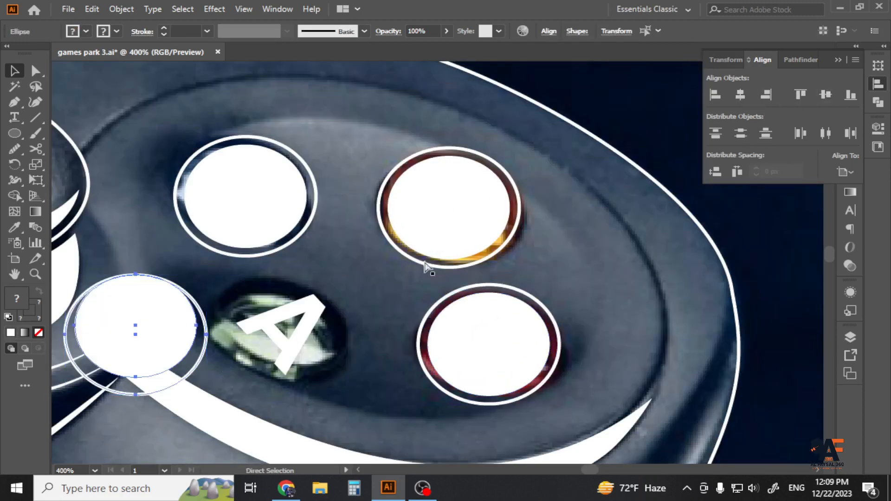
{"action": "key", "text": "ctrl+z"}
{"action": "left_click", "coordinate": [256, 284]}
{"action": "left_click", "coordinate": [249, 280]}
{"action": "left_click", "coordinate": [740, 95]}
{"action": "left_click", "coordinate": [825, 95]}
- Cut the A and B letters out of their white discs with Pathfinder Minus Front
{"action": "left_click", "coordinate": [294, 332]}
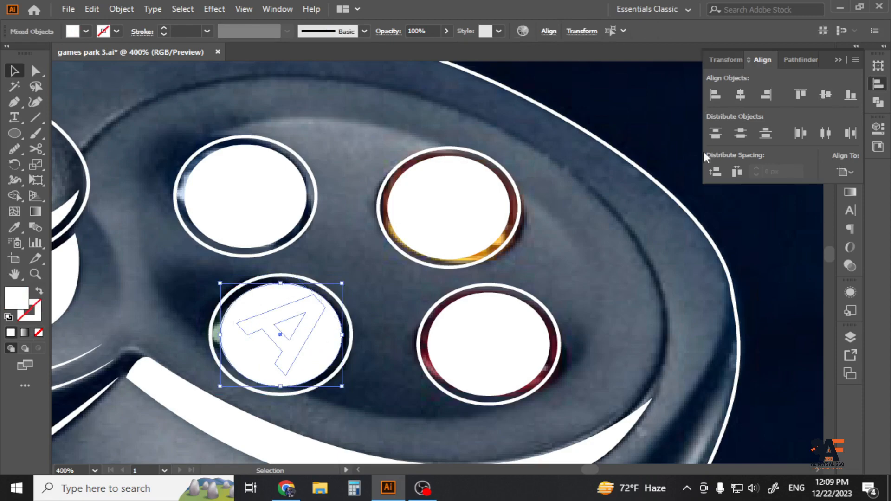
{"action": "left_click", "coordinate": [878, 101]}
{"action": "left_click", "coordinate": [742, 96]}
{"action": "left_click", "coordinate": [469, 338]}
{"action": "left_click", "coordinate": [455, 319], "text": "shift"}
{"action": "left_click", "coordinate": [742, 96]}
- Cut the Y and X letters out of their white discs with Minus Front and save the document
{"action": "left_click", "coordinate": [477, 207]}
{"action": "left_click", "coordinate": [498, 193], "text": "shift"}
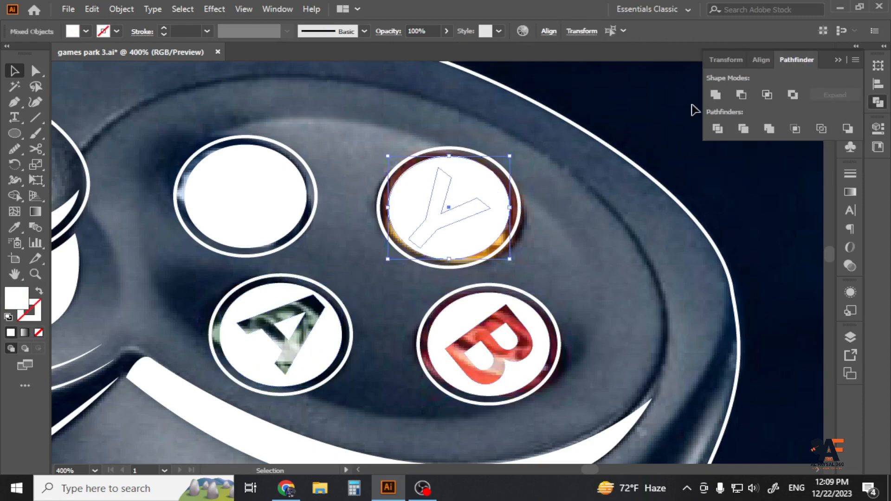
{"action": "left_click", "coordinate": [741, 95]}
{"action": "left_click", "coordinate": [248, 188]}
{"action": "left_click", "coordinate": [250, 178], "text": "shift"}
{"action": "left_click", "coordinate": [741, 95]}
{"action": "left_click", "coordinate": [478, 254]}
{"action": "scroll", "coordinate": [478, 255], "scroll_direction": "down", "scroll_amount": 4}
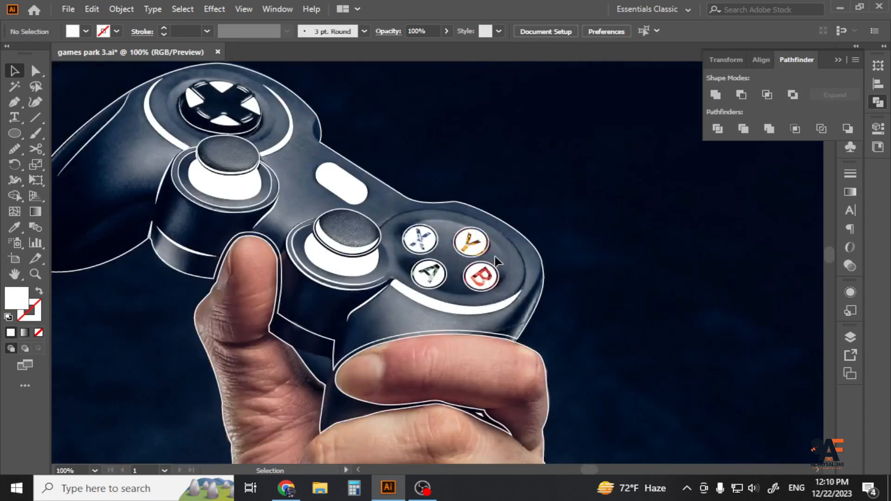
{"action": "scroll", "coordinate": [506, 227], "scroll_direction": "up", "scroll_amount": 3}
{"action": "key", "text": "ctrl+s"}
- Trace the upper and right edge of the button panel around X, Y, A and B with a curved Pen path
{"action": "left_click", "coordinate": [15, 104]}
{"action": "scroll", "coordinate": [188, 188], "scroll_direction": "down", "scroll_amount": 1}
{"action": "scroll", "coordinate": [171, 214], "scroll_direction": "up", "scroll_amount": 1}
{"action": "left_click", "coordinate": [160, 203]}
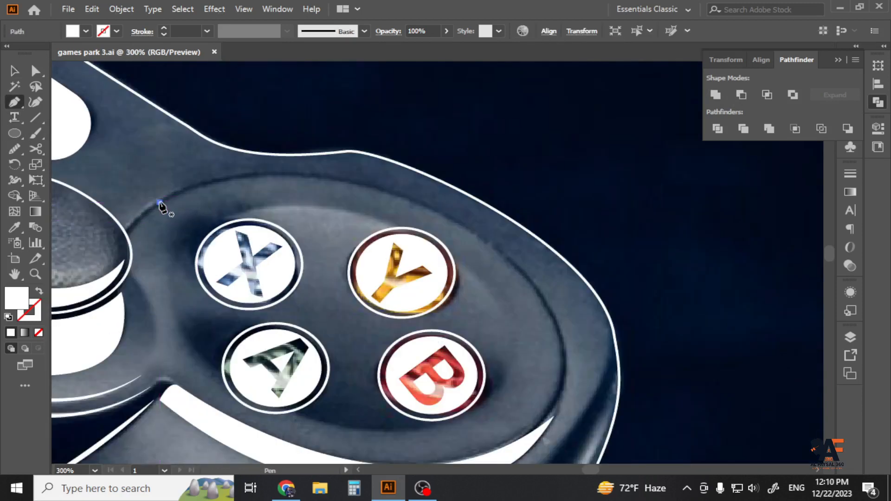
{"action": "left_click_drag", "start_coordinate": [523, 274], "coordinate": [694, 432]}
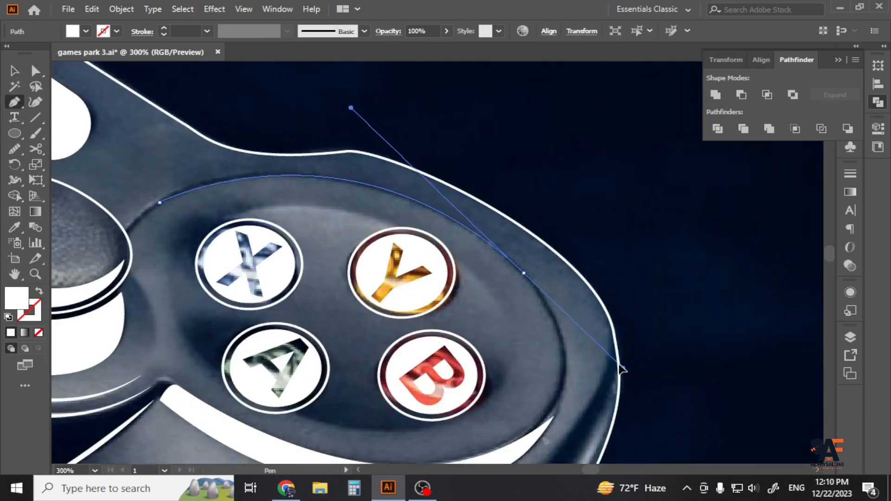
{"action": "left_click_drag", "start_coordinate": [622, 369], "coordinate": [546, 293]}
{"action": "left_click_drag", "start_coordinate": [562, 373], "coordinate": [556, 384]}
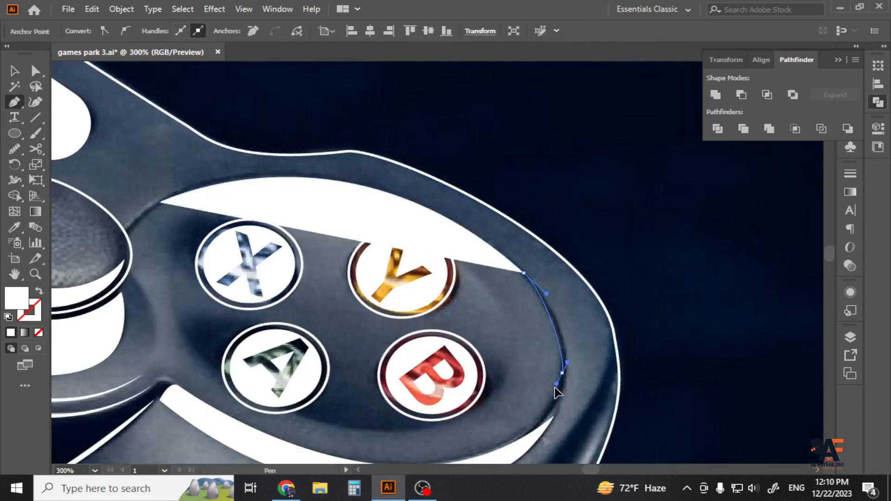
- Turn the panel-edge curve into an unfilled white 2 pt stroke with a tapered width profile
{"action": "key", "text": "shift+x"}
{"action": "key", "text": "i"}
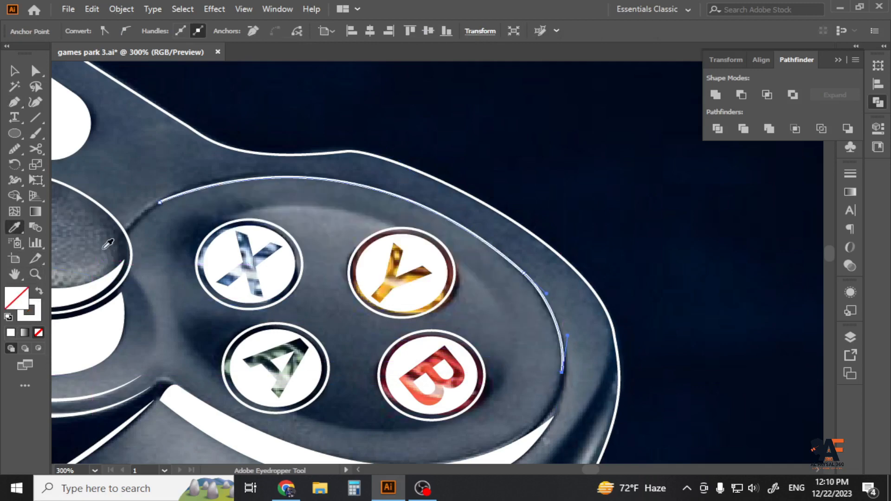
{"action": "left_click", "coordinate": [135, 394]}
{"action": "key", "text": "v"}
{"action": "left_click", "coordinate": [287, 31]}
{"action": "left_click", "coordinate": [246, 73]}
{"action": "left_click", "coordinate": [383, 77]}
{"action": "left_click", "coordinate": [390, 192]}
{"action": "left_click", "coordinate": [15, 149]}
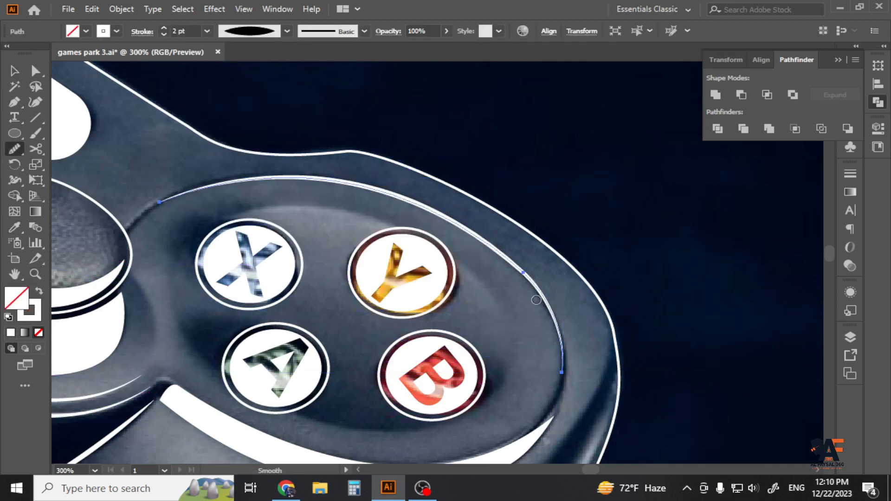
{"action": "left_click", "coordinate": [14, 71]}
{"action": "left_click", "coordinate": [121, 134]}
- Trace the short crease at the controller's lower-right edge, just above the index finger, with a curved Pen path
{"action": "scroll", "coordinate": [404, 182], "scroll_direction": "down", "scroll_amount": 3}
{"action": "scroll", "coordinate": [460, 301], "scroll_direction": "up", "scroll_amount": 3}
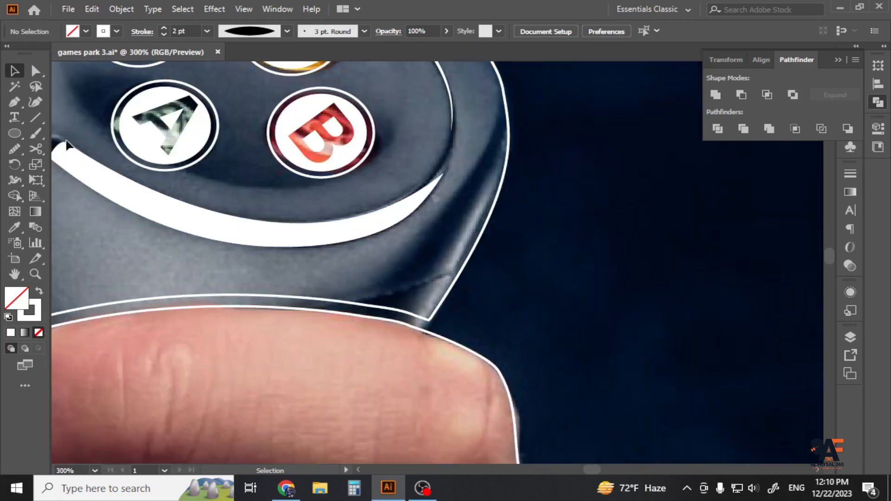
{"action": "left_click", "coordinate": [15, 102]}
{"action": "scroll", "coordinate": [404, 304], "scroll_direction": "up", "scroll_amount": 2}
{"action": "left_click", "coordinate": [501, 239]}
{"action": "left_click_drag", "start_coordinate": [451, 257], "coordinate": [447, 266]}
{"action": "left_click_drag", "start_coordinate": [403, 284], "coordinate": [407, 283]}
{"action": "left_click", "coordinate": [325, 285]}
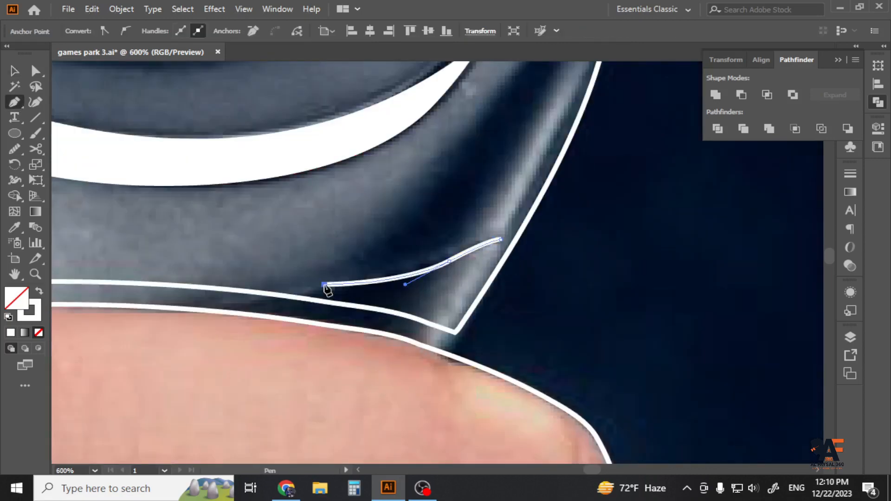
- Apply a tapered width profile to the short crease line at the controller's lower-right edge
{"action": "left_click", "coordinate": [15, 71]}
{"action": "scroll", "coordinate": [403, 278], "scroll_direction": "down", "scroll_amount": 3}
{"action": "left_click", "coordinate": [287, 31]}
{"action": "left_click", "coordinate": [246, 73]}
{"action": "left_click", "coordinate": [517, 265]}
- Duplicate the white pill button slightly to its left and use Shape Builder to form a crescent along its lower-left edge
{"action": "scroll", "coordinate": [519, 270], "scroll_direction": "down", "scroll_amount": 3}
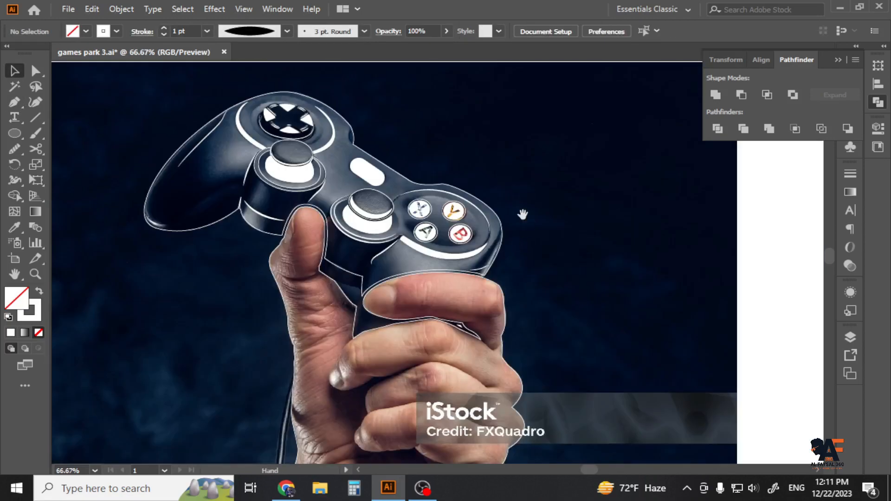
{"action": "scroll", "coordinate": [374, 223], "scroll_direction": "up", "scroll_amount": 3}
{"action": "scroll", "coordinate": [328, 193], "scroll_direction": "up", "scroll_amount": 2}
{"action": "left_click", "coordinate": [328, 193]}
{"action": "left_click_drag", "start_coordinate": [325, 194], "coordinate": [316, 194]}
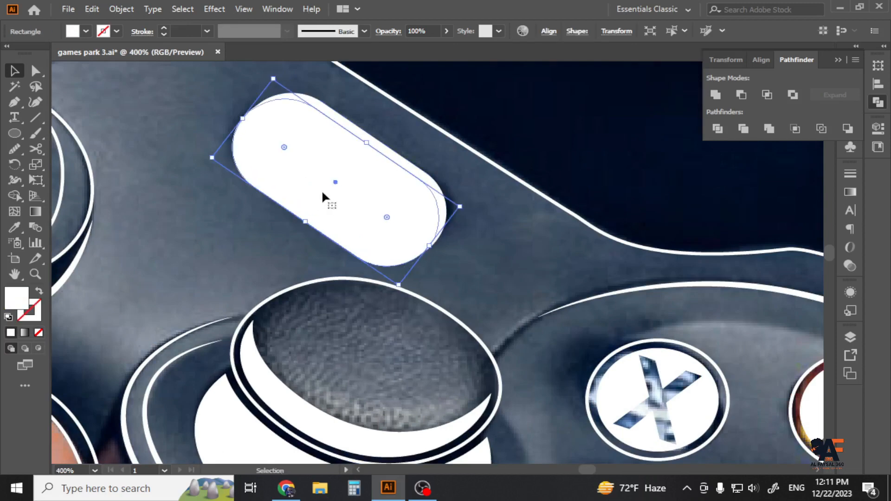
{"action": "left_click", "coordinate": [362, 133], "text": "shift"}
{"action": "left_click", "coordinate": [15, 196]}
{"action": "left_click", "coordinate": [275, 198]}
{"action": "left_click", "coordinate": [15, 71]}
{"action": "left_click", "coordinate": [209, 112]}
{"action": "left_click", "coordinate": [288, 193]}
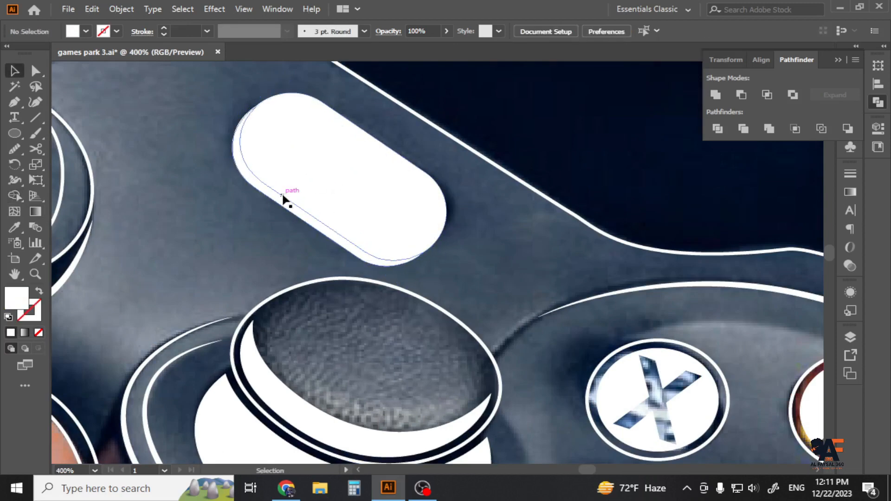
- Create a 2 px Offset Path around the white pill button
{"action": "left_click", "coordinate": [121, 9]}
{"action": "mouse_move", "coordinate": [159, 312]}
{"action": "left_click", "coordinate": [377, 360]}
{"action": "left_click", "coordinate": [503, 207]}
{"action": "scroll", "coordinate": [504, 206], "scroll_direction": "down", "scroll_amount": 1}
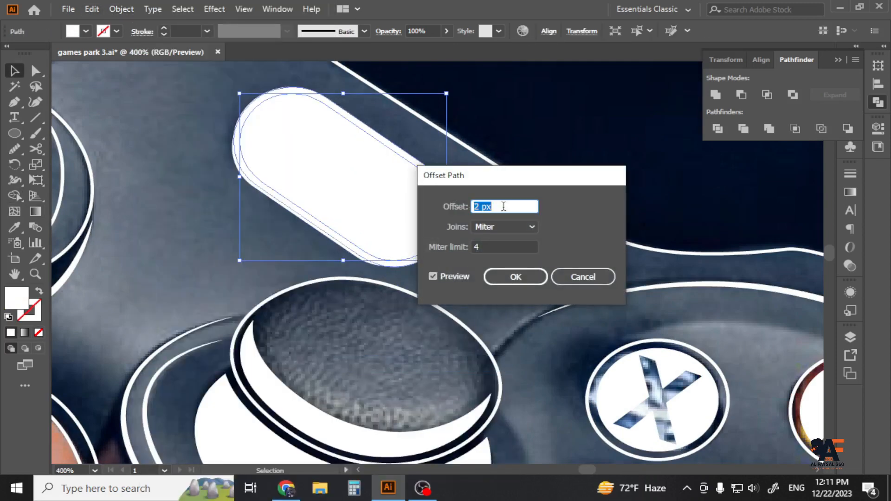
{"action": "left_click", "coordinate": [516, 277]}
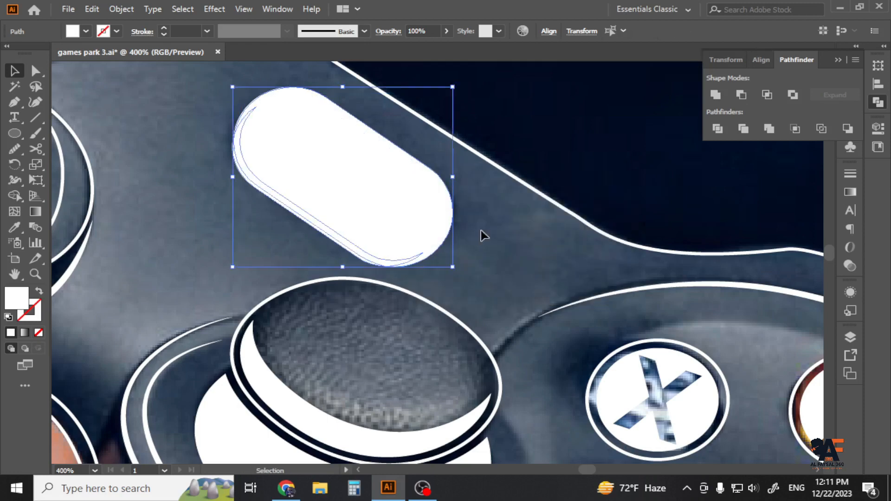
- Subtract the offset pill from the crescent with Minus Front and finish the lower-left highlight as a tapered 1 pt white line
{"action": "left_click", "coordinate": [481, 235]}
{"action": "left_click", "coordinate": [284, 199]}
{"action": "scroll", "coordinate": [288, 174], "scroll_direction": "up", "scroll_amount": 2}
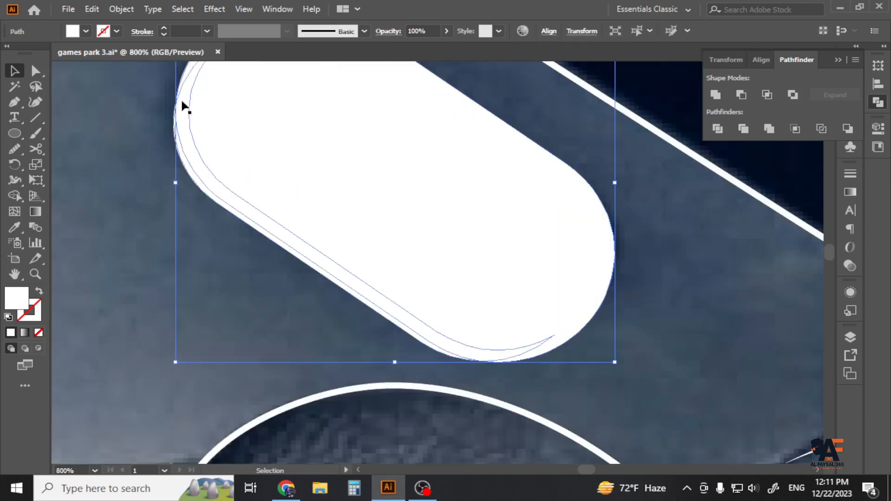
{"action": "left_click", "coordinate": [676, 302]}
{"action": "left_click", "coordinate": [604, 303]}
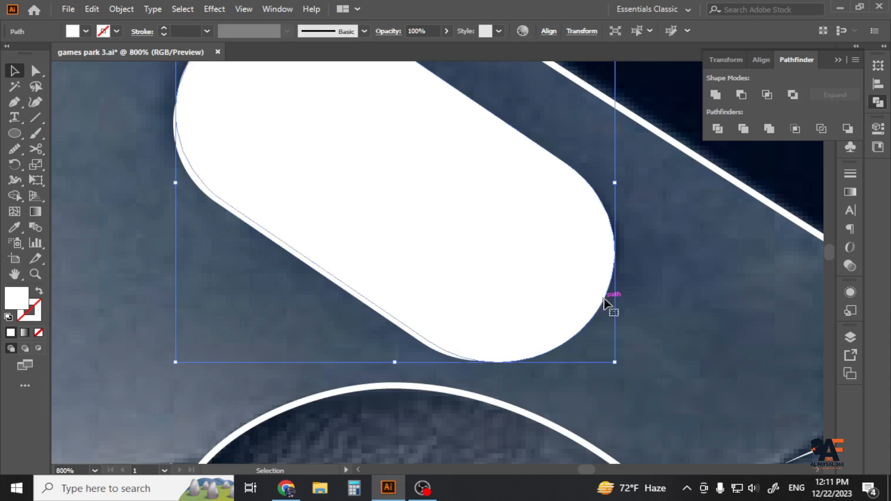
{"action": "left_click", "coordinate": [558, 210], "text": "shift"}
{"action": "left_click", "coordinate": [742, 94]}
{"action": "scroll", "coordinate": [378, 305], "scroll_direction": "down", "scroll_amount": 2}
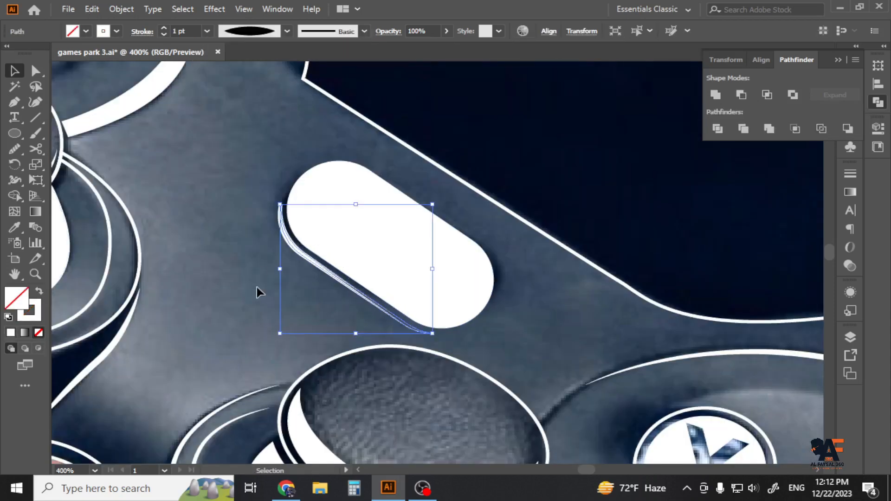
{"action": "left_click", "coordinate": [243, 250]}
- Trace the index fingernail's base and lower edge with a curved Pen path and swap its white fill to a stroke
{"action": "scroll", "coordinate": [258, 221], "scroll_direction": "down", "scroll_amount": 5}
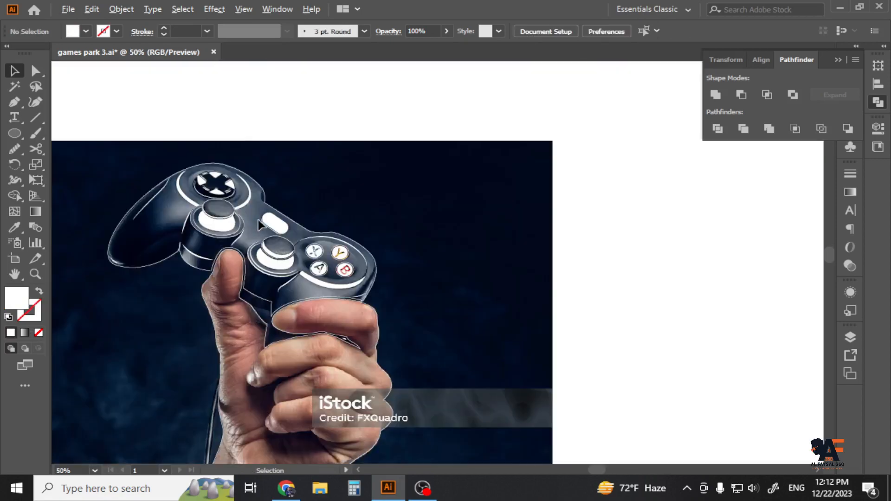
{"action": "scroll", "coordinate": [258, 220], "scroll_direction": "up", "scroll_amount": 5}
{"action": "scroll", "coordinate": [318, 241], "scroll_direction": "up", "scroll_amount": 2}
{"action": "key", "text": "p"}
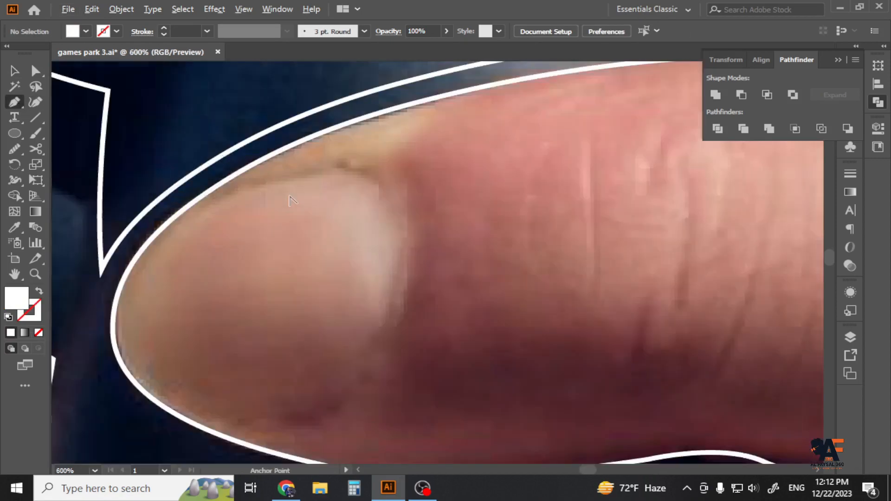
{"action": "left_click", "coordinate": [299, 182]}
{"action": "scroll", "coordinate": [301, 185], "scroll_direction": "down", "scroll_amount": 1}
{"action": "left_click_drag", "start_coordinate": [204, 446], "coordinate": [187, 457]}
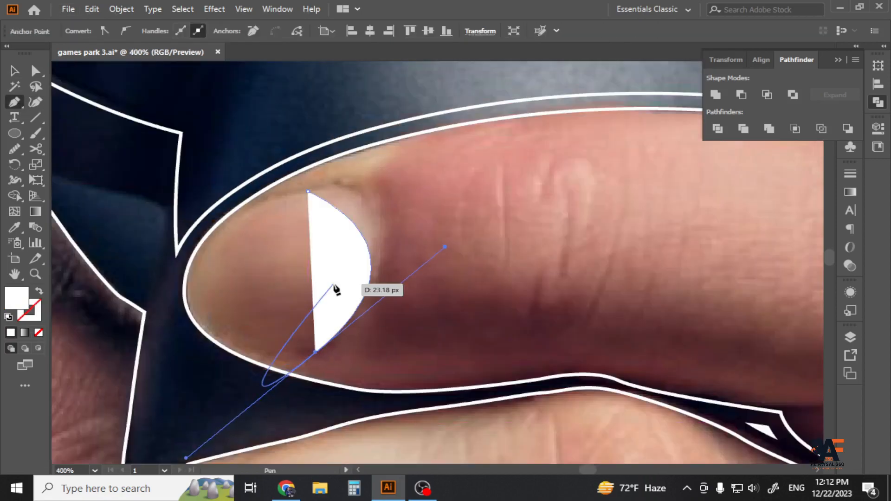
{"action": "key", "text": "ctrl+z"}
{"action": "left_click_drag", "start_coordinate": [366, 213], "coordinate": [370, 240]}
{"action": "left_click_drag", "start_coordinate": [311, 355], "coordinate": [299, 356]}
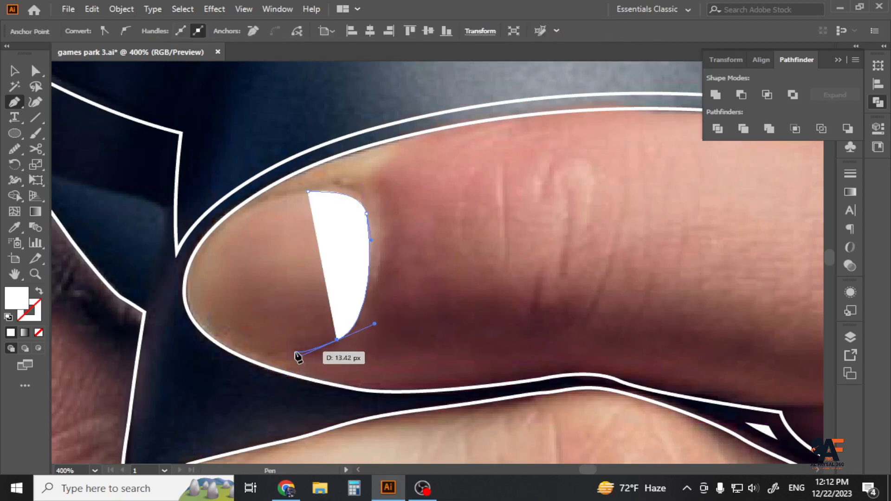
{"action": "left_click", "coordinate": [295, 351]}
{"action": "key", "text": "shift+x"}
- Refine the index fingernail curve's anchor points to follow the nail and give it a tapered 2 pt stroke
{"action": "key", "text": "ctrl+shift+a"}
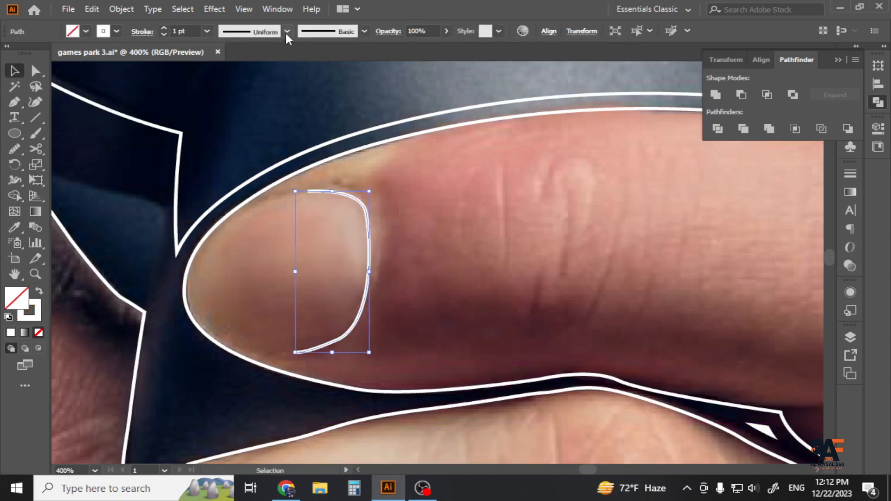
{"action": "left_click", "coordinate": [389, 250]}
{"action": "left_click", "coordinate": [366, 212]}
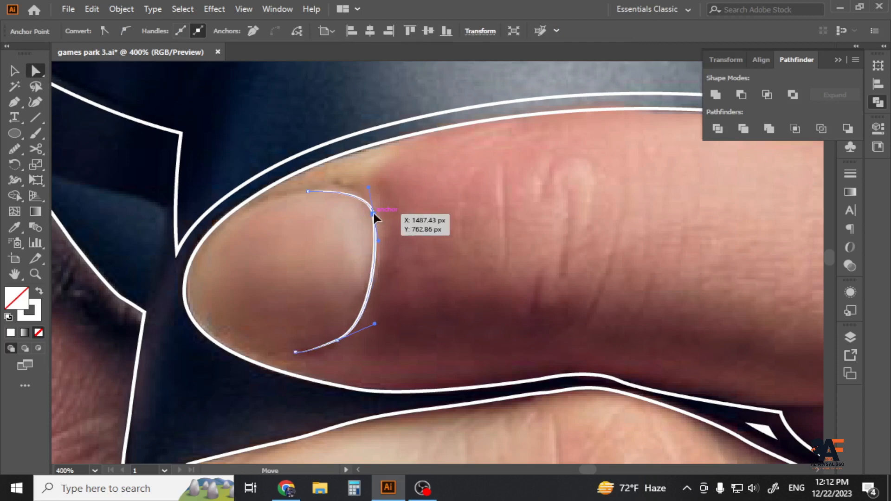
{"action": "left_click_drag", "start_coordinate": [337, 341], "coordinate": [343, 338]}
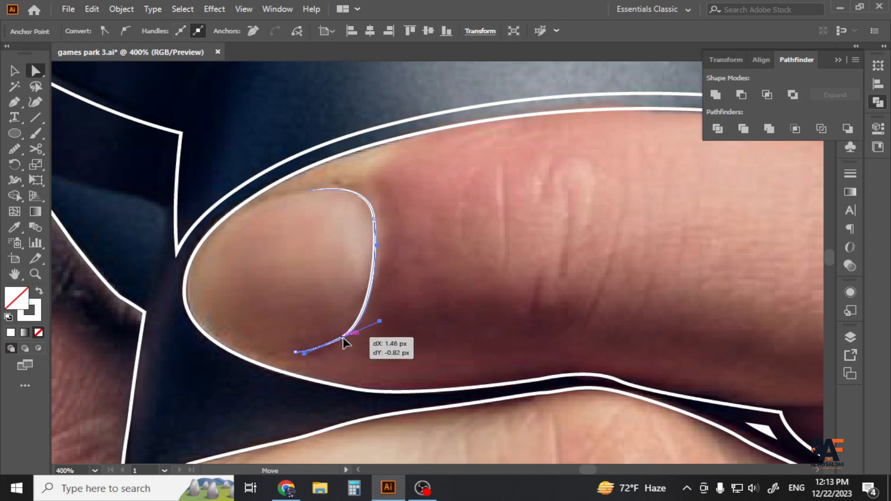
{"action": "left_click_drag", "start_coordinate": [440, 264], "coordinate": [298, 255]}
{"action": "key", "text": "v"}
{"action": "left_click_drag", "start_coordinate": [411, 229], "coordinate": [320, 254]}
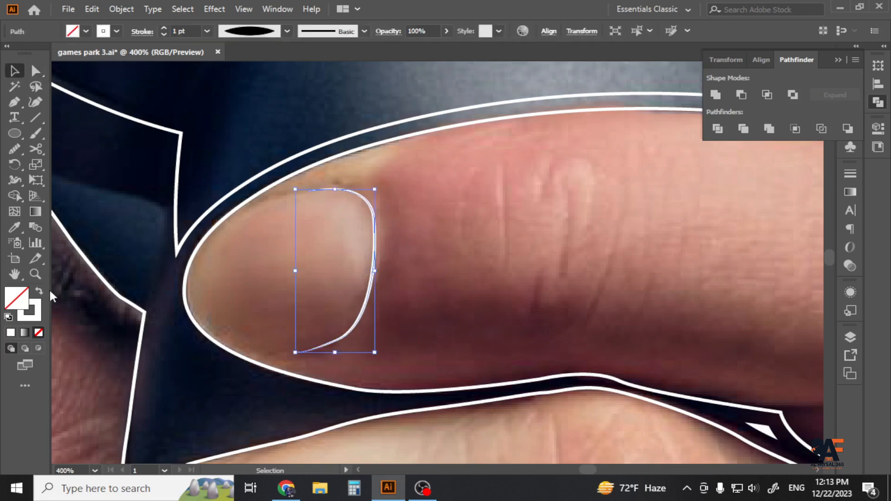
{"action": "left_click", "coordinate": [164, 28]}
{"action": "left_click", "coordinate": [406, 113]}
- Trace the visible side edge of the thumb's nail with a short Pen path
{"action": "scroll", "coordinate": [440, 120], "scroll_direction": "down", "scroll_amount": 3}
{"action": "left_click_drag", "start_coordinate": [477, 168], "coordinate": [462, 284]}
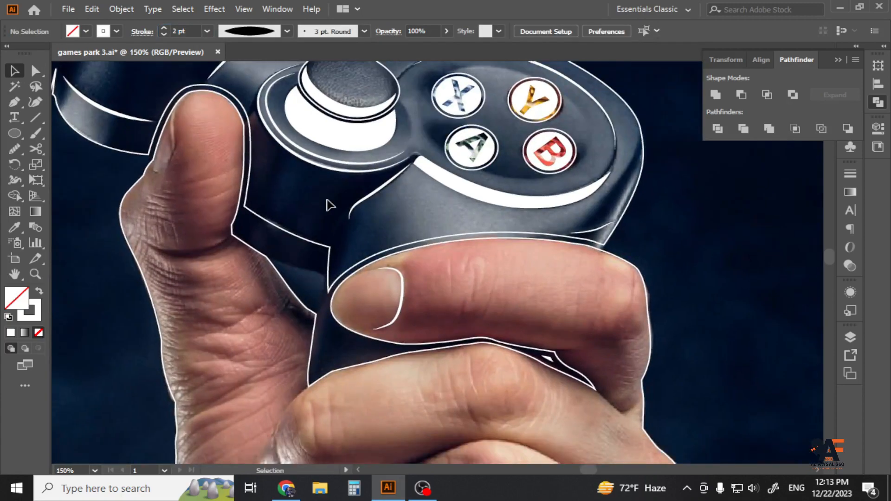
{"action": "scroll", "coordinate": [181, 119], "scroll_direction": "up", "scroll_amount": 2}
{"action": "scroll", "coordinate": [193, 123], "scroll_direction": "up", "scroll_amount": 1}
{"action": "left_click", "coordinate": [226, 163]}
{"action": "left_click_drag", "start_coordinate": [225, 263], "coordinate": [244, 317]}
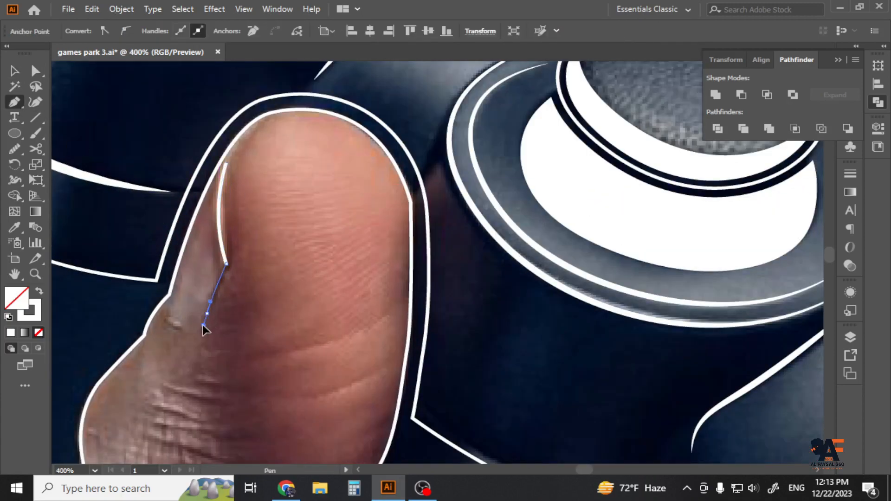
- Give the thumb's nail line a tapered 2 pt stroke and nudge it slightly to the right
{"action": "key", "text": "v"}
{"action": "left_click", "coordinate": [190, 29]}
{"action": "left_click", "coordinate": [275, 32]}
{"action": "left_click", "coordinate": [259, 64]}
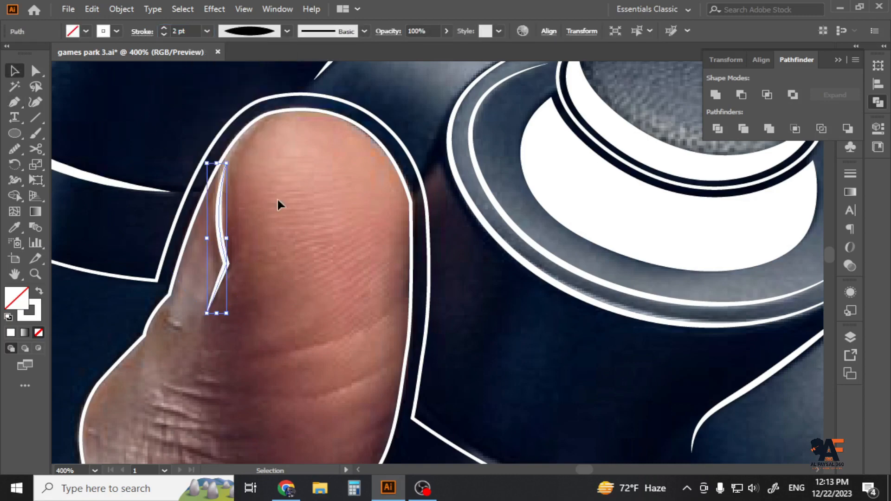
{"action": "left_click", "coordinate": [278, 200]}
{"action": "left_click_drag", "start_coordinate": [226, 254], "coordinate": [232, 254]}
{"action": "left_click", "coordinate": [278, 264]}
- Trace the base of the middle fingernail with a curved Pen path and shift it slightly into place
{"action": "scroll", "coordinate": [278, 266], "scroll_direction": "down", "scroll_amount": 1}
{"action": "scroll", "coordinate": [263, 291], "scroll_direction": "down", "scroll_amount": 1}
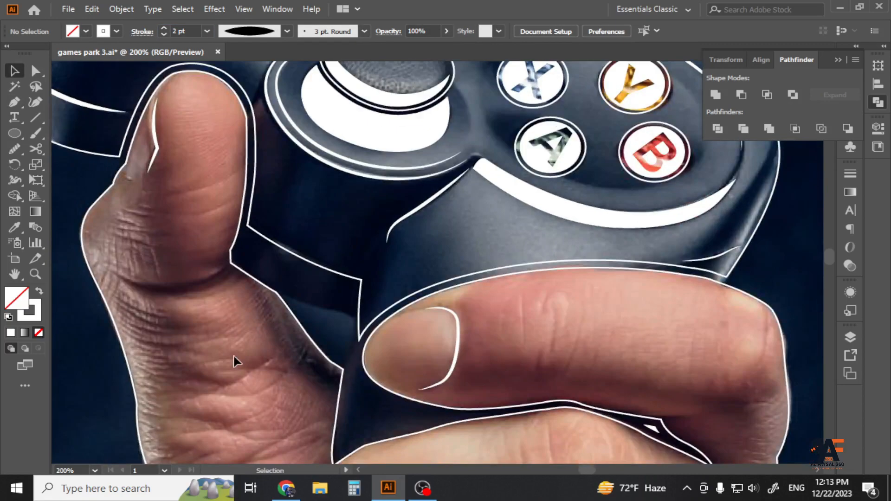
{"action": "scroll", "coordinate": [263, 283], "scroll_direction": "up", "scroll_amount": 2}
{"action": "key", "text": "p"}
{"action": "left_click", "coordinate": [247, 163]}
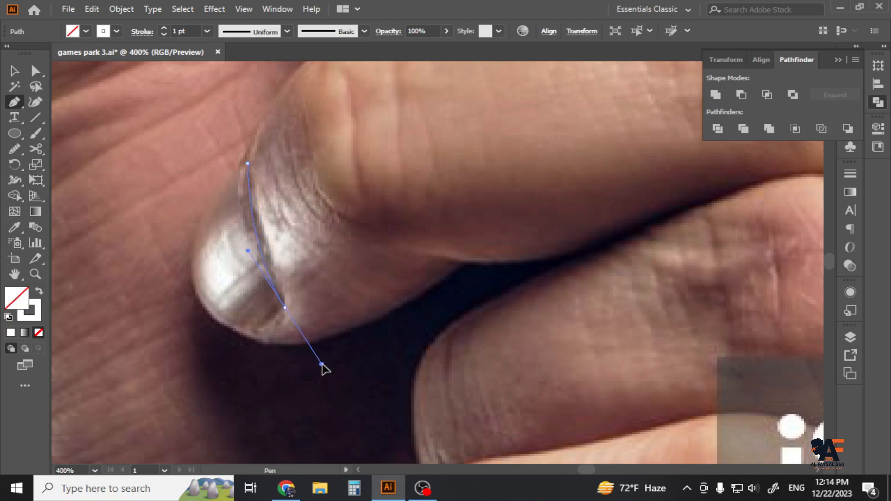
{"action": "scroll", "coordinate": [262, 336], "scroll_direction": "up", "scroll_amount": 1}
{"action": "left_click_drag", "start_coordinate": [243, 97], "coordinate": [260, 146]}
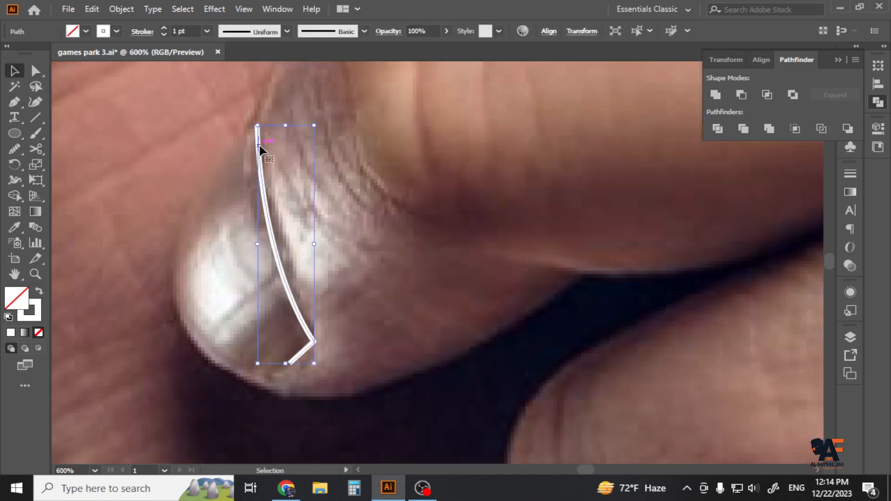
- Try a tapered 1 pt stroke on the middle fingernail line
{"action": "left_click", "coordinate": [276, 33]}
{"action": "left_click", "coordinate": [256, 63]}
{"action": "left_click", "coordinate": [164, 28]}
{"action": "left_click", "coordinate": [332, 242]}
{"action": "scroll", "coordinate": [331, 243], "scroll_direction": "down", "scroll_amount": 2}
{"action": "key", "text": "ctrl+z"}
{"action": "scroll", "coordinate": [337, 251], "scroll_direction": "down", "scroll_amount": 3}
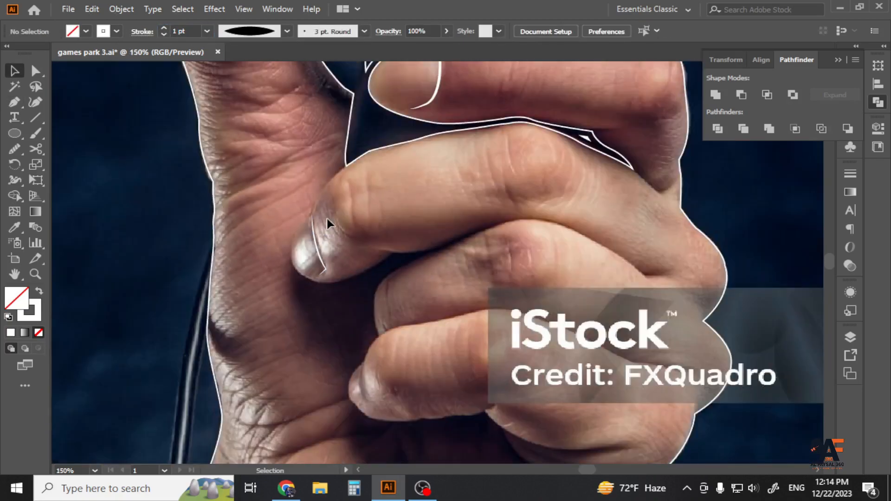
- Undo the middle fingernail line's tapering and short end hook, and give it a tapered 2 pt stroke
{"action": "scroll", "coordinate": [293, 221], "scroll_direction": "up", "scroll_amount": 4}
{"action": "key", "text": "ctrl+z"}
{"action": "left_click", "coordinate": [164, 29]}
{"action": "left_click", "coordinate": [305, 191]}
{"action": "left_click", "coordinate": [284, 213]}
{"action": "left_click", "coordinate": [263, 35]}
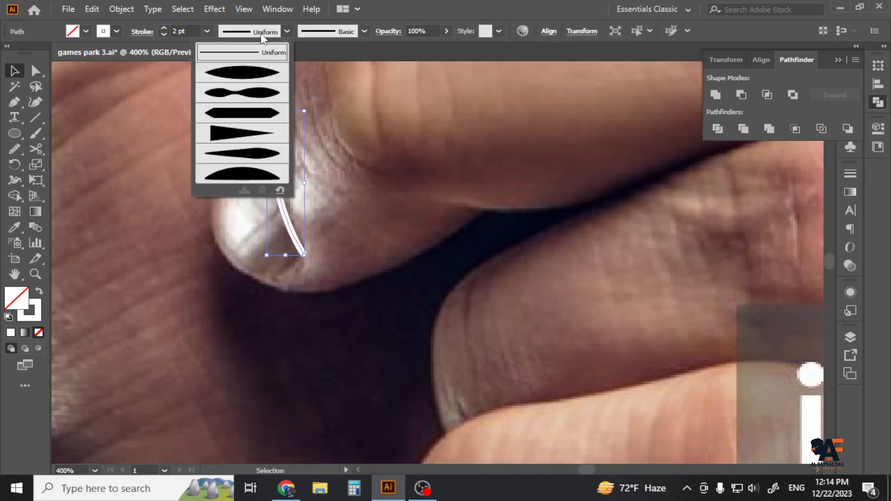
{"action": "left_click", "coordinate": [253, 71]}
{"action": "left_click", "coordinate": [323, 214]}
- Select all the traced hand and controller artwork and place a copy beside the photo on the artboard
{"action": "scroll", "coordinate": [324, 216], "scroll_direction": "down", "scroll_amount": 4}
{"action": "left_click_drag", "start_coordinate": [414, 209], "coordinate": [314, 246]}
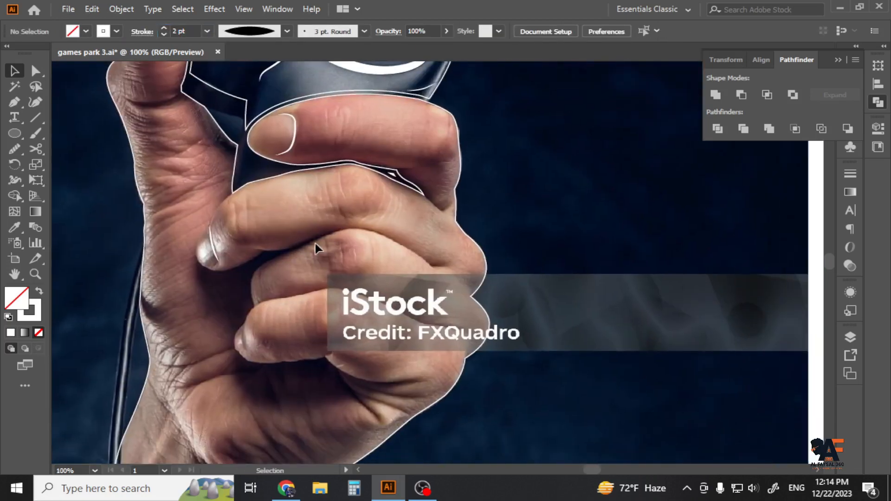
{"action": "scroll", "coordinate": [196, 284], "scroll_direction": "down", "scroll_amount": 3}
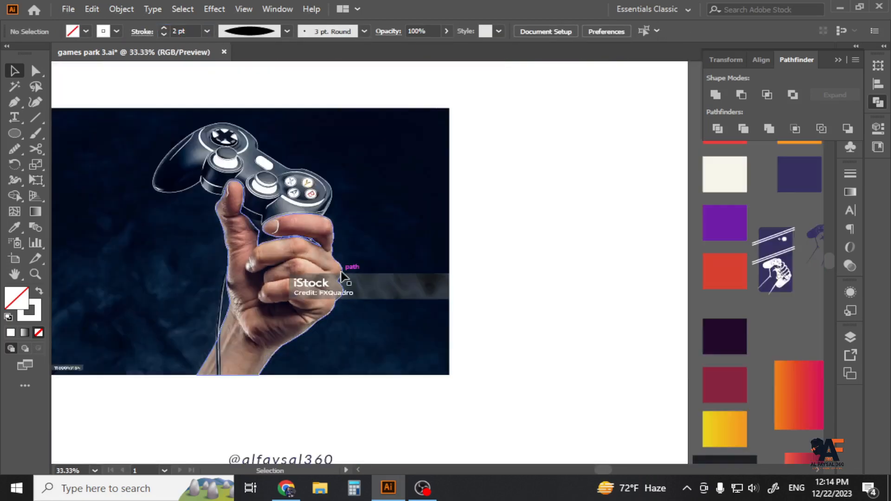
{"action": "left_click_drag", "start_coordinate": [204, 364], "coordinate": [345, 372]}
{"action": "left_click_drag", "start_coordinate": [267, 126], "coordinate": [537, 392]}
{"action": "scroll", "coordinate": [537, 392], "scroll_direction": "down", "scroll_amount": 2}
{"action": "left_click_drag", "start_coordinate": [478, 301], "coordinate": [642, 301]}
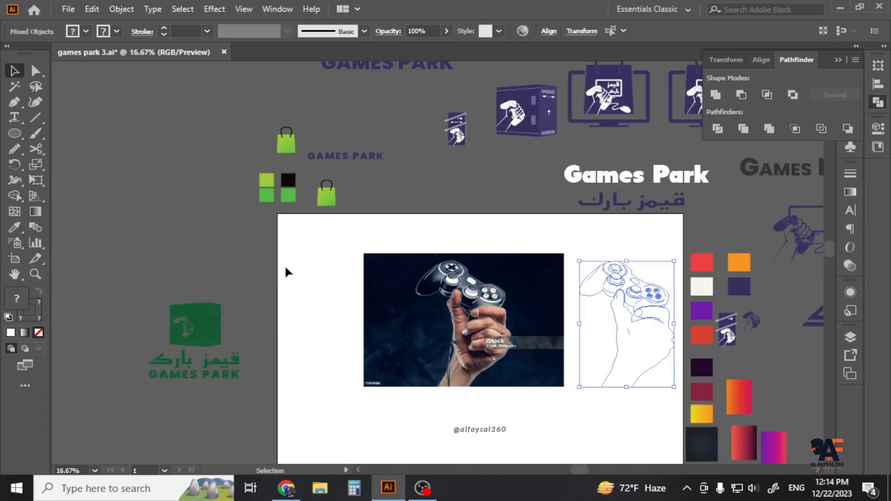
- Recolor the copied hand and controller artwork dark purple
{"action": "left_click", "coordinate": [121, 9]}
{"action": "left_click", "coordinate": [172, 65]}
{"action": "left_click", "coordinate": [15, 71]}
{"action": "left_click", "coordinate": [186, 143]}
{"action": "left_click_drag", "start_coordinate": [605, 340], "coordinate": [354, 300]}
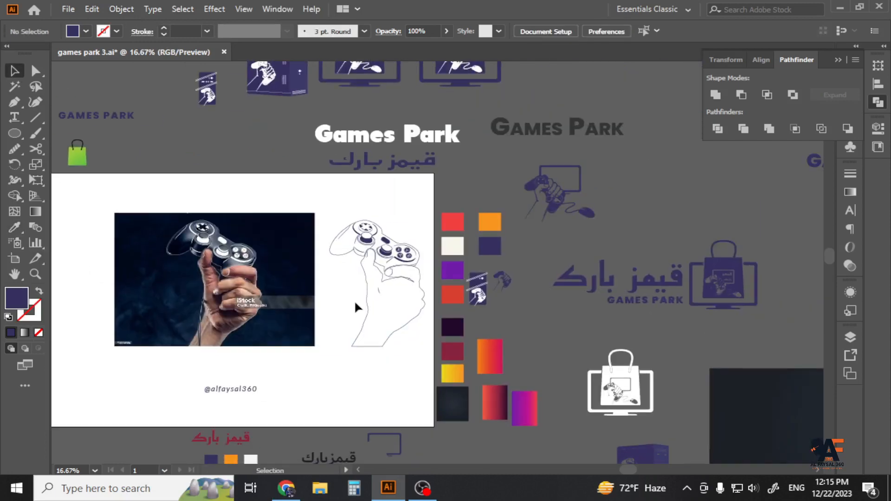
- Draw a short curved crease line in the fold at the base of the index finger on the photo
{"action": "scroll", "coordinate": [377, 232], "scroll_direction": "up", "scroll_amount": 4}
{"action": "scroll", "coordinate": [455, 162], "scroll_direction": "down", "scroll_amount": 2}
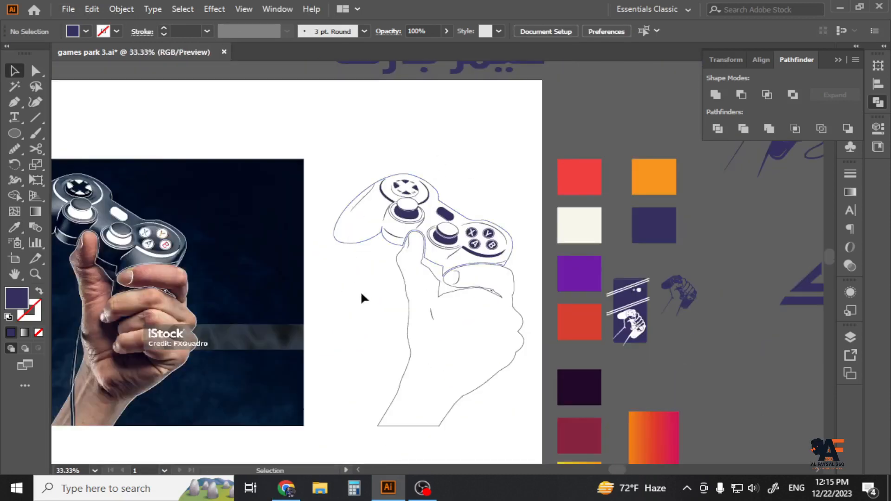
{"action": "left_click_drag", "start_coordinate": [382, 293], "coordinate": [585, 293]}
{"action": "scroll", "coordinate": [333, 317], "scroll_direction": "up", "scroll_amount": 3}
{"action": "key", "text": "p"}
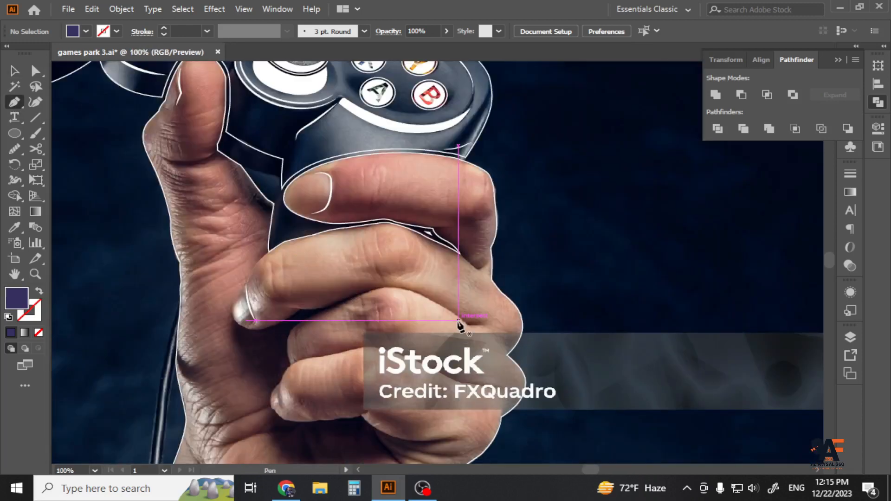
{"action": "scroll", "coordinate": [460, 325], "scroll_direction": "up", "scroll_amount": 2}
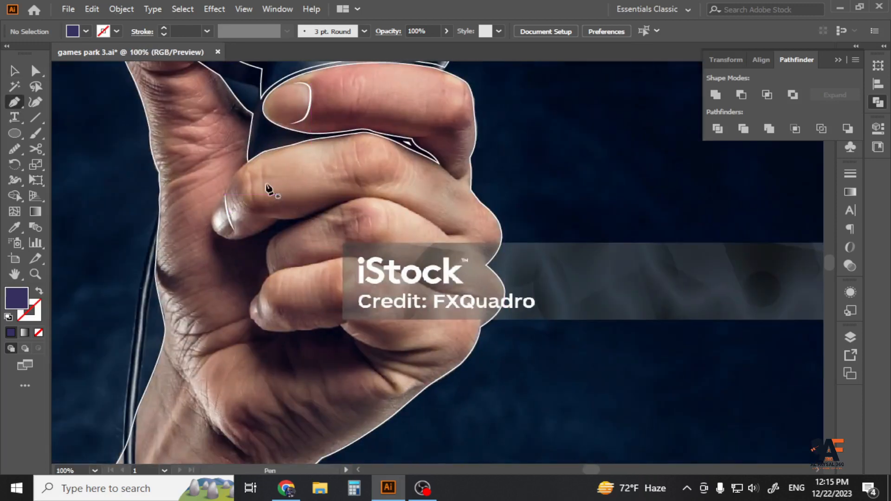
{"action": "scroll", "coordinate": [466, 188], "scroll_direction": "up", "scroll_amount": 4}
{"action": "left_click", "coordinate": [465, 149]}
{"action": "left_click_drag", "start_coordinate": [381, 182], "coordinate": [348, 187]}
{"action": "key", "text": "ctrl+z"}
{"action": "left_click", "coordinate": [387, 185]}
{"action": "key", "text": "v"}
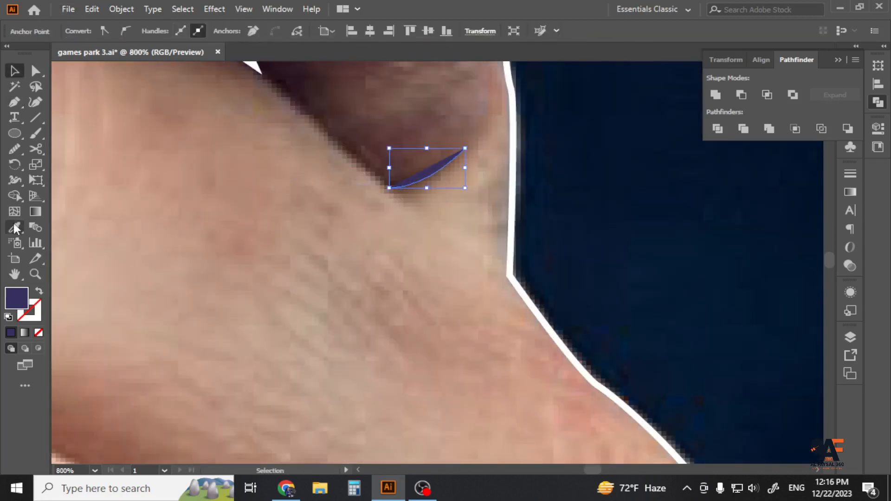
- Copy the white stroke of an existing traced line onto the index finger crease and give it a tapered width profile
{"action": "left_click", "coordinate": [15, 227]}
{"action": "scroll", "coordinate": [302, 266], "scroll_direction": "down", "scroll_amount": 3}
{"action": "left_click", "coordinate": [241, 151]}
{"action": "key", "text": "v"}
{"action": "left_click", "coordinate": [286, 31]}
{"action": "left_click", "coordinate": [260, 67]}
{"action": "left_click", "coordinate": [322, 283]}
- Draw a short 2 pt tapered white crease line where the middle and ring fingers meet near the knuckles
{"action": "mouse_move", "coordinate": [325, 284]}
{"action": "left_mouse_down"}
{"action": "mouse_move", "coordinate": [412, 276]}
{"action": "mouse_move", "coordinate": [434, 153]}
{"action": "left_mouse_up"}
{"action": "scroll", "coordinate": [461, 266], "scroll_direction": "down", "scroll_amount": 1}
{"action": "left_click", "coordinate": [15, 103]}
{"action": "scroll", "coordinate": [454, 236], "scroll_direction": "up", "scroll_amount": 2}
{"action": "left_click", "coordinate": [408, 283]}
{"action": "left_click_drag", "start_coordinate": [457, 287], "coordinate": [471, 291]}
{"action": "left_click", "coordinate": [15, 71]}
{"action": "left_click", "coordinate": [371, 149]}
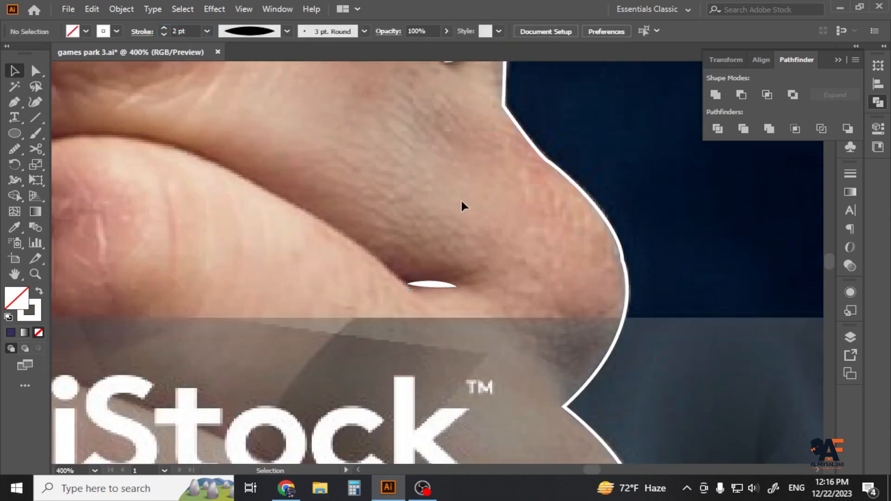
- Trace the middle finger's outline from the index finger gap around the fingernail to the underside of the fingertip
{"action": "scroll", "coordinate": [503, 182], "scroll_direction": "down", "scroll_amount": 2}
{"action": "left_click_drag", "start_coordinate": [284, 158], "coordinate": [389, 184]}
{"action": "left_click", "coordinate": [15, 100]}
{"action": "scroll", "coordinate": [126, 260], "scroll_direction": "up", "scroll_amount": 1}
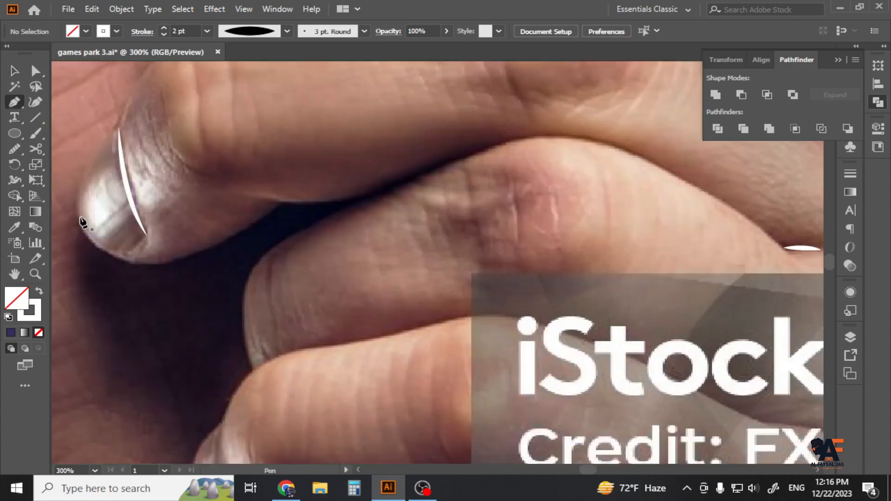
{"action": "scroll", "coordinate": [376, 258], "scroll_direction": "down", "scroll_amount": 4}
{"action": "left_click_drag", "start_coordinate": [684, 256], "coordinate": [576, 267]}
{"action": "scroll", "coordinate": [212, 254], "scroll_direction": "up", "scroll_amount": 3}
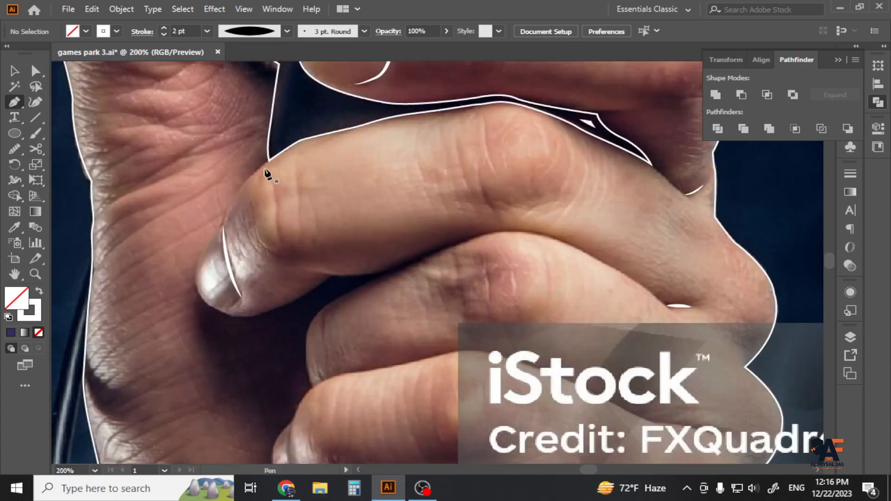
{"action": "left_click", "coordinate": [265, 162]}
{"action": "scroll", "coordinate": [220, 244], "scroll_direction": "down", "scroll_amount": 1}
{"action": "scroll", "coordinate": [219, 239], "scroll_direction": "up", "scroll_amount": 3}
{"action": "left_click_drag", "start_coordinate": [217, 204], "coordinate": [208, 247]}
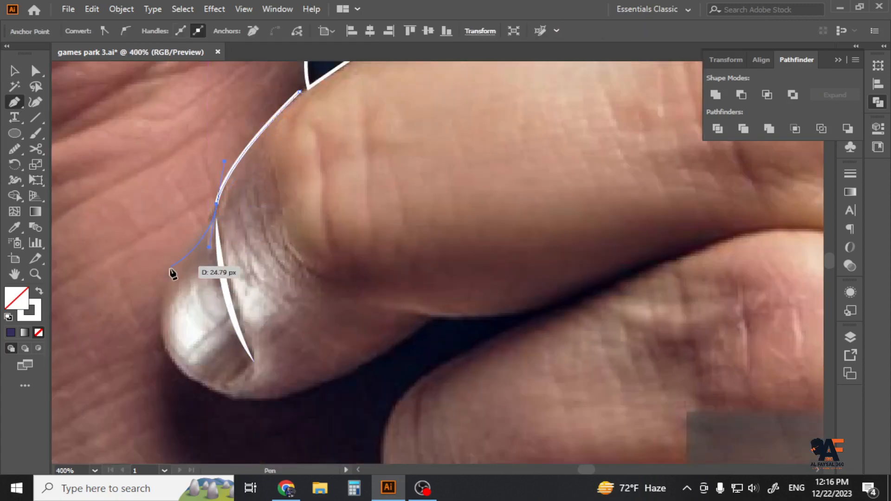
{"action": "left_click_drag", "start_coordinate": [200, 387], "coordinate": [265, 414]}
{"action": "left_click_drag", "start_coordinate": [303, 387], "coordinate": [304, 390]}
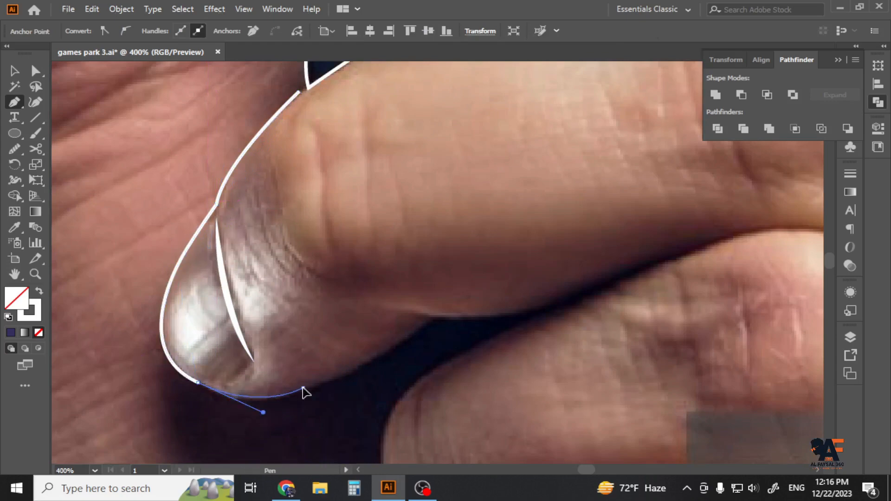
- Continue the middle finger's outline along its lower edge until it meets the ring finger, and end the path
{"action": "mouse_move", "coordinate": [425, 323]}
{"action": "left_mouse_down"}
{"action": "mouse_move", "coordinate": [454, 304]}
{"action": "mouse_move", "coordinate": [437, 325]}
{"action": "left_mouse_up"}
{"action": "scroll", "coordinate": [436, 325], "scroll_direction": "up", "scroll_amount": 3}
{"action": "left_click_drag", "start_coordinate": [402, 289], "coordinate": [383, 298]}
{"action": "scroll", "coordinate": [437, 309], "scroll_direction": "down", "scroll_amount": 3}
{"action": "key", "text": "ctrl+z"}
{"action": "scroll", "coordinate": [413, 323], "scroll_direction": "up", "scroll_amount": 2}
{"action": "left_click_drag", "start_coordinate": [403, 280], "coordinate": [414, 280]}
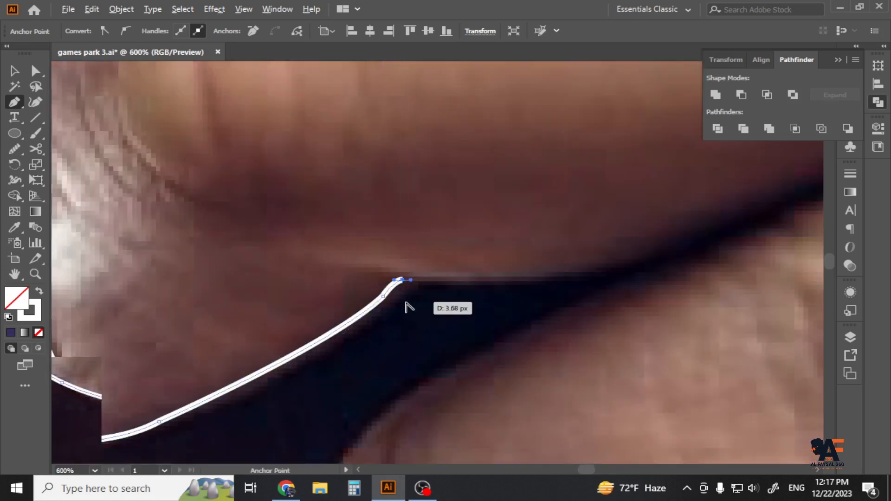
{"action": "scroll", "coordinate": [406, 301], "scroll_direction": "down", "scroll_amount": 1}
{"action": "left_click_drag", "start_coordinate": [523, 279], "coordinate": [569, 269]}
{"action": "left_click_drag", "start_coordinate": [632, 238], "coordinate": [679, 218]}
{"action": "left_click_drag", "start_coordinate": [697, 223], "coordinate": [463, 263]}
{"action": "left_click_drag", "start_coordinate": [538, 221], "coordinate": [580, 214]}
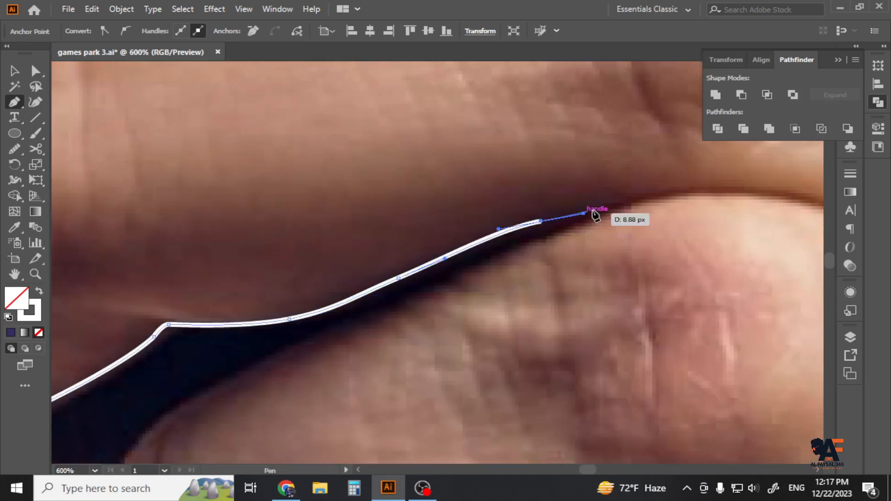
{"action": "scroll", "coordinate": [474, 257], "scroll_direction": "down", "scroll_amount": 2}
{"action": "left_click_drag", "start_coordinate": [510, 242], "coordinate": [390, 219]}
{"action": "key", "text": "v"}
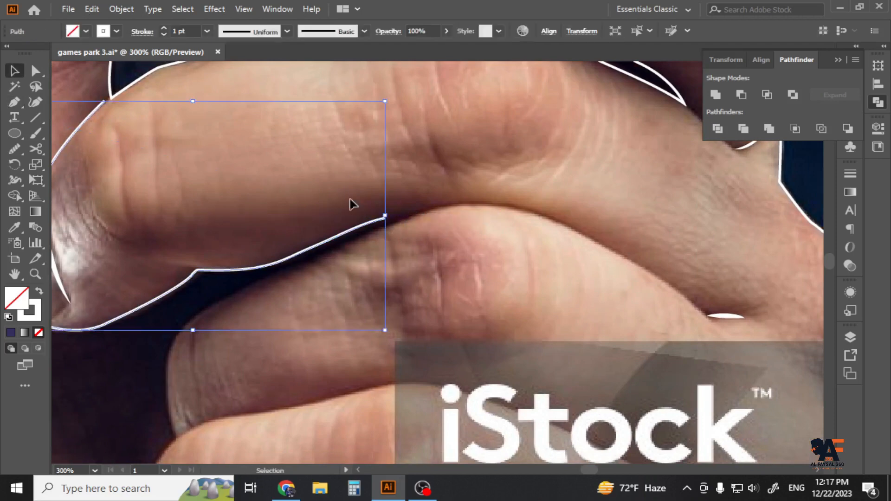
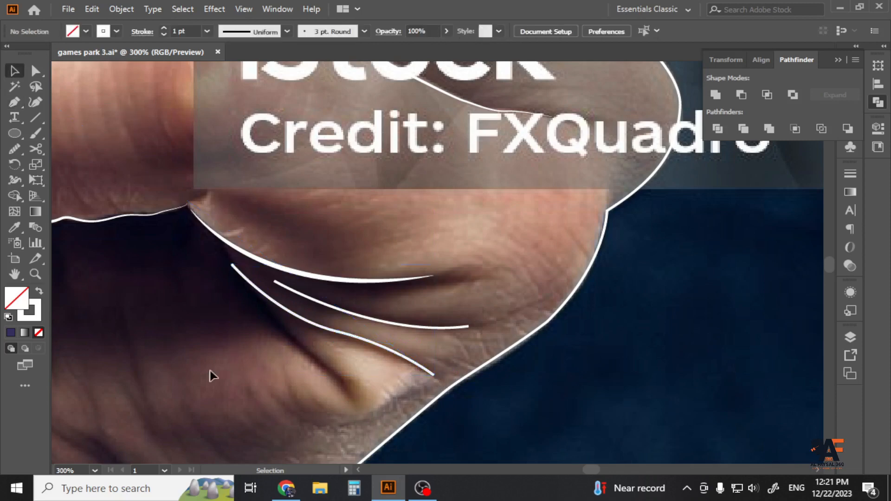
- Draw a third thin crease line below the little finger and give the thin creases there a tapered width profile
{"action": "left_click_drag", "start_coordinate": [211, 372], "coordinate": [297, 323]}
{"action": "key", "text": "p"}
{"action": "left_click", "coordinate": [336, 247]}
{"action": "left_click_drag", "start_coordinate": [403, 309], "coordinate": [424, 321]}
{"action": "left_click_drag", "start_coordinate": [442, 357], "coordinate": [441, 367]}
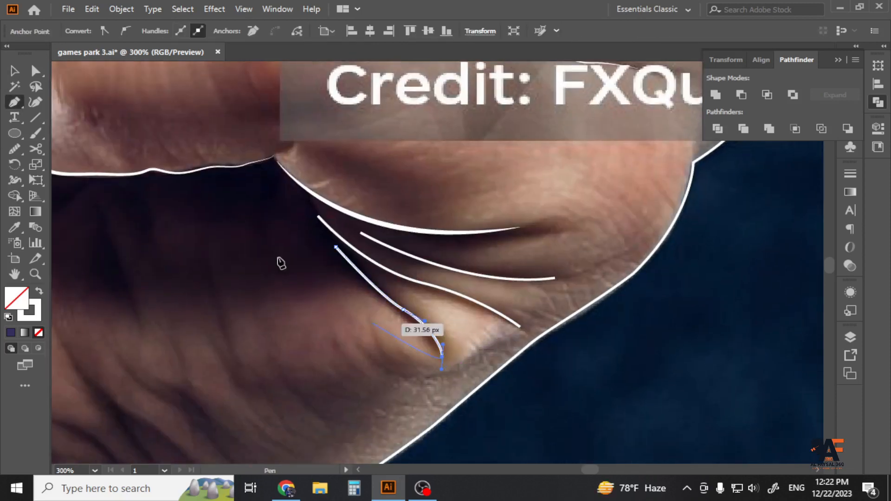
{"action": "key", "text": "v"}
{"action": "left_click", "coordinate": [354, 305]}
{"action": "left_click_drag", "start_coordinate": [399, 323], "coordinate": [397, 324]}
{"action": "left_click", "coordinate": [287, 31]}
{"action": "left_click", "coordinate": [253, 63]}
{"action": "left_click", "coordinate": [267, 275]}
- Draw a curved crease line from the thumb-side edge of the palm toward the little fingertip
{"action": "key", "text": "ctrl+minus"}
{"action": "key", "text": "ctrl+minus"}
{"action": "left_click_drag", "start_coordinate": [325, 297], "coordinate": [389, 377]}
{"action": "left_click", "coordinate": [171, 298]}
{"action": "left_click_drag", "start_coordinate": [244, 296], "coordinate": [254, 300]}
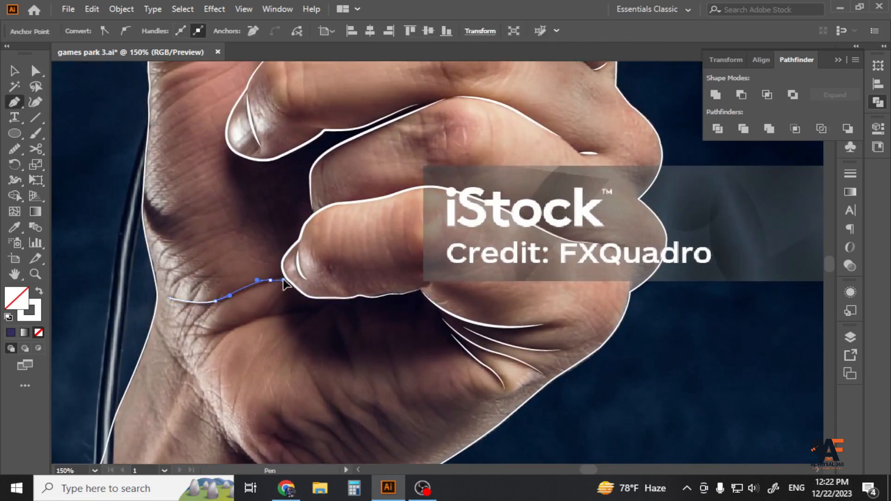
{"action": "key", "text": "v"}
{"action": "left_click", "coordinate": [238, 323]}
{"action": "scroll", "coordinate": [243, 343], "scroll_direction": "down", "scroll_amount": 1}
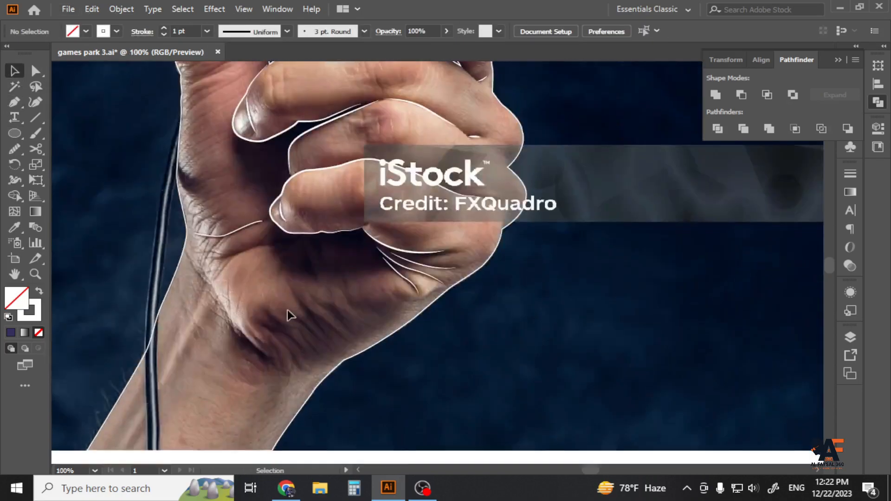
- Draw a second curved palm crease just below the first one on the thumb side
{"action": "scroll", "coordinate": [335, 269], "scroll_direction": "up", "scroll_amount": 1}
{"action": "key", "text": "p"}
{"action": "scroll", "coordinate": [188, 253], "scroll_direction": "down", "scroll_amount": 1}
{"action": "scroll", "coordinate": [189, 253], "scroll_direction": "up", "scroll_amount": 2}
{"action": "left_click", "coordinate": [192, 264]}
{"action": "left_click_drag", "start_coordinate": [232, 260], "coordinate": [245, 255]}
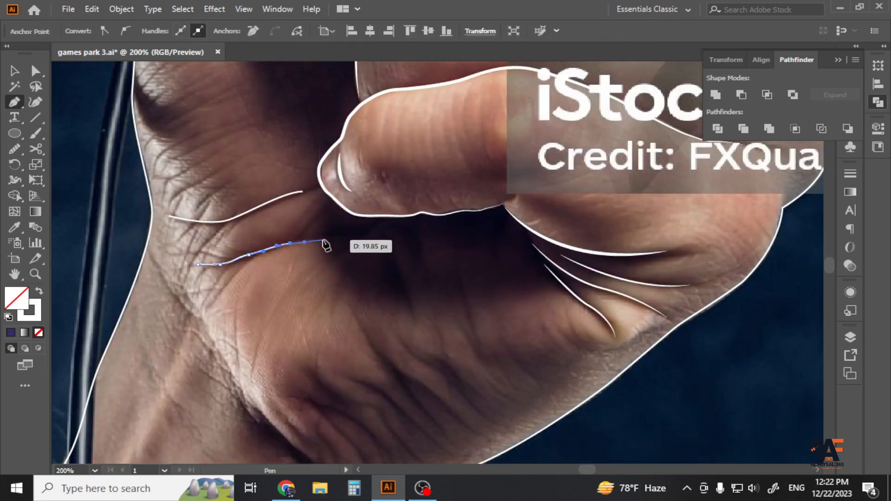
{"action": "left_click", "coordinate": [324, 239]}
{"action": "key", "text": "v"}
{"action": "left_click", "coordinate": [352, 288]}
- Draw two curved crease lines running diagonally down the lower palm
{"action": "left_click_drag", "start_coordinate": [358, 320], "coordinate": [326, 273]}
{"action": "key", "text": "p"}
{"action": "left_click_drag", "start_coordinate": [357, 303], "coordinate": [367, 319]}
{"action": "left_click_drag", "start_coordinate": [405, 363], "coordinate": [411, 366]}
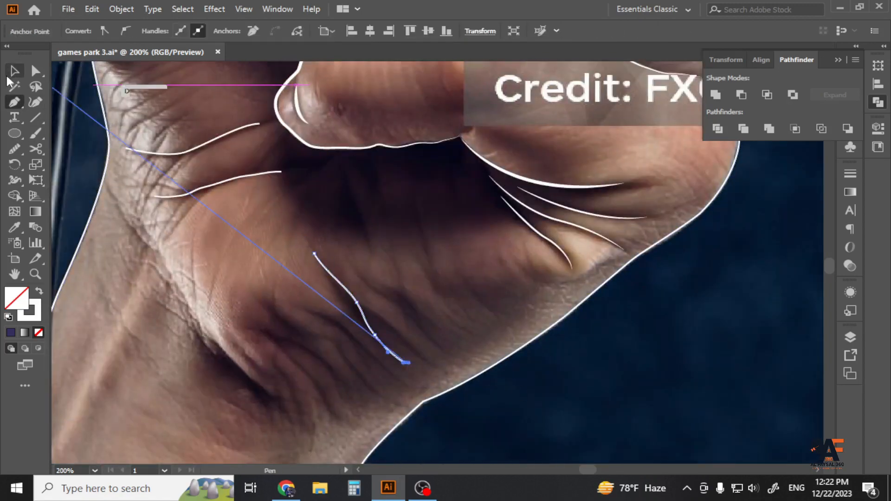
{"action": "left_click", "coordinate": [13, 73]}
{"action": "left_click", "coordinate": [464, 274]}
{"action": "key", "text": "p"}
{"action": "left_click_drag", "start_coordinate": [269, 302], "coordinate": [274, 313]}
{"action": "mouse_move", "coordinate": [299, 327]}
{"action": "left_mouse_down"}
{"action": "mouse_move", "coordinate": [331, 342]}
{"action": "mouse_move", "coordinate": [359, 378]}
{"action": "left_mouse_up"}
{"action": "left_click", "coordinate": [13, 74]}
{"action": "left_click", "coordinate": [213, 312]}
- Draw a third diagonal crease on the lower palm and give all the palm creases a tapered width profile
{"action": "key", "text": "p"}
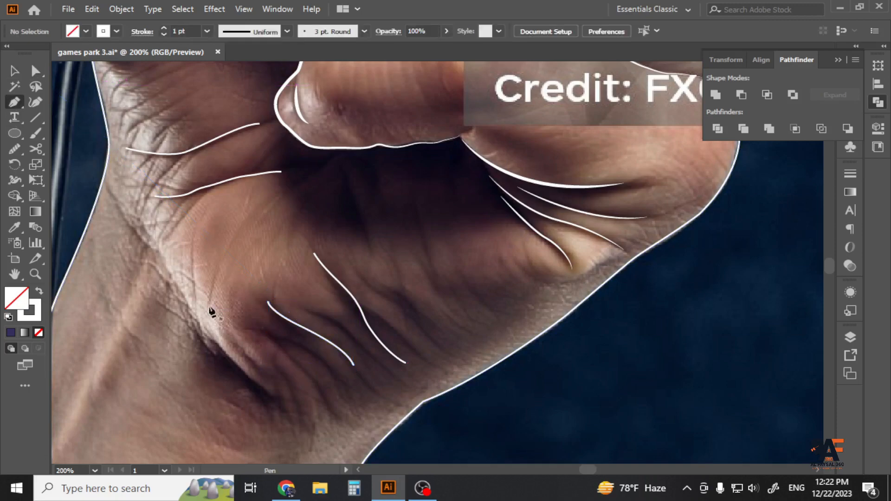
{"action": "left_click_drag", "start_coordinate": [254, 326], "coordinate": [267, 331]}
{"action": "mouse_move", "coordinate": [308, 355]}
{"action": "left_mouse_down"}
{"action": "mouse_move", "coordinate": [336, 378]}
{"action": "mouse_move", "coordinate": [352, 410]}
{"action": "left_mouse_up"}
{"action": "left_click", "coordinate": [14, 72]}
{"action": "mouse_move", "coordinate": [177, 132]}
{"action": "left_mouse_down"}
{"action": "mouse_move", "coordinate": [219, 204]}
{"action": "mouse_move", "coordinate": [245, 305]}
{"action": "left_mouse_up"}
{"action": "left_click", "coordinate": [245, 31]}
{"action": "left_click", "coordinate": [246, 67]}
{"action": "left_click", "coordinate": [233, 219]}
- Draw a curved crease line across the upper part of the thumb with the Pen tool
{"action": "scroll", "coordinate": [235, 217], "scroll_direction": "down", "scroll_amount": 5}
{"action": "scroll", "coordinate": [223, 184], "scroll_direction": "up", "scroll_amount": 4}
{"action": "key", "text": "p"}
{"action": "scroll", "coordinate": [223, 190], "scroll_direction": "up", "scroll_amount": 2}
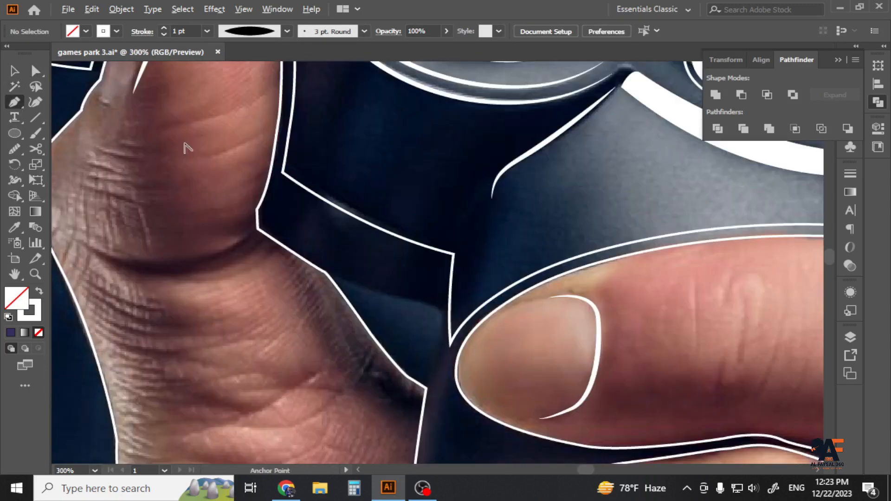
{"action": "left_click", "coordinate": [257, 101]}
{"action": "left_click_drag", "start_coordinate": [169, 124], "coordinate": [111, 128]}
{"action": "left_click", "coordinate": [14, 71]}
{"action": "key", "text": "p"}
- Draw a freehand crease across the thumb joint and short wrinkle lines below it with the Pencil tool
{"action": "left_click_drag", "start_coordinate": [15, 149], "coordinate": [55, 160]}
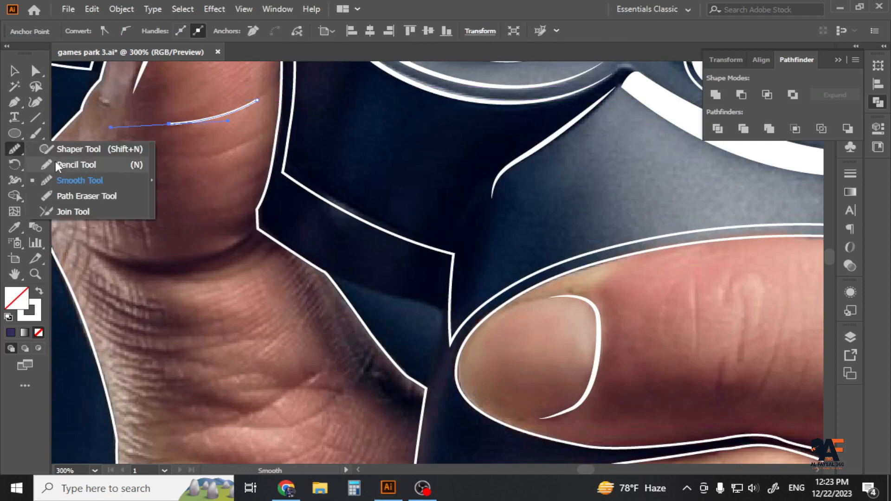
{"action": "left_click_drag", "start_coordinate": [87, 253], "coordinate": [231, 246]}
{"action": "left_click_drag", "start_coordinate": [112, 298], "coordinate": [134, 302]}
{"action": "left_click_drag", "start_coordinate": [147, 365], "coordinate": [208, 377]}
{"action": "mouse_move", "coordinate": [233, 357]}
{"action": "left_mouse_down"}
{"action": "mouse_move", "coordinate": [225, 262]}
{"action": "mouse_move", "coordinate": [282, 242]}
{"action": "left_mouse_up"}
- Give the thumb joint crease and the wrinkles below it a tapered width profile and a thinner stroke weight
{"action": "scroll", "coordinate": [270, 279], "scroll_direction": "down", "scroll_amount": 1}
{"action": "scroll", "coordinate": [211, 181], "scroll_direction": "up", "scroll_amount": 2}
{"action": "left_click_drag", "start_coordinate": [127, 204], "coordinate": [251, 397]}
{"action": "left_click", "coordinate": [287, 32]}
{"action": "left_click", "coordinate": [246, 72]}
{"action": "left_click", "coordinate": [207, 32]}
{"action": "left_click", "coordinate": [222, 61]}
{"action": "left_click", "coordinate": [246, 281]}
- Give the upper thumb crease a tapered width profile and save the document
{"action": "scroll", "coordinate": [246, 282], "scroll_direction": "down", "scroll_amount": 4}
{"action": "left_click", "coordinate": [247, 223]}
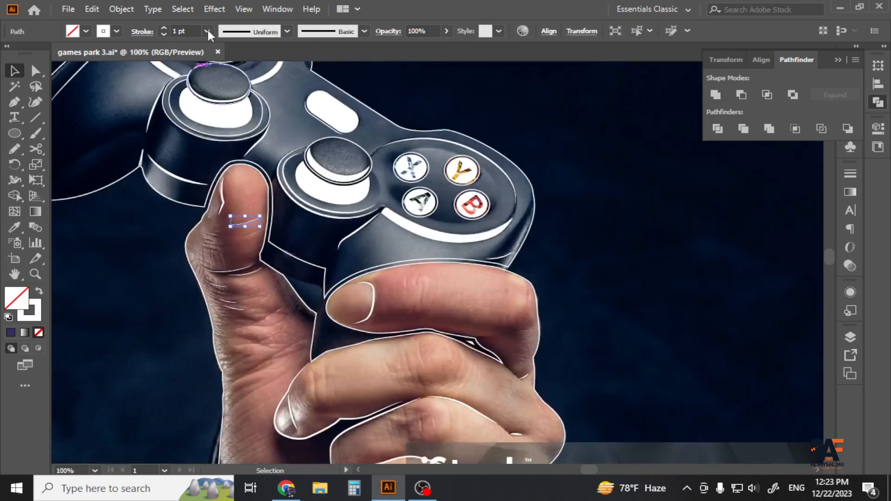
{"action": "left_click", "coordinate": [287, 31]}
{"action": "left_click", "coordinate": [246, 72]}
{"action": "left_click", "coordinate": [144, 305]}
{"action": "key", "text": "ctrl+s"}
- Draw a freehand wrinkle line along the thumb side of the wrist with a tapered 1 pt stroke
{"action": "scroll", "coordinate": [209, 256], "scroll_direction": "down", "scroll_amount": 2}
{"action": "left_click_drag", "start_coordinate": [364, 411], "coordinate": [329, 306]}
{"action": "scroll", "coordinate": [172, 378], "scroll_direction": "up", "scroll_amount": 2}
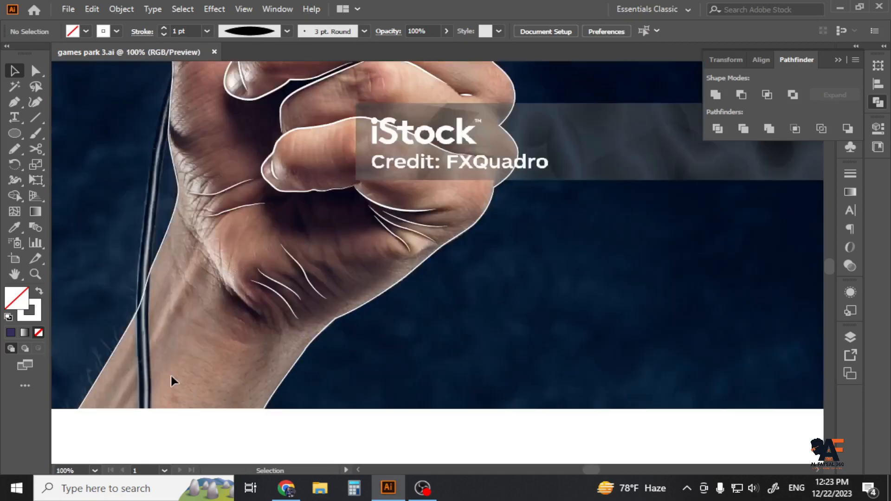
{"action": "scroll", "coordinate": [199, 241], "scroll_direction": "up", "scroll_amount": 1}
{"action": "left_click", "coordinate": [14, 149]}
{"action": "scroll", "coordinate": [181, 227], "scroll_direction": "down", "scroll_amount": 1}
{"action": "scroll", "coordinate": [175, 230], "scroll_direction": "up", "scroll_amount": 3}
{"action": "left_click_drag", "start_coordinate": [165, 168], "coordinate": [235, 267]}
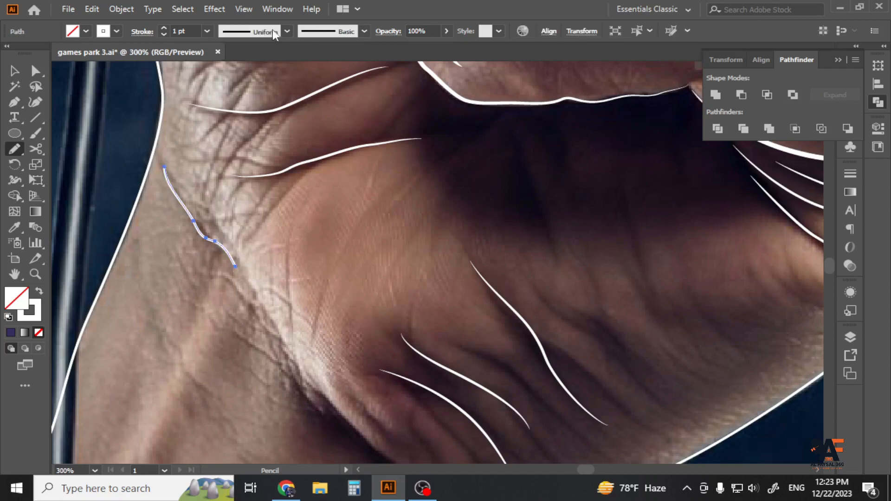
{"action": "left_click", "coordinate": [14, 70]}
{"action": "scroll", "coordinate": [212, 332], "scroll_direction": "down", "scroll_amount": 2}
- Draw short freehand wrinkle lines where the heel of the palm meets the wrist
{"action": "left_click", "coordinate": [14, 149]}
{"action": "scroll", "coordinate": [230, 448], "scroll_direction": "up", "scroll_amount": 2}
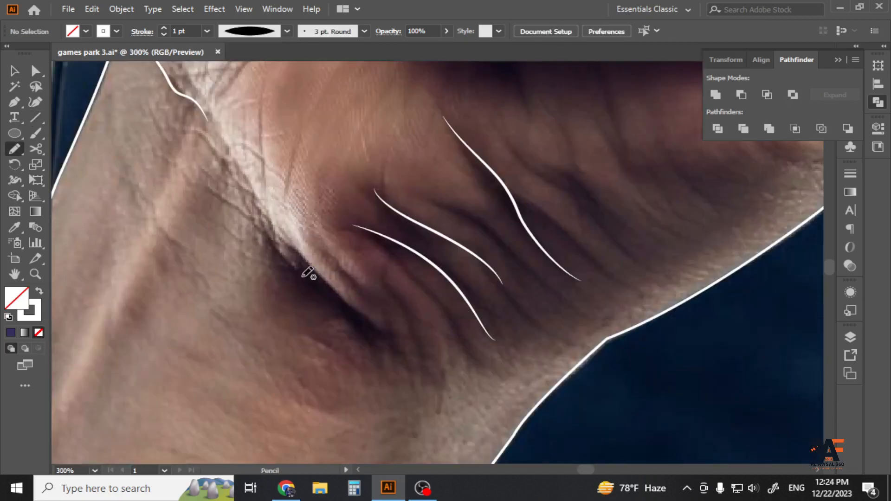
{"action": "left_click_drag", "start_coordinate": [405, 345], "coordinate": [404, 345]}
{"action": "left_click_drag", "start_coordinate": [274, 257], "coordinate": [345, 316]}
{"action": "left_click_drag", "start_coordinate": [409, 366], "coordinate": [398, 333]}
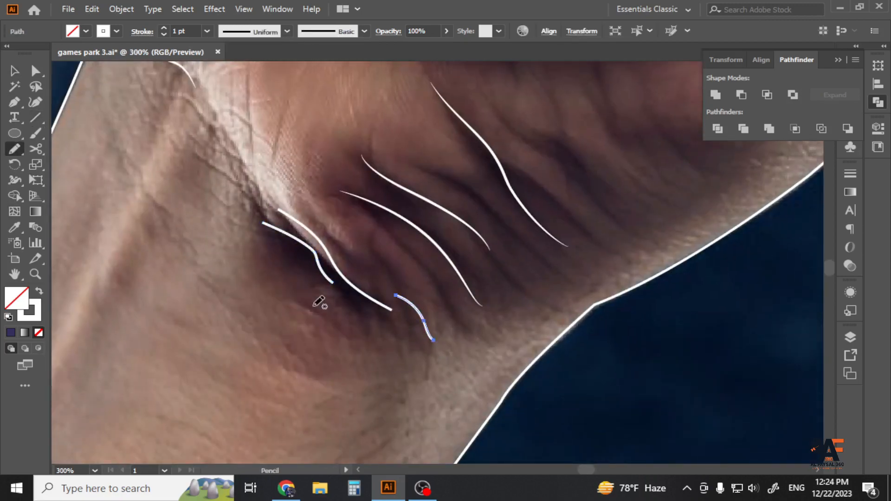
{"action": "left_click_drag", "start_coordinate": [314, 307], "coordinate": [376, 373]}
{"action": "left_click_drag", "start_coordinate": [231, 171], "coordinate": [289, 212]}
- Give the new wrist wrinkles a tapered width profile and a 0.75 pt stroke, and save the document
{"action": "scroll", "coordinate": [280, 214], "scroll_direction": "down", "scroll_amount": 2}
{"action": "left_click", "coordinate": [280, 211], "text": "shift"}
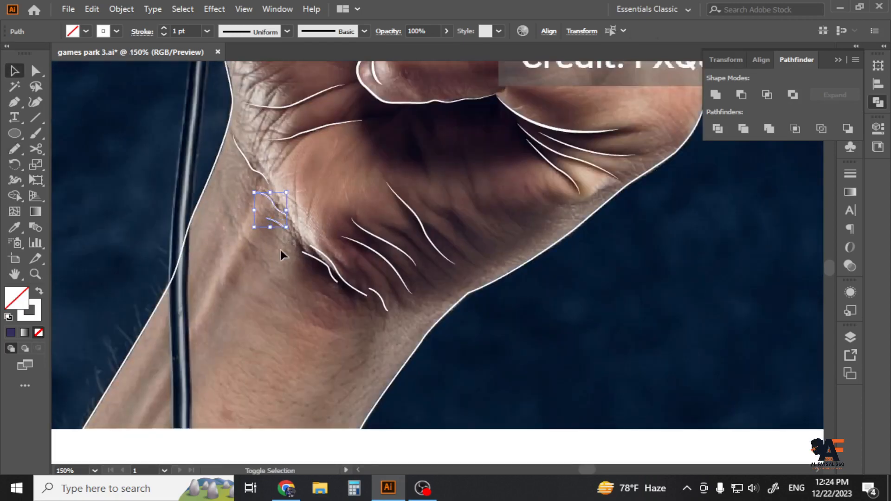
{"action": "left_click_drag", "start_coordinate": [316, 326], "coordinate": [384, 261]}
{"action": "left_click", "coordinate": [287, 32]}
{"action": "left_click", "coordinate": [247, 73]}
{"action": "left_click", "coordinate": [207, 31]}
{"action": "left_click", "coordinate": [222, 73]}
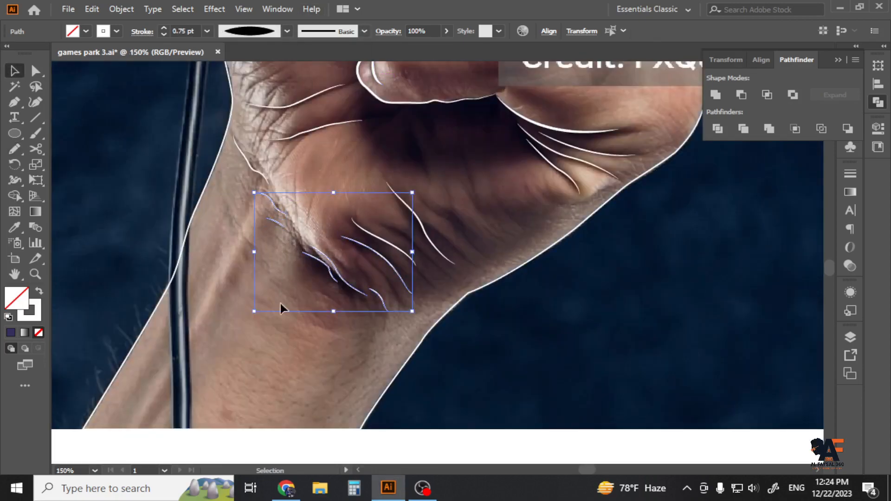
{"action": "left_click", "coordinate": [261, 291]}
{"action": "key", "text": "ctrl+s"}
{"action": "scroll", "coordinate": [263, 290], "scroll_direction": "down", "scroll_amount": 2}
{"action": "left_click_drag", "start_coordinate": [406, 79], "coordinate": [366, 242]}
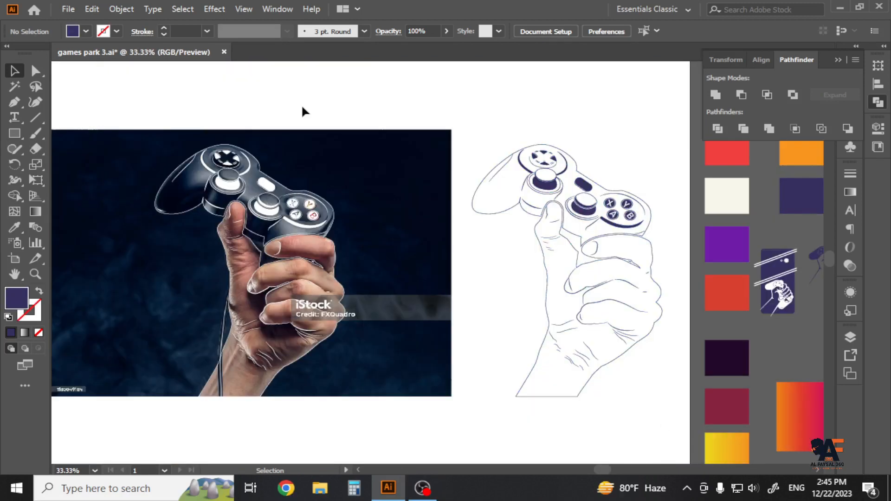
- Undo the expansion and recolouring of the outline copy, returning to its unexpanded white 1 pt paths
{"action": "left_click_drag", "start_coordinate": [583, 354], "coordinate": [380, 249]}
{"action": "scroll", "coordinate": [377, 250], "scroll_direction": "up", "scroll_amount": 2}
{"action": "key", "text": "a"}
{"action": "scroll", "coordinate": [322, 327], "scroll_direction": "up", "scroll_amount": 1}
{"action": "left_click", "coordinate": [223, 339]}
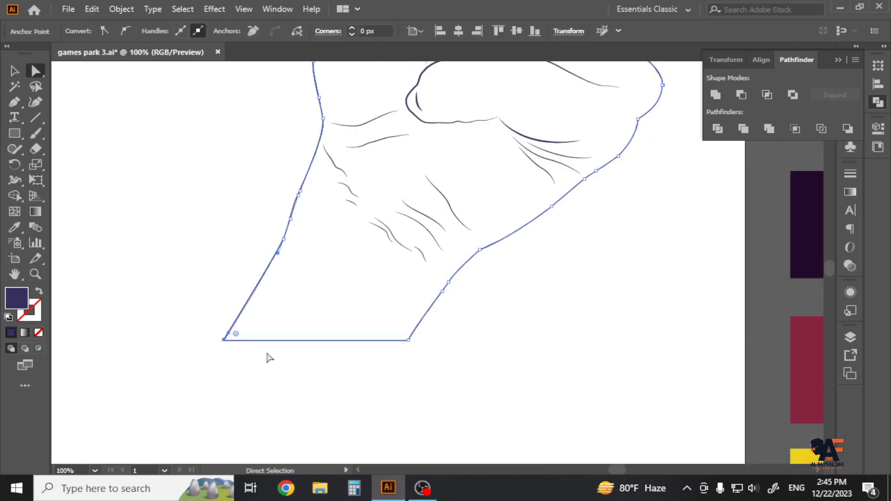
{"action": "key", "text": "ctrl+z"}
{"action": "key", "text": "ctrl+z"}
{"action": "key", "text": "ctrl+z"}
{"action": "key", "text": "ctrl+z"}
{"action": "key", "text": "ctrl+z"}
{"action": "key", "text": "ctrl+z"}
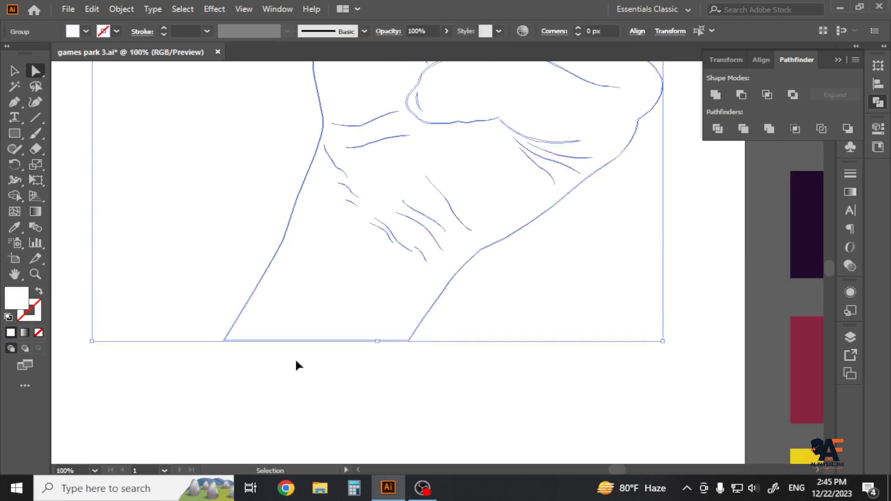
{"action": "key", "text": "ctrl+z"}
{"action": "key", "text": "ctrl+z"}
{"action": "key", "text": "ctrl+z"}
{"action": "key", "text": "ctrl+z"}
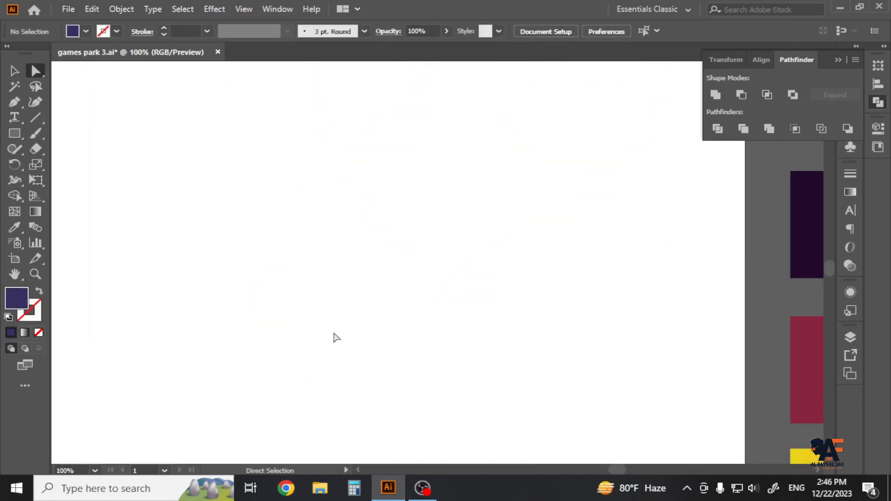
{"action": "key", "text": "ctrl+z"}
{"action": "key", "text": "ctrl+z"}
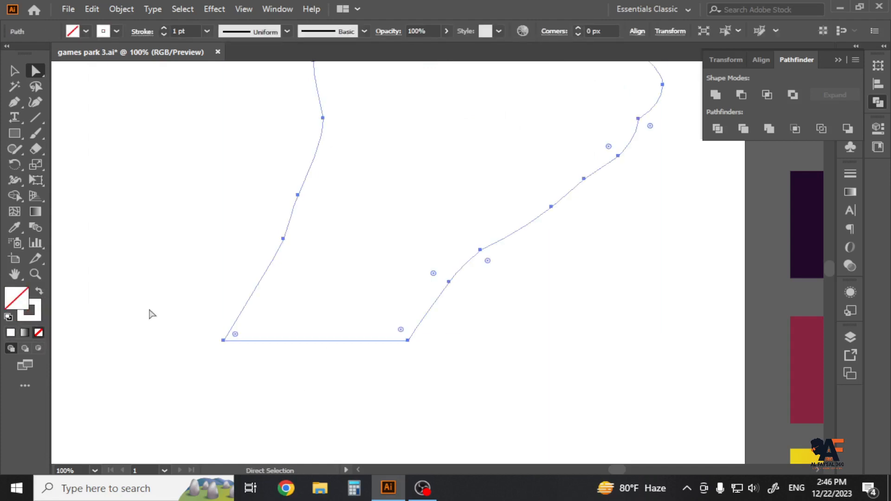
- Try to swap the fill and stroke colours and apply them to the copied hand outlines
{"action": "left_click", "coordinate": [802, 243]}
{"action": "scroll", "coordinate": [456, 359], "scroll_direction": "down", "scroll_amount": 2}
{"action": "left_click", "coordinate": [746, 223]}
{"action": "key", "text": "shift+x"}
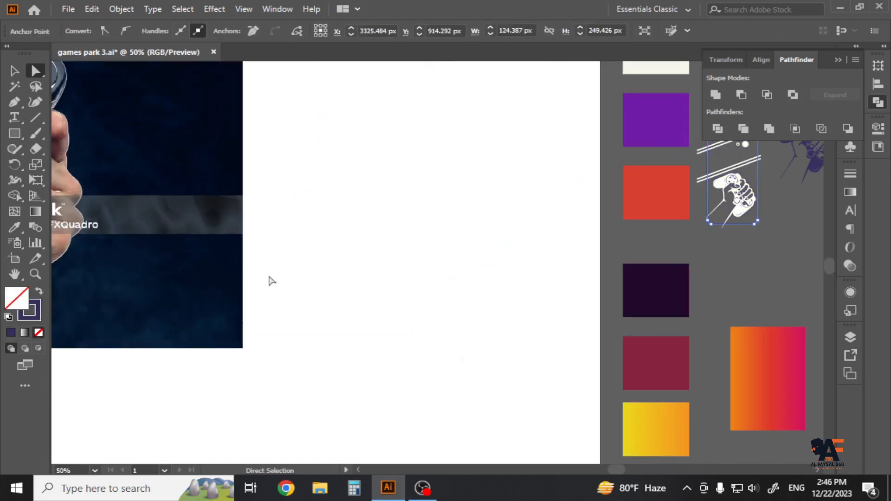
{"action": "left_click_drag", "start_coordinate": [320, 174], "coordinate": [481, 297]}
{"action": "left_click", "coordinate": [15, 332]}
{"action": "left_click", "coordinate": [277, 399]}
{"action": "scroll", "coordinate": [420, 67], "scroll_direction": "up", "scroll_amount": 3}
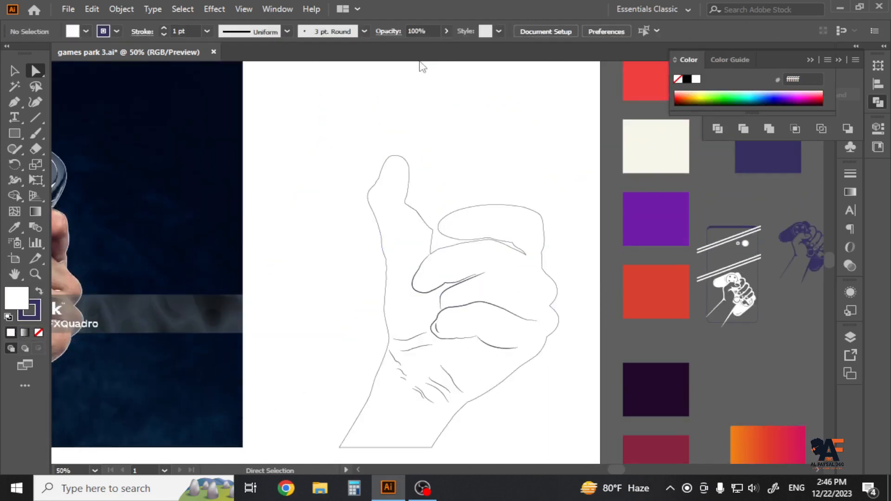
- Give the whole outline copy no fill and a dark purple 363062 stroke sampled from the purple swatch
{"action": "scroll", "coordinate": [384, 157], "scroll_direction": "down", "scroll_amount": 2}
{"action": "left_click_drag", "start_coordinate": [333, 104], "coordinate": [480, 372]}
{"action": "left_click", "coordinate": [38, 317]}
{"action": "left_click", "coordinate": [14, 227]}
{"action": "left_click", "coordinate": [579, 161]}
{"action": "key", "text": "shift+x"}
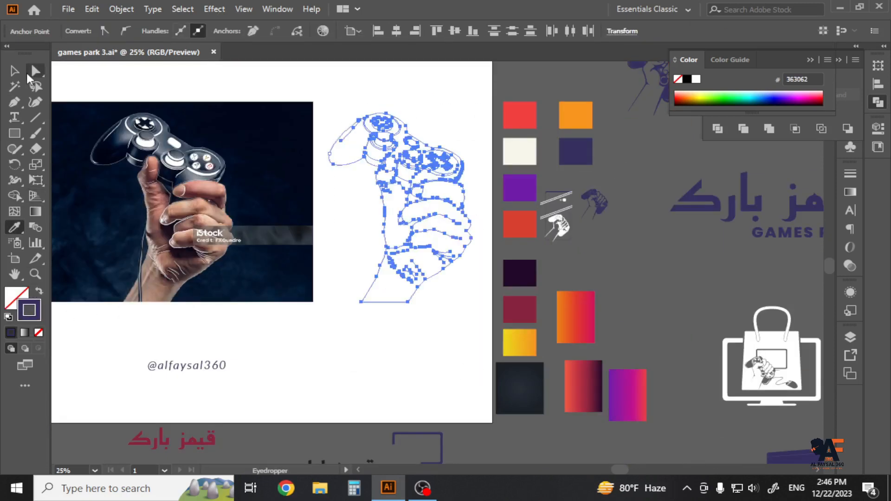
- Delete the recoloured outline copy beside the photo
{"action": "left_click", "coordinate": [15, 71]}
{"action": "left_click", "coordinate": [427, 220]}
{"action": "scroll", "coordinate": [427, 220], "scroll_direction": "up", "scroll_amount": 1}
{"action": "scroll", "coordinate": [425, 71], "scroll_direction": "up", "scroll_amount": 1}
{"action": "scroll", "coordinate": [425, 72], "scroll_direction": "down", "scroll_amount": 2}
{"action": "left_click_drag", "start_coordinate": [363, 141], "coordinate": [476, 298]}
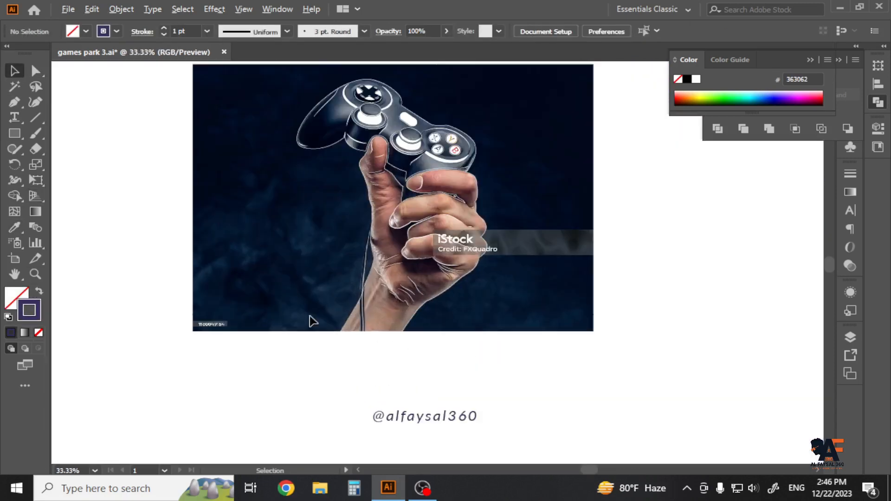
- Draw freehand wrinkle lines across the base of the thumb in the photo with the Pencil tool
{"action": "scroll", "coordinate": [312, 318], "scroll_direction": "up", "scroll_amount": 3}
{"action": "key", "text": "a"}
{"action": "left_click", "coordinate": [360, 286]}
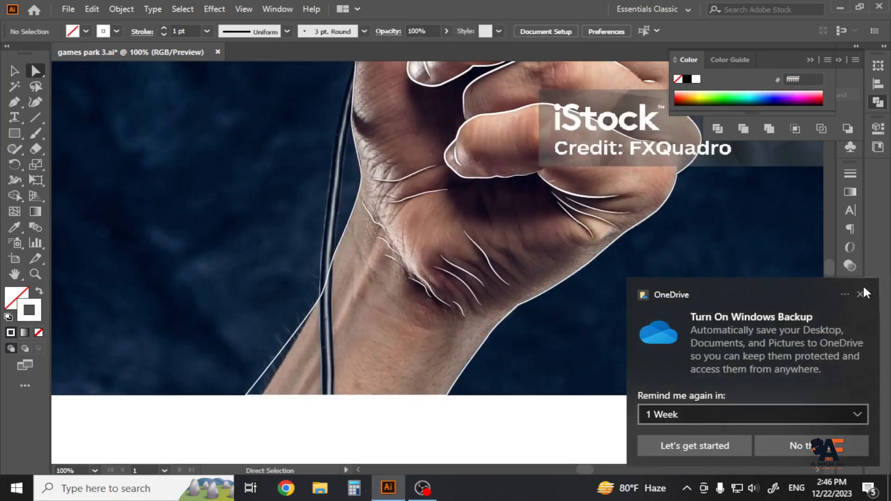
{"action": "scroll", "coordinate": [344, 251], "scroll_direction": "up", "scroll_amount": 2}
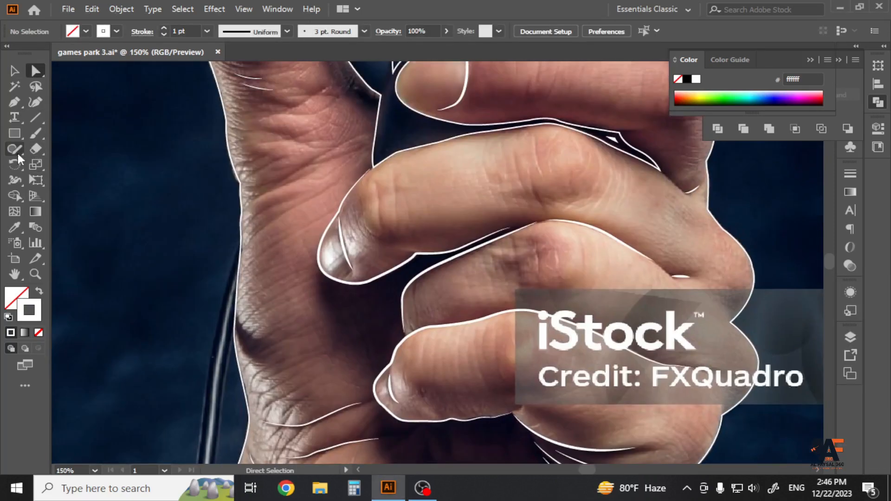
{"action": "right_click", "coordinate": [17, 154]}
{"action": "left_click", "coordinate": [65, 166]}
{"action": "scroll", "coordinate": [310, 172], "scroll_direction": "up", "scroll_amount": 2}
{"action": "left_click_drag", "start_coordinate": [413, 100], "coordinate": [233, 209]}
{"action": "scroll", "coordinate": [322, 123], "scroll_direction": "down", "scroll_amount": 3}
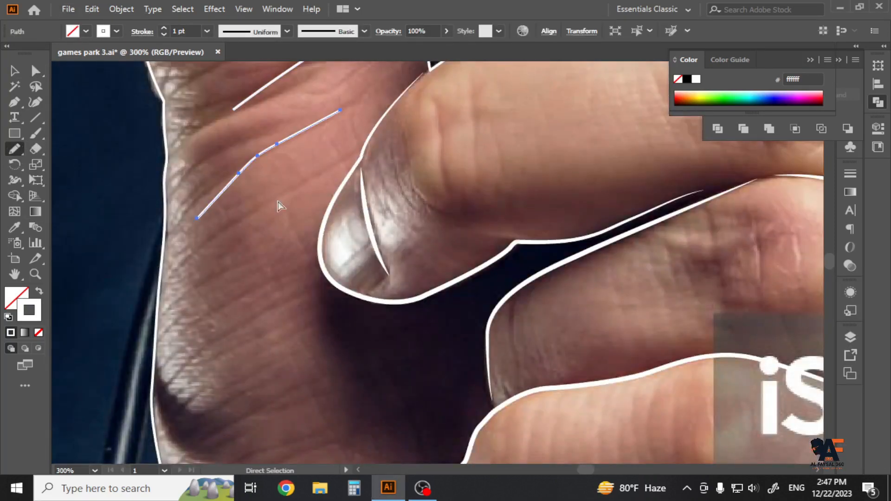
{"action": "left_click_drag", "start_coordinate": [301, 188], "coordinate": [195, 259]}
{"action": "scroll", "coordinate": [317, 226], "scroll_direction": "down", "scroll_amount": 3}
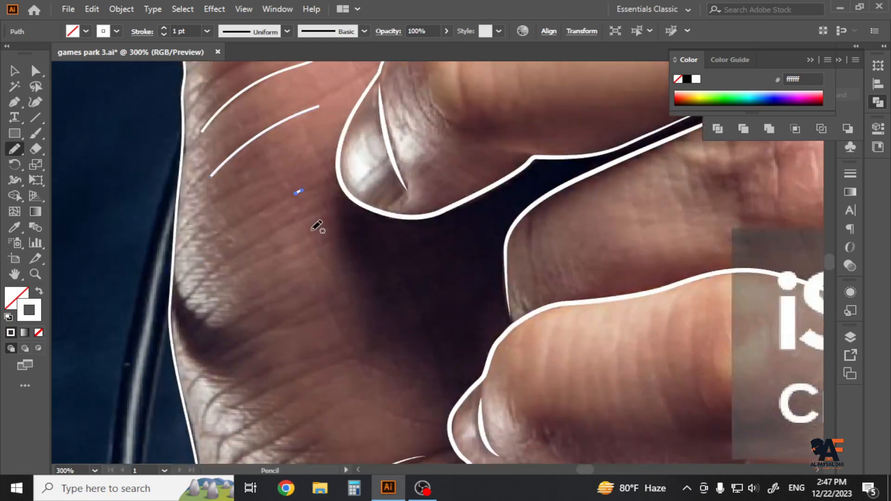
- Draw short freehand wrinkle lines lower on the thumb side of the palm and along the outer heel of the palm
{"action": "scroll", "coordinate": [281, 239], "scroll_direction": "down", "scroll_amount": 2}
{"action": "left_click_drag", "start_coordinate": [327, 220], "coordinate": [282, 242]}
{"action": "scroll", "coordinate": [283, 278], "scroll_direction": "down", "scroll_amount": 1}
{"action": "left_click_drag", "start_coordinate": [323, 331], "coordinate": [302, 340]}
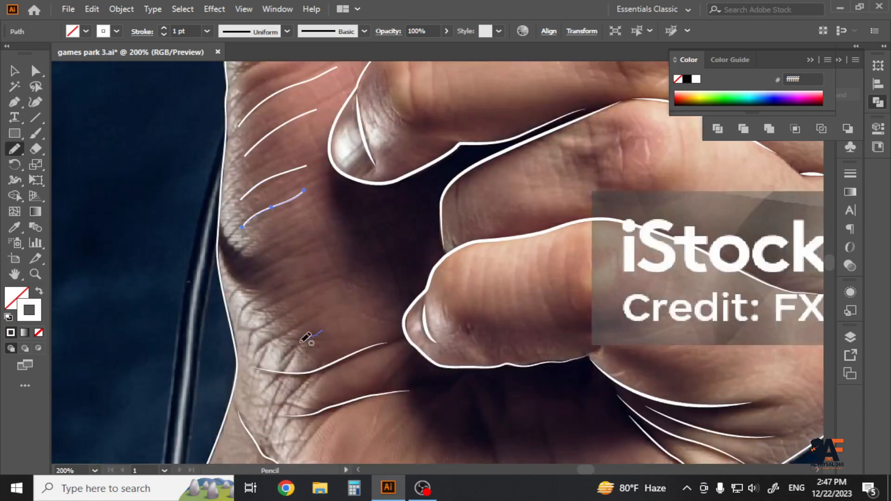
{"action": "scroll", "coordinate": [261, 272], "scroll_direction": "down", "scroll_amount": 1}
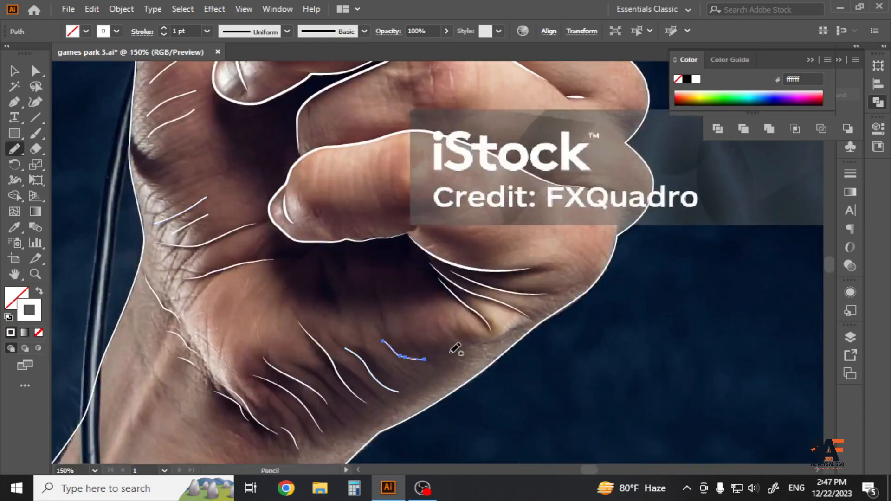
- Group the new thumb and palm wrinkles and give them a tapered width profile and stroke weight
{"action": "left_click", "coordinate": [36, 71]}
{"action": "left_click_drag", "start_coordinate": [457, 324], "coordinate": [358, 372]}
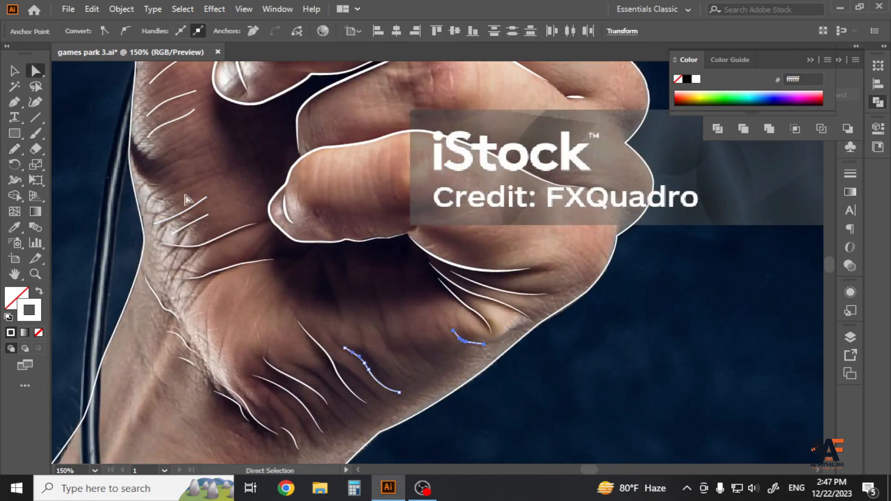
{"action": "left_click", "coordinate": [268, 243]}
{"action": "left_click_drag", "start_coordinate": [444, 323], "coordinate": [460, 337]}
{"action": "left_click_drag", "start_coordinate": [355, 363], "coordinate": [372, 356]}
{"action": "left_click_drag", "start_coordinate": [189, 192], "coordinate": [212, 223]}
{"action": "left_click_drag", "start_coordinate": [186, 144], "coordinate": [254, 311]}
{"action": "left_click_drag", "start_coordinate": [254, 312], "coordinate": [254, 271]}
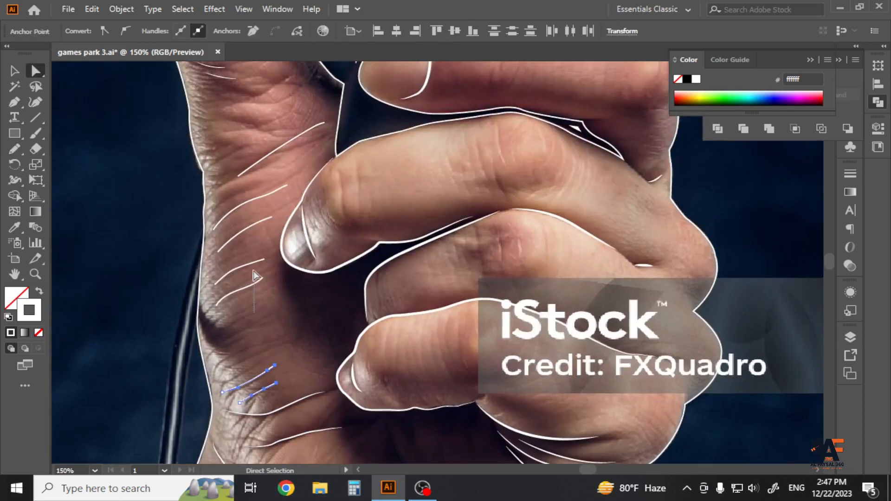
{"action": "key", "text": "v"}
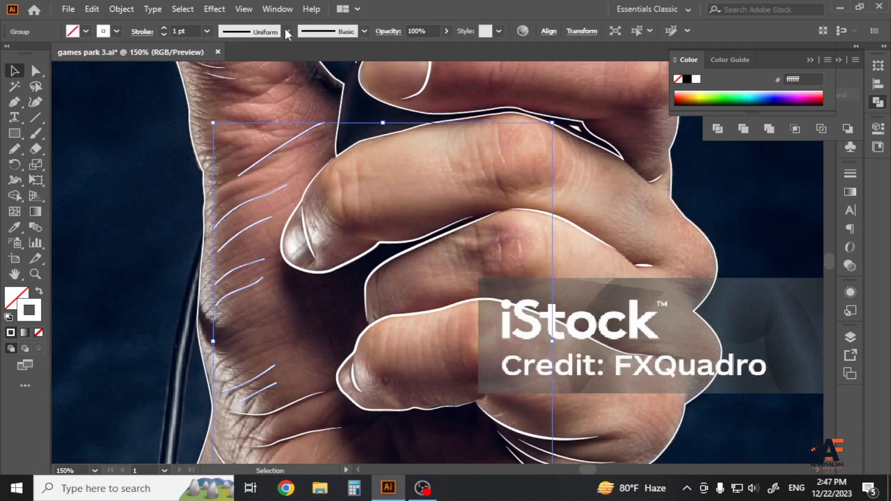
{"action": "left_click", "coordinate": [207, 31]}
{"action": "left_click", "coordinate": [168, 237]}
- Draw freehand crease lines over the knuckles of the index and middle fingers and near the middle fingertip
{"action": "scroll", "coordinate": [168, 237], "scroll_direction": "down", "scroll_amount": 2}
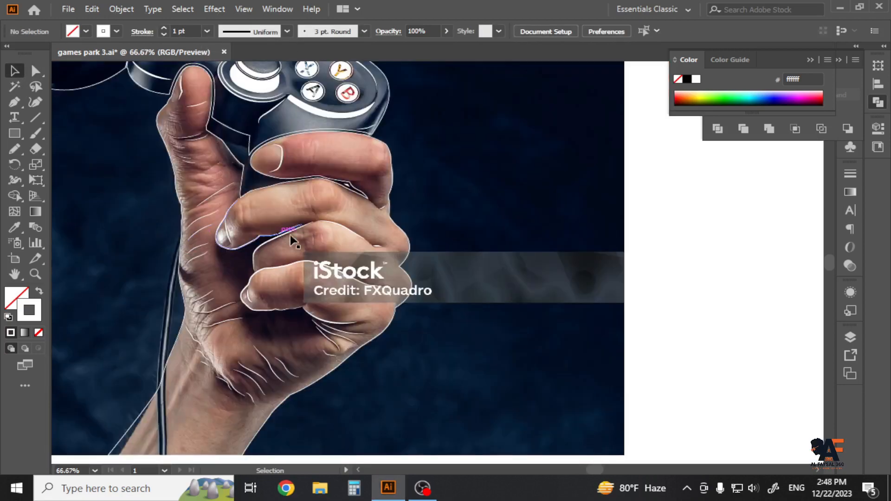
{"action": "scroll", "coordinate": [290, 234], "scroll_direction": "up", "scroll_amount": 3}
{"action": "key", "text": "n"}
{"action": "left_click_drag", "start_coordinate": [280, 165], "coordinate": [280, 166]}
{"action": "left_click_drag", "start_coordinate": [315, 109], "coordinate": [304, 127]}
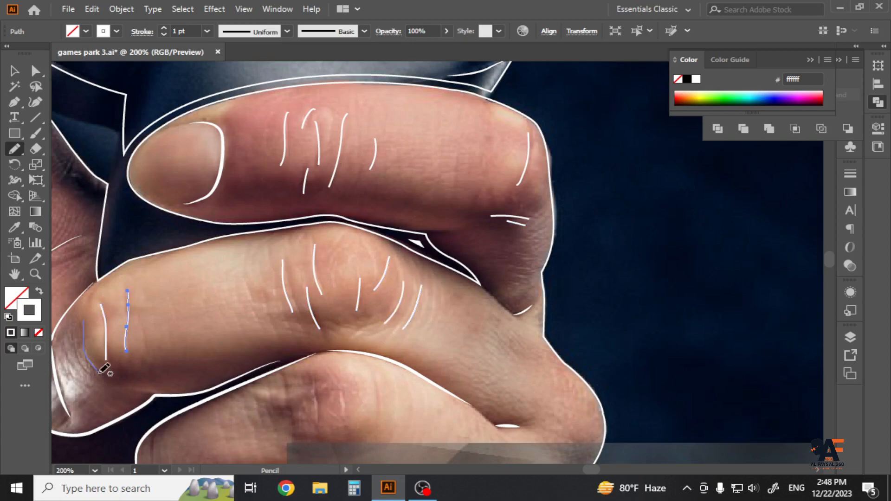
- Draw freehand crease lines along the ring finger and short wrinkles beside the outer knuckles of the fist
{"action": "scroll", "coordinate": [366, 344], "scroll_direction": "down", "scroll_amount": 5}
{"action": "left_click_drag", "start_coordinate": [283, 232], "coordinate": [289, 248]}
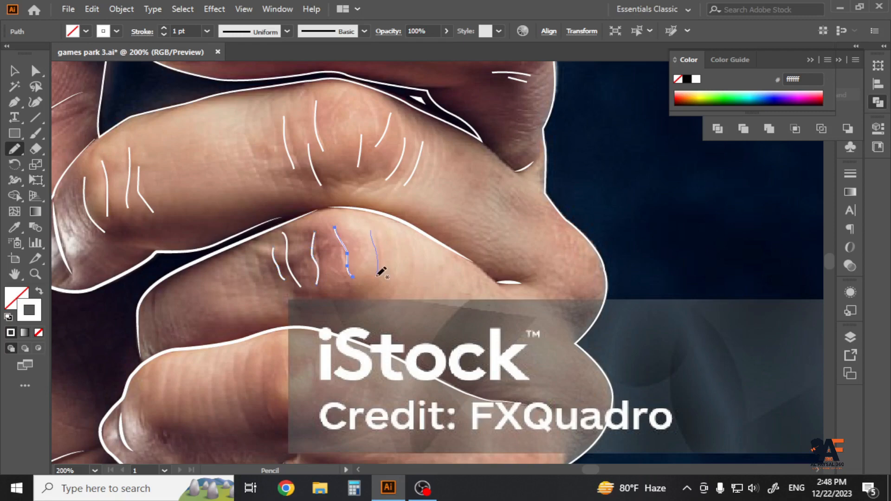
{"action": "scroll", "coordinate": [337, 283], "scroll_direction": "down", "scroll_amount": 3}
{"action": "scroll", "coordinate": [500, 211], "scroll_direction": "right", "scroll_amount": 3}
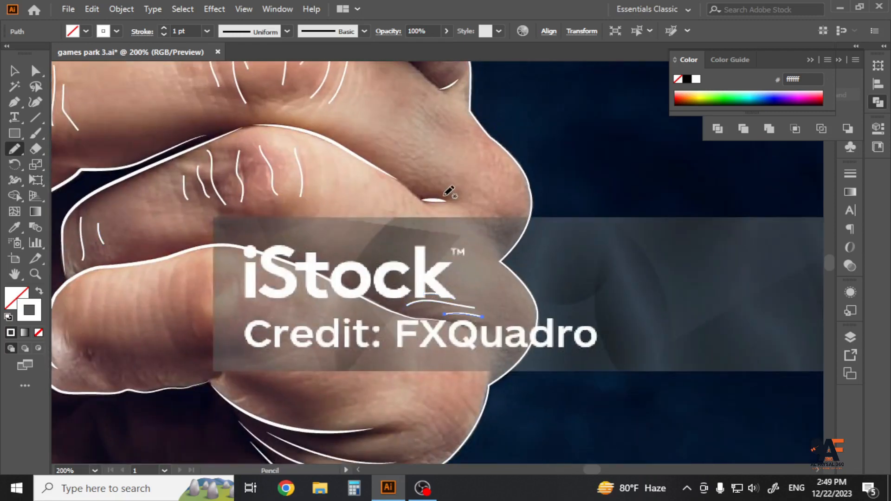
{"action": "scroll", "coordinate": [293, 265], "scroll_direction": "down", "scroll_amount": 2}
{"action": "scroll", "coordinate": [293, 264], "scroll_direction": "left", "scroll_amount": 6}
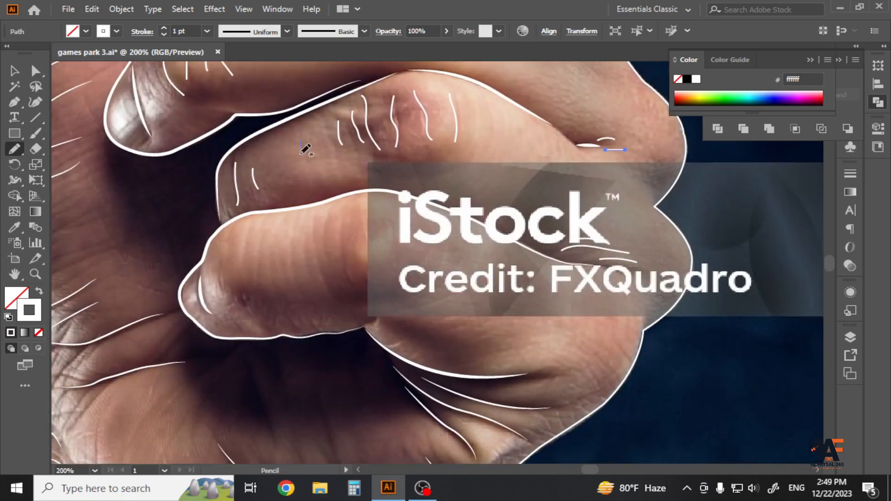
{"action": "scroll", "coordinate": [460, 283], "scroll_direction": "down", "scroll_amount": 2}
{"action": "scroll", "coordinate": [460, 283], "scroll_direction": "right", "scroll_amount": 6}
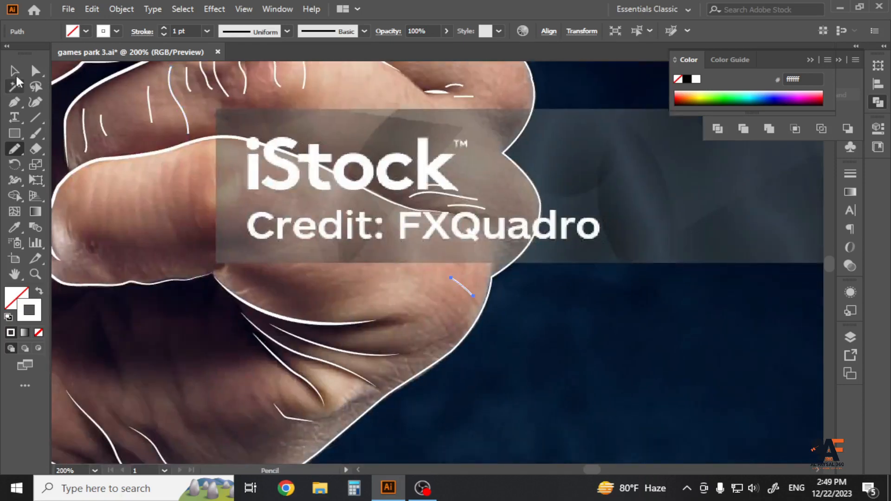
- Group the new finger and knuckle creases and give them a tapered width profile and a new stroke weight
{"action": "left_click", "coordinate": [438, 184], "text": "shift"}
{"action": "left_click_drag", "start_coordinate": [479, 82], "coordinate": [457, 98]}
{"action": "mouse_move", "coordinate": [404, 121]}
{"action": "left_mouse_down"}
{"action": "mouse_move", "coordinate": [466, 209]}
{"action": "mouse_move", "coordinate": [481, 255]}
{"action": "left_mouse_up"}
{"action": "left_click_drag", "start_coordinate": [394, 200], "coordinate": [252, 238]}
{"action": "left_click", "coordinate": [228, 240], "text": "shift"}
{"action": "left_click", "coordinate": [180, 260], "text": "shift"}
{"action": "left_click", "coordinate": [162, 269], "text": "shift"}
{"action": "left_click_drag", "start_coordinate": [87, 149], "coordinate": [174, 144]}
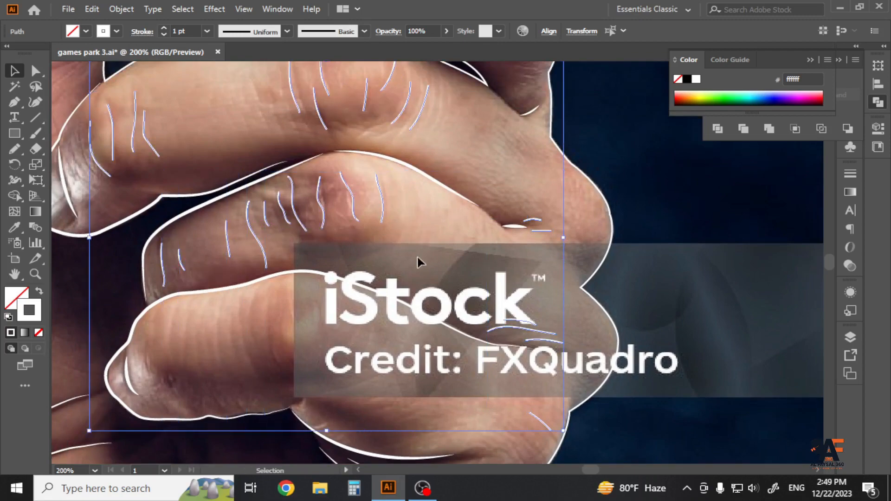
{"action": "mouse_move", "coordinate": [417, 257]}
{"action": "left_mouse_down"}
{"action": "mouse_move", "coordinate": [430, 113]}
{"action": "mouse_move", "coordinate": [430, 326]}
{"action": "left_mouse_up"}
{"action": "key", "text": "ctrl+g"}
{"action": "left_click", "coordinate": [286, 31]}
{"action": "left_click", "coordinate": [242, 72]}
{"action": "left_click", "coordinate": [207, 31]}
{"action": "left_click", "coordinate": [218, 92]}
{"action": "left_click", "coordinate": [205, 152]}
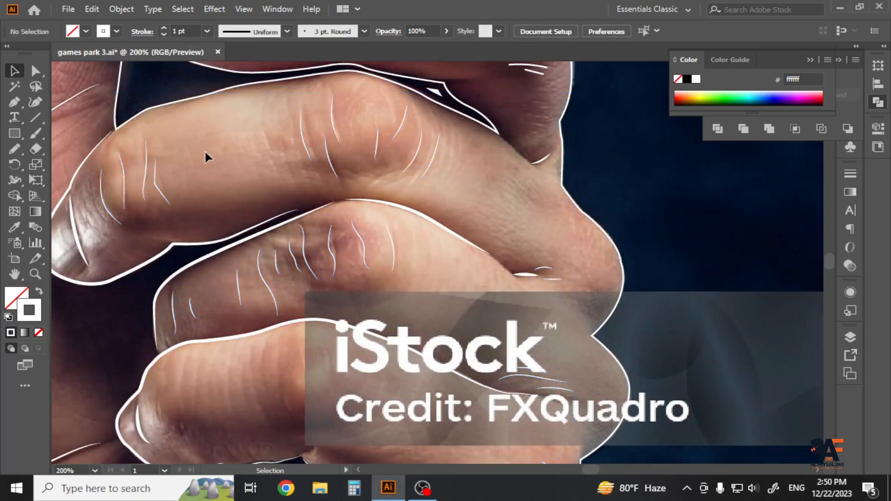
- Draw five freehand crease lines across the little finger
{"action": "scroll", "coordinate": [216, 152], "scroll_direction": "down", "scroll_amount": 4}
{"action": "scroll", "coordinate": [240, 318], "scroll_direction": "up", "scroll_amount": 4}
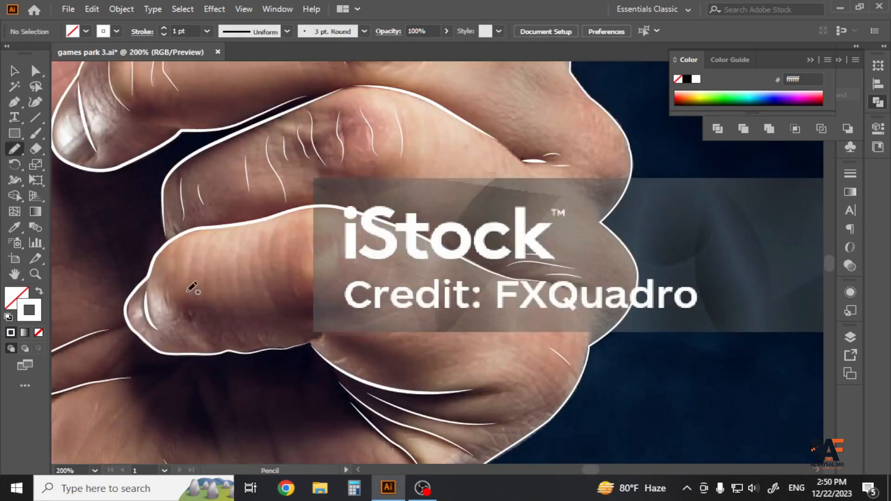
{"action": "scroll", "coordinate": [191, 288], "scroll_direction": "up", "scroll_amount": 2}
{"action": "left_click_drag", "start_coordinate": [144, 116], "coordinate": [138, 211]}
{"action": "left_click_drag", "start_coordinate": [171, 113], "coordinate": [170, 233]}
{"action": "left_click_drag", "start_coordinate": [282, 91], "coordinate": [316, 242]}
{"action": "left_click_drag", "start_coordinate": [325, 94], "coordinate": [350, 242]}
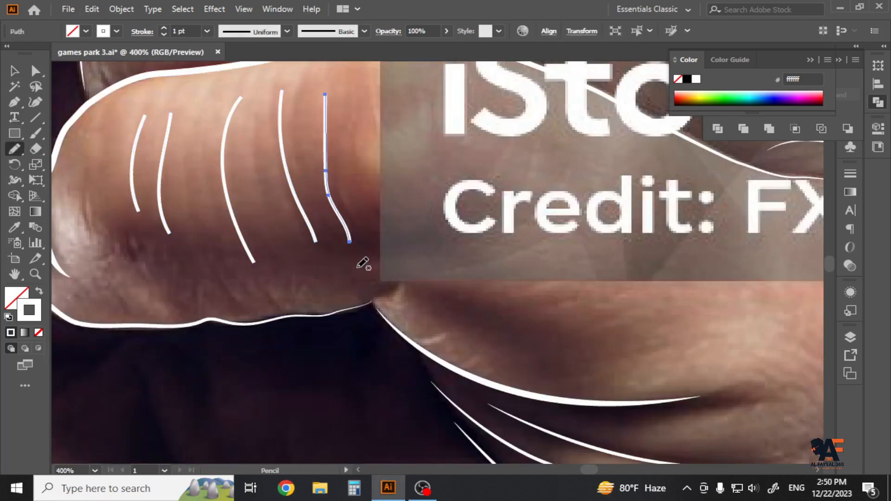
- Draw three freehand crease lines past the little finger's middle joint, over the watermark area
{"action": "scroll", "coordinate": [344, 266], "scroll_direction": "down", "scroll_amount": 2}
{"action": "scroll", "coordinate": [371, 262], "scroll_direction": "up", "scroll_amount": 2}
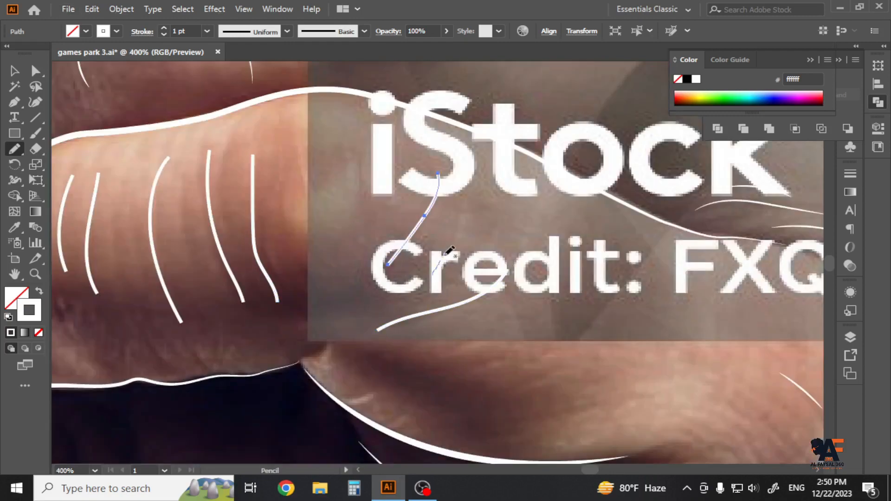
{"action": "left_click_drag", "start_coordinate": [445, 256], "coordinate": [462, 195]}
{"action": "scroll", "coordinate": [353, 291], "scroll_direction": "down", "scroll_amount": 2}
{"action": "scroll", "coordinate": [441, 319], "scroll_direction": "up", "scroll_amount": 2}
{"action": "scroll", "coordinate": [456, 356], "scroll_direction": "down", "scroll_amount": 1}
- Give the new little finger creases a tapered width profile and a 0.75 pt stroke
{"action": "left_click", "coordinate": [15, 71]}
{"action": "scroll", "coordinate": [395, 250], "scroll_direction": "down", "scroll_amount": 1}
{"action": "scroll", "coordinate": [335, 229], "scroll_direction": "up", "scroll_amount": 1}
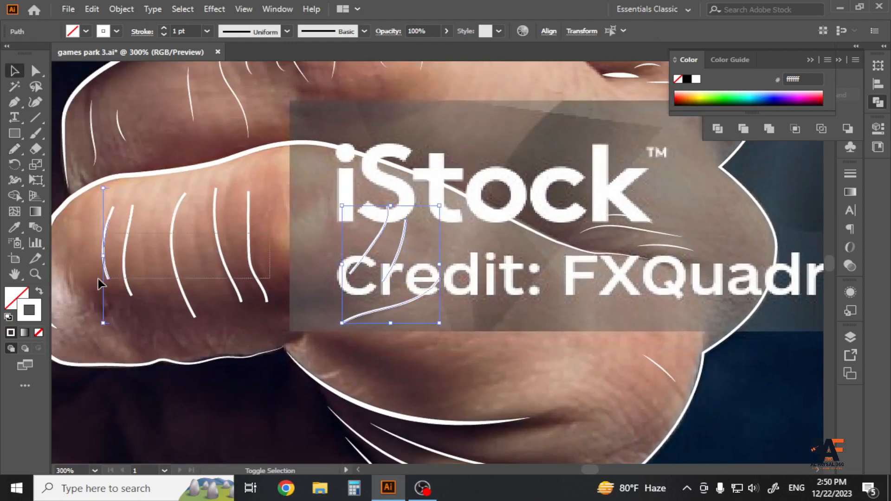
{"action": "left_click", "coordinate": [286, 31]}
{"action": "left_click", "coordinate": [255, 60]}
{"action": "left_click", "coordinate": [207, 31]}
{"action": "left_click", "coordinate": [226, 74]}
{"action": "left_click", "coordinate": [487, 337]}
{"action": "scroll", "coordinate": [478, 330], "scroll_direction": "down", "scroll_amount": 3}
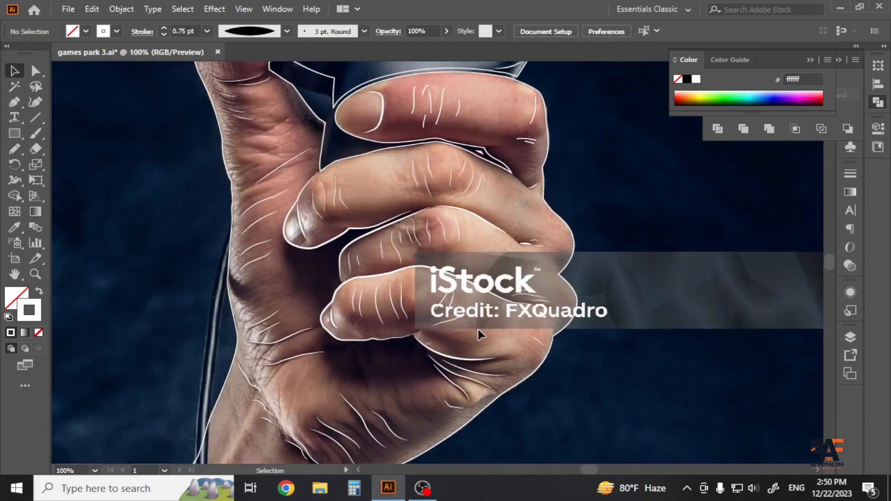
- Duplicate all the hand and controller outlines onto the blank area beside the photo
{"action": "scroll", "coordinate": [478, 329], "scroll_direction": "down", "scroll_amount": 1}
{"action": "scroll", "coordinate": [449, 280], "scroll_direction": "up", "scroll_amount": 2}
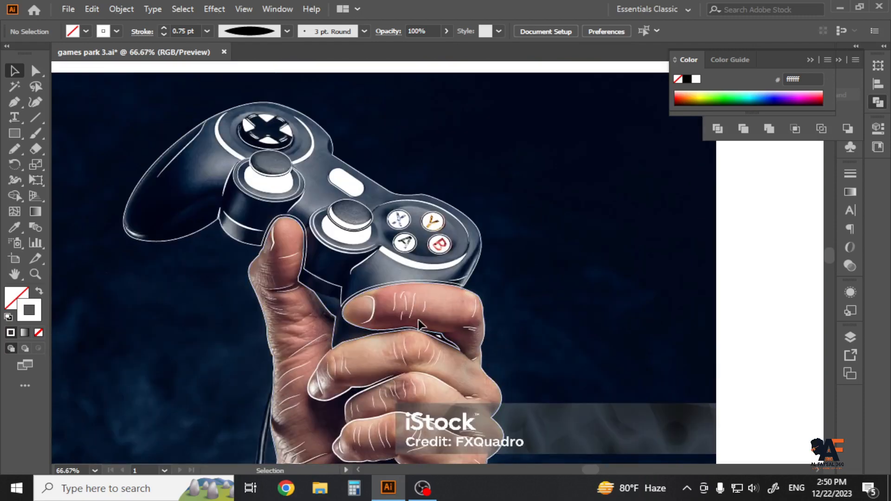
{"action": "scroll", "coordinate": [418, 324], "scroll_direction": "down", "scroll_amount": 2}
{"action": "left_click_drag", "start_coordinate": [418, 325], "coordinate": [392, 220]}
{"action": "left_click_drag", "start_coordinate": [219, 111], "coordinate": [310, 346]}
{"action": "left_click_drag", "start_coordinate": [244, 264], "coordinate": [552, 265]}
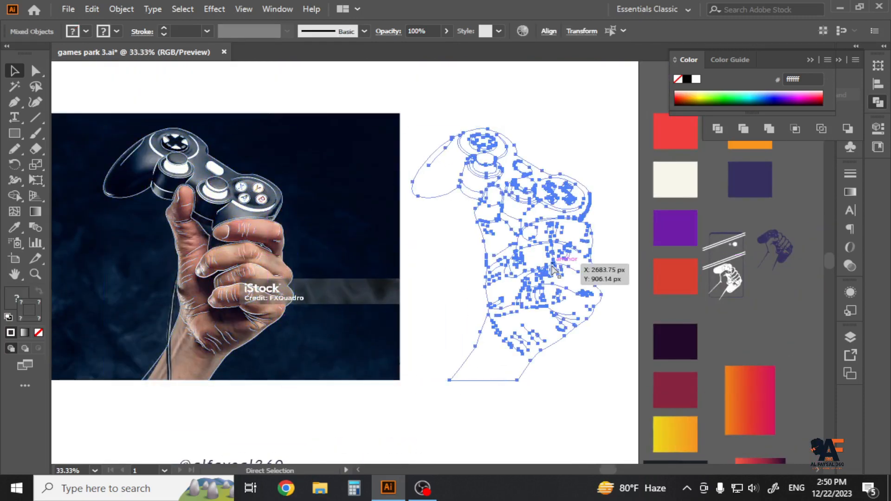
- Expand the fills and strokes of the outline copy and colour it dark purple
{"action": "left_click", "coordinate": [122, 10]}
{"action": "left_click", "coordinate": [226, 158]}
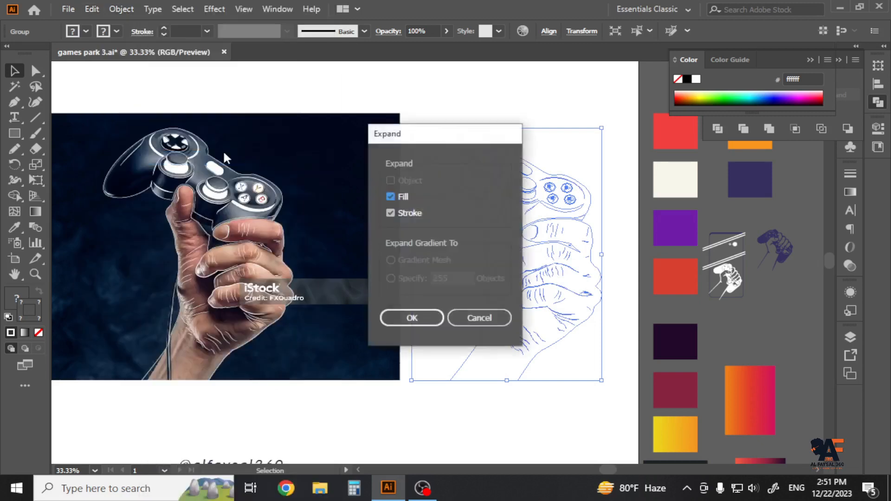
{"action": "key", "text": "Return"}
{"action": "left_click", "coordinate": [359, 99]}
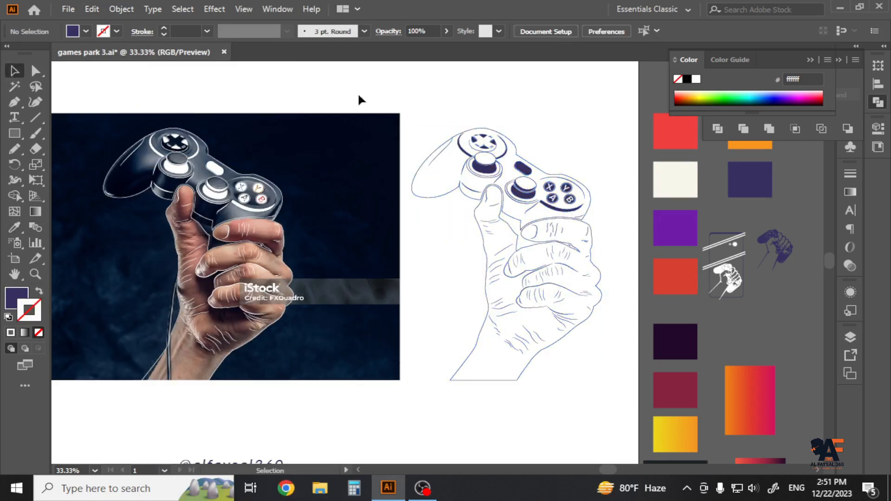
{"action": "scroll", "coordinate": [603, 301], "scroll_direction": "up", "scroll_amount": 2}
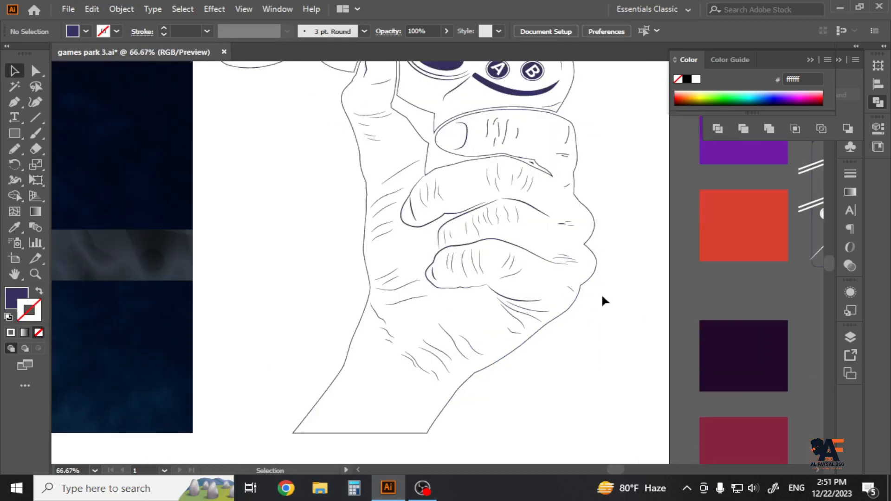
{"action": "scroll", "coordinate": [404, 378], "scroll_direction": "up", "scroll_amount": 1}
{"action": "double_click", "coordinate": [407, 376]}
{"action": "double_click", "coordinate": [406, 376]}
{"action": "left_click_drag", "start_coordinate": [407, 373], "coordinate": [453, 376]}
{"action": "key", "text": "ctrl+z"}
{"action": "key", "text": "ctrl+z"}
{"action": "key", "text": "ctrl+z"}
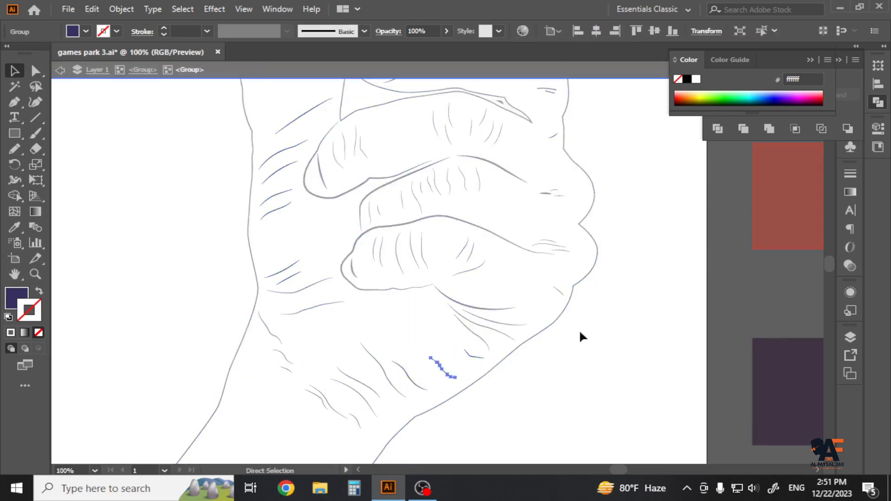
{"action": "double_click", "coordinate": [622, 327]}
- Delete two crease lines on the little finger and one long crease on the ring finger
{"action": "scroll", "coordinate": [622, 327], "scroll_direction": "down", "scroll_amount": 1}
{"action": "scroll", "coordinate": [404, 304], "scroll_direction": "up", "scroll_amount": 2}
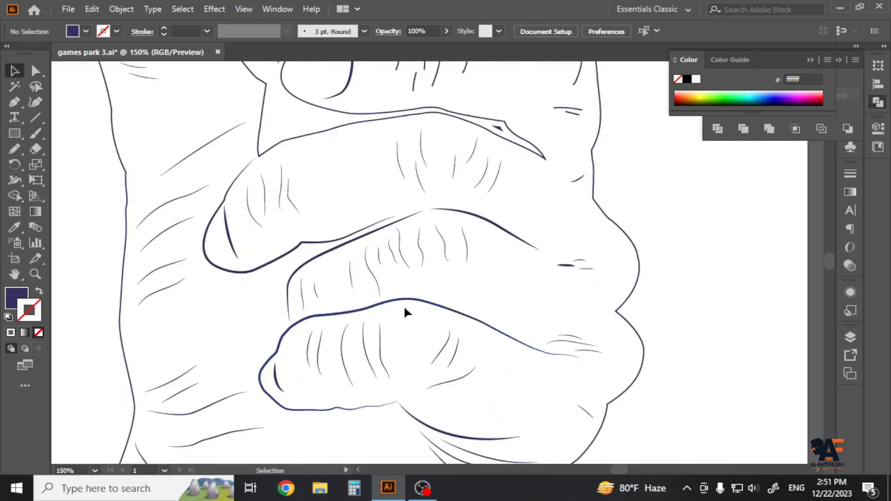
{"action": "left_click", "coordinate": [364, 348]}
{"action": "key", "text": "Delete"}
{"action": "left_click", "coordinate": [342, 349]}
{"action": "key", "text": "Delete"}
{"action": "left_click", "coordinate": [367, 264]}
{"action": "key", "text": "Delete"}
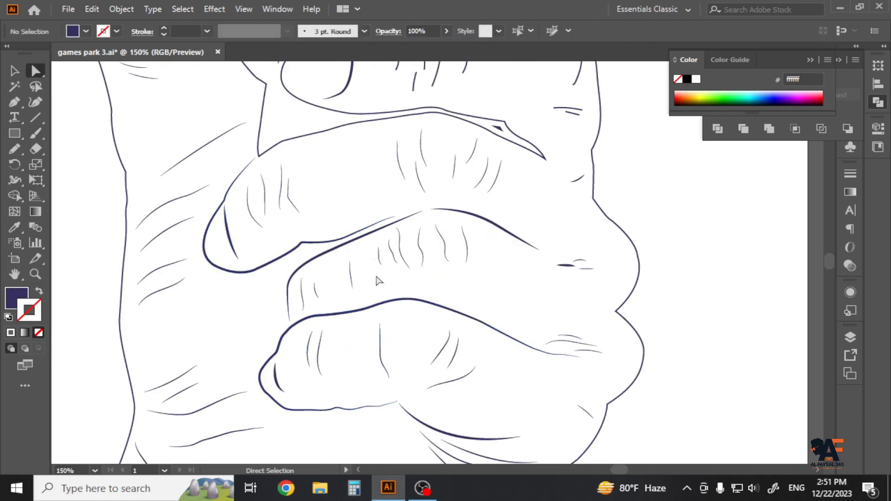
- Delete the stray crease near the ring fingertip and one short crease on the palm below the thumb
{"action": "scroll", "coordinate": [355, 281], "scroll_direction": "up", "scroll_amount": 5}
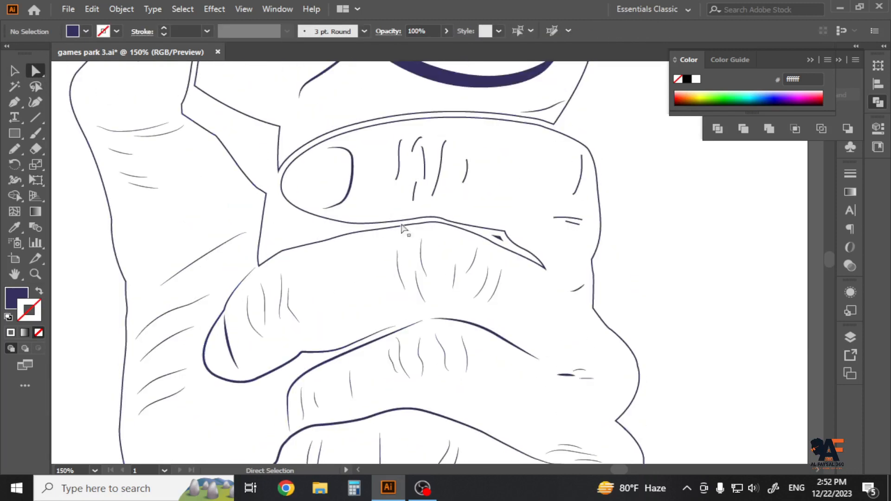
{"action": "scroll", "coordinate": [636, 241], "scroll_direction": "down", "scroll_amount": 2}
{"action": "left_click_drag", "start_coordinate": [683, 266], "coordinate": [569, 257]}
{"action": "scroll", "coordinate": [432, 299], "scroll_direction": "up", "scroll_amount": 1}
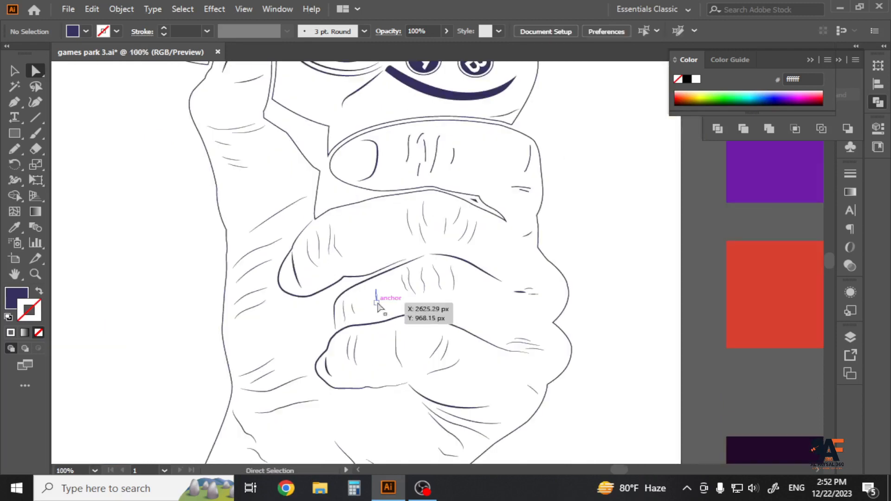
{"action": "left_click_drag", "start_coordinate": [586, 180], "coordinate": [549, 253]}
{"action": "scroll", "coordinate": [543, 244], "scroll_direction": "down", "scroll_amount": 2}
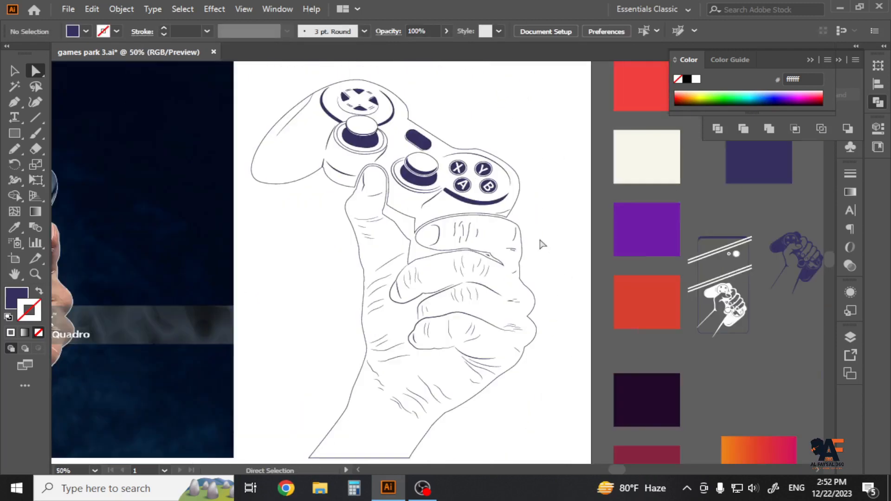
{"action": "scroll", "coordinate": [379, 342], "scroll_direction": "up", "scroll_amount": 2}
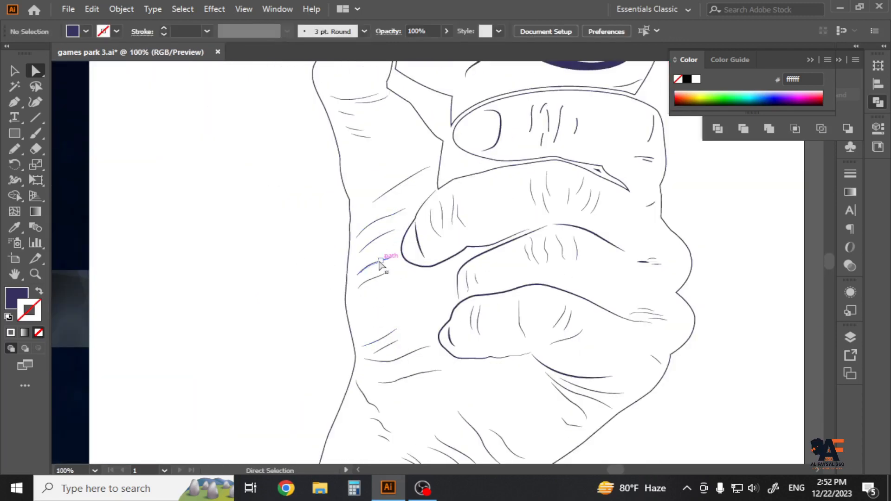
{"action": "scroll", "coordinate": [533, 316], "scroll_direction": "down", "scroll_amount": 1}
{"action": "scroll", "coordinate": [561, 279], "scroll_direction": "up", "scroll_amount": 3}
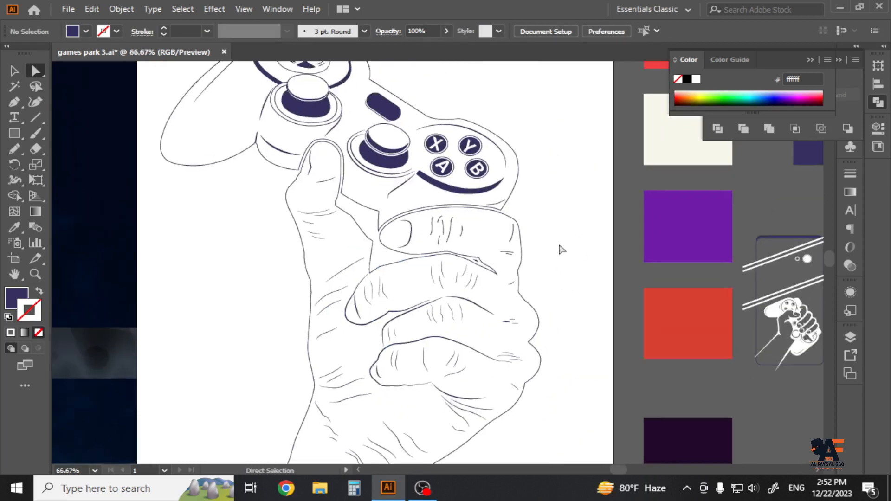
{"action": "scroll", "coordinate": [562, 299], "scroll_direction": "up", "scroll_amount": 1}
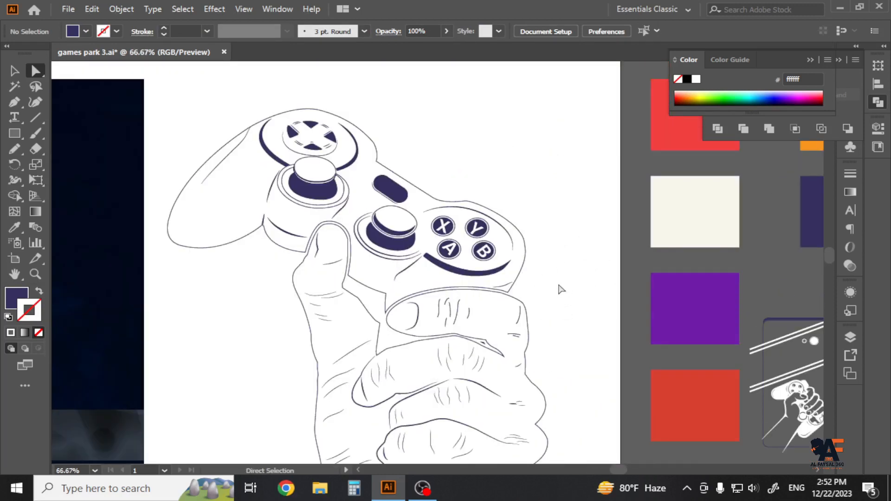
- Unlock all objects and move the reference photo off the artboard, beyond its lower left corner
{"action": "scroll", "coordinate": [559, 286], "scroll_direction": "down", "scroll_amount": 2}
{"action": "left_click_drag", "start_coordinate": [551, 296], "coordinate": [740, 237]}
{"action": "key", "text": "v"}
{"action": "key", "text": "ctrl+alt+2"}
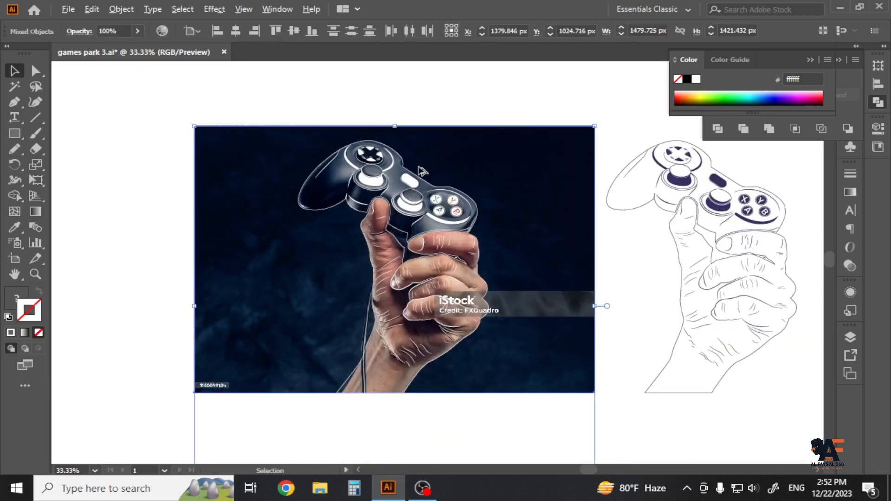
{"action": "scroll", "coordinate": [419, 165], "scroll_direction": "down", "scroll_amount": 1}
{"action": "left_click_drag", "start_coordinate": [205, 124], "coordinate": [550, 419]}
{"action": "scroll", "coordinate": [424, 267], "scroll_direction": "down", "scroll_amount": 2}
{"action": "left_click_drag", "start_coordinate": [424, 266], "coordinate": [167, 389]}
{"action": "left_click", "coordinate": [362, 260]}
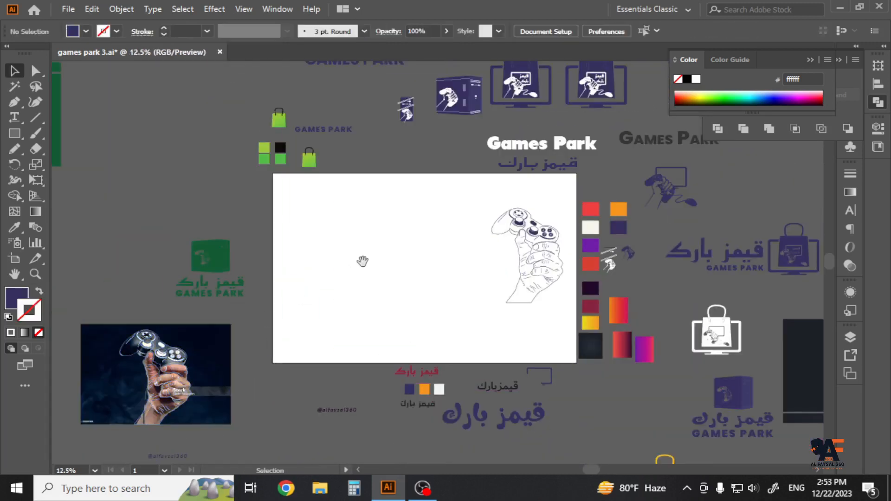
- Place the stacked purple PC case logo from the logo drafts on the blank part of the artboard
{"action": "left_click_drag", "start_coordinate": [362, 261], "coordinate": [324, 314]}
{"action": "scroll", "coordinate": [344, 278], "scroll_direction": "down", "scroll_amount": 1}
{"action": "scroll", "coordinate": [345, 279], "scroll_direction": "down", "scroll_amount": 1}
{"action": "scroll", "coordinate": [584, 256], "scroll_direction": "up", "scroll_amount": 1}
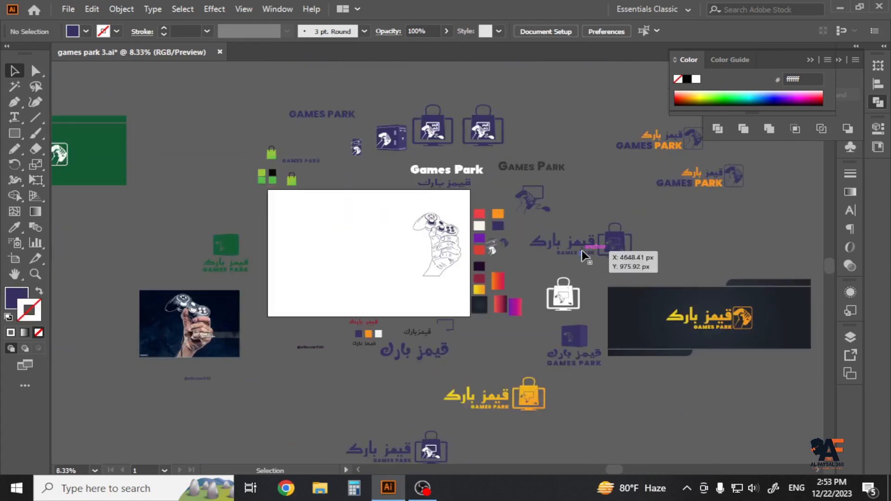
{"action": "left_click_drag", "start_coordinate": [500, 214], "coordinate": [433, 236]}
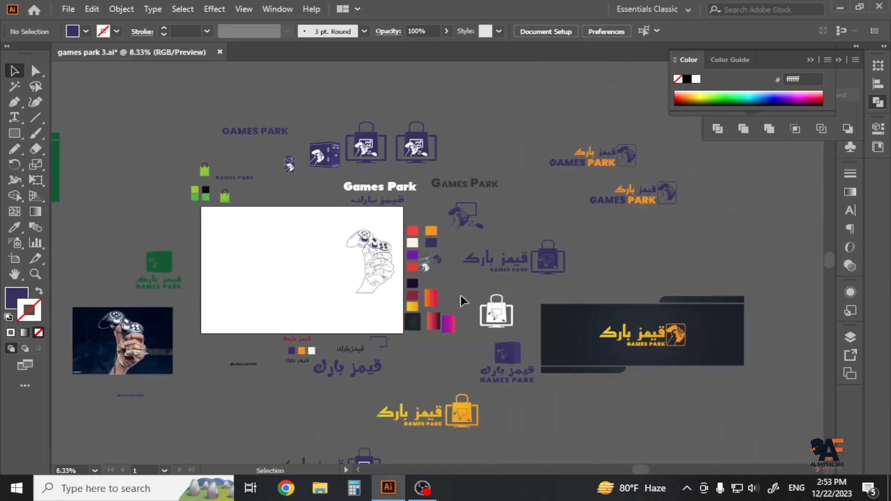
{"action": "scroll", "coordinate": [460, 297], "scroll_direction": "up", "scroll_amount": 1}
{"action": "left_click_drag", "start_coordinate": [462, 301], "coordinate": [551, 273]}
{"action": "left_click", "coordinate": [616, 377]}
{"action": "scroll", "coordinate": [268, 232], "scroll_direction": "up", "scroll_amount": 2}
{"action": "left_click_drag", "start_coordinate": [617, 377], "coordinate": [169, 159]}
- Ungroup the logo on the artboard and position the PC case beside its wordmark
{"action": "key", "text": "ctrl+shift+g"}
{"action": "left_click", "coordinate": [338, 165]}
{"action": "left_click", "coordinate": [410, 183]}
{"action": "left_click_drag", "start_coordinate": [417, 190], "coordinate": [275, 244]}
- Scale down the hand and controller outline and move it next to the PC case
{"action": "left_click", "coordinate": [393, 320]}
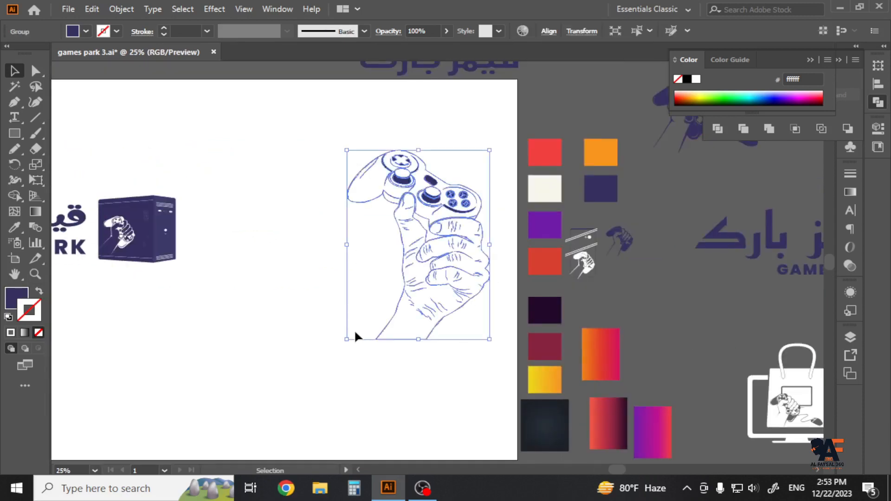
{"action": "scroll", "coordinate": [355, 331], "scroll_direction": "down", "scroll_amount": 3}
{"action": "left_click_drag", "start_coordinate": [376, 304], "coordinate": [464, 115]}
{"action": "scroll", "coordinate": [376, 290], "scroll_direction": "up", "scroll_amount": 3}
{"action": "left_click_drag", "start_coordinate": [286, 225], "coordinate": [448, 437]}
{"action": "left_click_drag", "start_coordinate": [447, 233], "coordinate": [394, 302]}
{"action": "left_click_drag", "start_coordinate": [377, 326], "coordinate": [193, 304]}
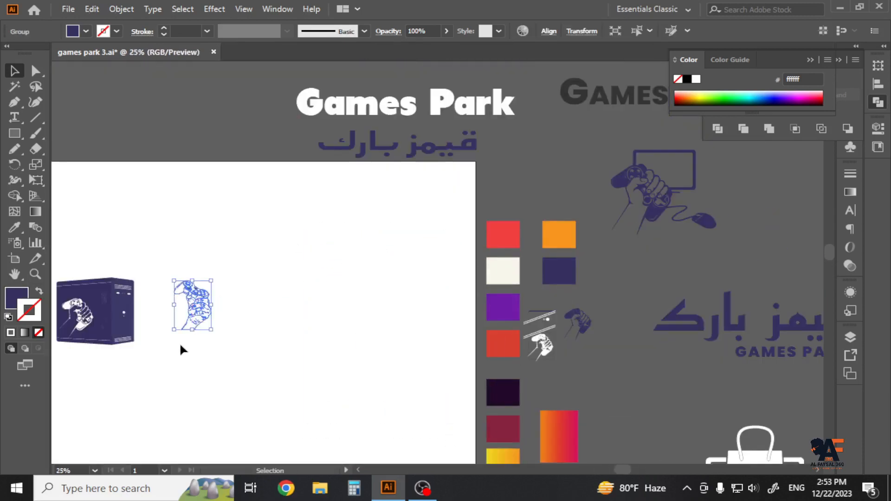
- Move the small hand outline over the PC case, colour it white, and set it aside beside the case
{"action": "scroll", "coordinate": [181, 345], "scroll_direction": "up", "scroll_amount": 3}
{"action": "left_click_drag", "start_coordinate": [623, 235], "coordinate": [320, 250]}
{"action": "key", "text": "i"}
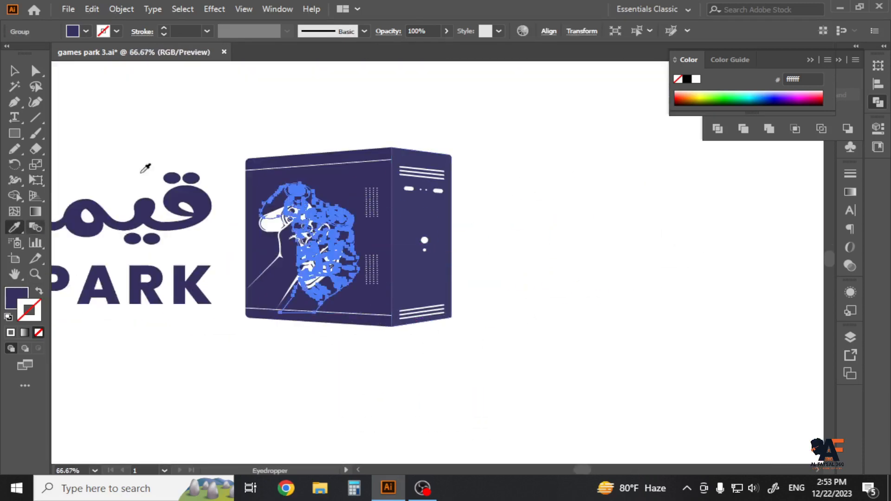
{"action": "left_click", "coordinate": [142, 173]}
{"action": "key", "text": "v"}
{"action": "left_click", "coordinate": [222, 122]}
{"action": "scroll", "coordinate": [286, 223], "scroll_direction": "up", "scroll_amount": 2}
{"action": "left_click", "coordinate": [239, 207]}
{"action": "scroll", "coordinate": [239, 208], "scroll_direction": "down", "scroll_amount": 2}
{"action": "left_click_drag", "start_coordinate": [239, 208], "coordinate": [496, 209]}
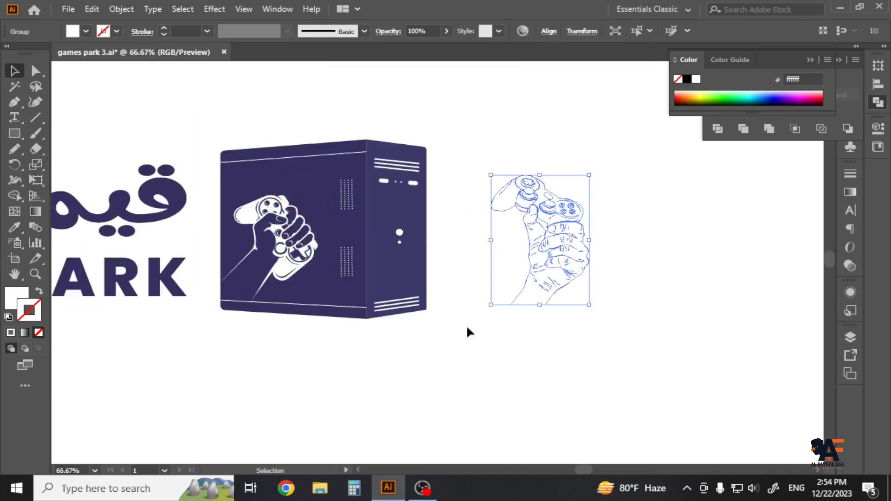
- Place a copy of the PC case from the drafts above the artboard onto the blank artboard area
{"action": "left_click", "coordinate": [467, 327]}
{"action": "scroll", "coordinate": [468, 326], "scroll_direction": "down", "scroll_amount": 5}
{"action": "left_click_drag", "start_coordinate": [493, 310], "coordinate": [284, 383]}
{"action": "left_click", "coordinate": [243, 253]}
{"action": "scroll", "coordinate": [226, 257], "scroll_direction": "up", "scroll_amount": 5}
{"action": "double_click", "coordinate": [215, 261]}
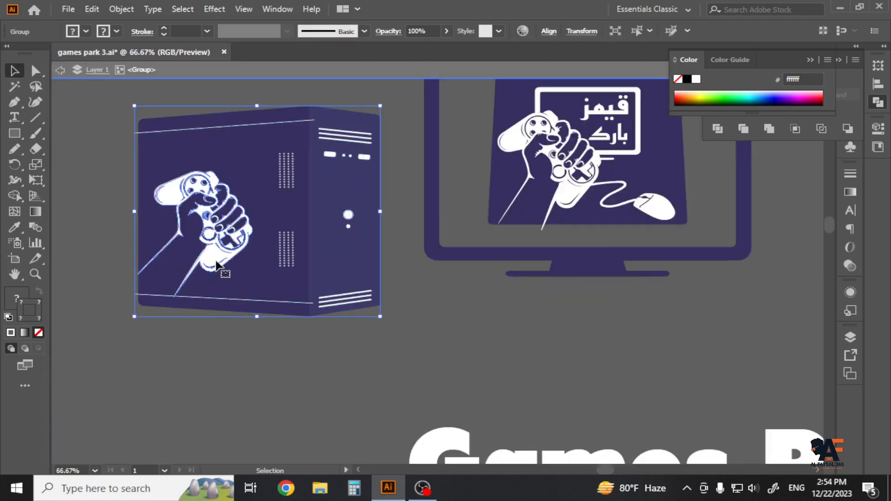
{"action": "double_click", "coordinate": [277, 345]}
{"action": "scroll", "coordinate": [277, 344], "scroll_direction": "down", "scroll_amount": 3}
{"action": "left_click_drag", "start_coordinate": [277, 344], "coordinate": [395, 213]}
{"action": "left_click_drag", "start_coordinate": [325, 103], "coordinate": [419, 221]}
{"action": "left_click_drag", "start_coordinate": [403, 183], "coordinate": [404, 429]}
{"action": "scroll", "coordinate": [348, 457], "scroll_direction": "up", "scroll_amount": 2}
{"action": "left_click_drag", "start_coordinate": [348, 457], "coordinate": [418, 297]}
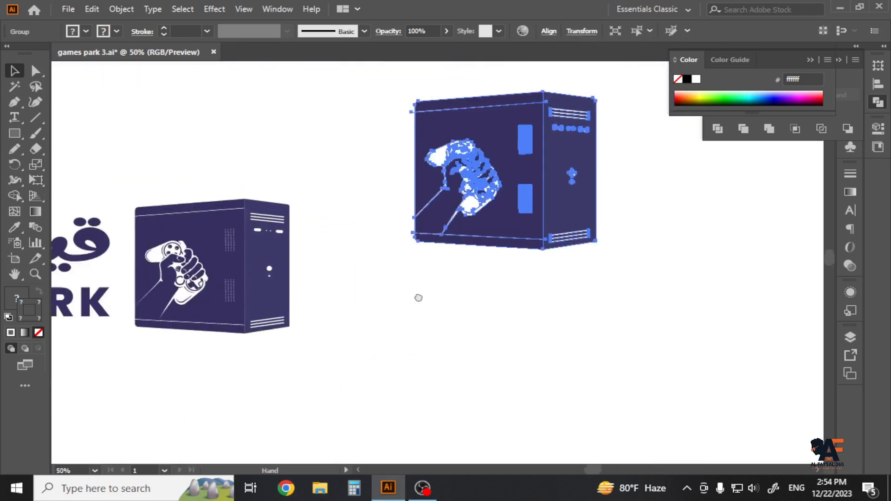
- Delete the earlier PC case and move the new copy into its place beside the wordmark
{"action": "left_click_drag", "start_coordinate": [473, 204], "coordinate": [381, 301]}
{"action": "left_click", "coordinate": [352, 378]}
{"action": "left_click", "coordinate": [223, 283]}
{"action": "key", "text": "Delete"}
{"action": "left_click_drag", "start_coordinate": [428, 251], "coordinate": [259, 250]}
- Delete the old hand and controller motif inside the PC case group
{"action": "double_click", "coordinate": [206, 274]}
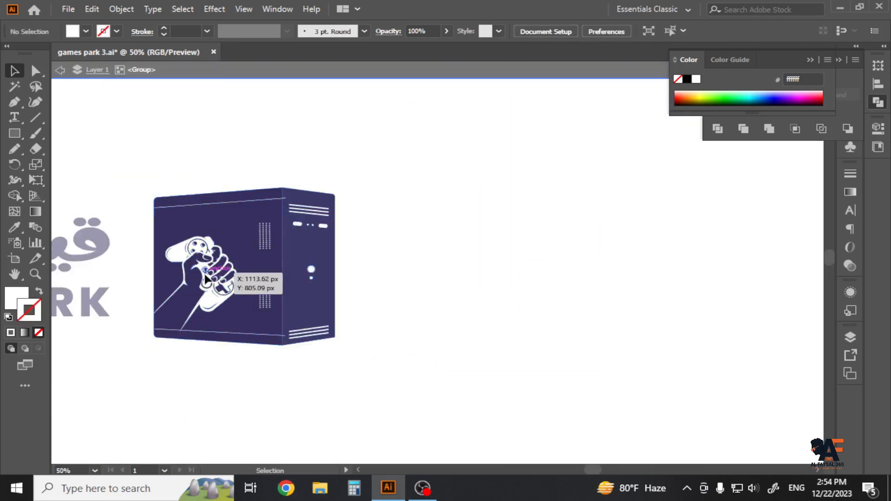
{"action": "left_click", "coordinate": [205, 274]}
{"action": "key", "text": "Delete"}
{"action": "double_click", "coordinate": [553, 350]}
- Paste the white hand and controller outline and position it on the PC case's large side face
{"action": "key", "text": "ctrl+v"}
{"action": "left_click_drag", "start_coordinate": [385, 280], "coordinate": [213, 282]}
{"action": "left_click", "coordinate": [159, 361]}
{"action": "scroll", "coordinate": [158, 361], "scroll_direction": "up", "scroll_amount": 1}
{"action": "left_click_drag", "start_coordinate": [158, 361], "coordinate": [162, 367]}
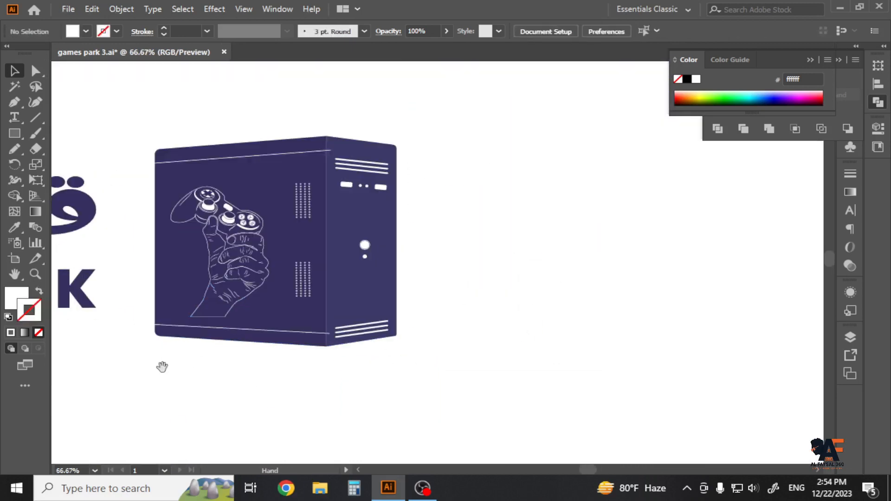
- Enlarge the white hand outline and rotate it slightly clockwise to match the slant of the case
{"action": "scroll", "coordinate": [162, 367], "scroll_direction": "up", "scroll_amount": 2}
{"action": "left_click", "coordinate": [368, 189]}
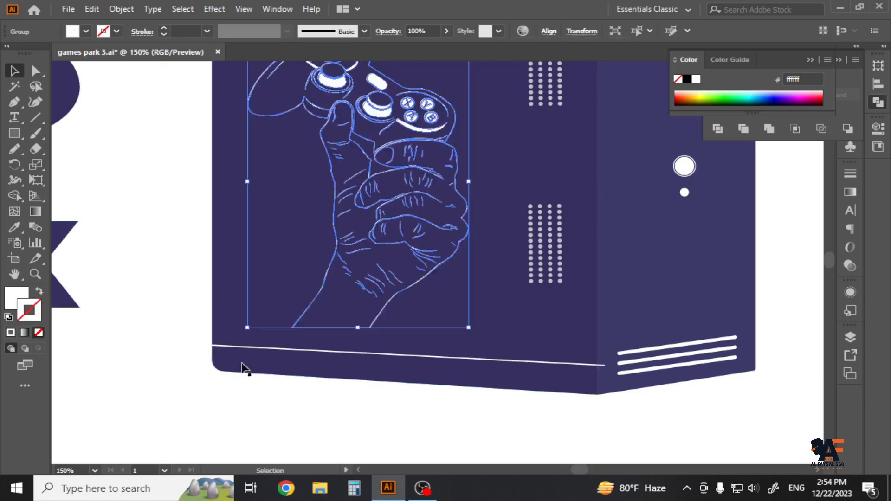
{"action": "left_click_drag", "start_coordinate": [473, 335], "coordinate": [462, 343]}
{"action": "scroll", "coordinate": [338, 293], "scroll_direction": "down", "scroll_amount": 1}
{"action": "left_click_drag", "start_coordinate": [418, 321], "coordinate": [431, 334]}
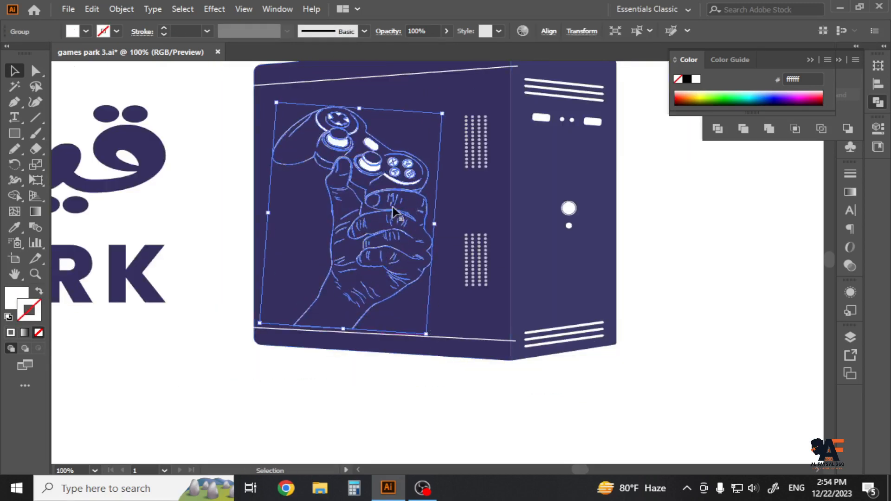
- Reposition the white hand outline so the bottom of the wrist rests on the case's lower white line
{"action": "left_click_drag", "start_coordinate": [393, 209], "coordinate": [401, 199]}
{"action": "key", "text": "Down"}
{"action": "key", "text": "Down"}
{"action": "key", "text": "Down"}
{"action": "key", "text": "Down"}
{"action": "key", "text": "Down"}
{"action": "key", "text": "Down"}
{"action": "key", "text": "Down"}
{"action": "key", "text": "Left"}
{"action": "key", "text": "Left"}
{"action": "left_click", "coordinate": [355, 383]}
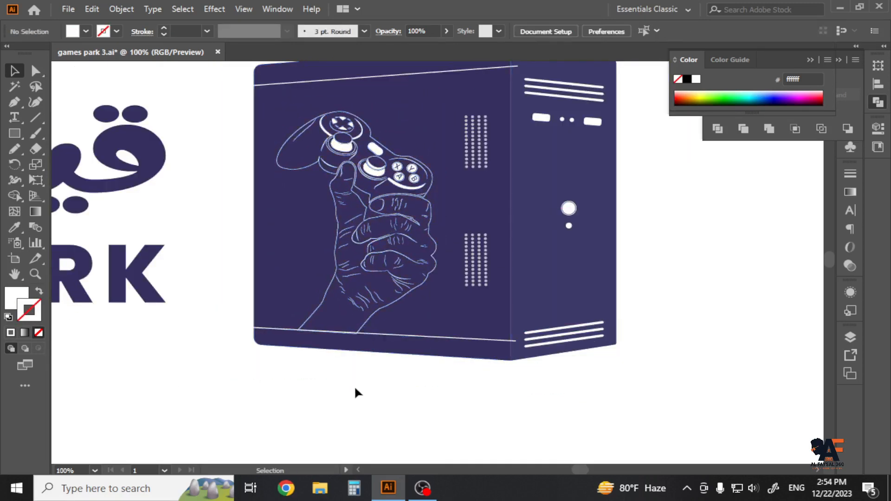
- Try thickening the white hand outline with an Offset Path using mitre joins, then undo it
{"action": "scroll", "coordinate": [350, 382], "scroll_direction": "down", "scroll_amount": 2}
{"action": "scroll", "coordinate": [349, 380], "scroll_direction": "up", "scroll_amount": 6}
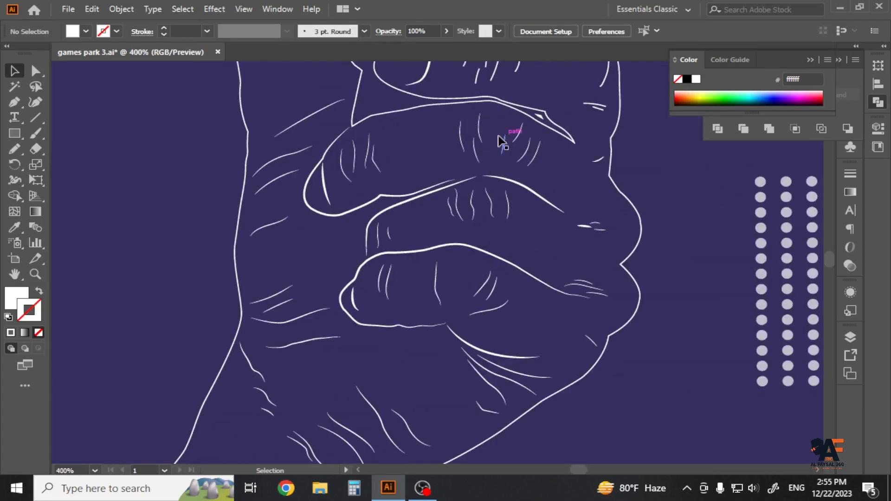
{"action": "left_click", "coordinate": [304, 197]}
{"action": "scroll", "coordinate": [304, 197], "scroll_direction": "down", "scroll_amount": 3}
{"action": "scroll", "coordinate": [304, 197], "scroll_direction": "up", "scroll_amount": 2}
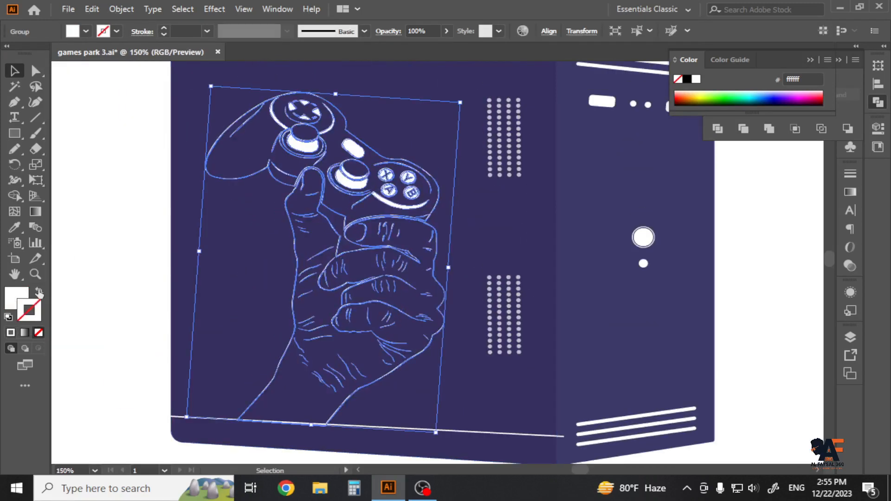
{"action": "left_click", "coordinate": [207, 9]}
{"action": "mouse_move", "coordinate": [122, 9]}
{"action": "mouse_move", "coordinate": [176, 312]}
{"action": "left_click", "coordinate": [379, 413]}
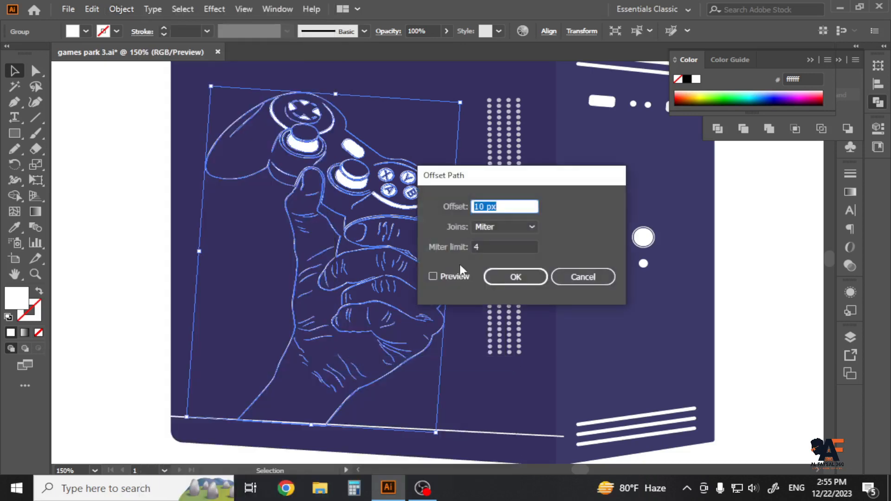
{"action": "left_click", "coordinate": [503, 206]}
{"action": "key", "text": "Down"}
{"action": "key", "text": "Down"}
{"action": "key", "text": "Down"}
{"action": "key", "text": "Down"}
{"action": "key", "text": "Down"}
{"action": "key", "text": "Down"}
{"action": "key", "text": "Down"}
{"action": "key", "text": "Down"}
{"action": "key", "text": "Down"}
{"action": "key", "text": "Return"}
{"action": "left_click", "coordinate": [140, 267]}
{"action": "scroll", "coordinate": [140, 266], "scroll_direction": "down", "scroll_amount": 1}
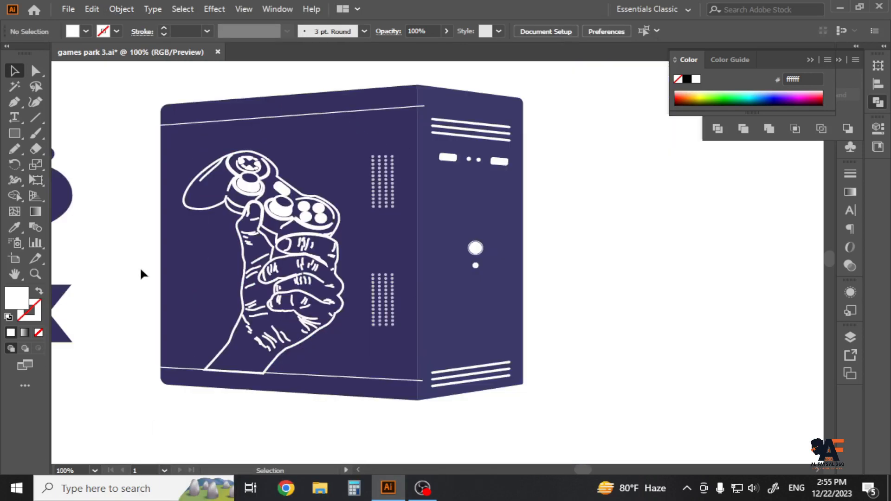
{"action": "left_click_drag", "start_coordinate": [140, 266], "coordinate": [206, 272]}
{"action": "key", "text": "ctrl+z"}
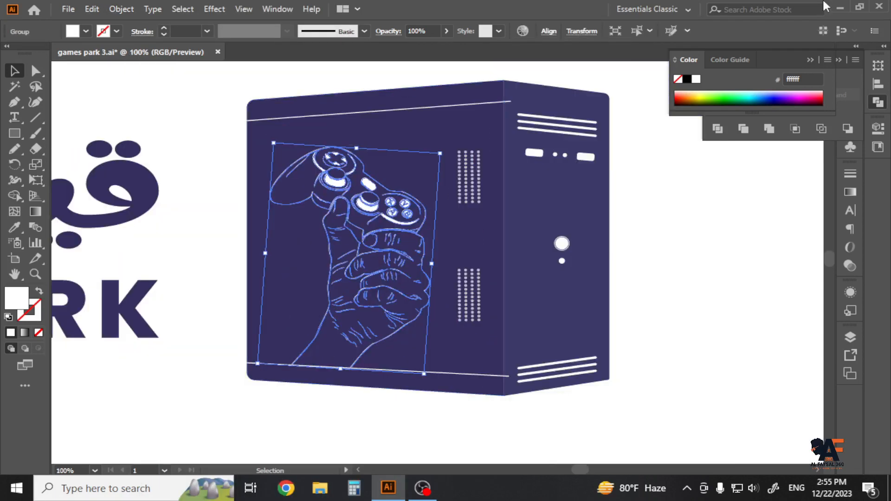
- Unite the shapes of the white hand and controller outline with Pathfinder
{"action": "left_click", "coordinate": [877, 102]}
{"action": "left_click", "coordinate": [723, 95]}
{"action": "left_click", "coordinate": [692, 264]}
{"action": "left_click_drag", "start_coordinate": [692, 264], "coordinate": [610, 295]}
{"action": "left_click", "coordinate": [431, 238]}
{"action": "left_click", "coordinate": [700, 254]}
{"action": "scroll", "coordinate": [700, 254], "scroll_direction": "down", "scroll_amount": 2}
{"action": "scroll", "coordinate": [435, 301], "scroll_direction": "up", "scroll_amount": 2}
- Enlarge the white hand outline a little more on the PC case's side face
{"action": "left_click", "coordinate": [378, 219]}
{"action": "left_click_drag", "start_coordinate": [440, 165], "coordinate": [464, 138]}
{"action": "scroll", "coordinate": [263, 411], "scroll_direction": "up", "scroll_amount": 3}
{"action": "left_click_drag", "start_coordinate": [473, 217], "coordinate": [421, 217]}
- Try nudging the wrist's lower corner anchors up onto the case's lower white line, then undo it
{"action": "key", "text": "a"}
{"action": "left_click", "coordinate": [147, 231]}
{"action": "scroll", "coordinate": [347, 362], "scroll_direction": "up", "scroll_amount": 1}
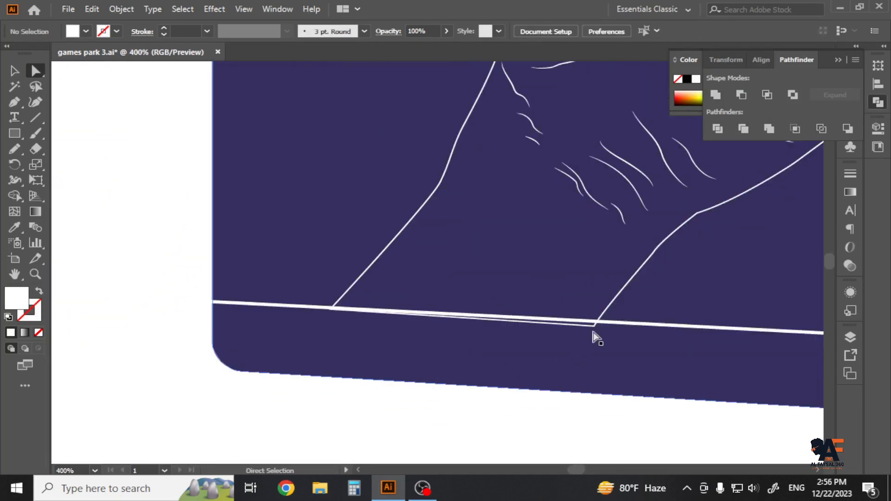
{"action": "left_click", "coordinate": [592, 325]}
{"action": "key", "text": "Up"}
{"action": "left_click", "coordinate": [595, 341]}
{"action": "key", "text": "ctrl+z"}
{"action": "scroll", "coordinate": [565, 329], "scroll_direction": "up", "scroll_amount": 5}
{"action": "left_click", "coordinate": [736, 308], "text": "shift"}
{"action": "key", "text": "Up"}
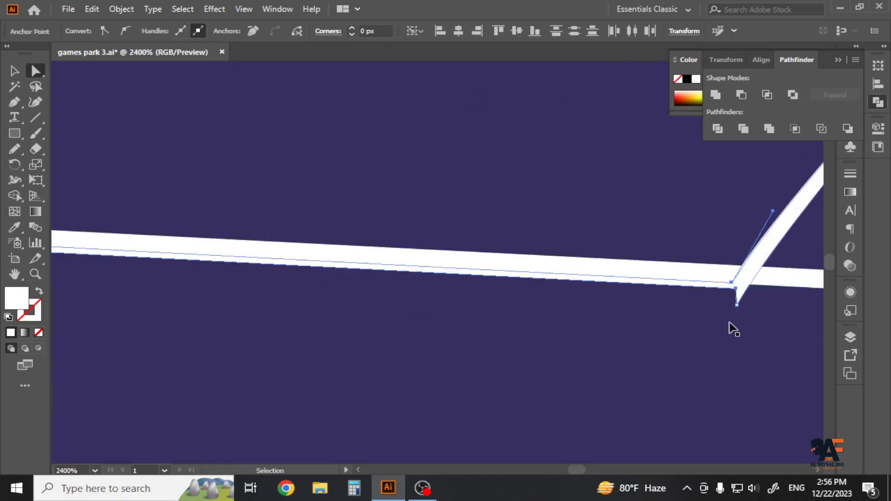
{"action": "key", "text": "ctrl+z"}
- Remove the sliver of the wrist outline that sticks out below the case's lower white line using Shape Builder
{"action": "scroll", "coordinate": [465, 306], "scroll_direction": "down", "scroll_amount": 2}
{"action": "left_click", "coordinate": [413, 285], "text": "shift"}
{"action": "left_click", "coordinate": [15, 196]}
{"action": "scroll", "coordinate": [613, 320], "scroll_direction": "up", "scroll_amount": 4}
{"action": "left_click", "coordinate": [558, 252], "text": "alt"}
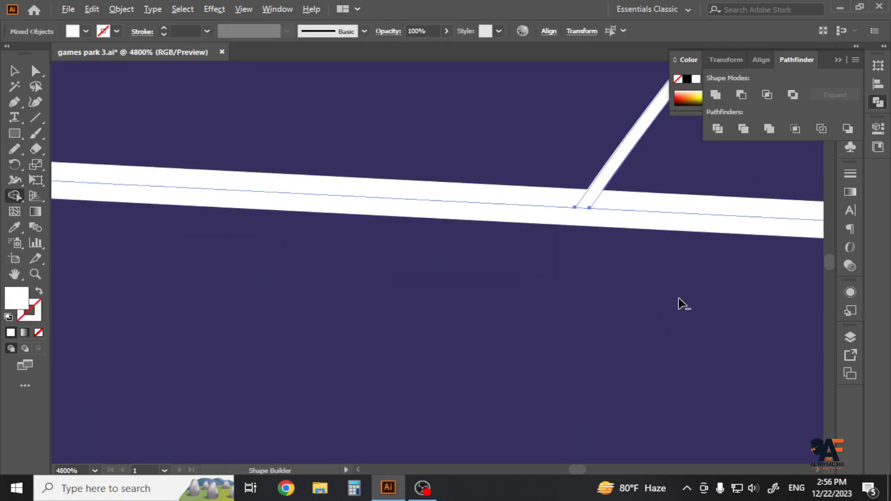
{"action": "scroll", "coordinate": [678, 299], "scroll_direction": "down", "scroll_amount": 6}
{"action": "scroll", "coordinate": [274, 349], "scroll_direction": "down", "scroll_amount": 6}
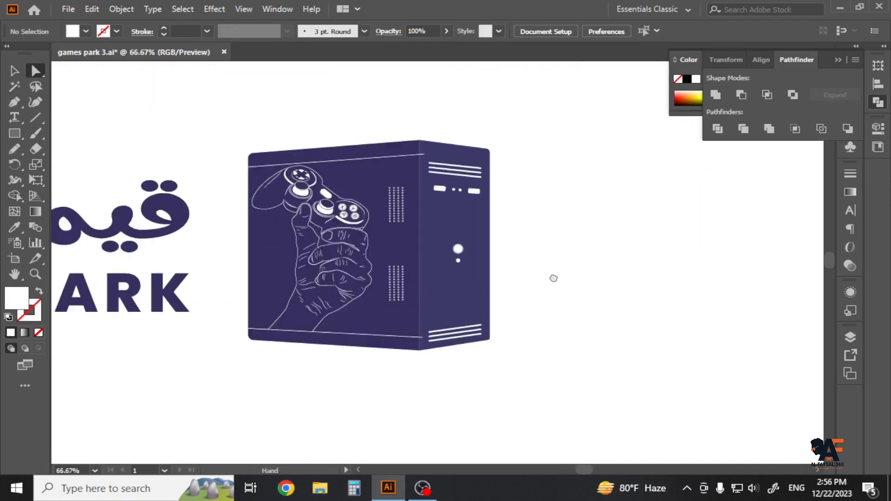
- Shrink the white hand and controller outline slightly on the PC case's side face
{"action": "left_click", "coordinate": [297, 196]}
{"action": "scroll", "coordinate": [293, 193], "scroll_direction": "up", "scroll_amount": 1}
{"action": "left_click_drag", "start_coordinate": [220, 151], "coordinate": [230, 163]}
{"action": "left_click", "coordinate": [676, 334]}
{"action": "left_click_drag", "start_coordinate": [676, 334], "coordinate": [715, 305]}
{"action": "scroll", "coordinate": [335, 393], "scroll_direction": "down", "scroll_amount": 2}
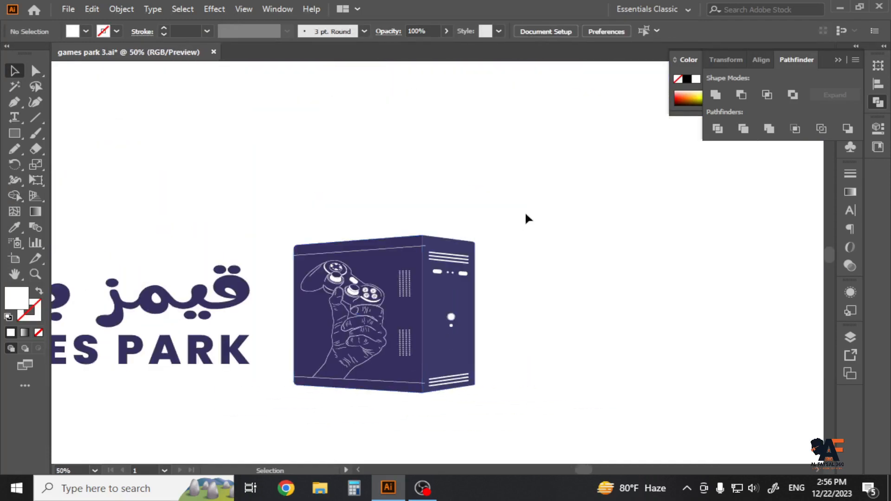
- Cut the case's two purple faces and select all the remaining white artwork, trying Minus Front on it
{"action": "left_click", "coordinate": [39, 73]}
{"action": "left_click", "coordinate": [399, 311]}
{"action": "left_click", "coordinate": [447, 289], "text": "shift"}
{"action": "key", "text": "Delete"}
{"action": "left_click_drag", "start_coordinate": [289, 208], "coordinate": [555, 442]}
{"action": "left_click", "coordinate": [743, 94]}
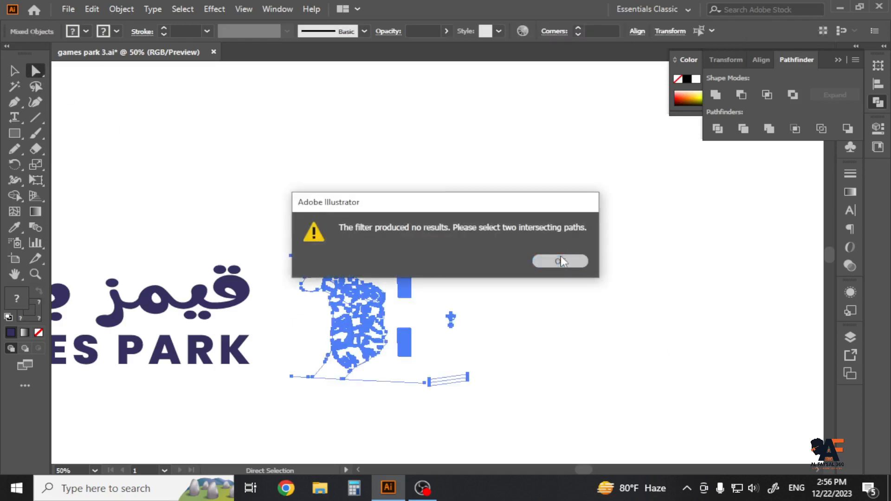
{"action": "left_click", "coordinate": [560, 261]}
- Unite all the white artwork with Pathfinder and paste the purple faces back behind it
{"action": "left_click", "coordinate": [122, 9]}
{"action": "left_click", "coordinate": [183, 160]}
{"action": "left_click", "coordinate": [742, 94]}
{"action": "key", "text": "ctrl+z"}
{"action": "left_click", "coordinate": [716, 95]}
{"action": "left_click", "coordinate": [15, 71]}
{"action": "left_click", "coordinate": [169, 136]}
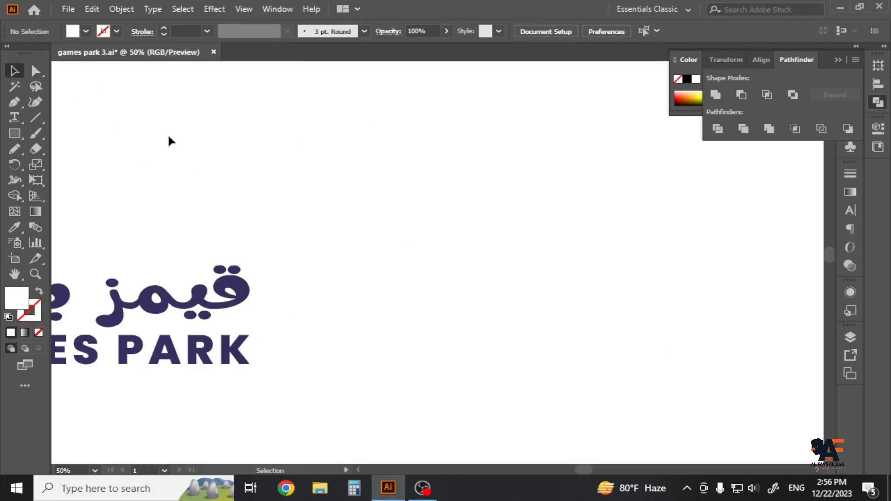
{"action": "key", "text": "ctrl+z"}
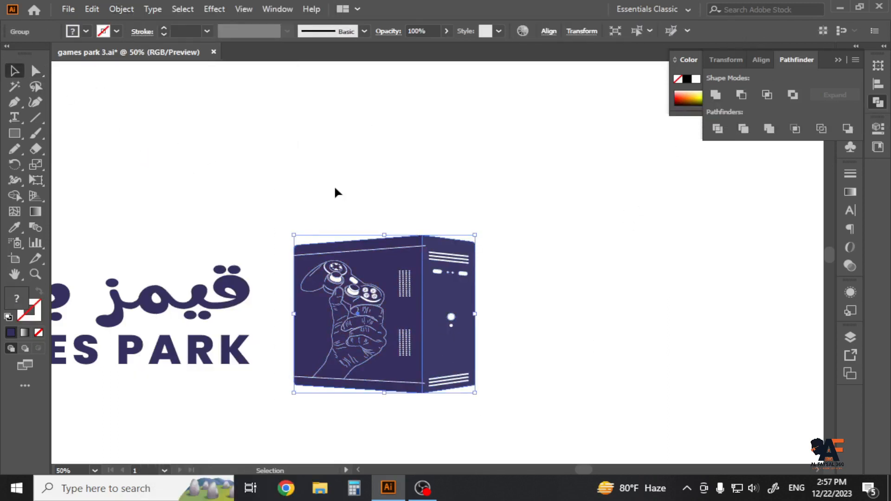
- Try ungrouping and subtracting the white artwork from the purple case with Minus Front, then undo the subtraction
{"action": "right_click", "coordinate": [397, 277]}
{"action": "left_click", "coordinate": [432, 150]}
{"action": "left_click", "coordinate": [312, 204]}
{"action": "left_click_drag", "start_coordinate": [311, 204], "coordinate": [371, 288]}
{"action": "left_click", "coordinate": [744, 95]}
{"action": "left_click", "coordinate": [548, 261]}
{"action": "left_click", "coordinate": [468, 298]}
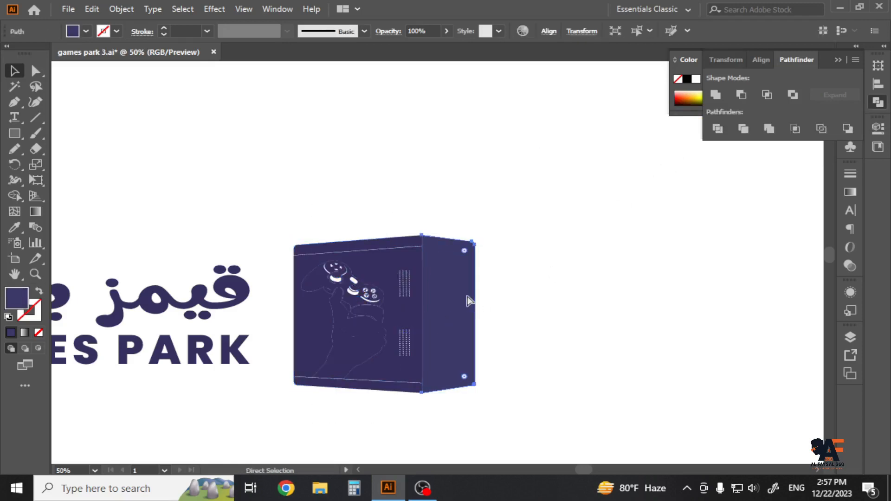
{"action": "key", "text": "ctrl+z"}
{"action": "key", "text": "ctrl+z"}
{"action": "scroll", "coordinate": [333, 340], "scroll_direction": "up", "scroll_amount": 2}
- Cut the case's purple side face and group the white hand, controller, vents and lines lying over it
{"action": "left_click", "coordinate": [390, 240]}
{"action": "left_click", "coordinate": [377, 116]}
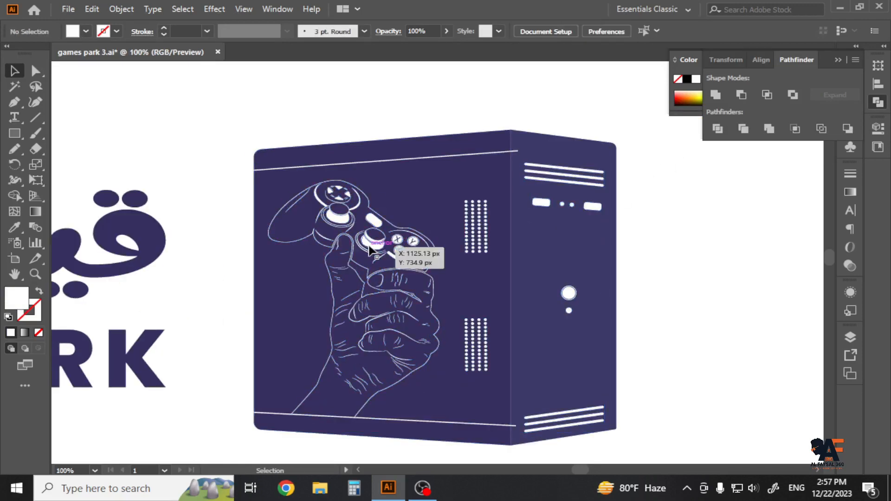
{"action": "left_click", "coordinate": [378, 246]}
{"action": "left_click", "coordinate": [376, 116]}
{"action": "key", "text": "Delete"}
{"action": "left_click_drag", "start_coordinate": [375, 105], "coordinate": [460, 397]}
{"action": "key", "text": "ctrl+g"}
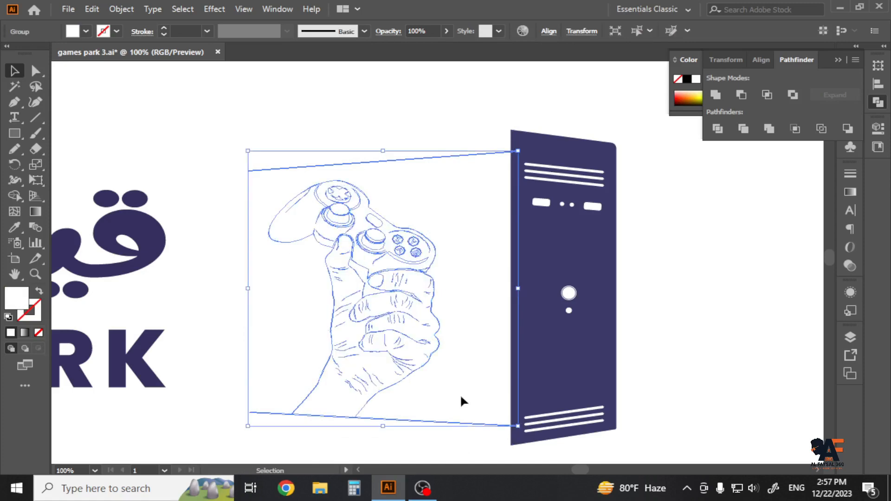
- Paste the side face behind the grouped white artwork and try Minus Front on both, then undo it
{"action": "left_click", "coordinate": [435, 92]}
{"action": "key", "text": "ctrl+b"}
{"action": "left_click_drag", "start_coordinate": [436, 92], "coordinate": [455, 195]}
{"action": "left_click", "coordinate": [741, 95]}
{"action": "key", "text": "ctrl+z"}
{"action": "left_click", "coordinate": [773, 234]}
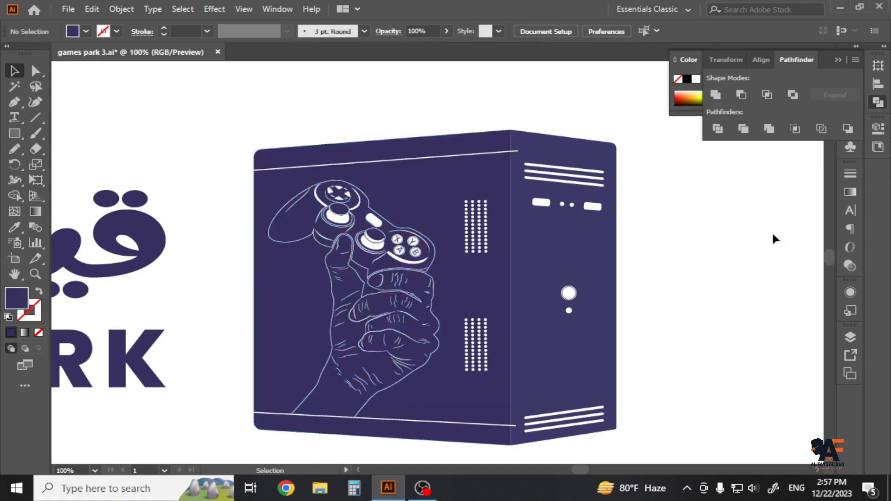
- Cut the side face again, paste it behind the white artwork and try subtracting the artwork from it with Minus Front
{"action": "left_click", "coordinate": [445, 188]}
{"action": "key", "text": "Delete"}
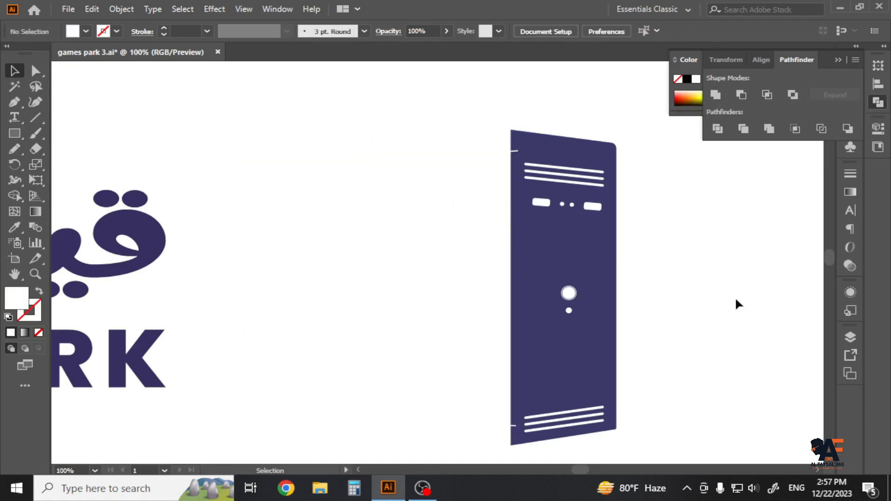
{"action": "key", "text": "ctrl+b"}
{"action": "left_click_drag", "start_coordinate": [363, 127], "coordinate": [399, 223]}
{"action": "left_click", "coordinate": [741, 94]}
{"action": "left_click", "coordinate": [710, 254]}
{"action": "left_click", "coordinate": [477, 285]}
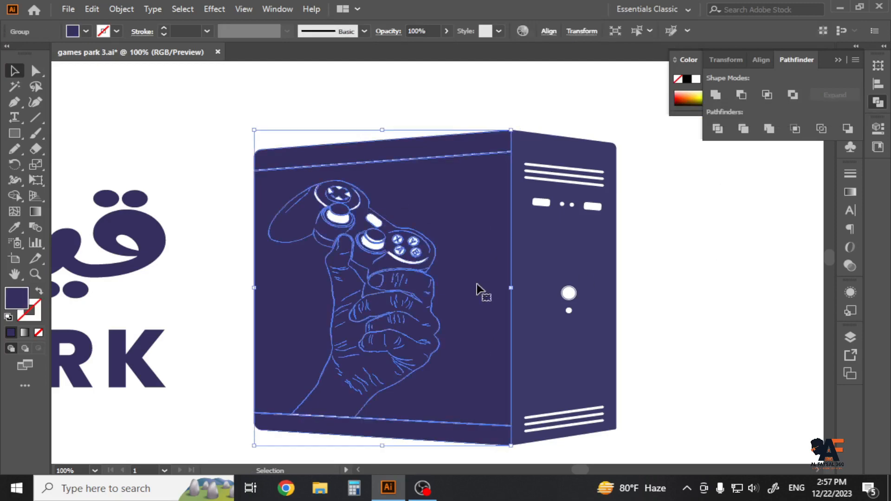
- Send the subtracted side face to the back and try Minus Front on it once more
{"action": "key", "text": "ctrl+shift+["}
{"action": "left_click", "coordinate": [477, 236], "text": "shift"}
{"action": "left_click", "coordinate": [741, 95]}
{"action": "left_click", "coordinate": [714, 245]}
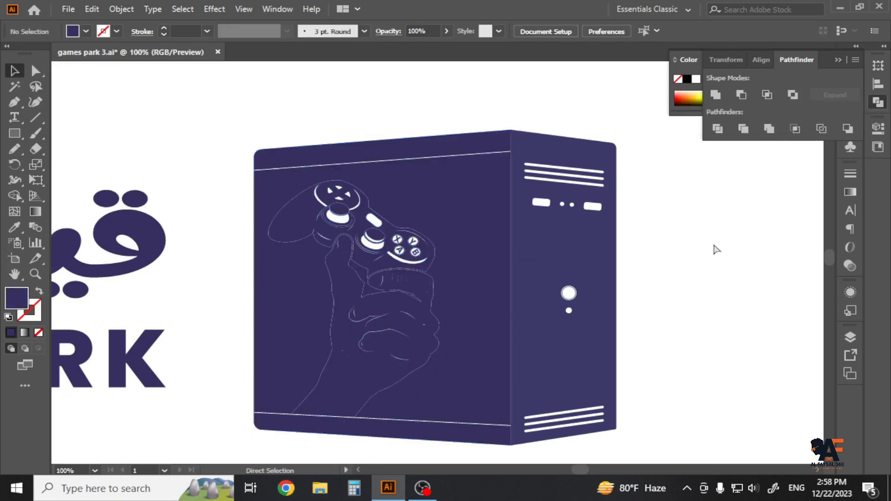
- Undo the side face subtractions and step back through the earlier edits to the hand outline
{"action": "key", "text": "ctrl+z"}
{"action": "key", "text": "ctrl+z"}
{"action": "key", "text": "ctrl+z"}
{"action": "key", "text": "ctrl+z"}
{"action": "key", "text": "ctrl+z"}
{"action": "key", "text": "ctrl+z"}
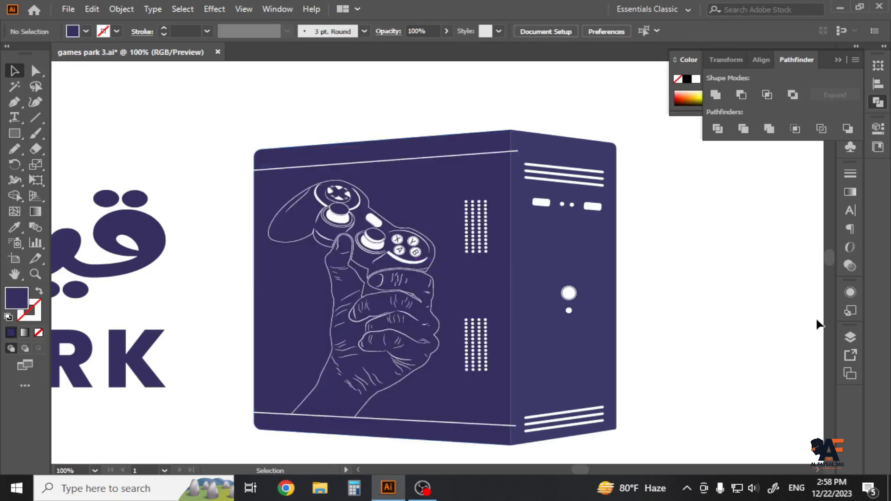
{"action": "key", "text": "ctrl+z"}
{"action": "key", "text": "ctrl+z"}
{"action": "key", "text": "ctrl+z"}
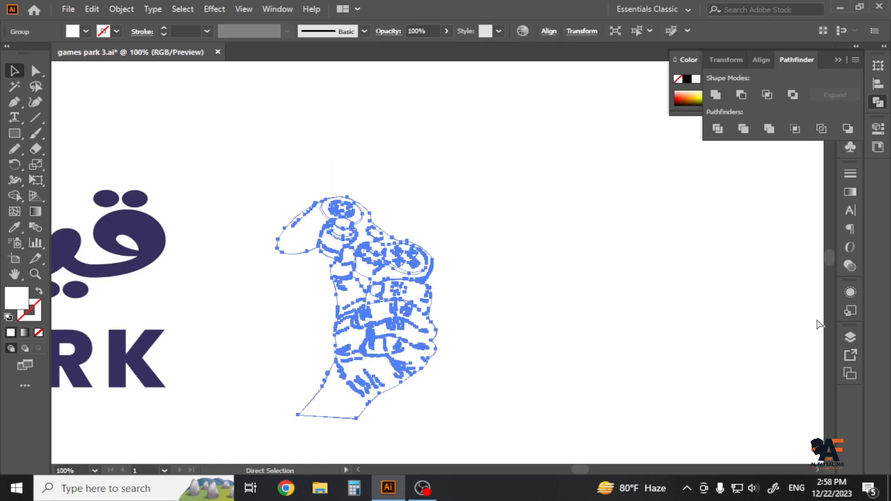
{"action": "key", "text": "ctrl+z"}
{"action": "key", "text": "ctrl+z"}
{"action": "key", "text": "ctrl+z"}
{"action": "key", "text": "ctrl+z"}
{"action": "key", "text": "ctrl+z"}
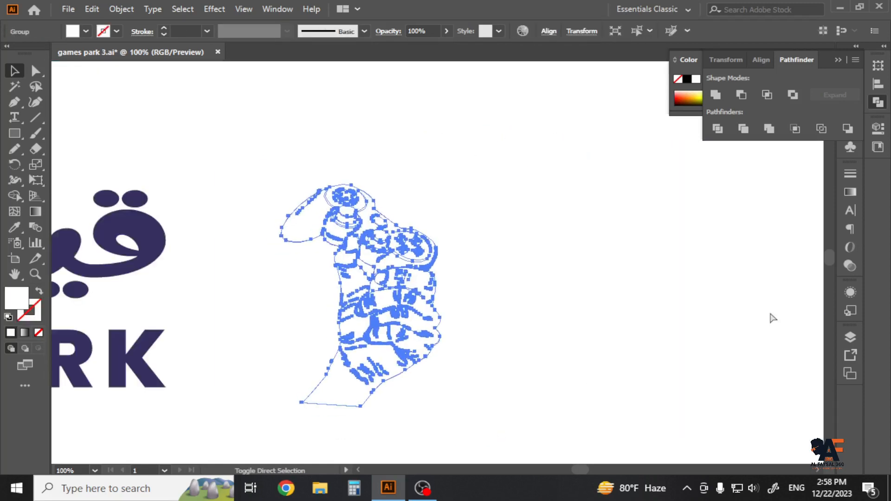
- Redo the edits up to the united white artwork lying over the complete purple case
{"action": "key", "text": "ctrl+shift+z"}
{"action": "key", "text": "ctrl+shift+z"}
{"action": "key", "text": "ctrl+shift+z"}
{"action": "key", "text": "ctrl+shift+z"}
{"action": "key", "text": "ctrl+shift+z"}
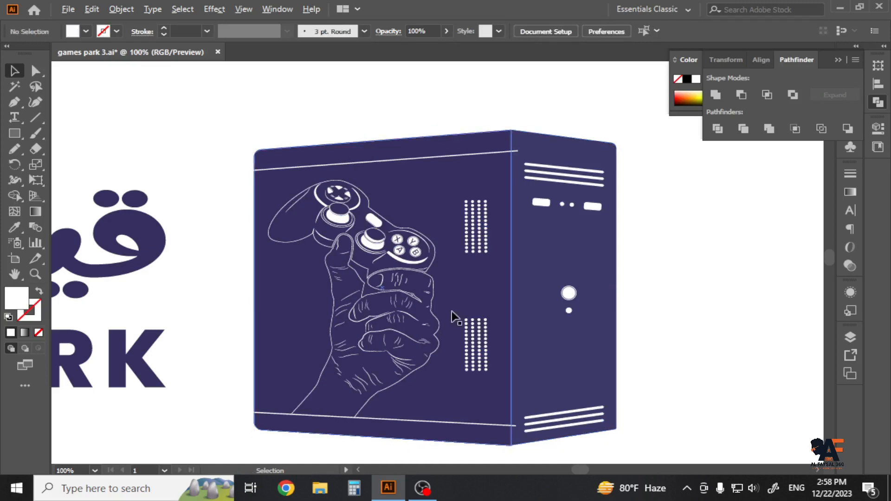
- Ungroup the PC case's two purple faces
{"action": "scroll", "coordinate": [414, 278], "scroll_direction": "up", "scroll_amount": 3}
{"action": "scroll", "coordinate": [347, 297], "scroll_direction": "down", "scroll_amount": 3}
{"action": "left_click", "coordinate": [458, 159]}
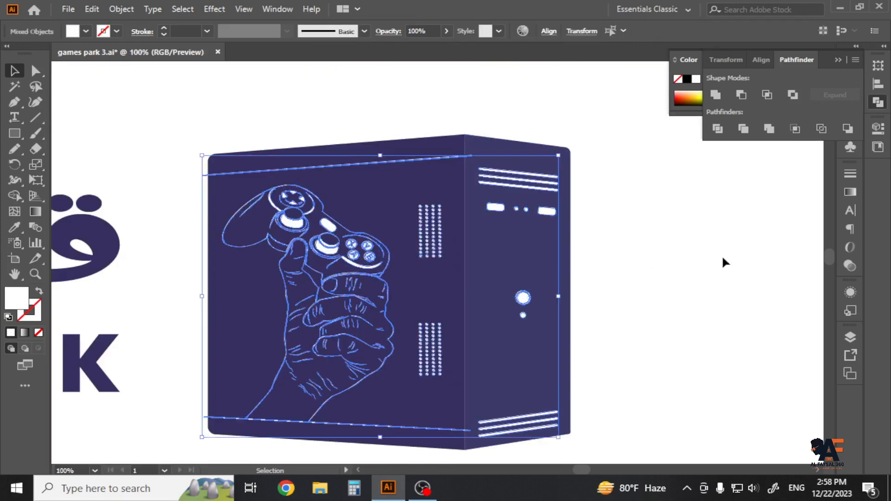
{"action": "left_click", "coordinate": [723, 258]}
{"action": "left_click", "coordinate": [438, 159]}
{"action": "left_click", "coordinate": [425, 187], "text": "shift"}
{"action": "left_click", "coordinate": [703, 216]}
{"action": "right_click", "coordinate": [553, 250]}
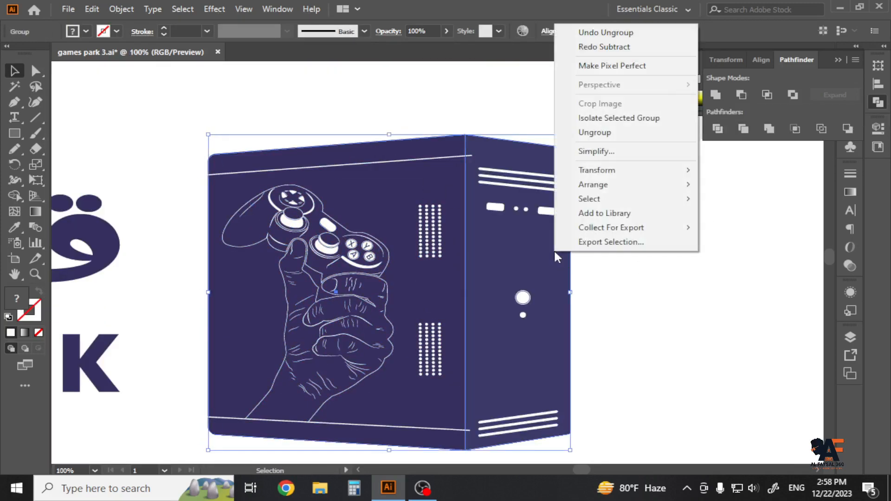
{"action": "left_click", "coordinate": [595, 133]}
- Subtract the upper white line from the case's purple side face with Minus Front
{"action": "left_click", "coordinate": [444, 189]}
{"action": "left_click", "coordinate": [441, 157], "text": "shift"}
{"action": "left_click", "coordinate": [742, 96]}
{"action": "left_click", "coordinate": [672, 251]}
- Try releasing the compound path of the hand outline and lower white line, then undo it
{"action": "left_click", "coordinate": [430, 428]}
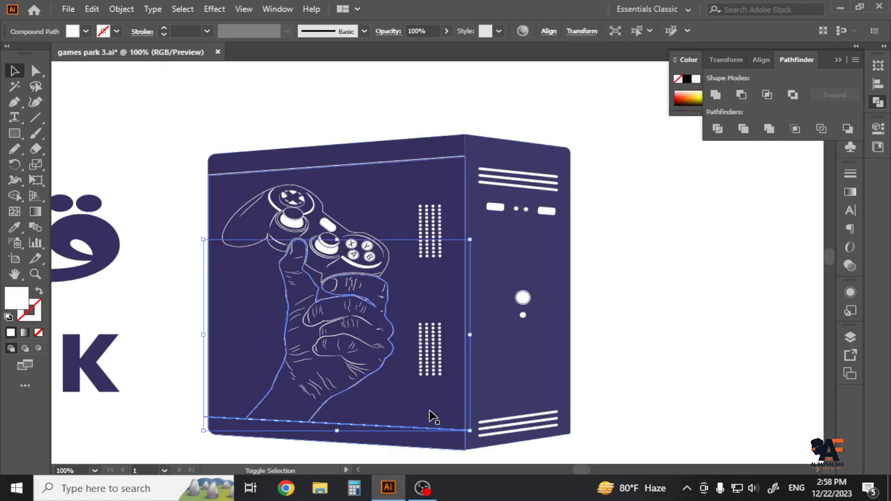
{"action": "left_click", "coordinate": [669, 369]}
{"action": "left_click_drag", "start_coordinate": [669, 369], "coordinate": [724, 251]}
{"action": "scroll", "coordinate": [343, 317], "scroll_direction": "up", "scroll_amount": 1}
{"action": "right_click", "coordinate": [401, 298]}
{"action": "left_click", "coordinate": [446, 183]}
{"action": "left_click", "coordinate": [463, 414]}
{"action": "scroll", "coordinate": [438, 391], "scroll_direction": "down", "scroll_amount": 1}
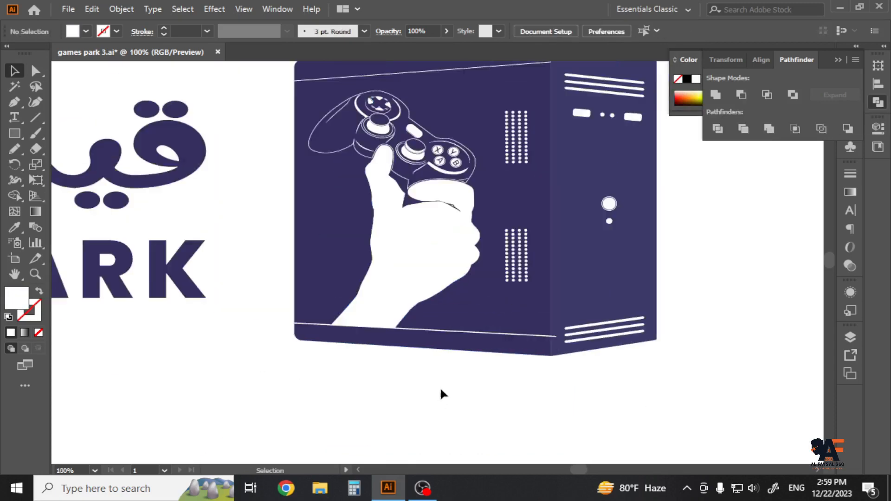
{"action": "left_click_drag", "start_coordinate": [439, 389], "coordinate": [424, 423]}
{"action": "key", "text": "ctrl+z"}
- Trim the lower white line's overhang beyond the side face's outer left edge using Shape Builder
{"action": "scroll", "coordinate": [347, 406], "scroll_direction": "up", "scroll_amount": 3}
{"action": "left_click", "coordinate": [225, 277]}
{"action": "left_click", "coordinate": [211, 256], "text": "shift"}
{"action": "key", "text": "shift+m"}
{"action": "scroll", "coordinate": [148, 264], "scroll_direction": "up", "scroll_amount": 4}
{"action": "left_click", "coordinate": [156, 224], "text": "alt"}
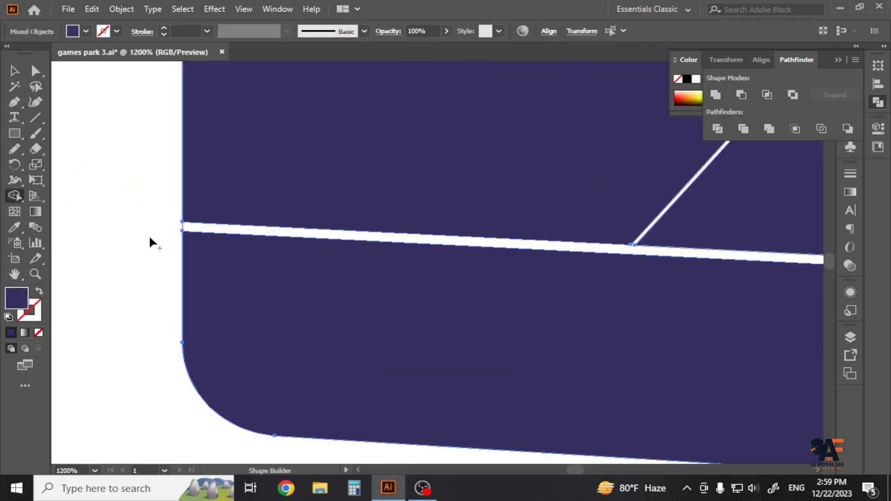
{"action": "key", "text": "v"}
{"action": "left_click", "coordinate": [138, 273]}
- Trim the lower white line's overhang across the corner between the side and front faces using Shape Builder
{"action": "scroll", "coordinate": [138, 275], "scroll_direction": "down", "scroll_amount": 6}
{"action": "scroll", "coordinate": [497, 302], "scroll_direction": "up", "scroll_amount": 2}
{"action": "left_click", "coordinate": [556, 272]}
{"action": "left_click", "coordinate": [552, 295], "text": "shift"}
{"action": "key", "text": "shift+m"}
{"action": "left_click", "coordinate": [552, 247], "text": "alt"}
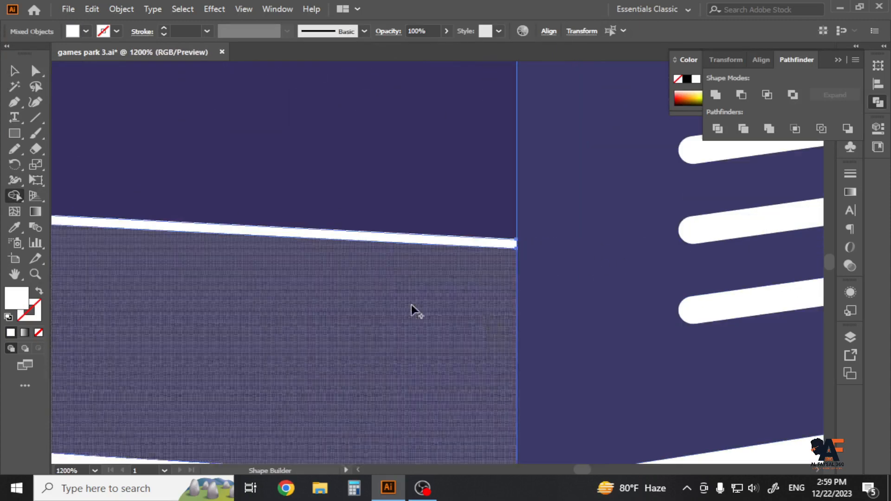
{"action": "scroll", "coordinate": [411, 306], "scroll_direction": "down", "scroll_amount": 7}
{"action": "left_click", "coordinate": [15, 71]}
- Group all parts of the PC case icon, including the white hand and controller artwork
{"action": "left_click", "coordinate": [618, 174]}
{"action": "left_click_drag", "start_coordinate": [618, 174], "coordinate": [672, 310]}
{"action": "scroll", "coordinate": [672, 311], "scroll_direction": "down", "scroll_amount": 1}
{"action": "left_click_drag", "start_coordinate": [346, 179], "coordinate": [633, 413]}
{"action": "key", "text": "ctrl+g"}
{"action": "left_click", "coordinate": [637, 418]}
{"action": "scroll", "coordinate": [501, 365], "scroll_direction": "down", "scroll_amount": 2}
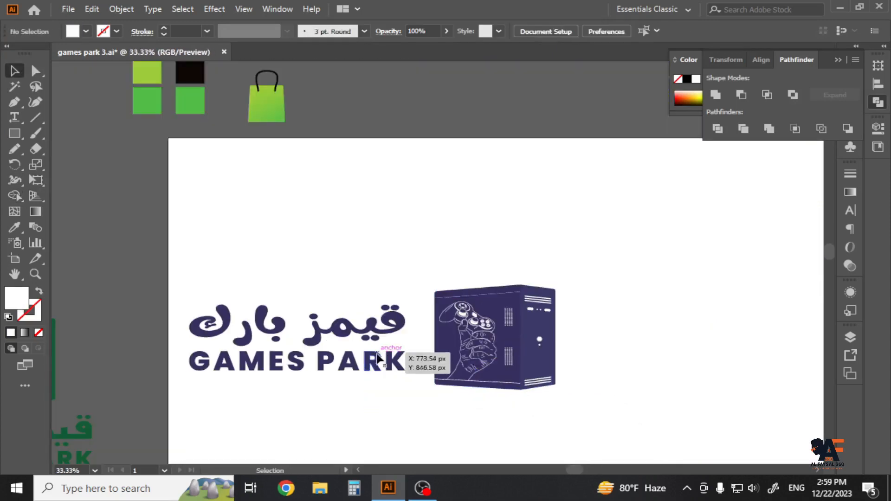
- Move the PC case icon close beside the Games Park lettering and shrink it to slightly taller than the text
{"action": "left_click", "coordinate": [393, 358]}
{"action": "scroll", "coordinate": [417, 375], "scroll_direction": "up", "scroll_amount": 2}
{"action": "left_click_drag", "start_coordinate": [547, 319], "coordinate": [499, 294]}
{"action": "left_click_drag", "start_coordinate": [647, 164], "coordinate": [608, 186]}
{"action": "left_click", "coordinate": [666, 339]}
- Group the Games Park lettering with the PC case icon and centre the logo horizontally and vertically on the artboard
{"action": "scroll", "coordinate": [666, 339], "scroll_direction": "down", "scroll_amount": 1}
{"action": "key", "text": "ctrl+a"}
{"action": "left_click", "coordinate": [838, 60]}
{"action": "left_click", "coordinate": [812, 60]}
{"action": "left_click", "coordinate": [877, 84]}
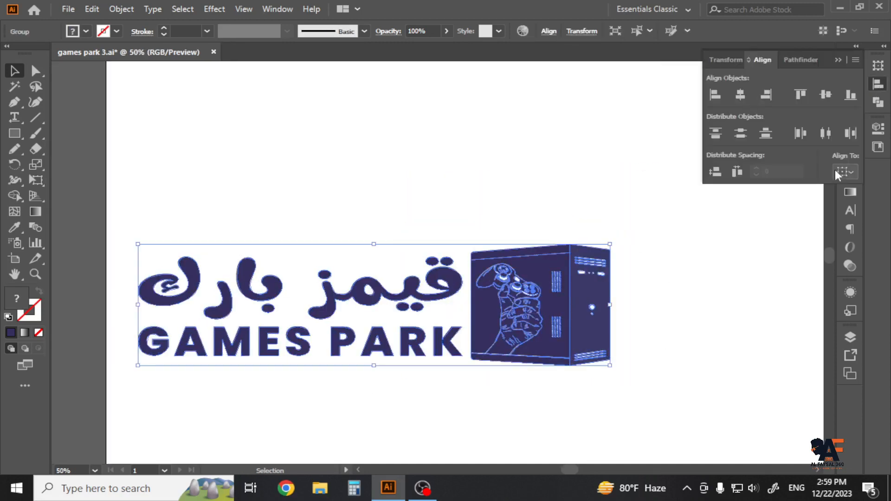
{"action": "left_click", "coordinate": [844, 172]}
{"action": "left_click", "coordinate": [810, 217]}
{"action": "left_click", "coordinate": [740, 94]}
{"action": "left_click", "coordinate": [826, 95]}
{"action": "left_click", "coordinate": [563, 213]}
{"action": "scroll", "coordinate": [565, 213], "scroll_direction": "down", "scroll_amount": 4}
{"action": "scroll", "coordinate": [573, 223], "scroll_direction": "up", "scroll_amount": 3}
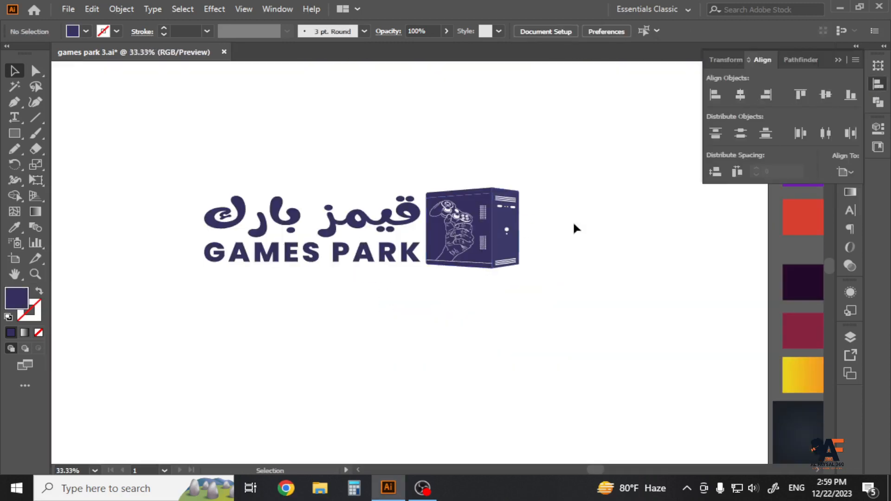
- Enlarge the Games Park logo proportionally from its centre by about a fifth on the artboard
{"action": "left_click", "coordinate": [501, 236]}
{"action": "left_click_drag", "start_coordinate": [518, 266], "coordinate": [549, 294]}
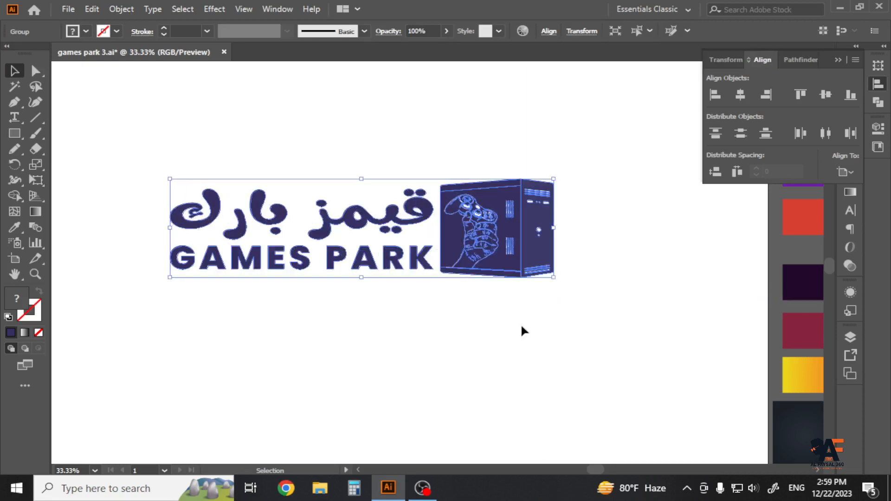
{"action": "left_click", "coordinate": [453, 334]}
{"action": "scroll", "coordinate": [403, 338], "scroll_direction": "down", "scroll_amount": 1}
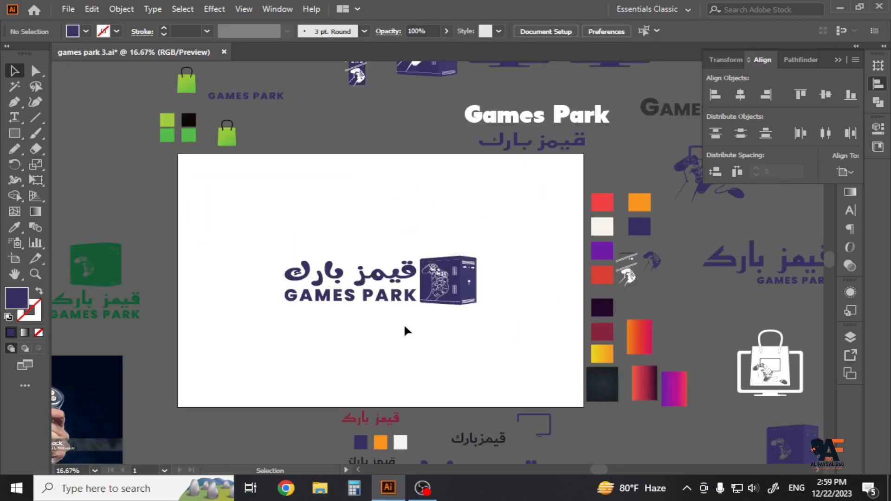
- Place the social media handle text from below the artboard onto it, beneath the Games Park logo
{"action": "left_click_drag", "start_coordinate": [417, 336], "coordinate": [400, 204]}
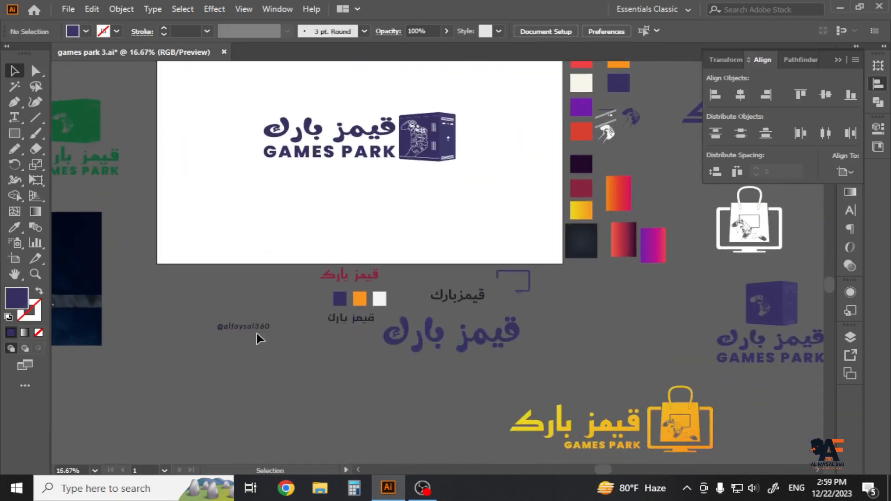
{"action": "left_click_drag", "start_coordinate": [257, 330], "coordinate": [360, 212]}
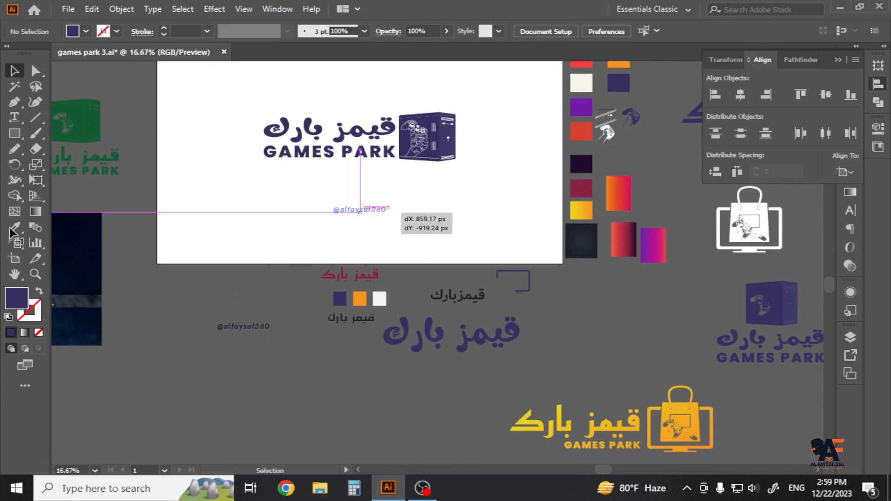